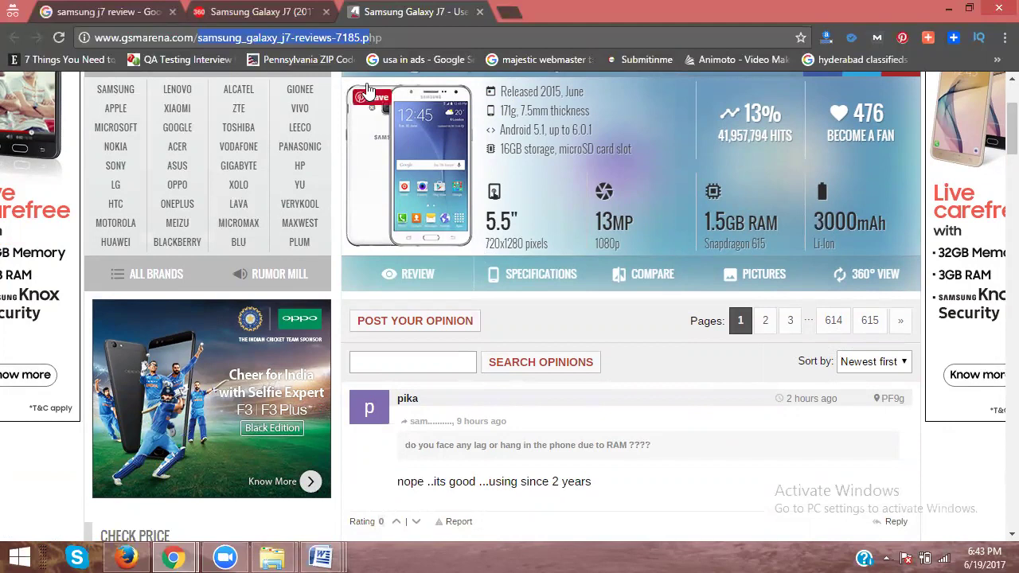
Step: Close the two Samsung review tabs and load artipot.com in a new tab
{"action": "left_click", "coordinate": [298, 11]}
{"action": "left_click", "coordinate": [298, 11]}
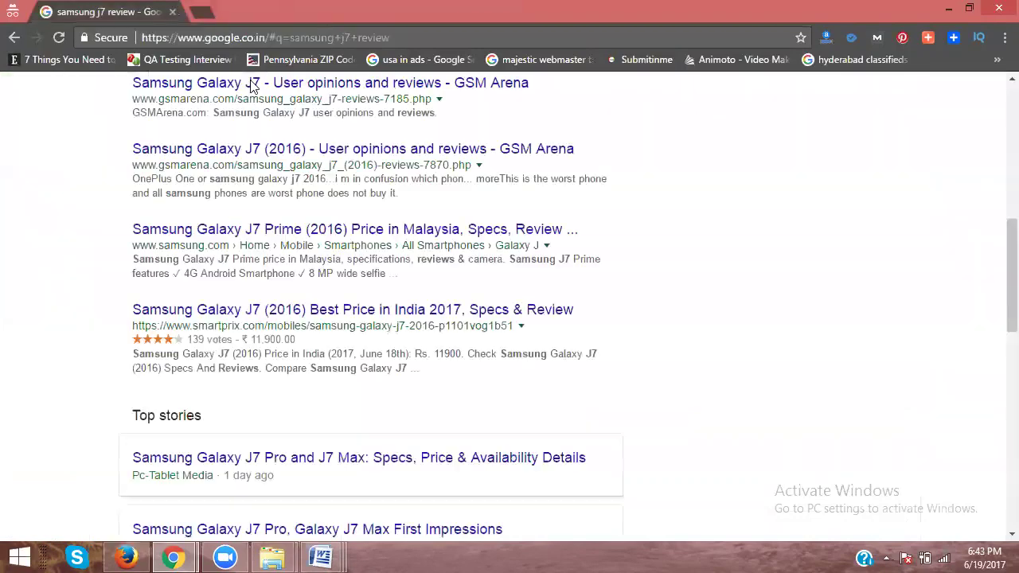
{"action": "left_click", "coordinate": [200, 14]}
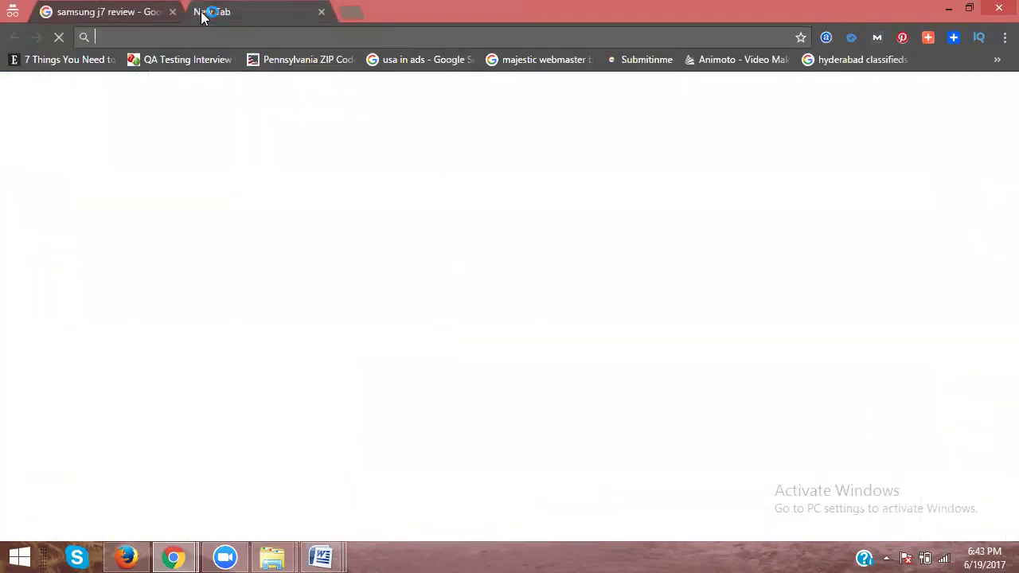
{"action": "type", "text": "artipot.com"}
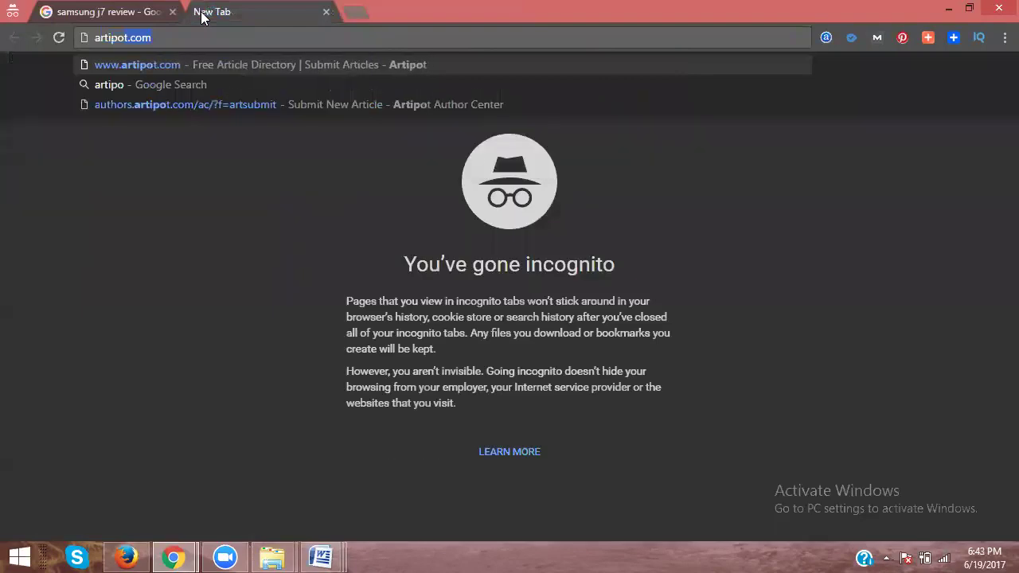
{"action": "key", "text": "Return"}
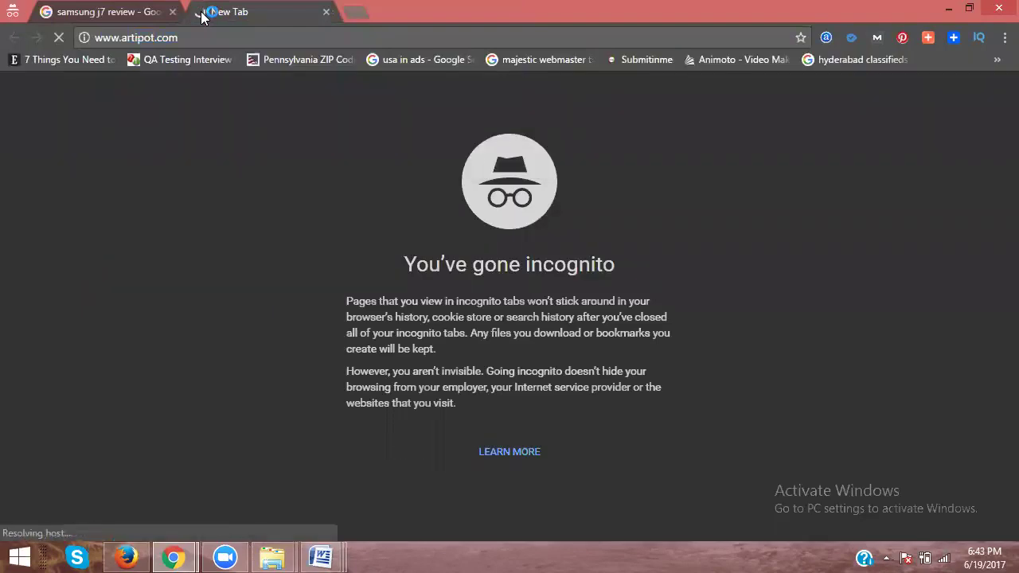
Step: Return the first tab to Google's homepage, then open Artipot's author login page
{"action": "left_click", "coordinate": [103, 12]}
{"action": "left_click", "coordinate": [58, 111]}
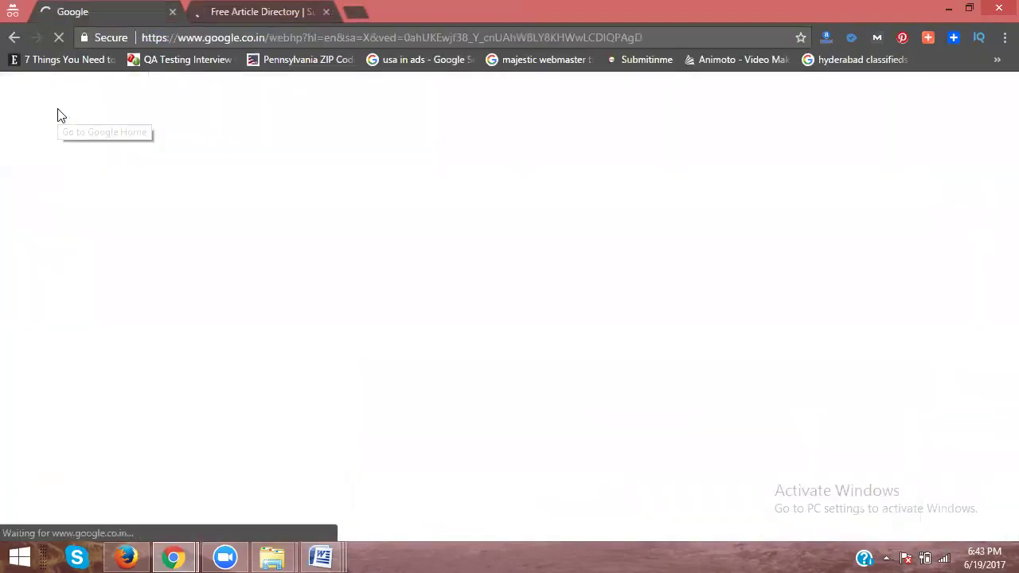
{"action": "left_click", "coordinate": [229, 10]}
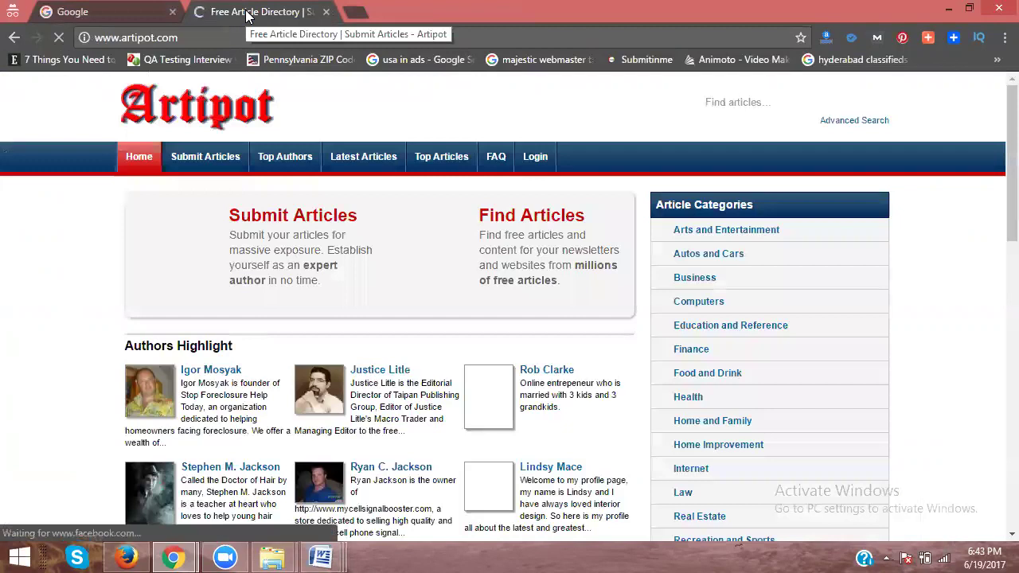
{"action": "left_click", "coordinate": [535, 158]}
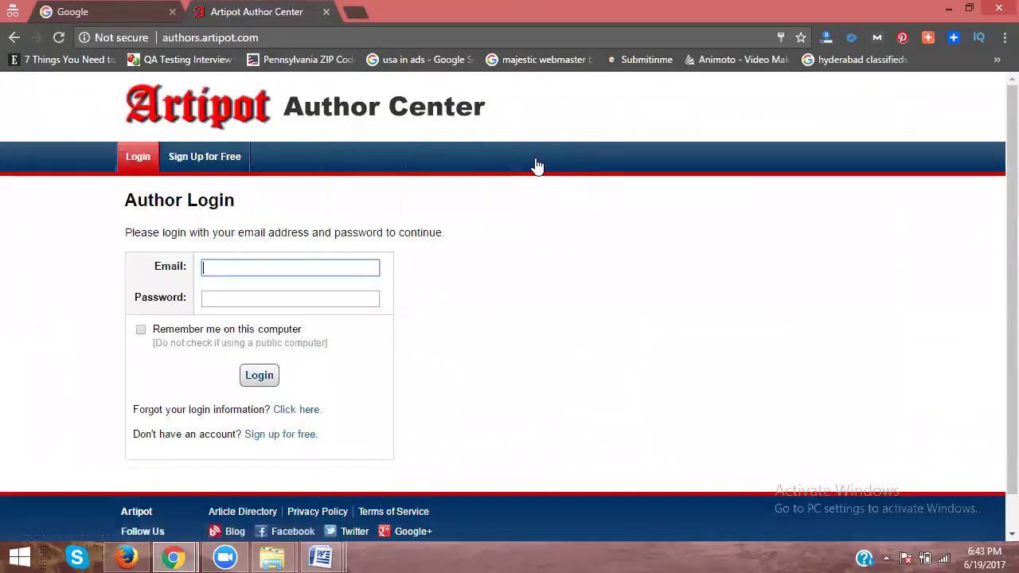
Step: Open Artipot's author sign-up form and fill in the name and e-mail fields
{"action": "scroll", "coordinate": [308, 187], "scroll_direction": "down", "scroll_amount": 1}
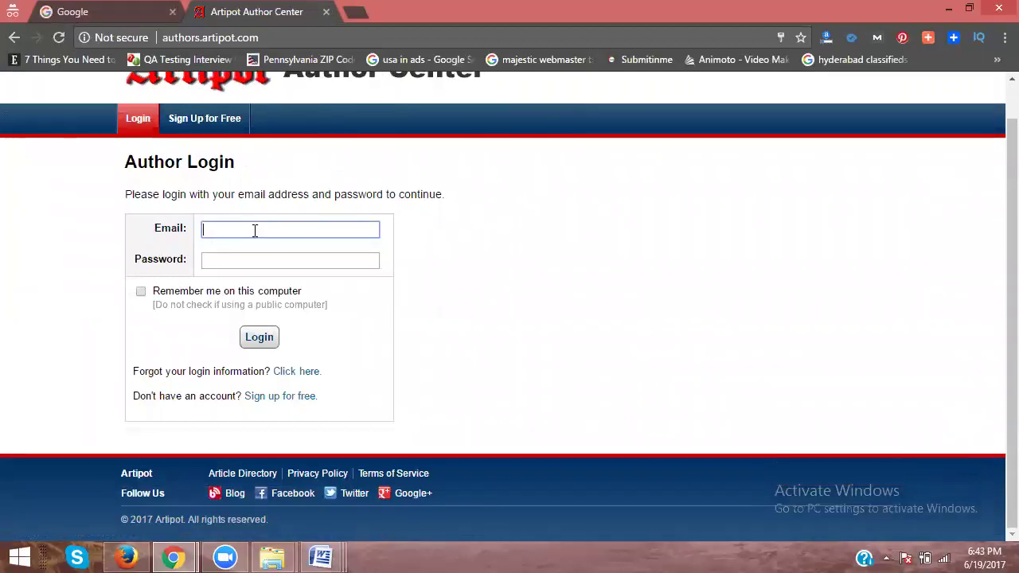
{"action": "left_click", "coordinate": [278, 405]}
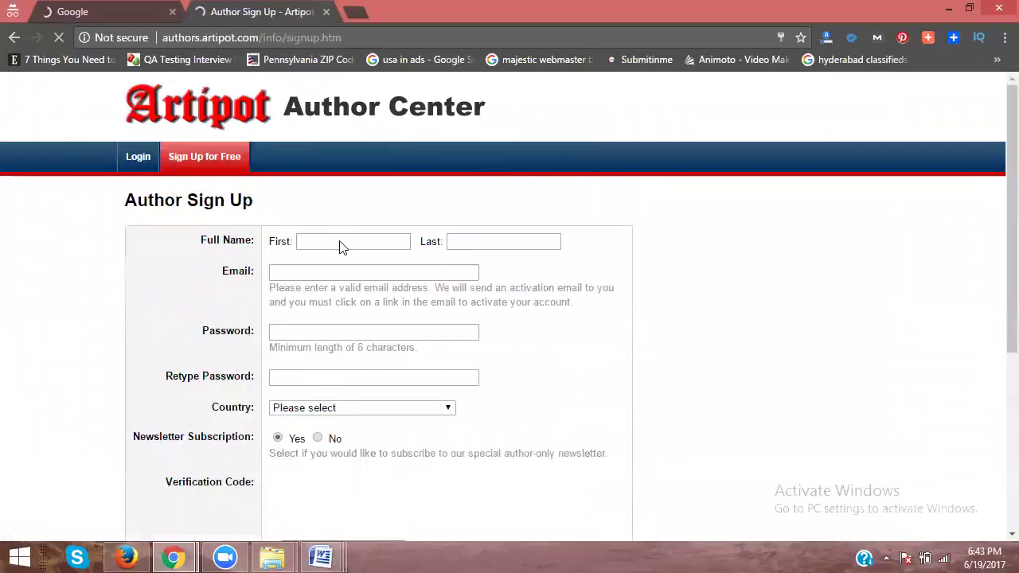
{"action": "left_click", "coordinate": [340, 243]}
{"action": "type", "text": "nifty"}
{"action": "key", "text": "Tab"}
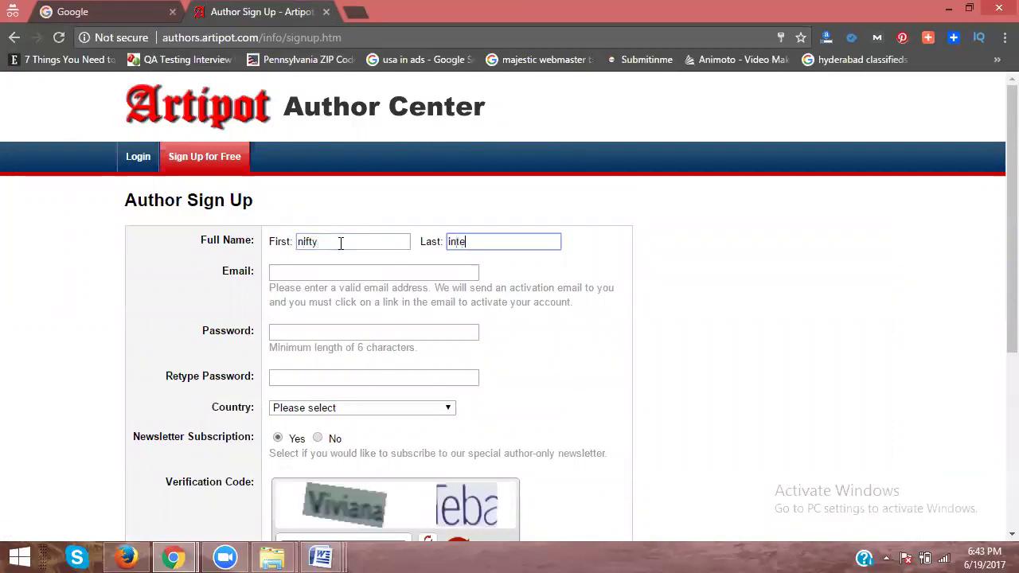
{"action": "key", "text": "Tab"}
Step: Choose India as the country and submit the author sign-up form
{"action": "scroll", "coordinate": [318, 369], "scroll_direction": "down", "scroll_amount": 2}
{"action": "left_click", "coordinate": [299, 250]}
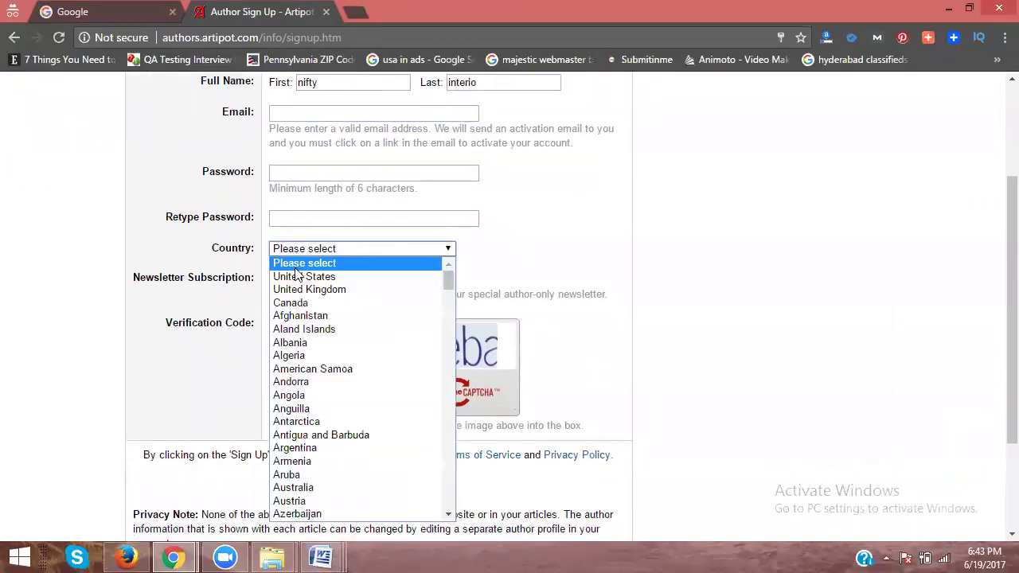
{"action": "scroll", "coordinate": [297, 358], "scroll_direction": "down", "scroll_amount": 10}
{"action": "scroll", "coordinate": [297, 362], "scroll_direction": "down", "scroll_amount": 12}
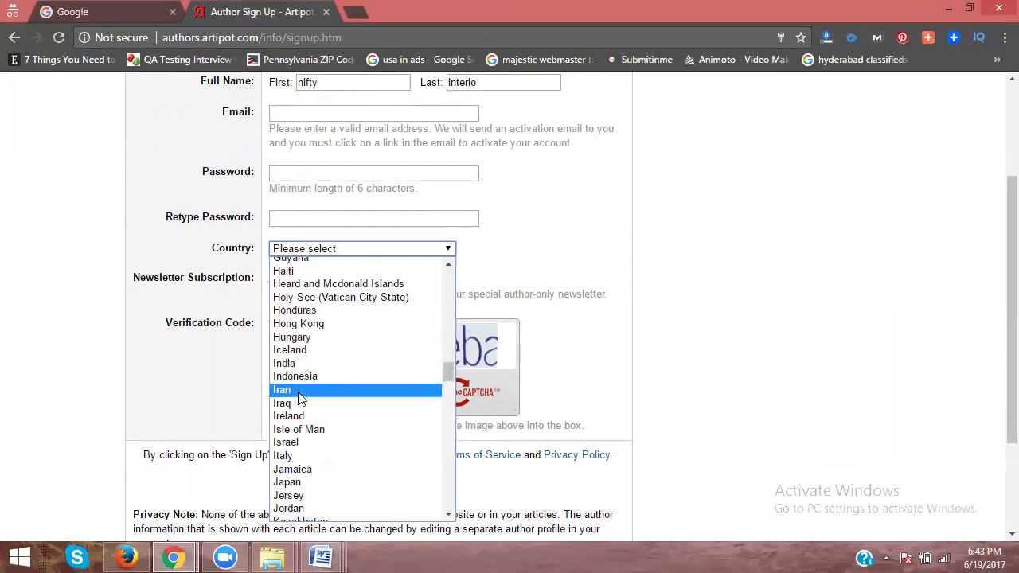
{"action": "left_click", "coordinate": [299, 363]}
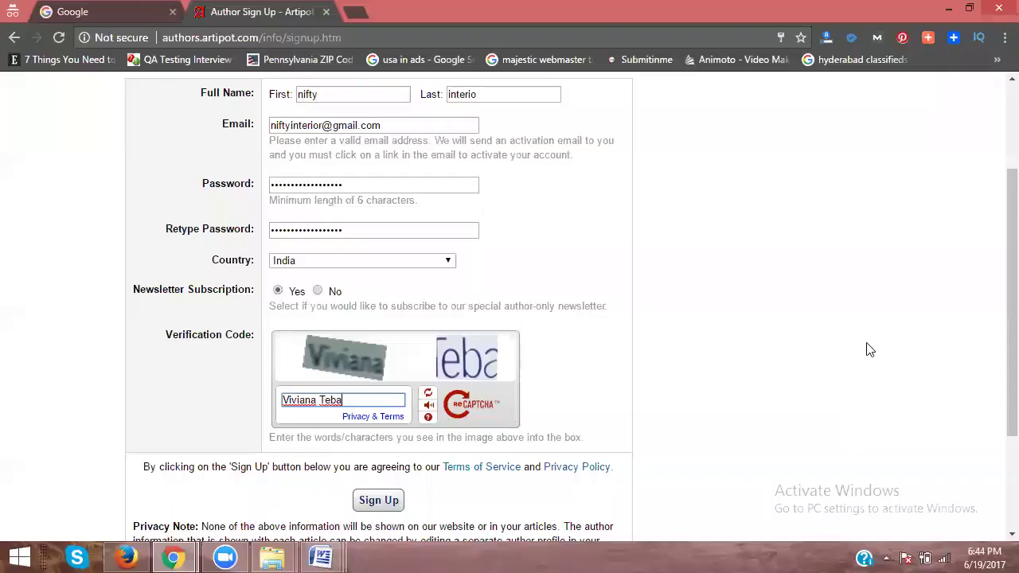
{"action": "scroll", "coordinate": [808, 283], "scroll_direction": "up", "scroll_amount": 2}
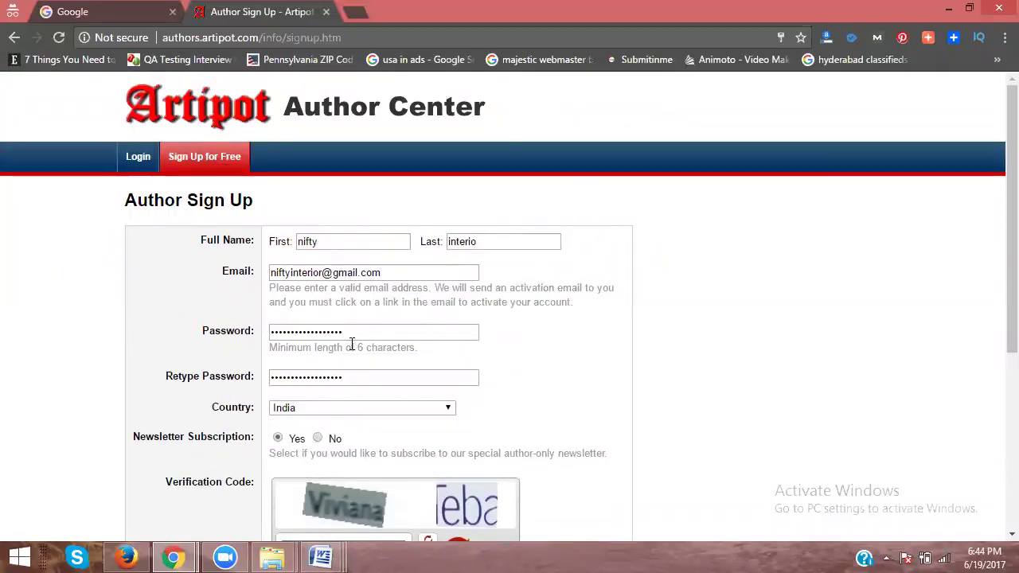
{"action": "scroll", "coordinate": [351, 344], "scroll_direction": "down", "scroll_amount": 2}
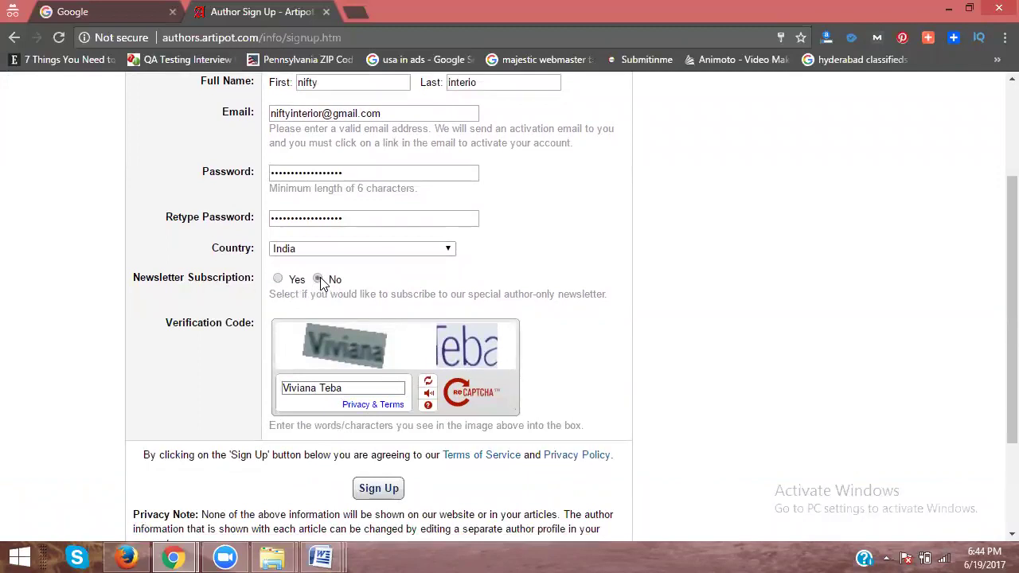
{"action": "scroll", "coordinate": [367, 411], "scroll_direction": "down", "scroll_amount": 1}
{"action": "left_click", "coordinate": [380, 410]}
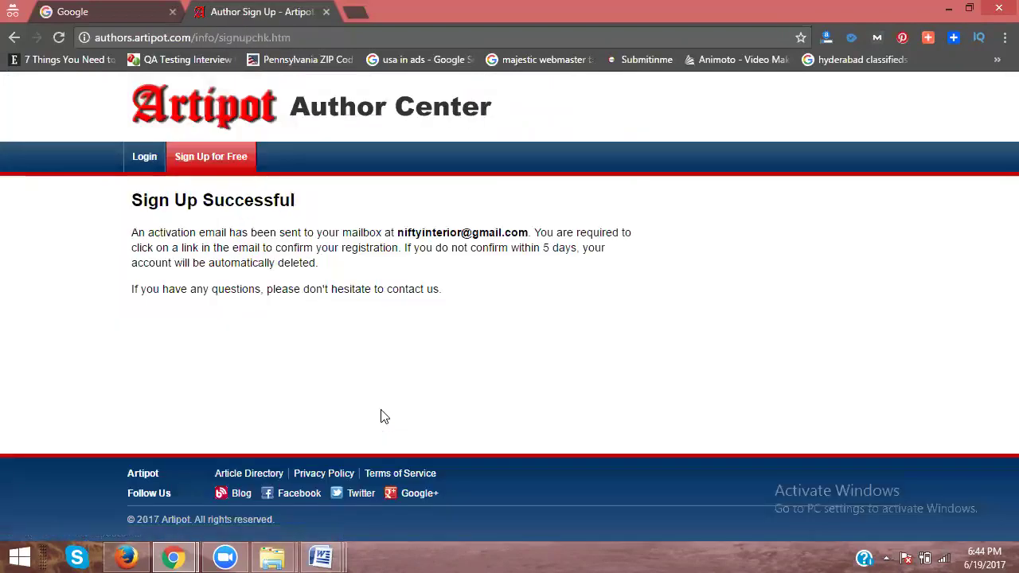
{"action": "left_click", "coordinate": [133, 11]}
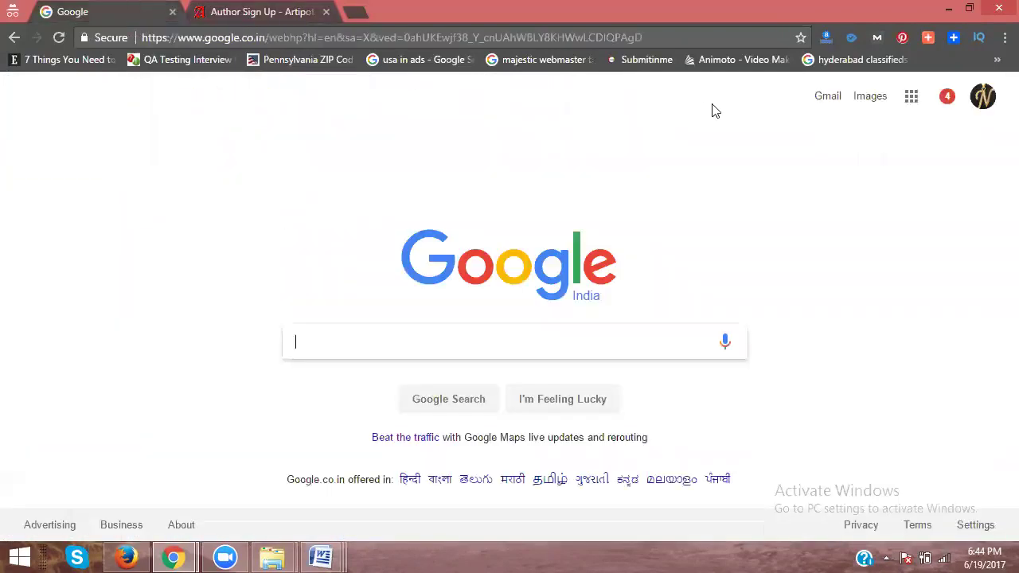
Step: Open Gmail and check the Updates, Social, Promotions, Forums and Primary categories
{"action": "left_click", "coordinate": [826, 103], "text": "ctrl"}
{"action": "left_click", "coordinate": [243, 11]}
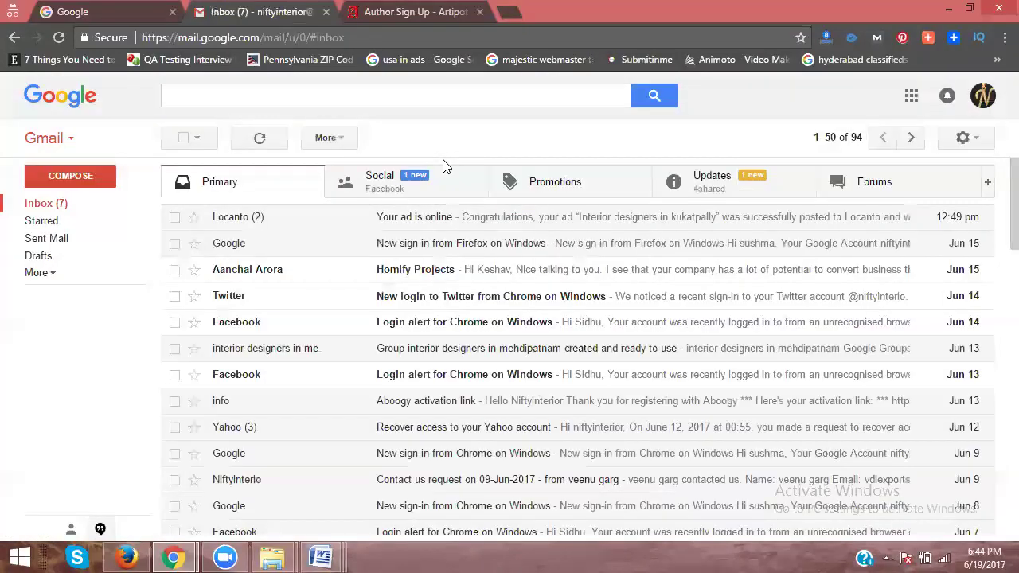
{"action": "left_click", "coordinate": [725, 189]}
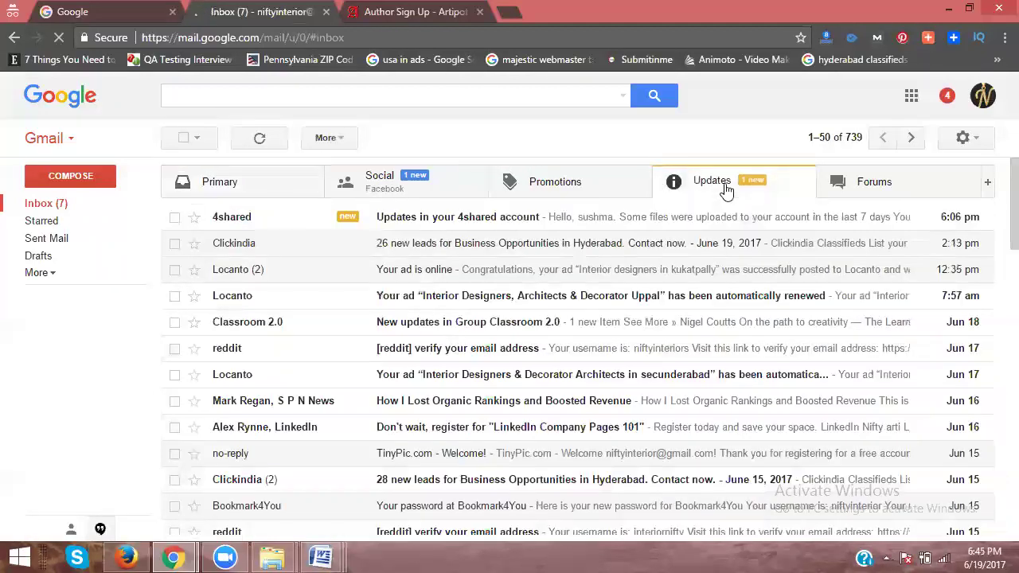
{"action": "scroll", "coordinate": [519, 320], "scroll_direction": "down", "scroll_amount": 3}
{"action": "scroll", "coordinate": [478, 263], "scroll_direction": "up", "scroll_amount": 3}
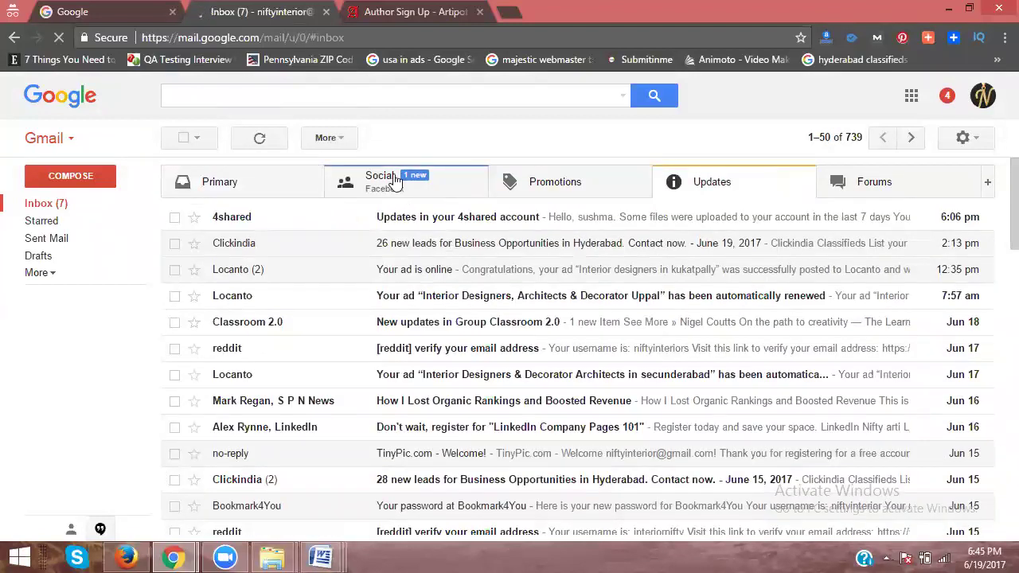
{"action": "left_click", "coordinate": [395, 180]}
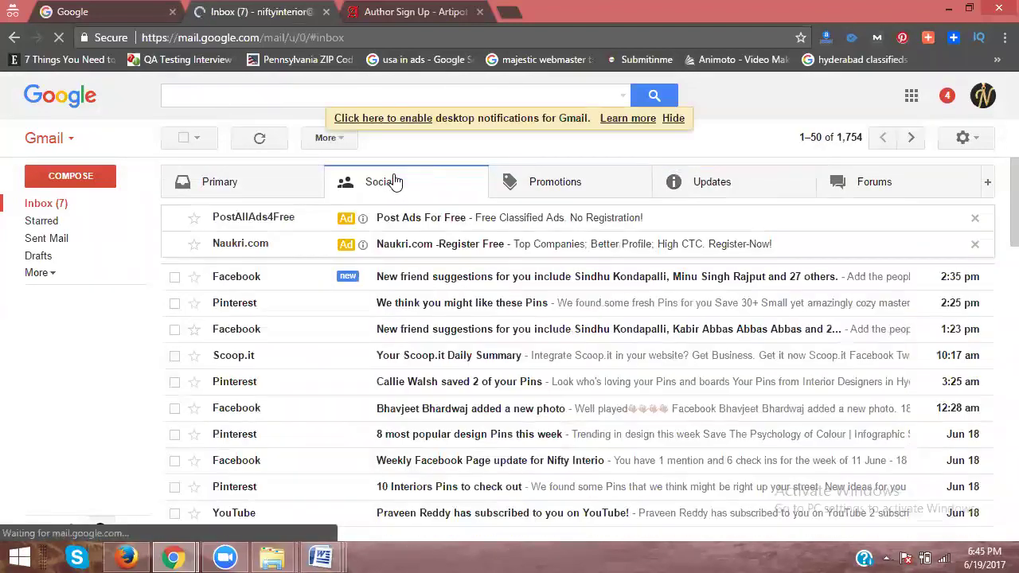
{"action": "left_click", "coordinate": [526, 189]}
{"action": "left_click", "coordinate": [888, 187]}
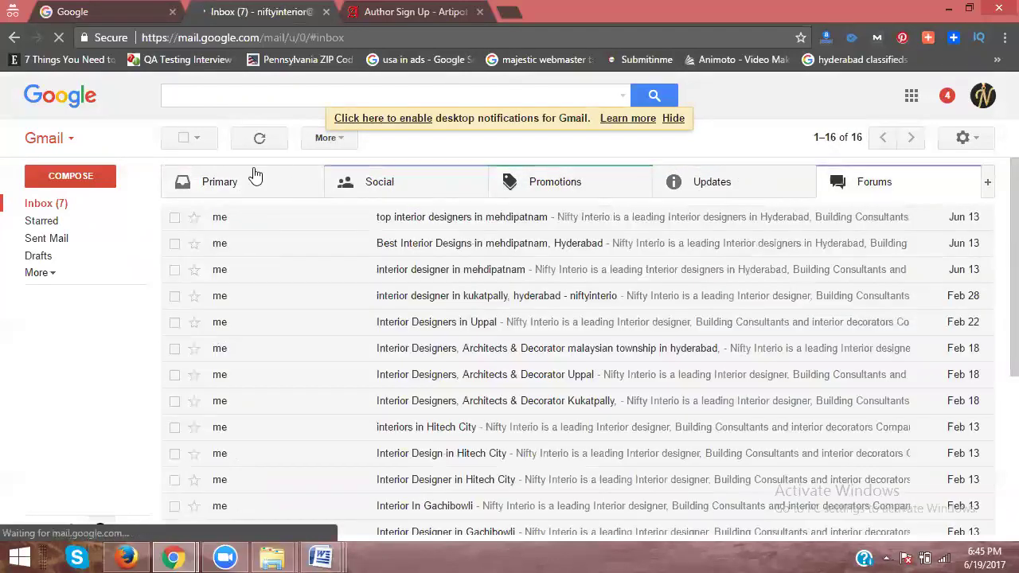
{"action": "left_click", "coordinate": [255, 176]}
Step: Expand the extra folders, check Spam, then return to the inbox and the Artipot tab
{"action": "scroll", "coordinate": [349, 296], "scroll_direction": "down", "scroll_amount": 1}
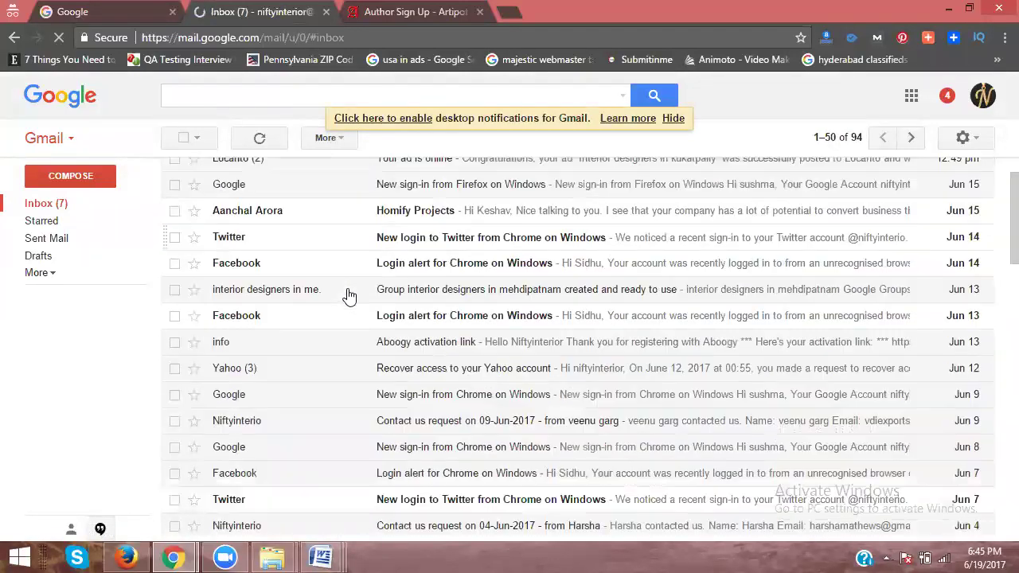
{"action": "scroll", "coordinate": [349, 296], "scroll_direction": "down", "scroll_amount": 1}
{"action": "left_click", "coordinate": [53, 277]}
{"action": "left_click", "coordinate": [53, 275]}
{"action": "left_click", "coordinate": [52, 275]}
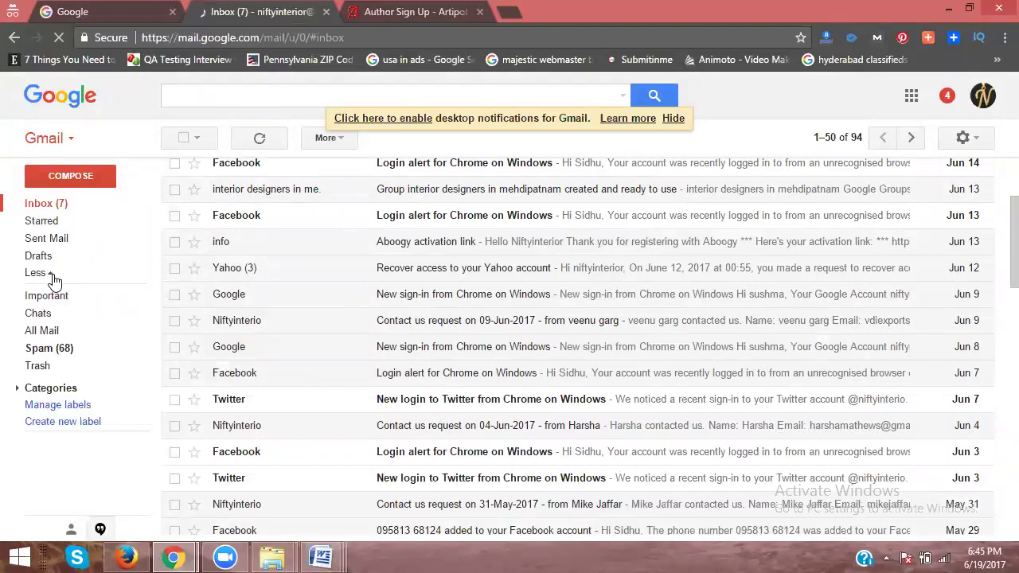
{"action": "left_click", "coordinate": [60, 355]}
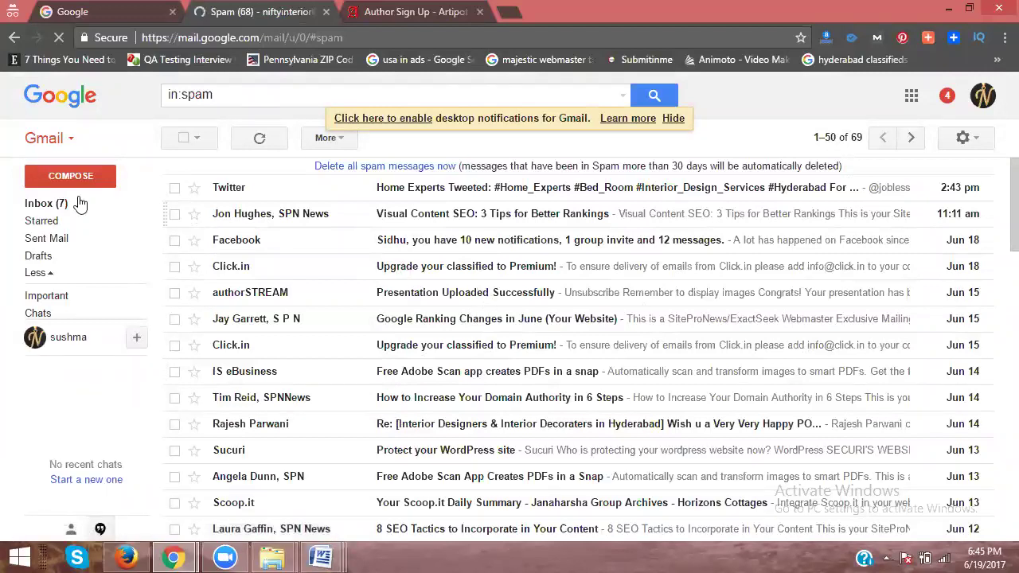
{"action": "left_click", "coordinate": [48, 204]}
{"action": "left_click", "coordinate": [385, 10]}
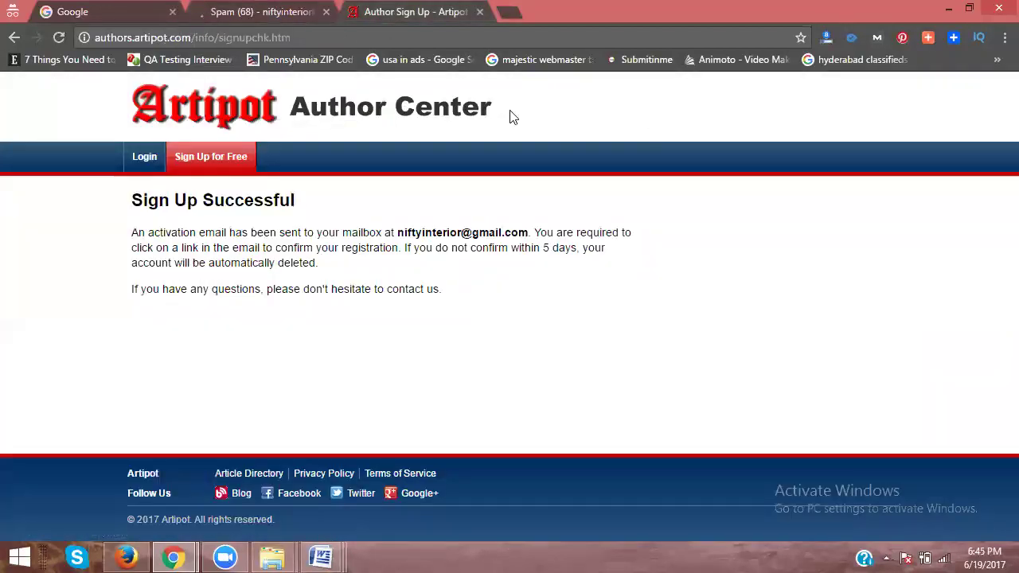
Step: Try logging in to Artipot with the account e-mail and password, getting the not-activated message
{"action": "left_click", "coordinate": [142, 157]}
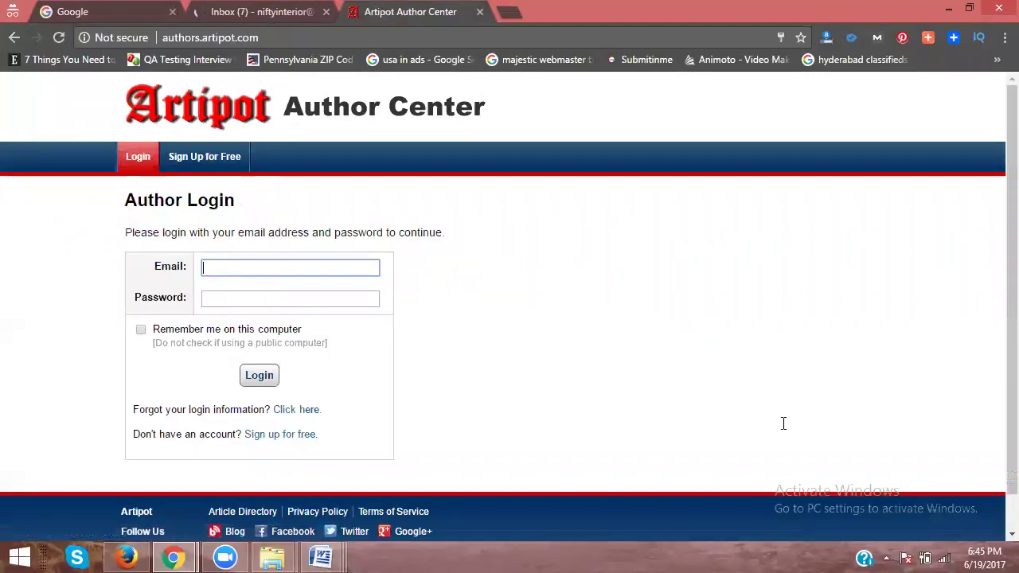
{"action": "key", "text": "Down"}
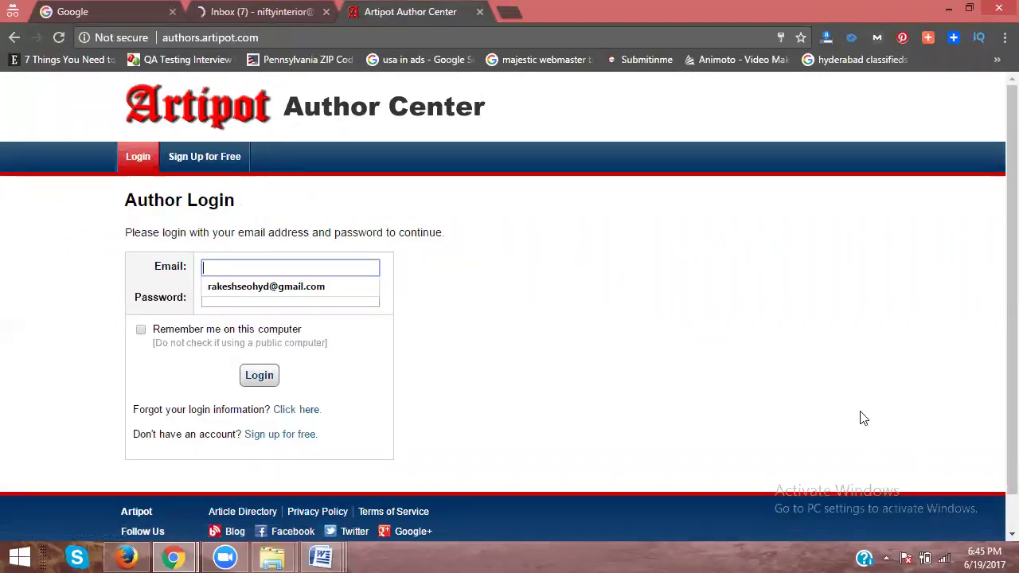
{"action": "left_click", "coordinate": [366, 300]}
{"action": "key", "text": "ctrl+v"}
{"action": "left_click", "coordinate": [278, 272]}
{"action": "key", "text": "ctrl+v"}
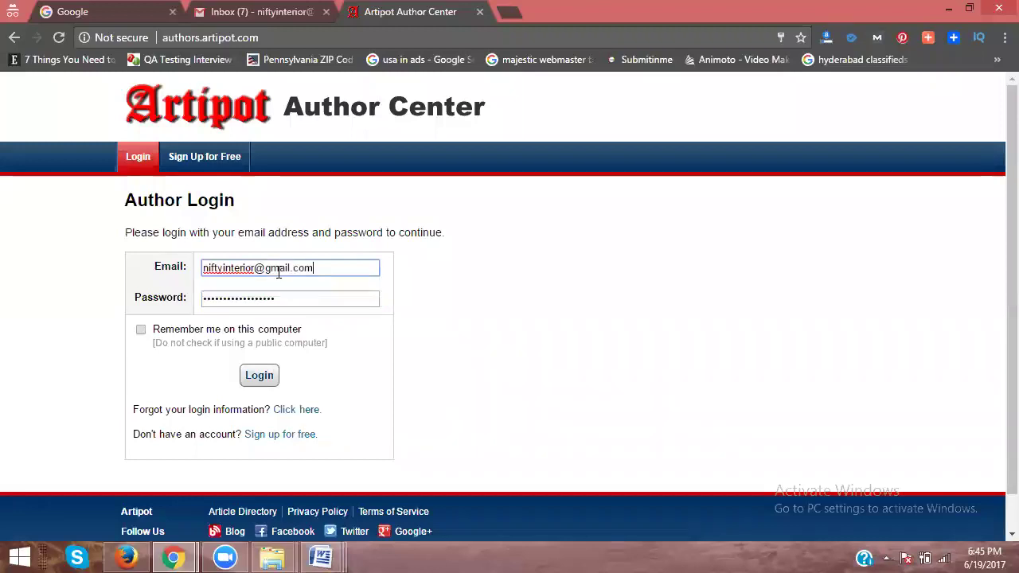
{"action": "left_click", "coordinate": [260, 377]}
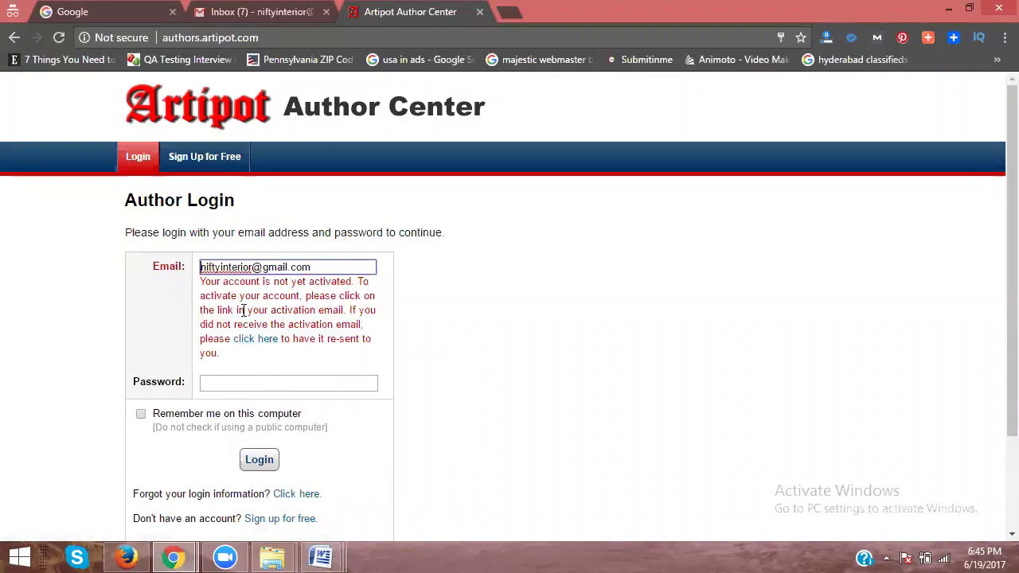
{"action": "left_click", "coordinate": [207, 8]}
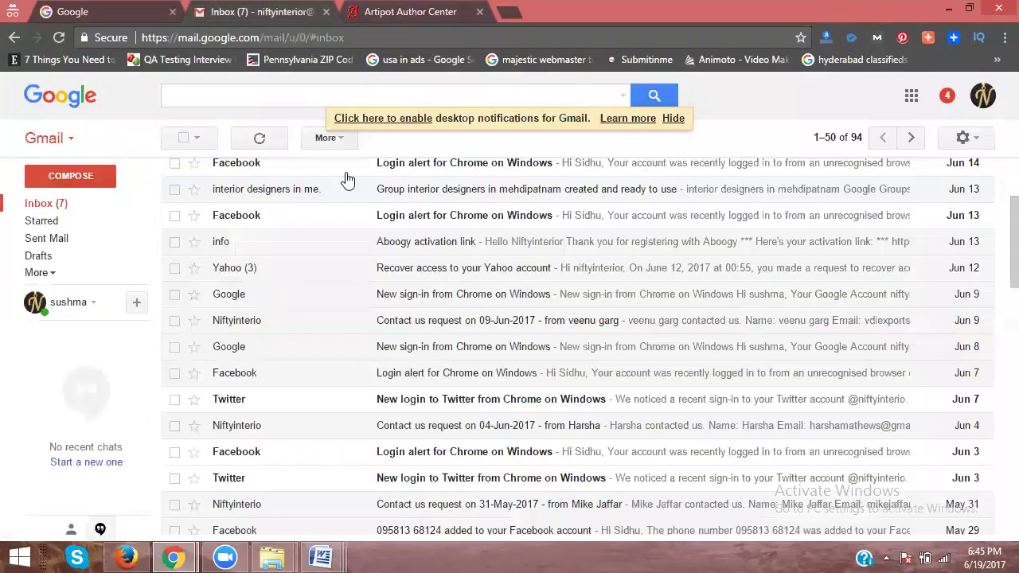
Step: Open Artipot's activation email under Updates and follow its account activation link
{"action": "scroll", "coordinate": [349, 219], "scroll_direction": "up", "scroll_amount": 2}
{"action": "scroll", "coordinate": [349, 219], "scroll_direction": "up", "scroll_amount": 1}
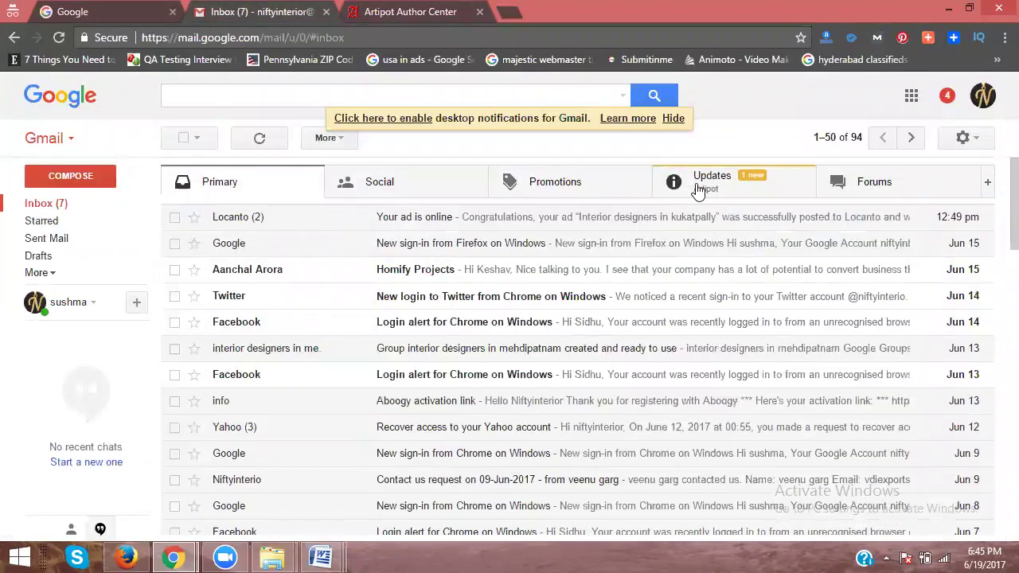
{"action": "left_click", "coordinate": [698, 191]}
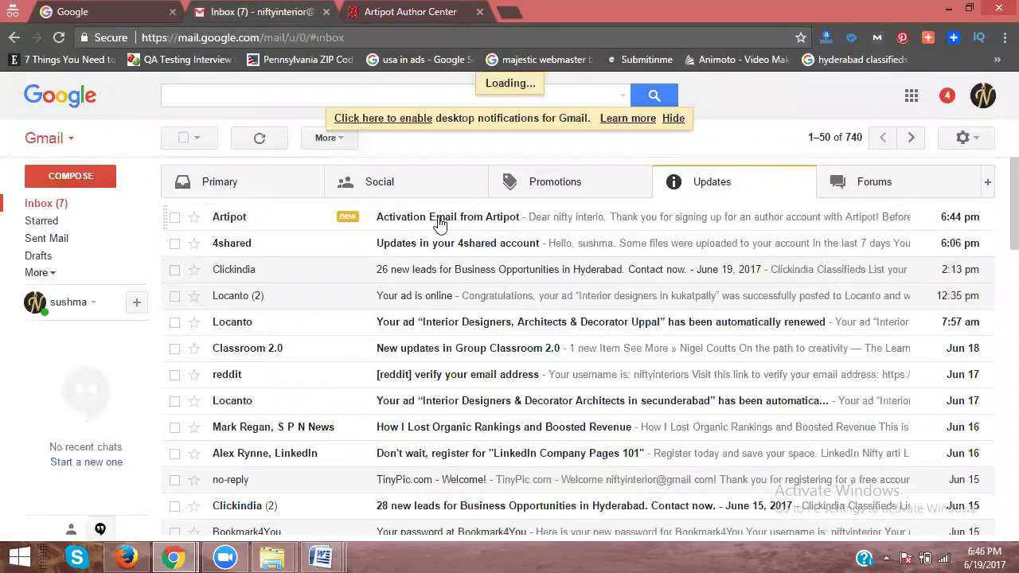
{"action": "left_click", "coordinate": [439, 223]}
{"action": "left_click", "coordinate": [374, 319]}
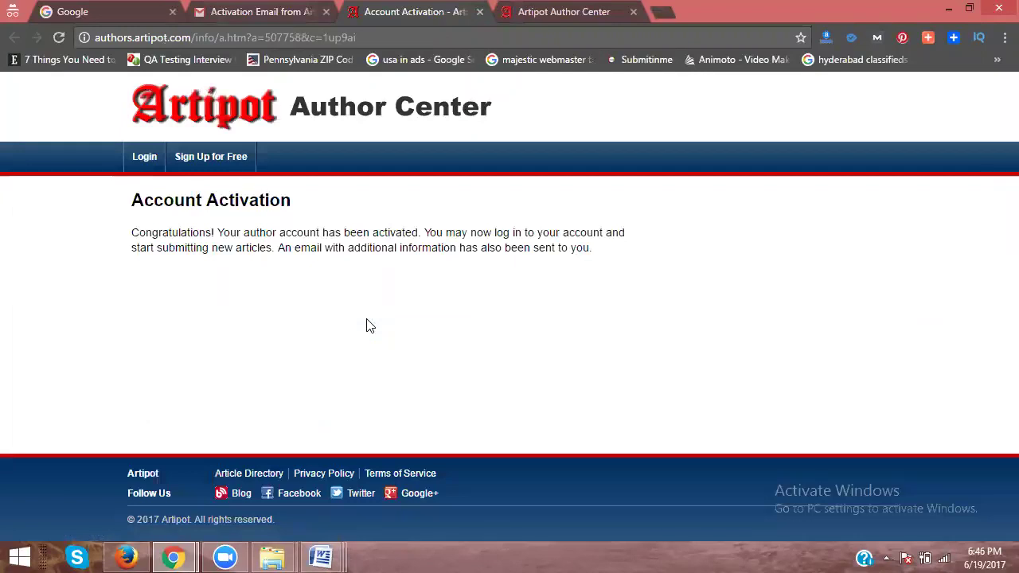
{"action": "left_click", "coordinate": [144, 157]}
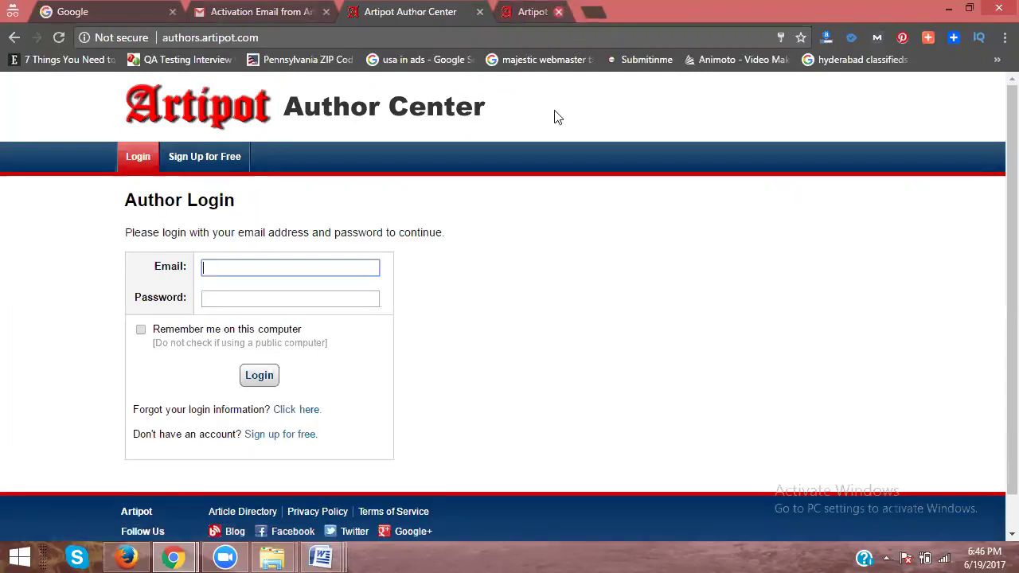
Step: Log in to Artipot with the e-mail, password and Remember me, then view Pending Articles
{"action": "key", "text": "ctrl+v"}
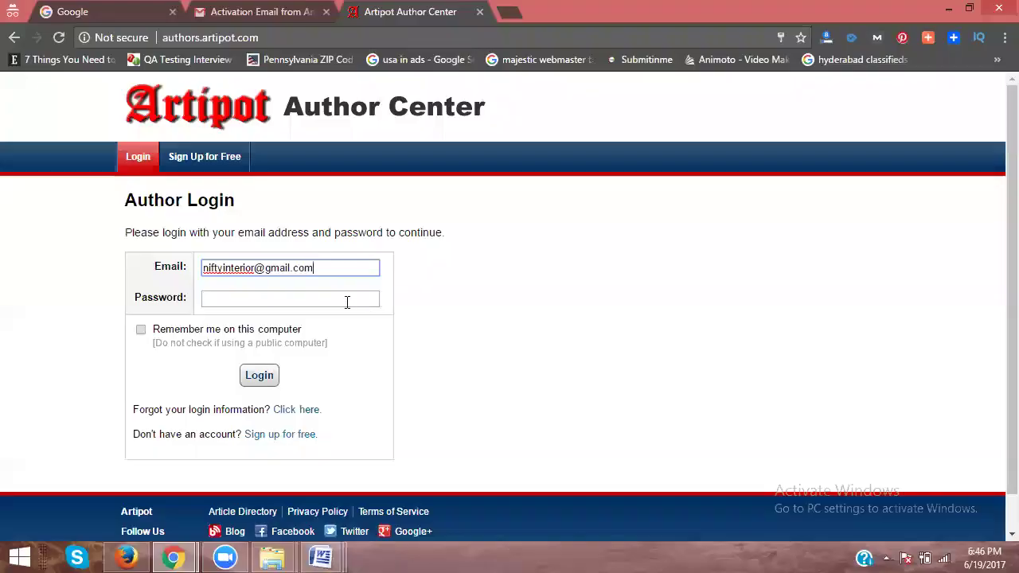
{"action": "left_click", "coordinate": [336, 298]}
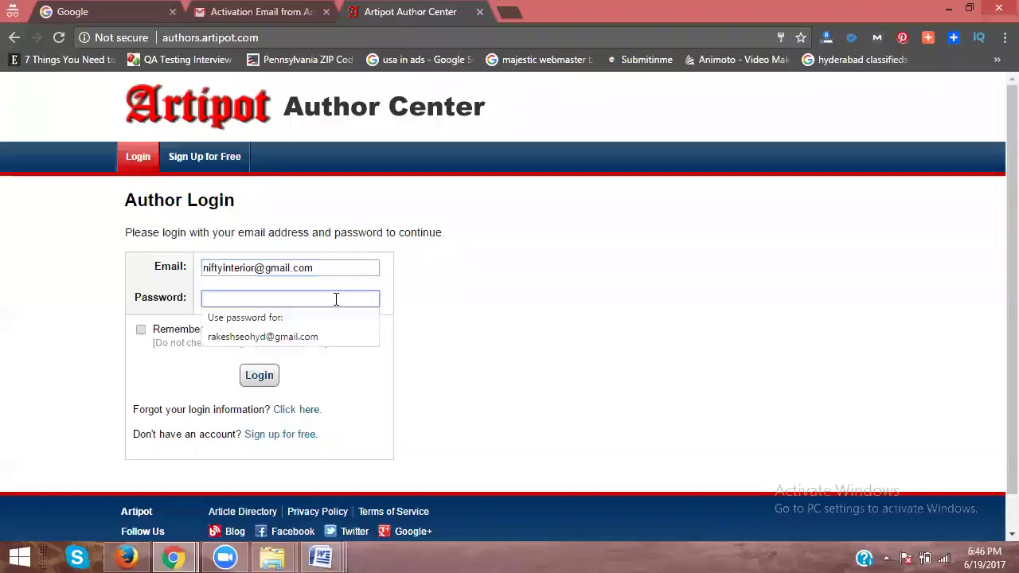
{"action": "key", "text": "ctrl+v"}
{"action": "left_click", "coordinate": [140, 330]}
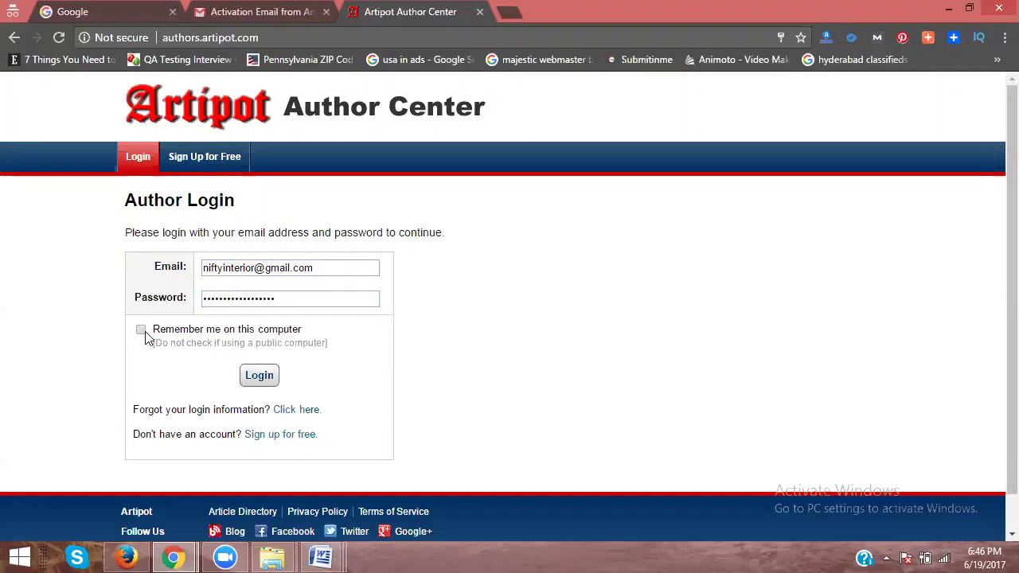
{"action": "left_click", "coordinate": [249, 375]}
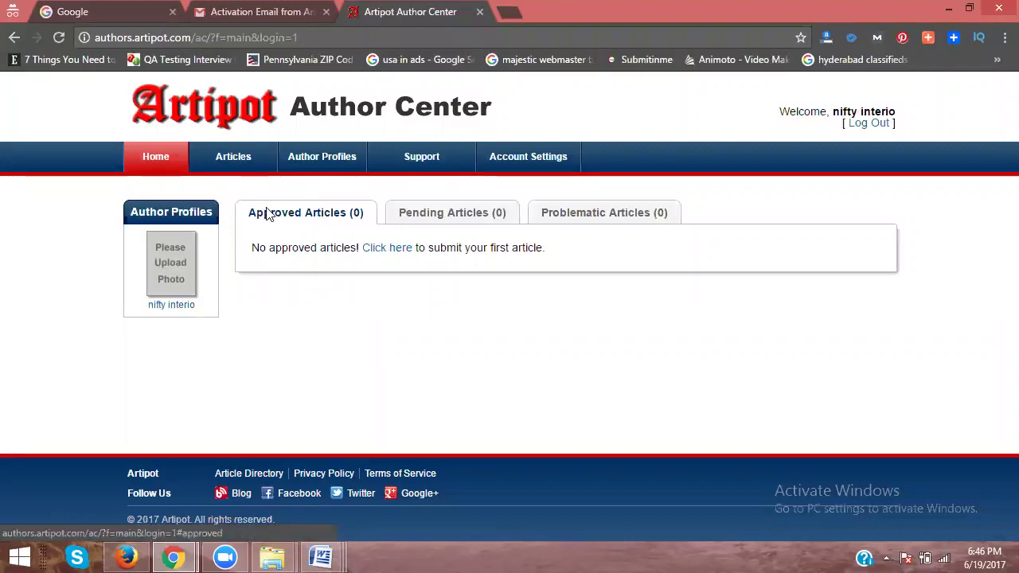
{"action": "left_click", "coordinate": [428, 219]}
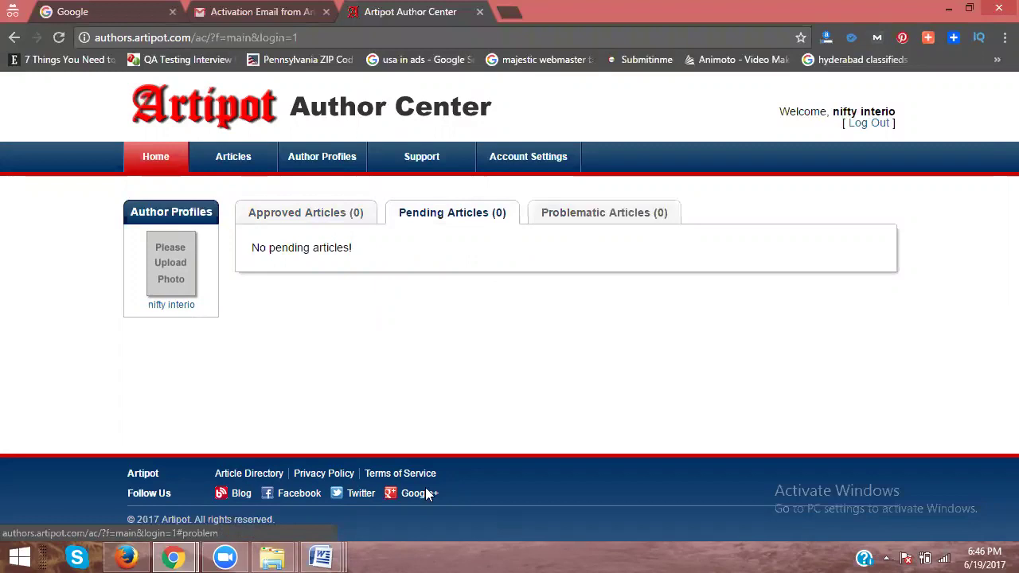
{"action": "mouse_move", "coordinate": [334, 555]}
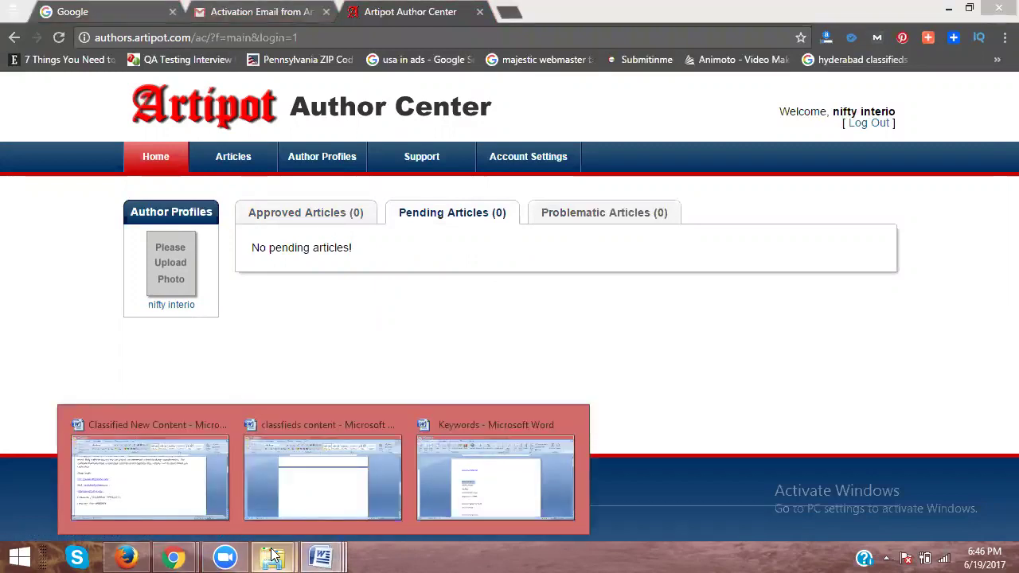
Step: Launch Word via winword and paste the design sections from classfieds content into Document1
{"action": "key", "text": "super+r"}
{"action": "type", "text": "w"}
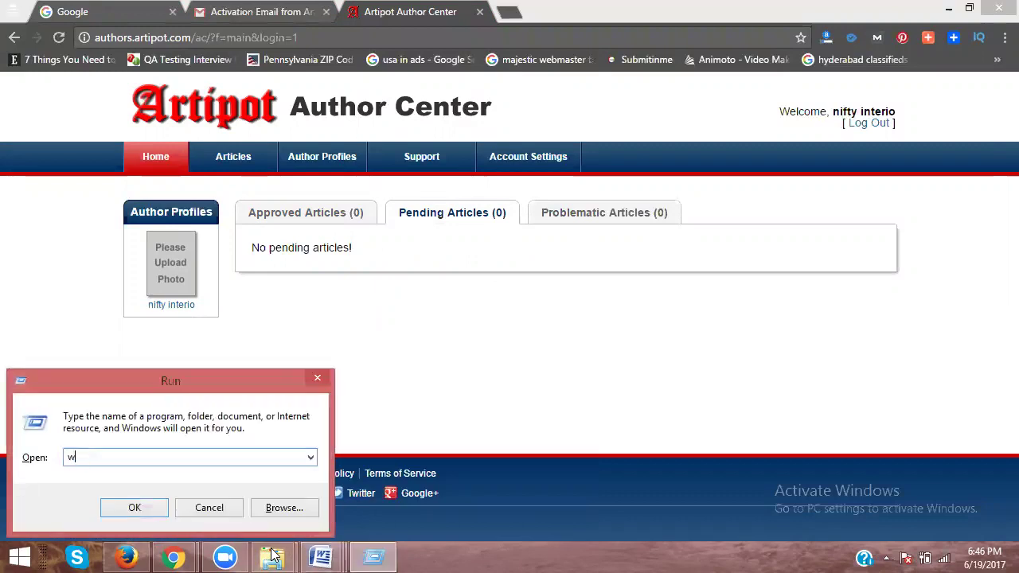
{"action": "type", "text": "inword"}
{"action": "key", "text": "Return"}
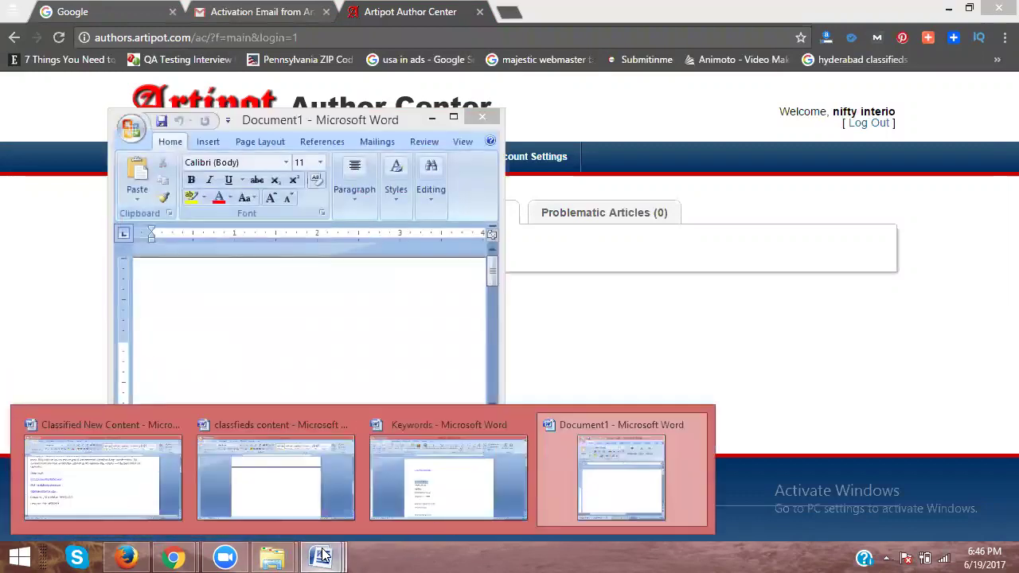
{"action": "left_click", "coordinate": [289, 504]}
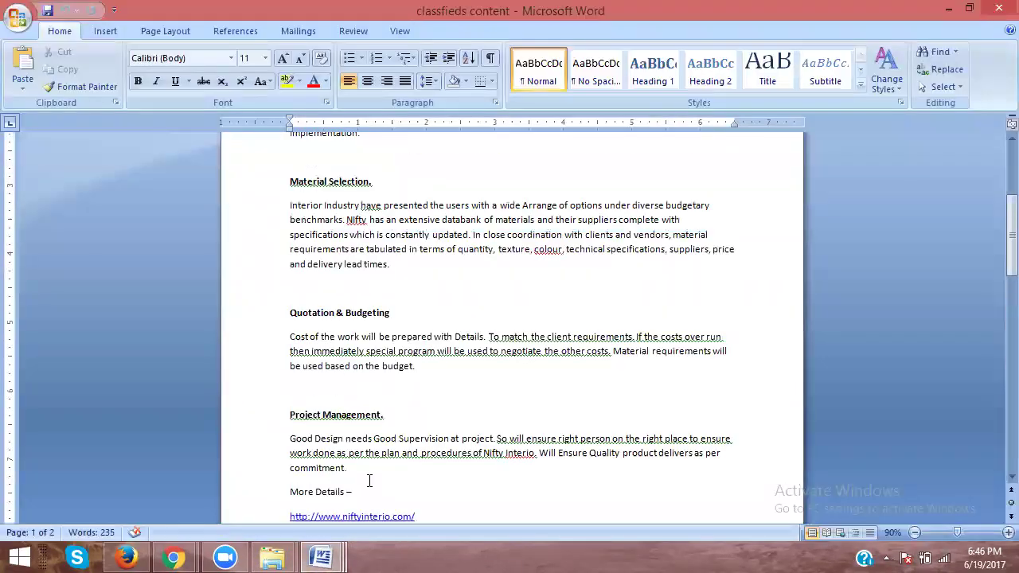
{"action": "left_click_drag", "start_coordinate": [353, 428], "coordinate": [288, 194]}
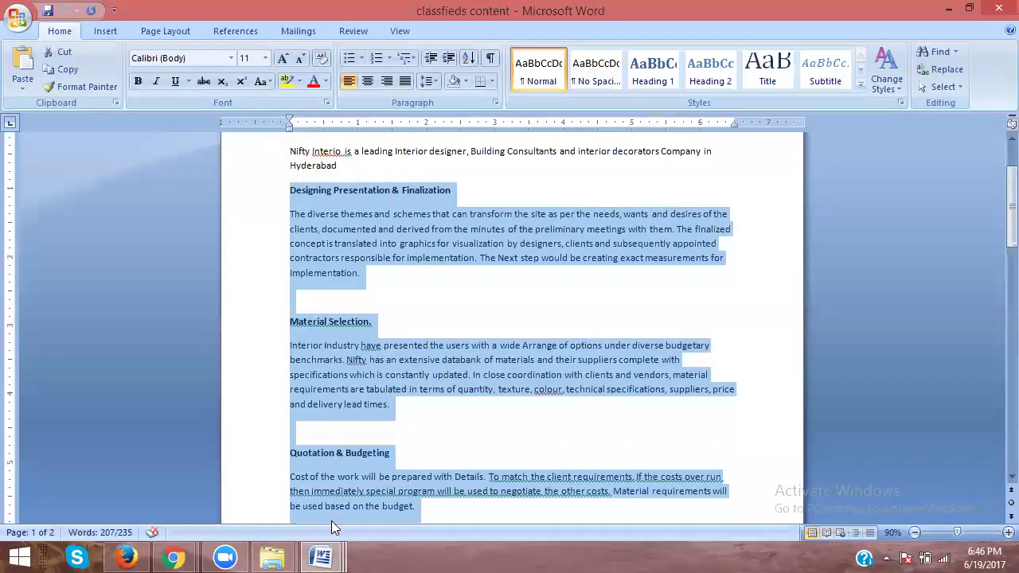
{"action": "left_click", "coordinate": [321, 557]}
{"action": "left_click", "coordinate": [667, 489]}
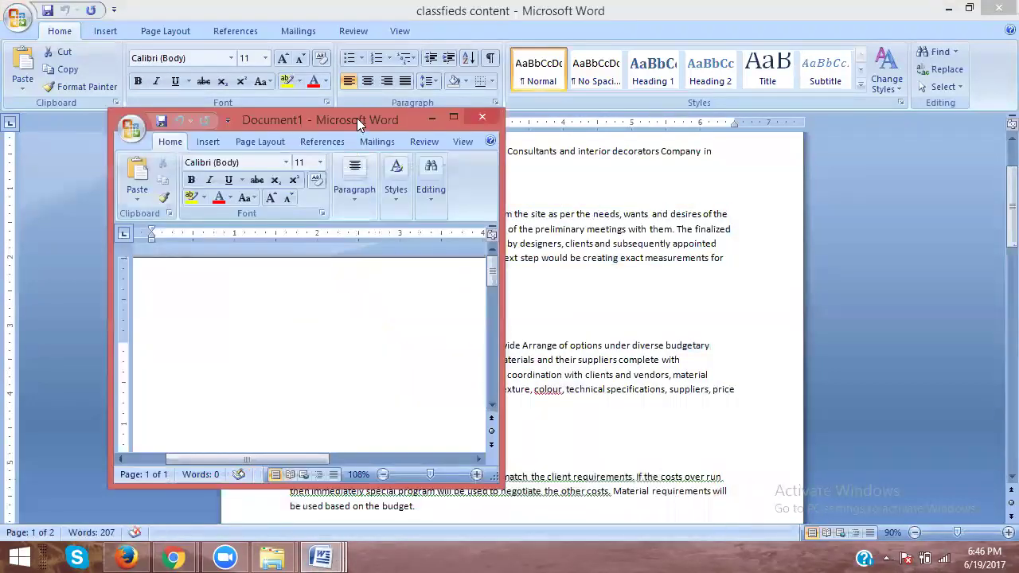
{"action": "double_click", "coordinate": [356, 119]}
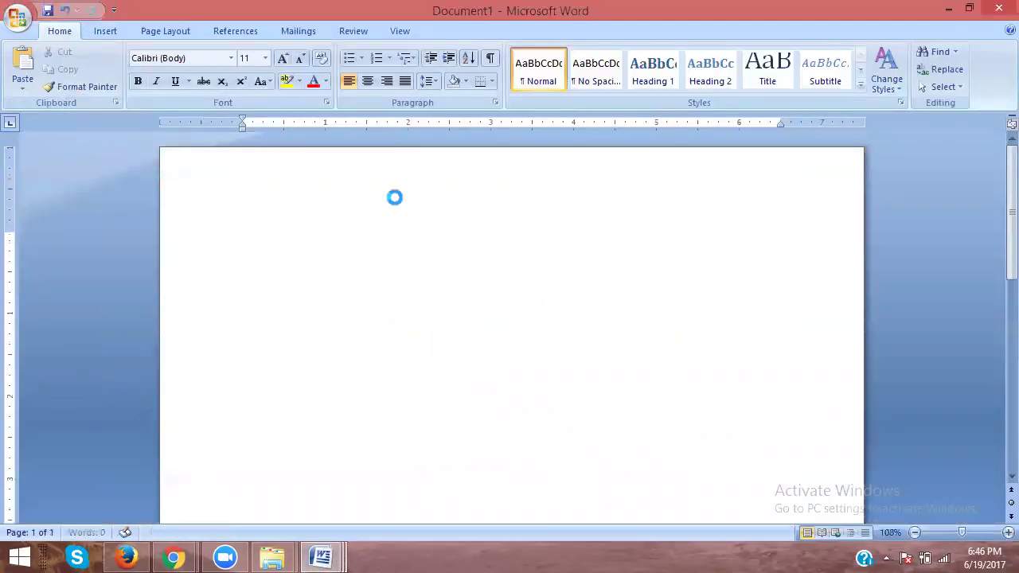
{"action": "key", "text": "ctrl+v"}
Step: Copy the intro paragraphs through Land Line from Classified New Content to Document1's top
{"action": "left_click", "coordinate": [322, 554]}
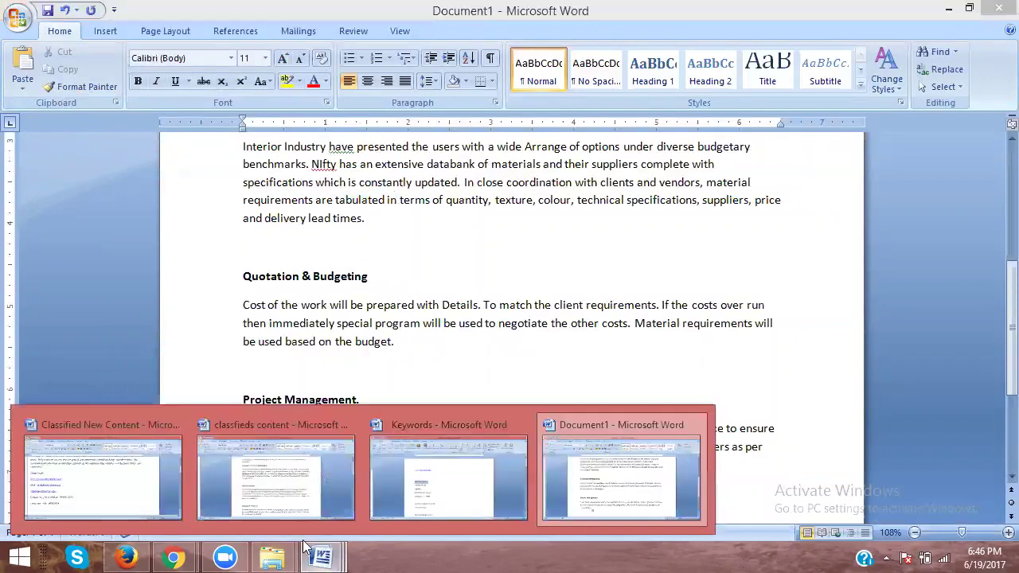
{"action": "left_click", "coordinate": [105, 476]}
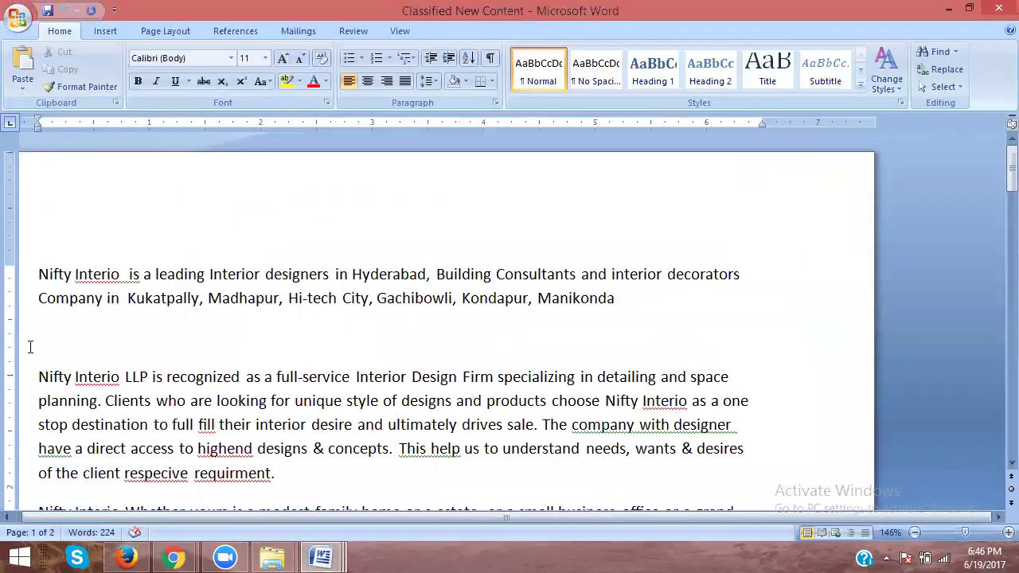
{"action": "scroll", "coordinate": [24, 319], "scroll_direction": "down", "scroll_amount": 2}
{"action": "left_click_drag", "start_coordinate": [19, 174], "coordinate": [122, 214]}
{"action": "left_click", "coordinate": [321, 557]}
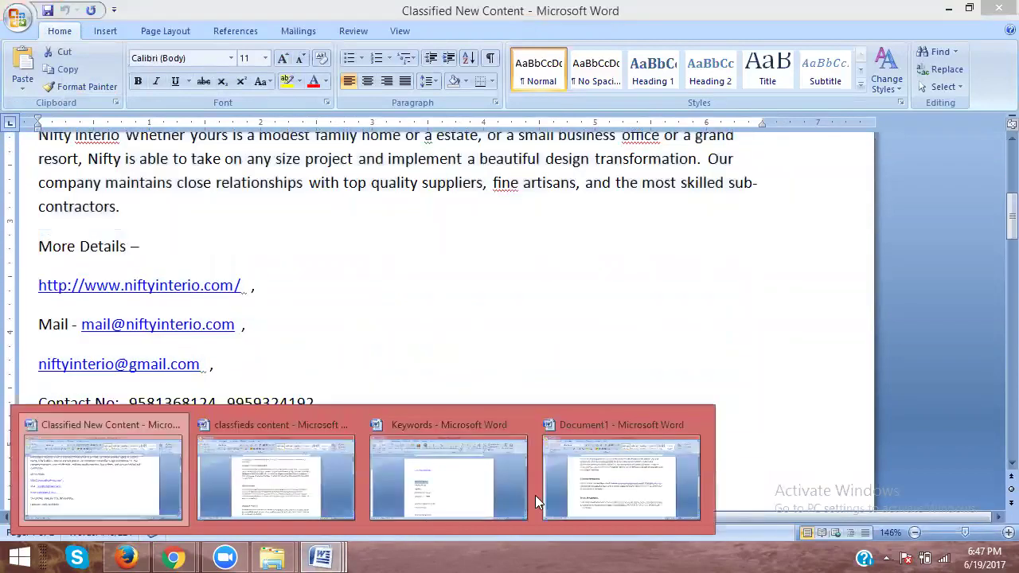
{"action": "left_click", "coordinate": [581, 478]}
{"action": "scroll", "coordinate": [237, 191], "scroll_direction": "up", "scroll_amount": 2}
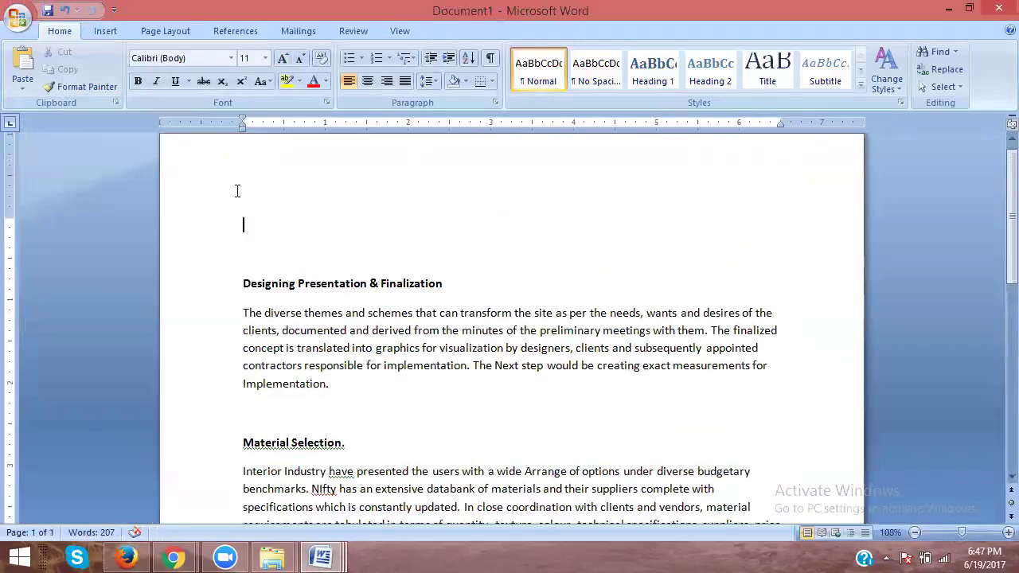
{"action": "type", "text": "Nifty Interio  is a leading Interior designers in Hyderabad, Building Consultants and interior decorators Company in  Kukatpally, Madhapur, Hi-tech City, Gachibowli, Kondapur, Manikonda  Nifty Interio LLP is recognized as a full-service Interior Design Firm specializing in detailing and space planning. Clients who are looking for unique style of designs and products choose Nifty Interio as a one stop destination to full fill their interior desire and ultimately drives sale. The company with designer have a direct access to highend designs & concepts. This help us to understand needs, wants & desires of the client respecive requirment. Nifty Interio Whether yours is a modest family home or a estate, or a small business office or a grand resort, Nifty is able to take on any size project and implement a beautiful design transformation. Our company maintains close relationships with top quality suppliers, fine artisans, and the most skilled sub-contractors."}
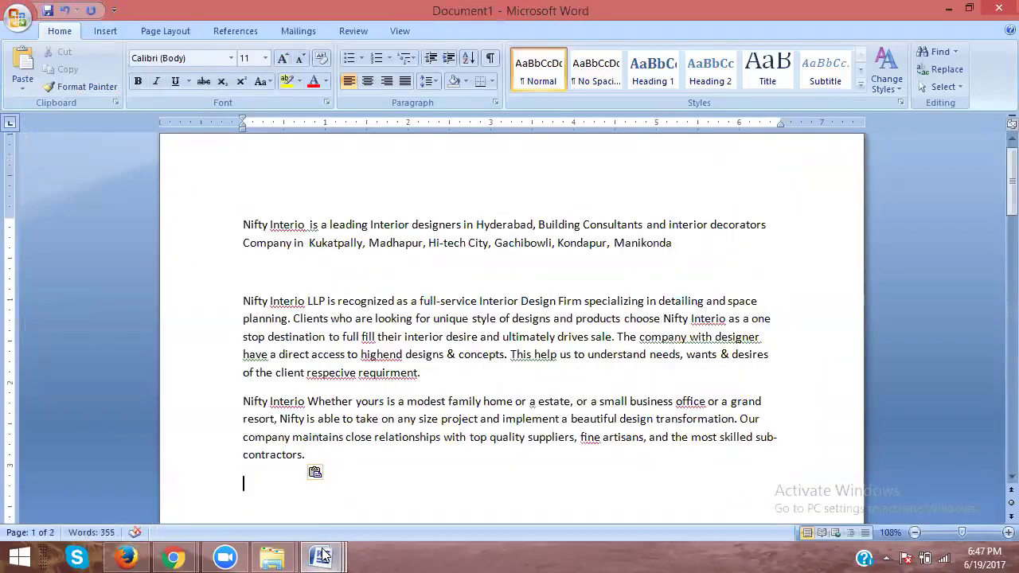
Step: Copy the website address line from Classified New Content and minimize the Keywords document
{"action": "left_click", "coordinate": [323, 555]}
{"action": "left_click", "coordinate": [104, 469]}
{"action": "left_click_drag", "start_coordinate": [243, 285], "coordinate": [39, 284]}
{"action": "key", "text": "ctrl+c"}
{"action": "left_click", "coordinate": [333, 555]}
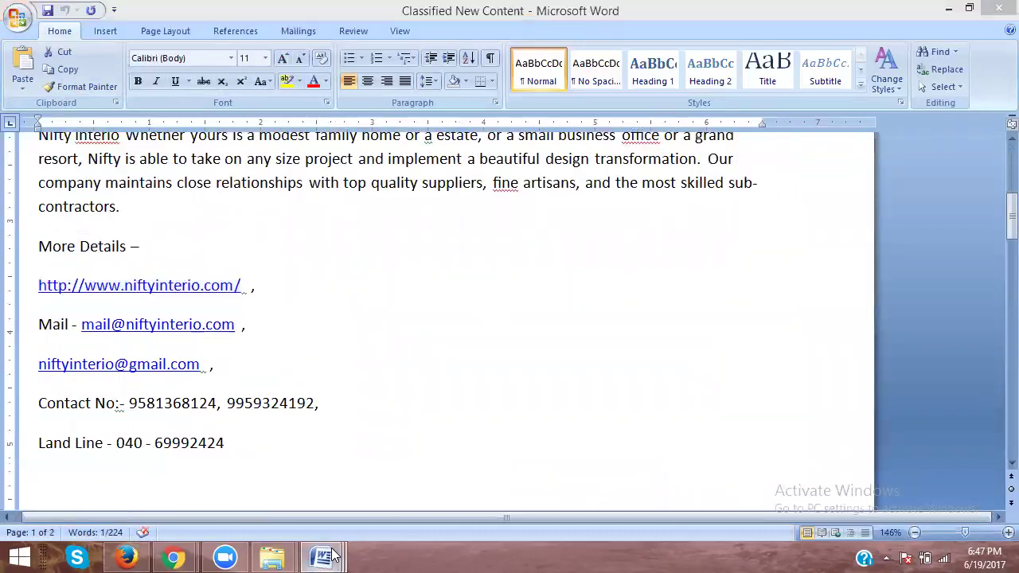
{"action": "left_click", "coordinate": [480, 491]}
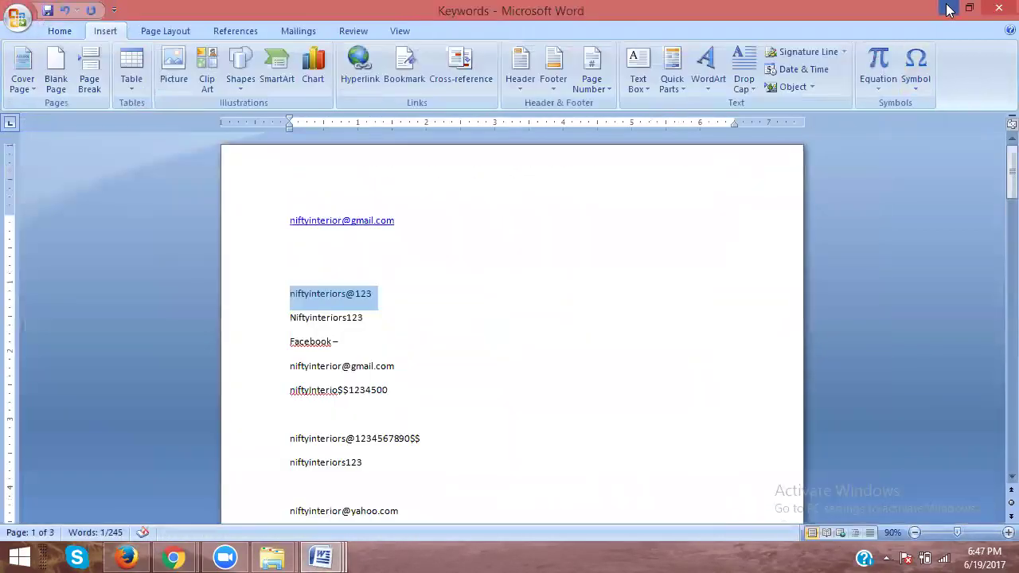
{"action": "left_click", "coordinate": [947, 8]}
{"action": "left_click", "coordinate": [323, 554]}
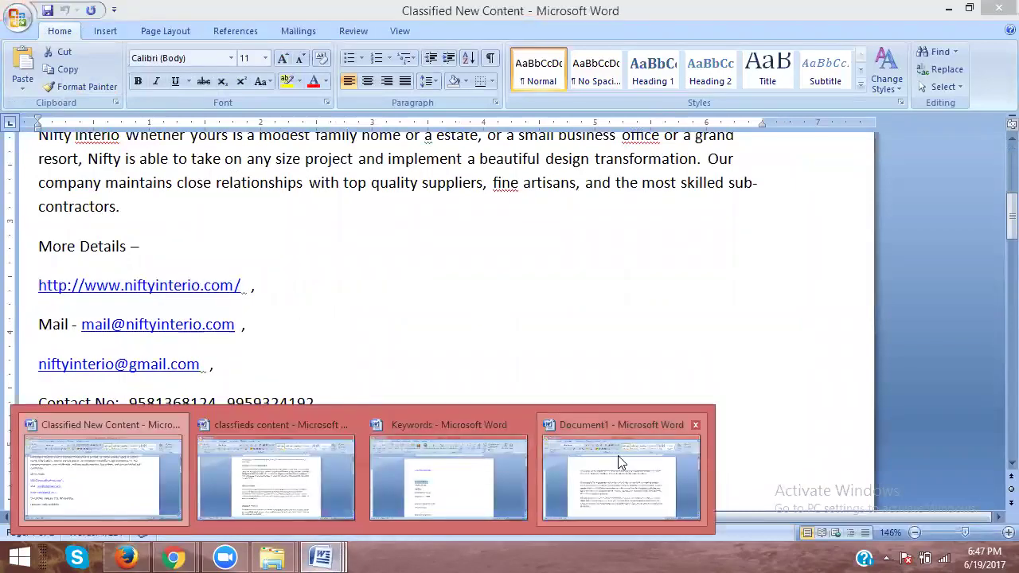
{"action": "left_click", "coordinate": [620, 462]}
{"action": "left_click_drag", "start_coordinate": [242, 223], "coordinate": [307, 225]}
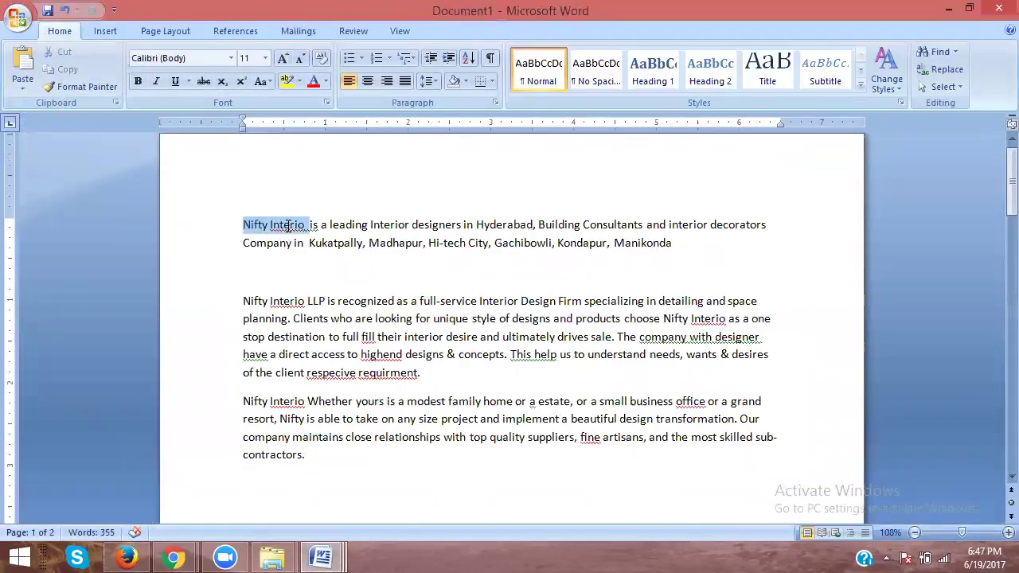
{"action": "right_click", "coordinate": [293, 231]}
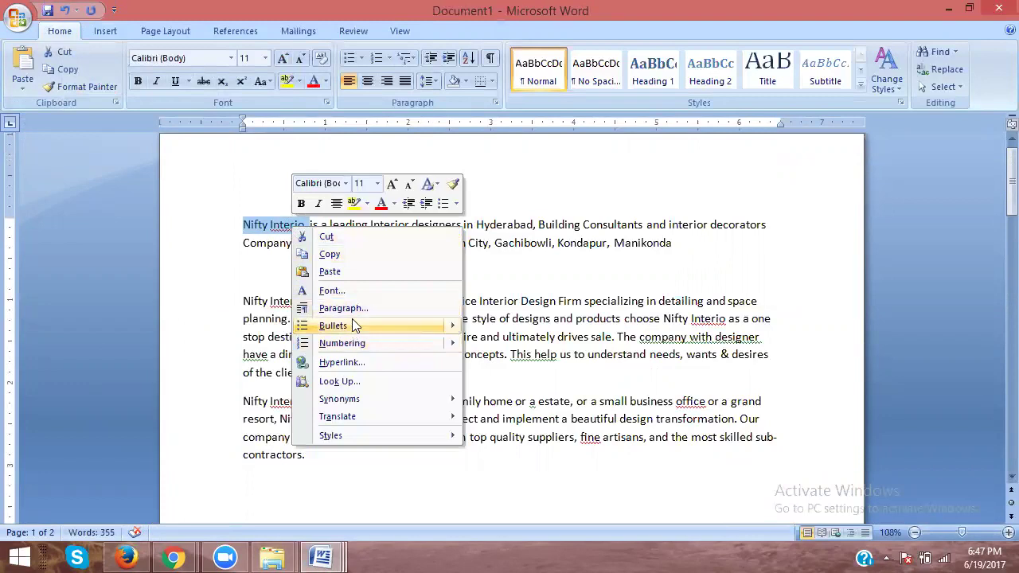
{"action": "left_click", "coordinate": [344, 361]}
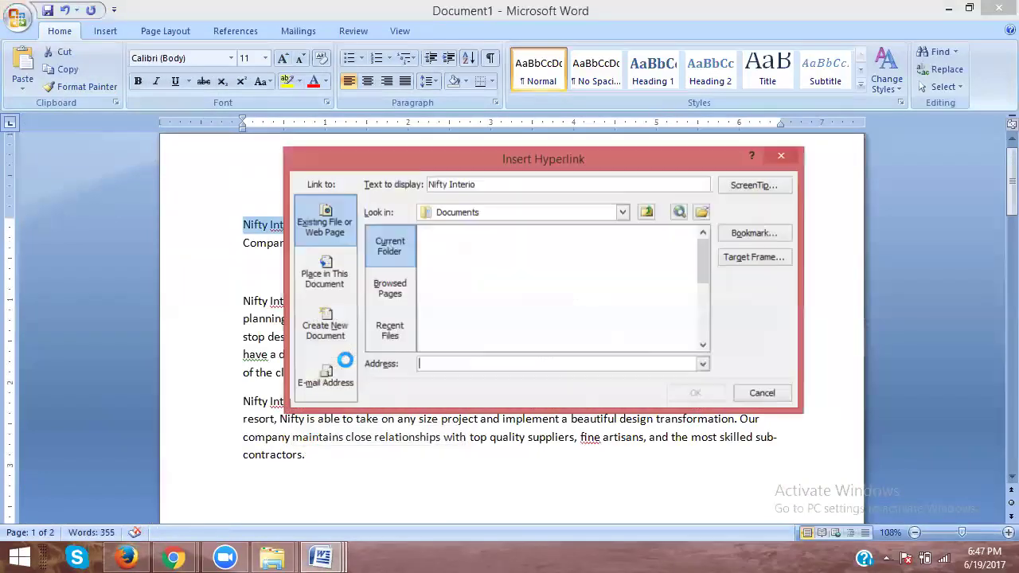
{"action": "key", "text": "ctrl+v"}
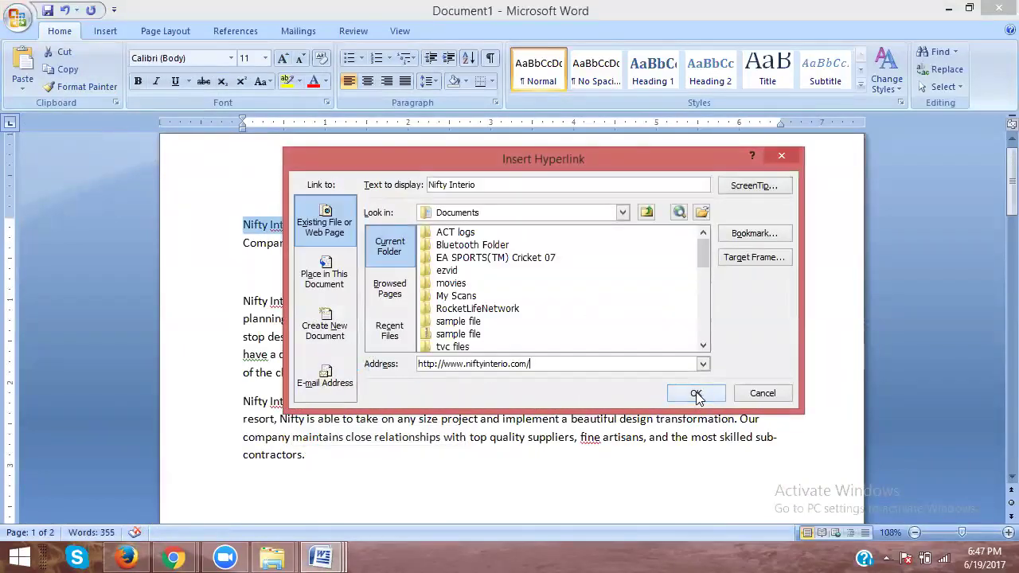
{"action": "left_click", "coordinate": [696, 392]}
{"action": "scroll", "coordinate": [538, 334], "scroll_direction": "down", "scroll_amount": 1}
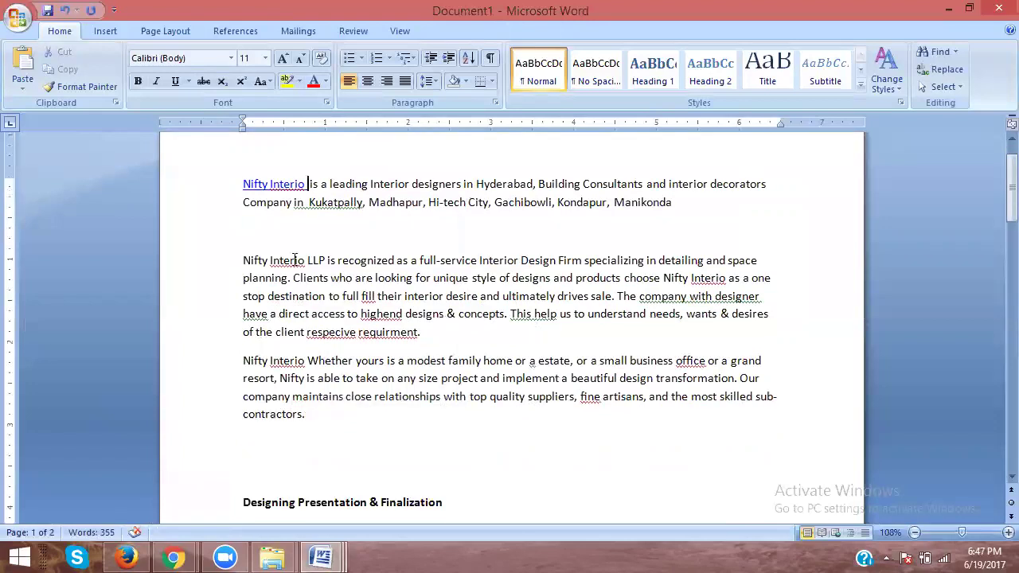
{"action": "left_click_drag", "start_coordinate": [303, 260], "coordinate": [246, 263]}
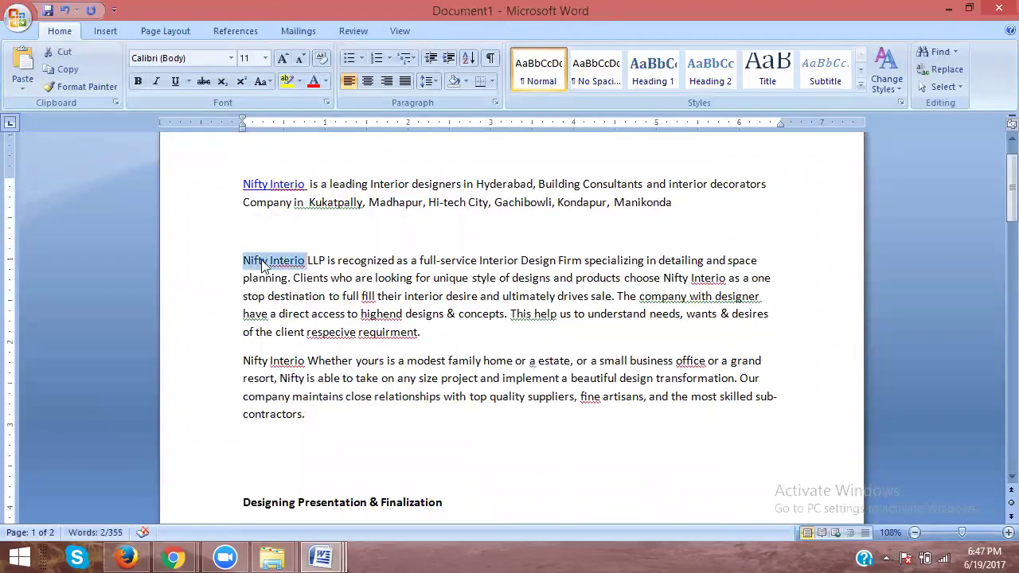
{"action": "right_click", "coordinate": [262, 261]}
{"action": "left_click", "coordinate": [312, 395]}
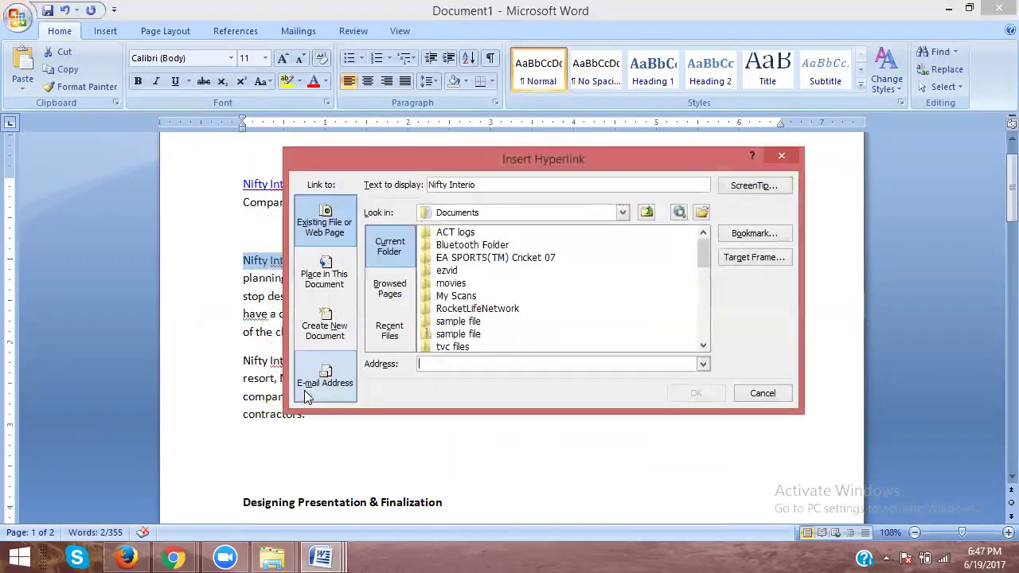
{"action": "key", "text": "ctrl+v"}
{"action": "left_click", "coordinate": [694, 392]}
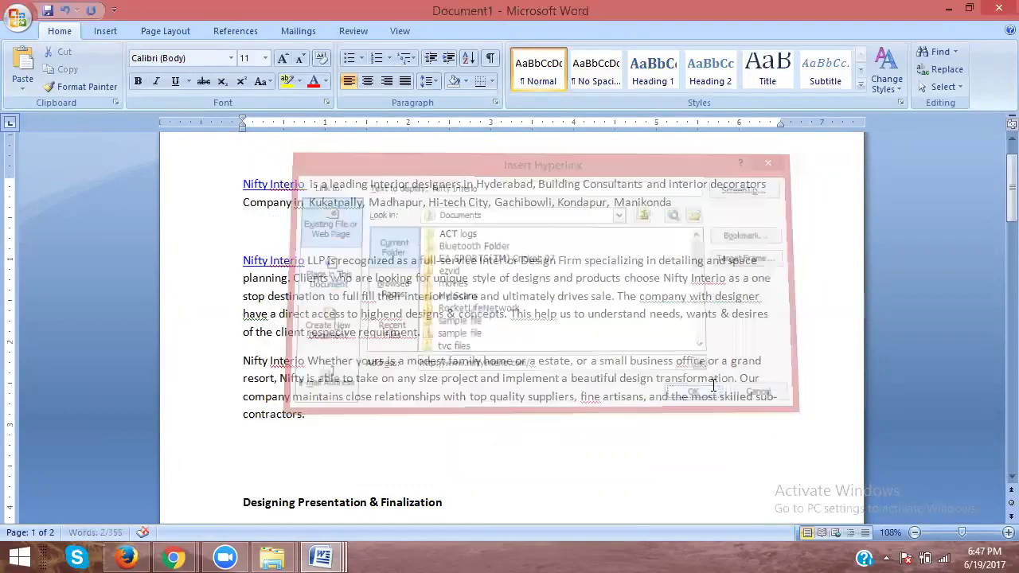
Step: Link the third-paragraph and mid-sentence second-paragraph Nifty Interio mentions to the company site
{"action": "scroll", "coordinate": [572, 311], "scroll_direction": "down", "scroll_amount": 2}
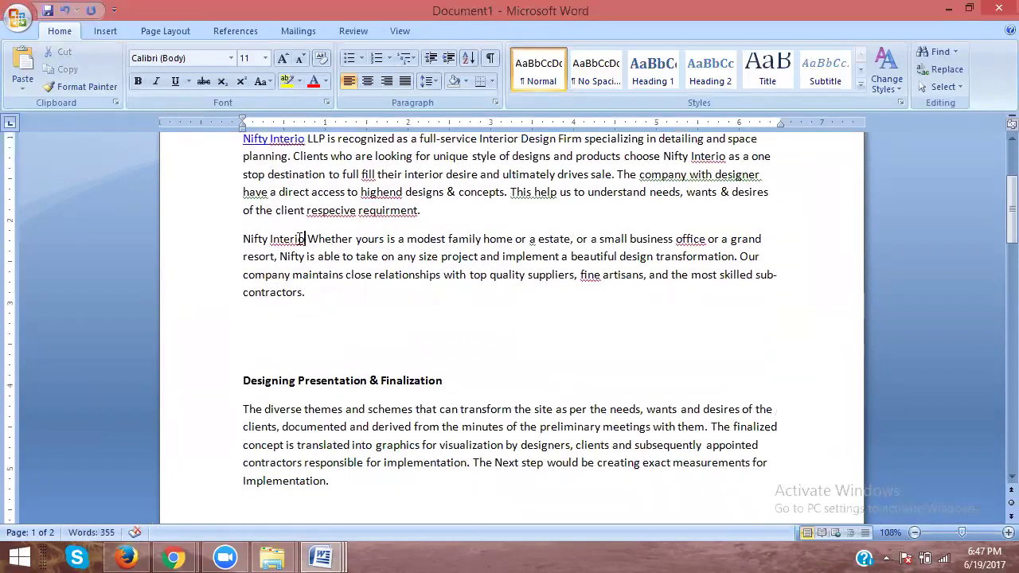
{"action": "left_click_drag", "start_coordinate": [301, 239], "coordinate": [246, 239]}
{"action": "right_click", "coordinate": [256, 238]}
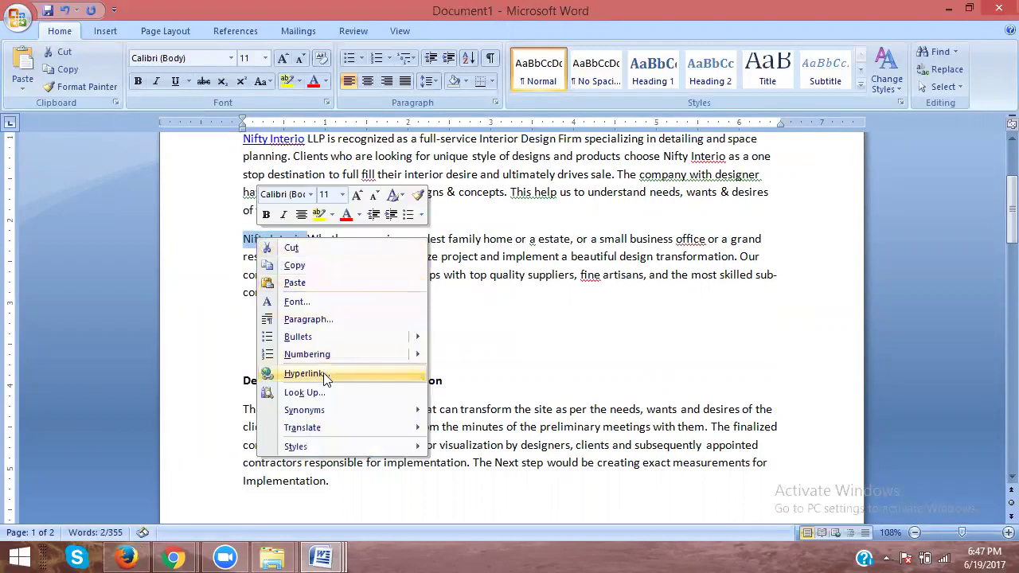
{"action": "left_click", "coordinate": [302, 373]}
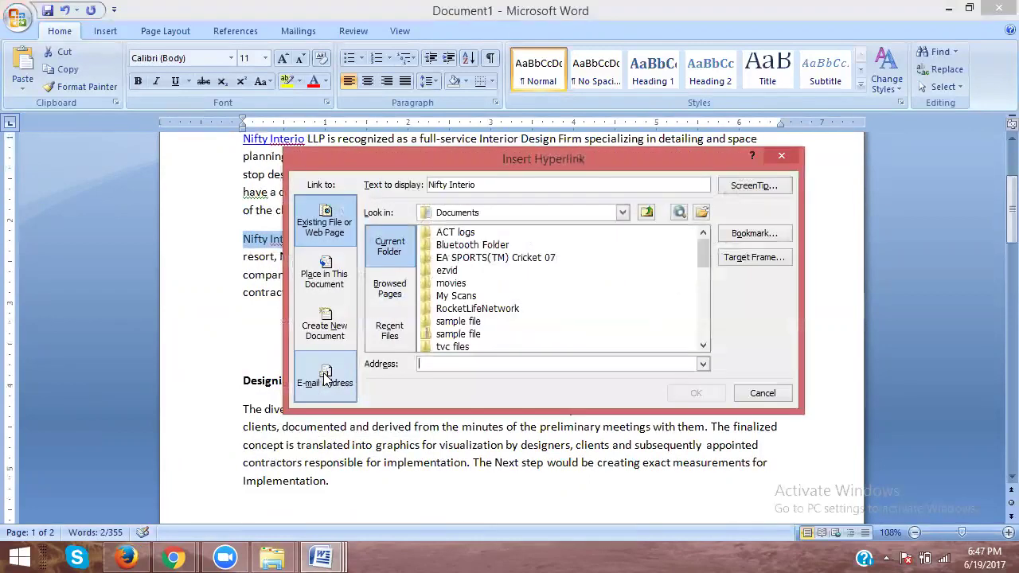
{"action": "key", "text": "ctrl+v"}
{"action": "left_click", "coordinate": [695, 392]}
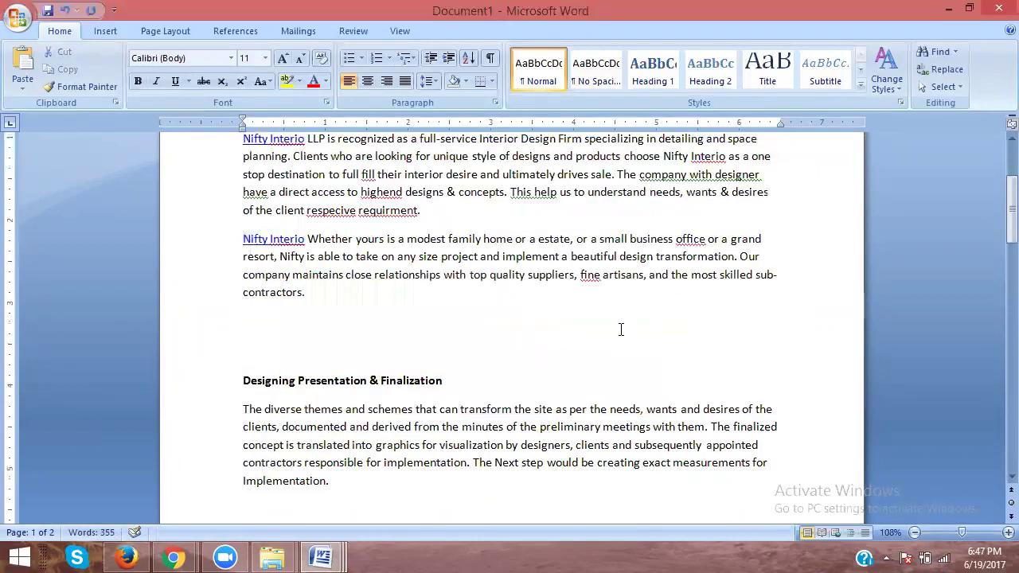
{"action": "scroll", "coordinate": [605, 322], "scroll_direction": "down", "scroll_amount": 8}
{"action": "scroll", "coordinate": [557, 299], "scroll_direction": "down", "scroll_amount": 6}
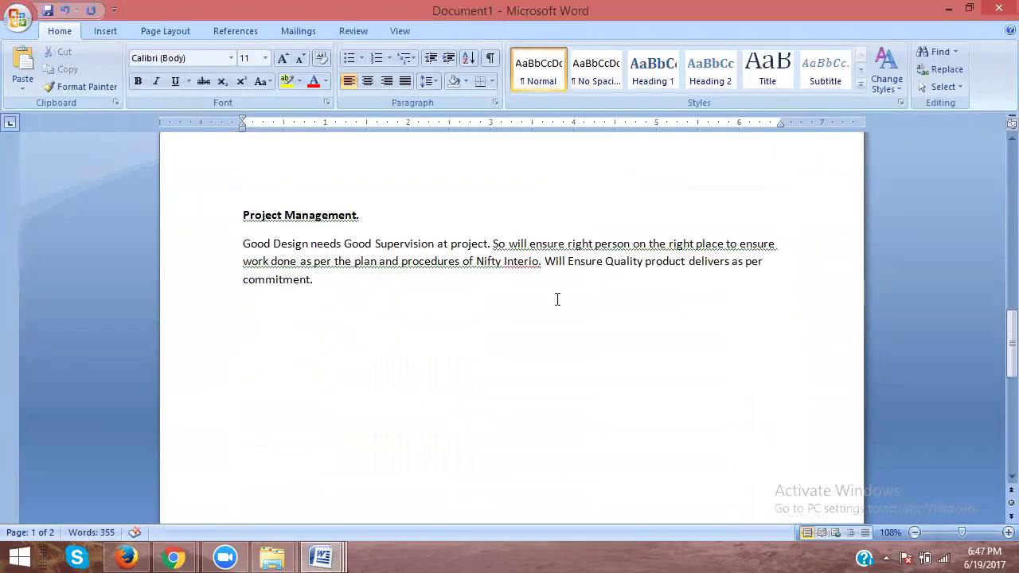
{"action": "scroll", "coordinate": [557, 299], "scroll_direction": "up", "scroll_amount": 12}
{"action": "scroll", "coordinate": [557, 298], "scroll_direction": "up", "scroll_amount": 4}
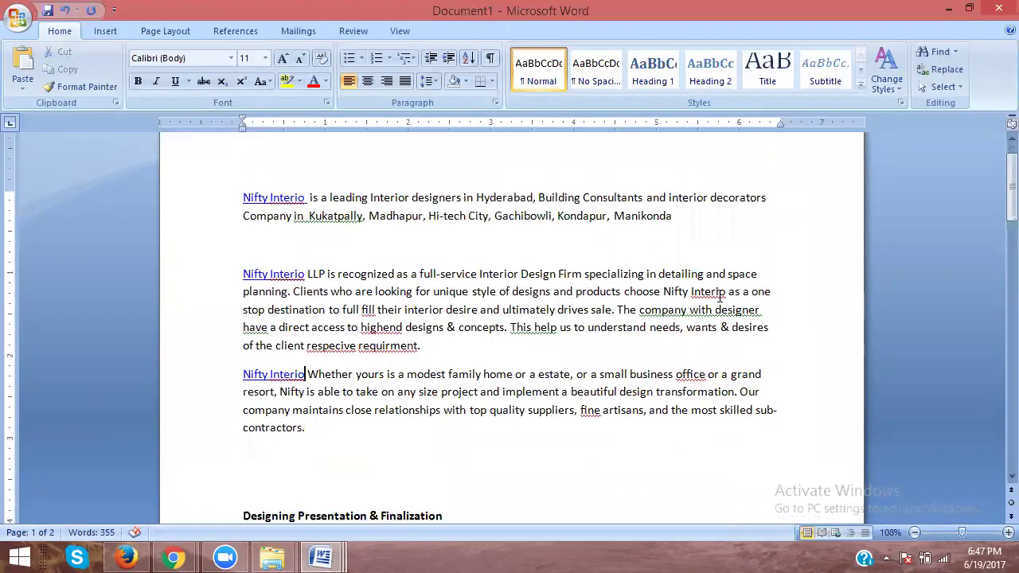
{"action": "left_click_drag", "start_coordinate": [726, 291], "coordinate": [664, 292]}
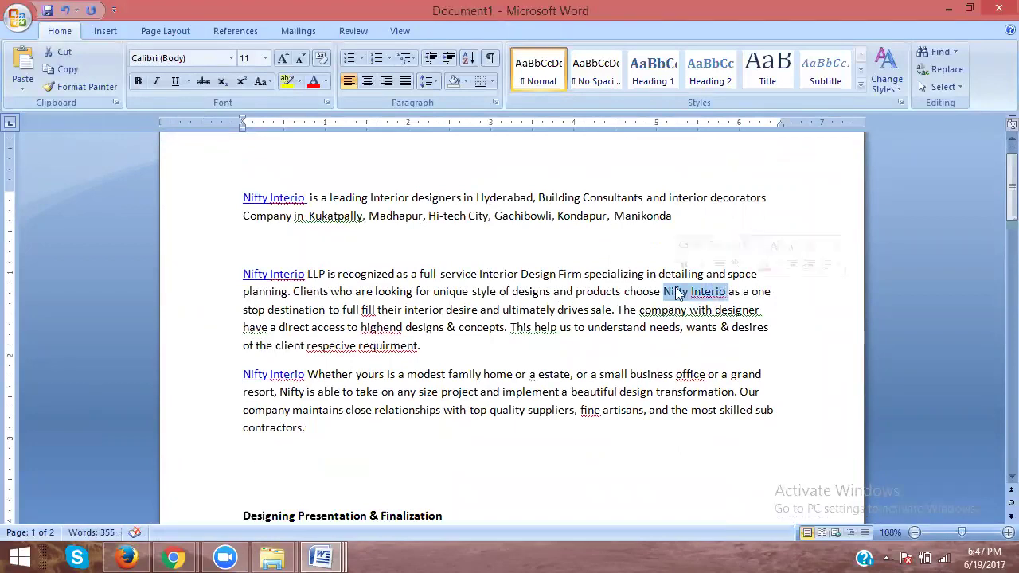
{"action": "right_click", "coordinate": [677, 288]}
{"action": "left_click", "coordinate": [726, 423]}
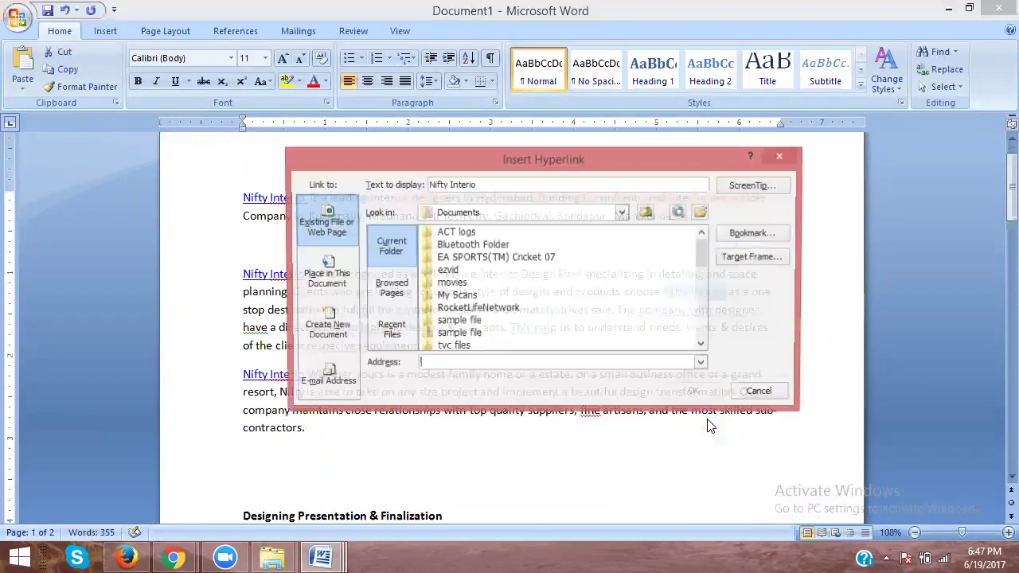
{"action": "type", "text": "http://www.niftyinterio.com/"}
{"action": "left_click", "coordinate": [696, 393]}
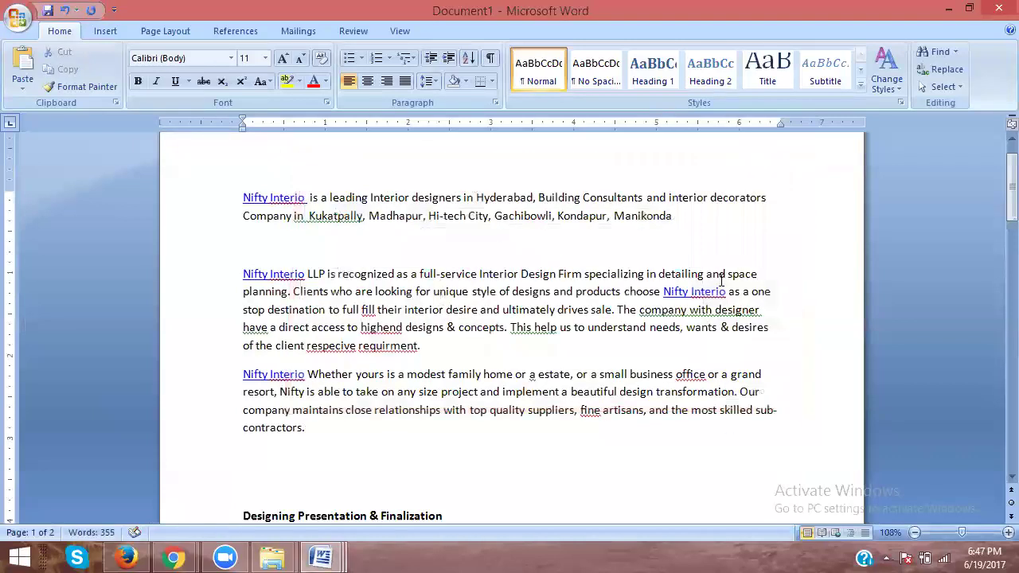
{"action": "scroll", "coordinate": [705, 271], "scroll_direction": "down", "scroll_amount": 8}
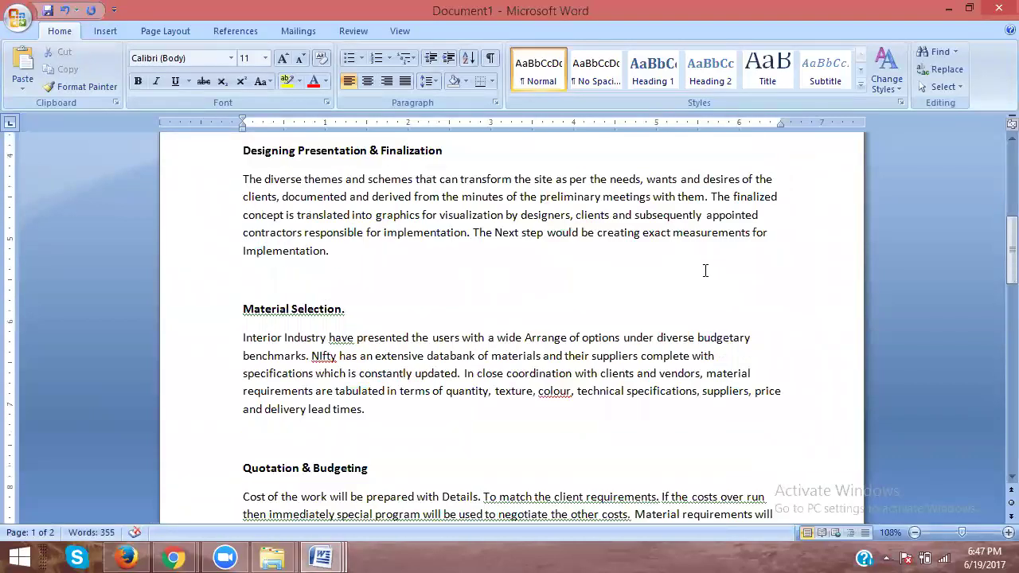
Step: Ignore All spelling flags on Nifty under Material Selection and hyperlink it to the site
{"action": "scroll", "coordinate": [706, 271], "scroll_direction": "down", "scroll_amount": 3}
{"action": "double_click", "coordinate": [314, 234]}
{"action": "right_click", "coordinate": [325, 232]}
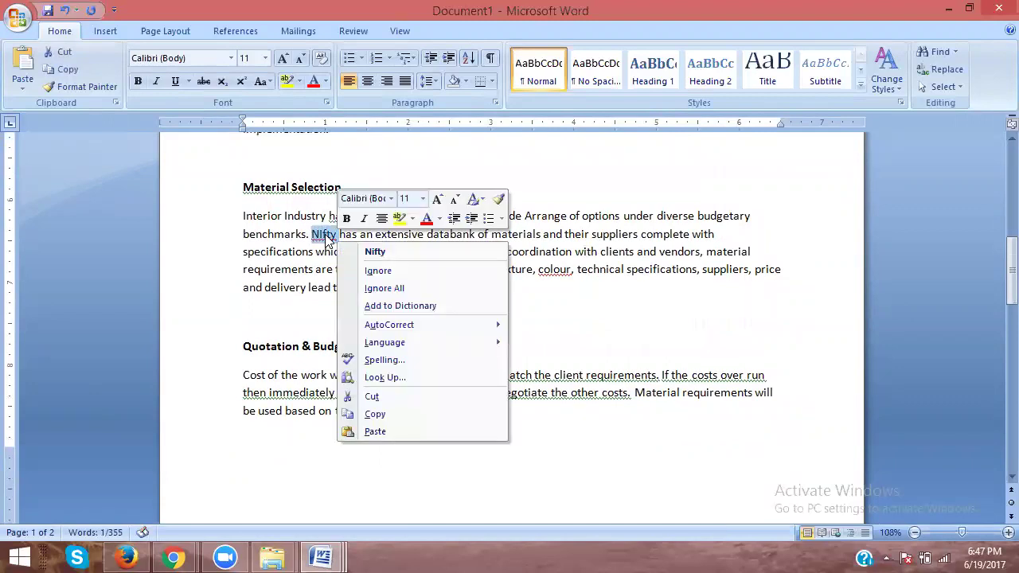
{"action": "left_click", "coordinate": [379, 290]}
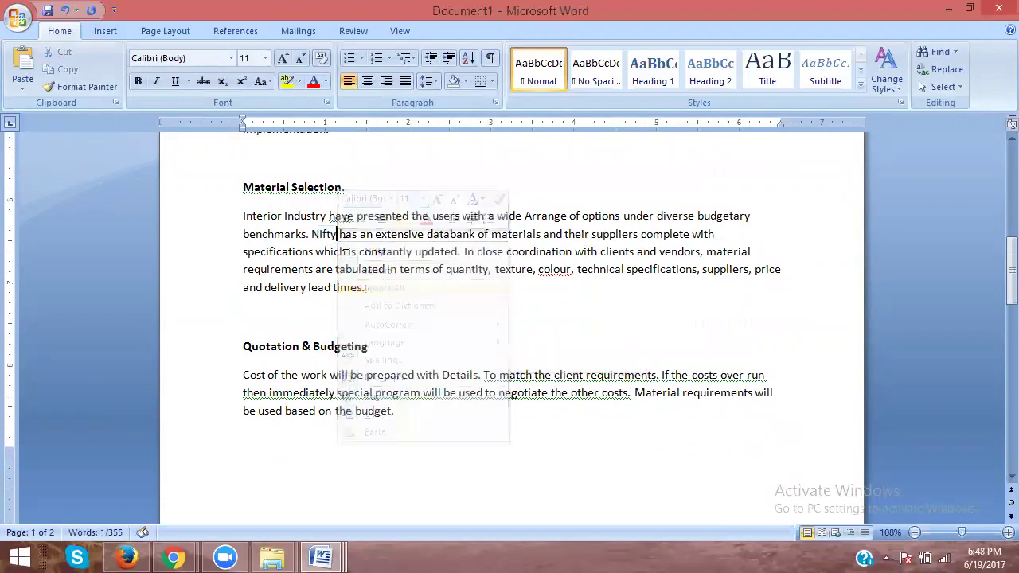
{"action": "right_click", "coordinate": [316, 235]}
{"action": "left_click", "coordinate": [376, 373]}
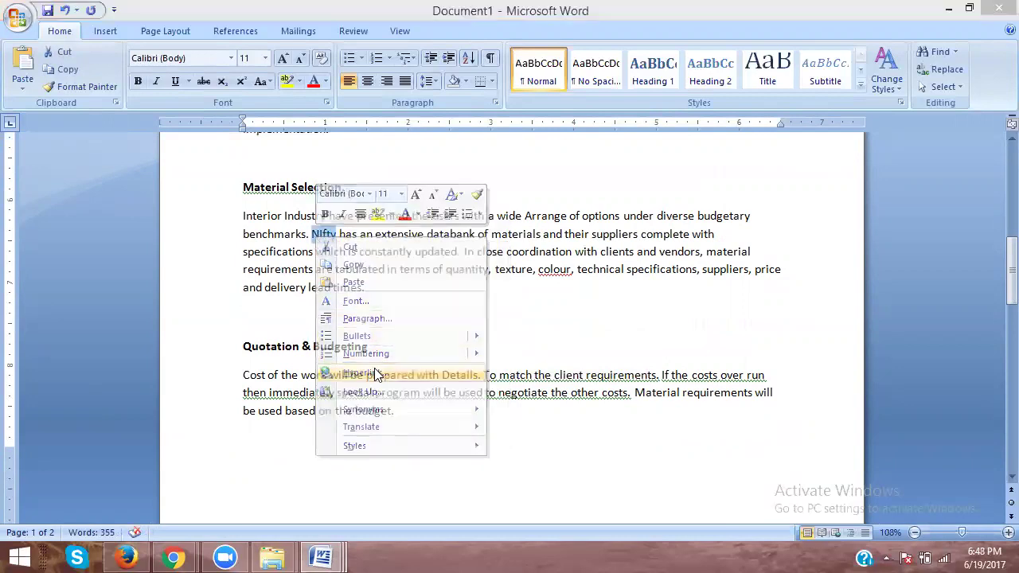
{"action": "left_click", "coordinate": [695, 391]}
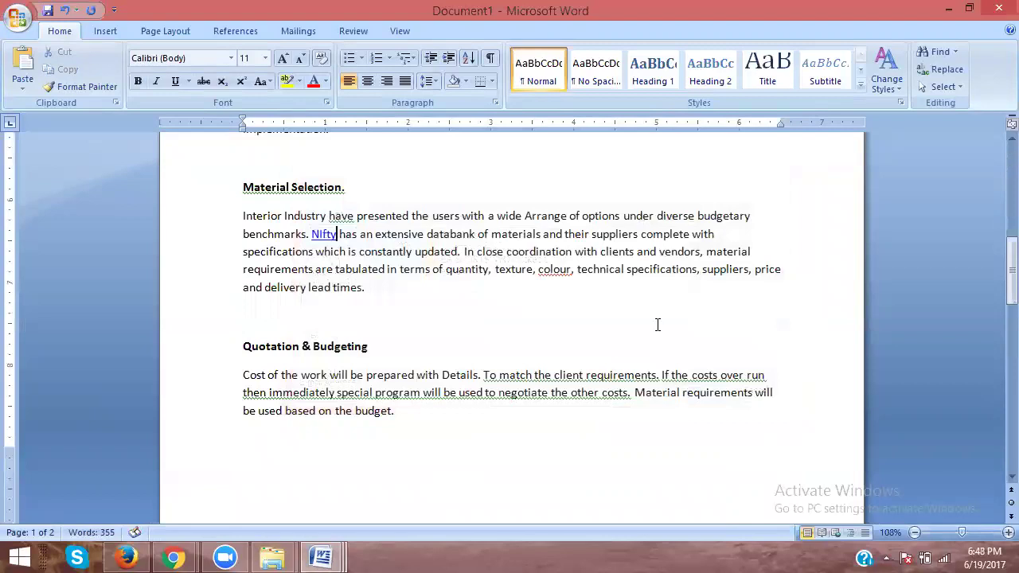
{"action": "scroll", "coordinate": [654, 322], "scroll_direction": "down", "scroll_amount": 8}
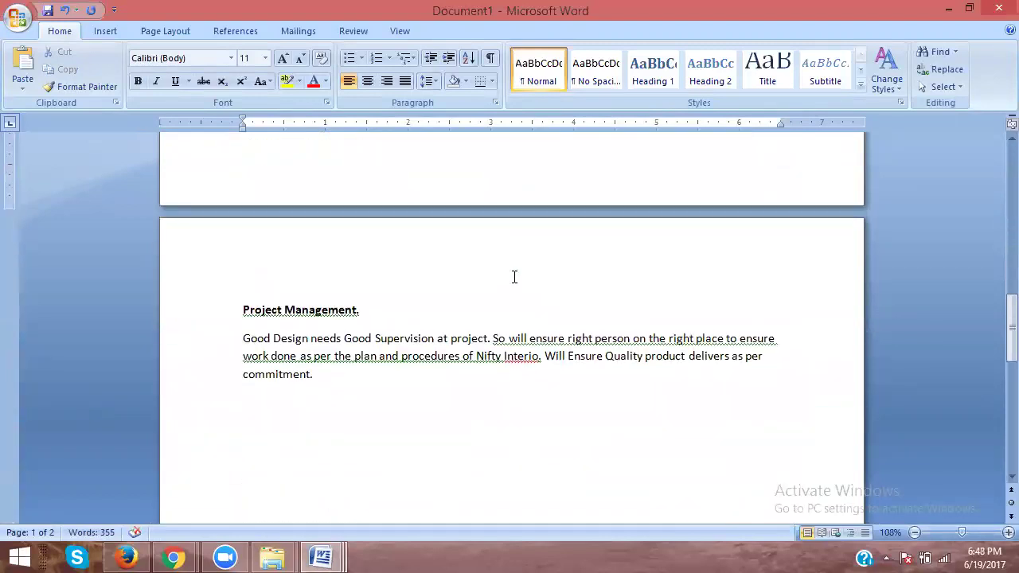
Step: Dismiss the grammar warning and link Nifty Interio in Project Management to the company website
{"action": "left_click_drag", "start_coordinate": [539, 358], "coordinate": [481, 358]}
{"action": "right_click", "coordinate": [483, 358]}
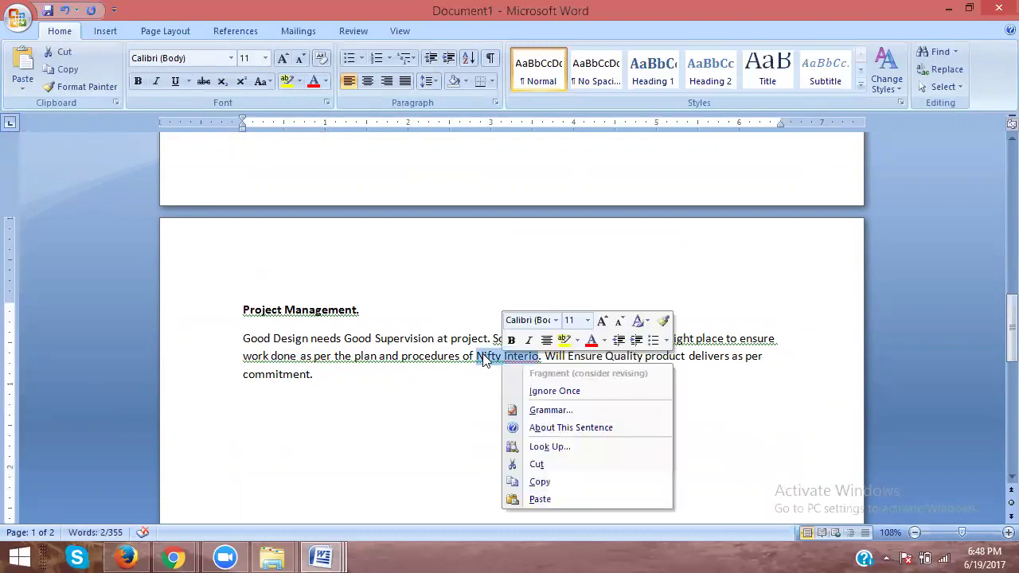
{"action": "left_click", "coordinate": [538, 391]}
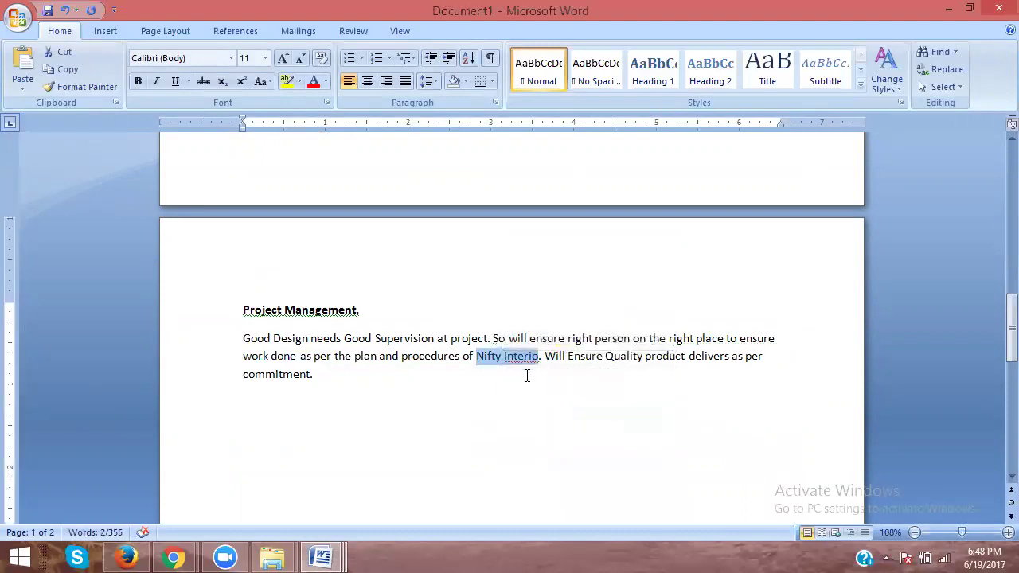
{"action": "left_click_drag", "start_coordinate": [540, 356], "coordinate": [479, 357]}
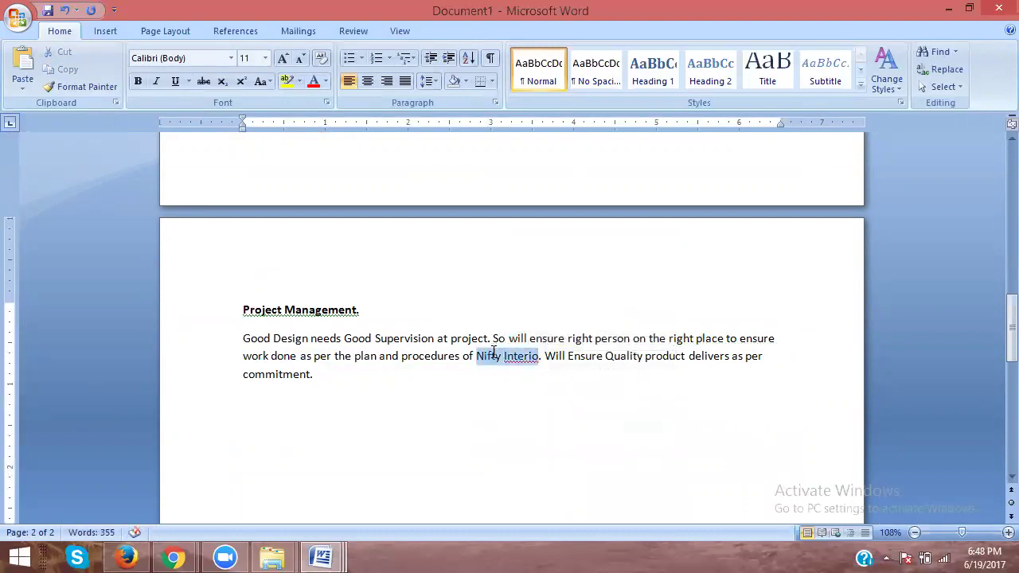
{"action": "right_click", "coordinate": [495, 361]}
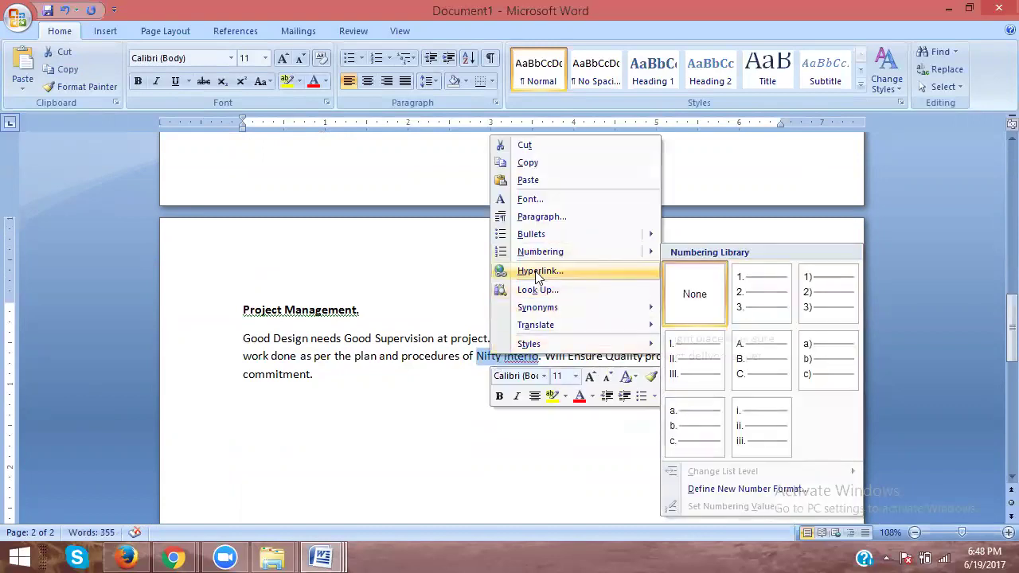
{"action": "left_click", "coordinate": [539, 271]}
{"action": "key", "text": "ctrl+v"}
{"action": "left_click", "coordinate": [694, 392]}
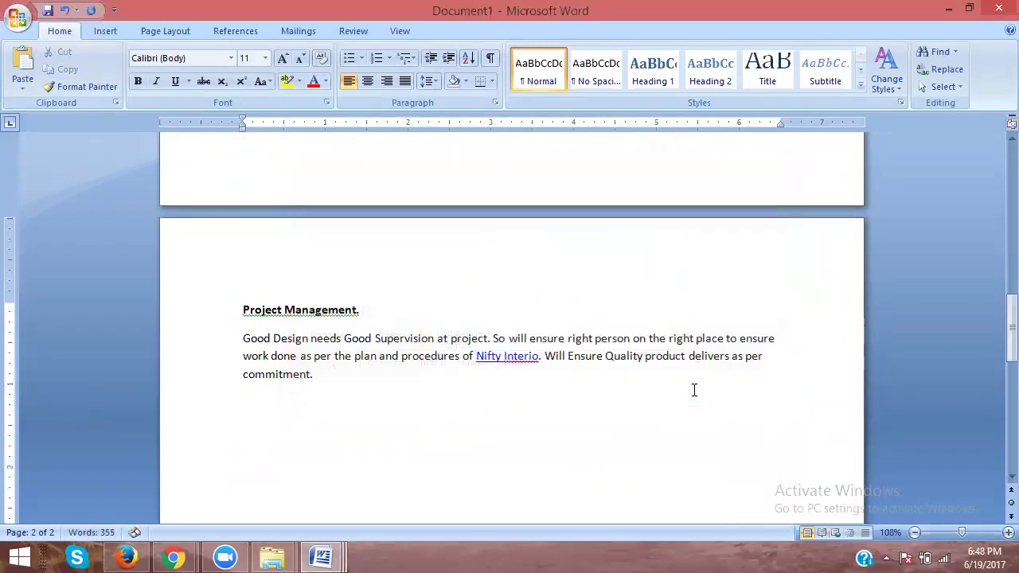
{"action": "scroll", "coordinate": [479, 401], "scroll_direction": "up", "scroll_amount": 15}
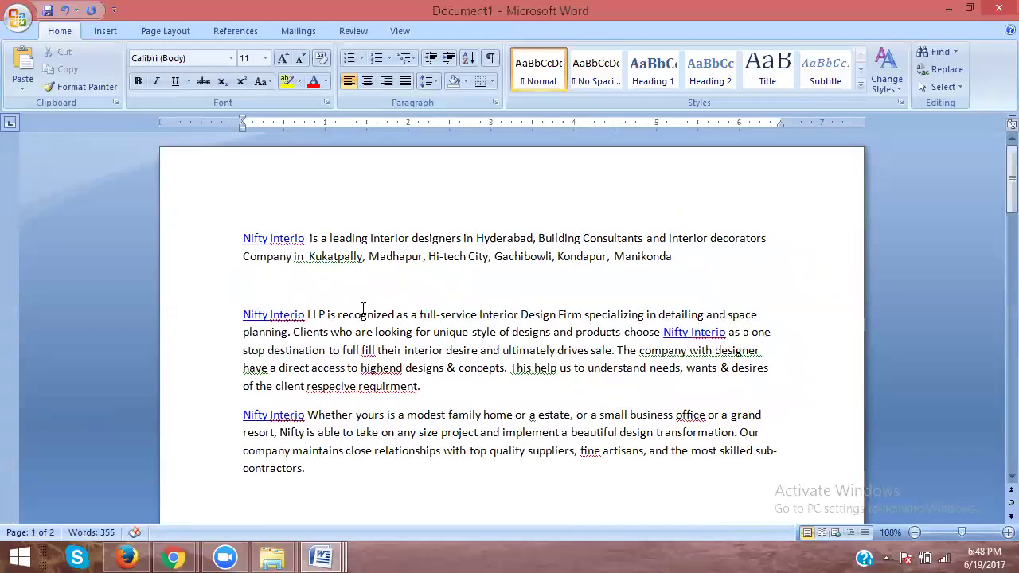
Step: Add the heading 'Interior Designers in Hyderabad -' above the article and delete the blank line after it
{"action": "left_click", "coordinate": [249, 220]}
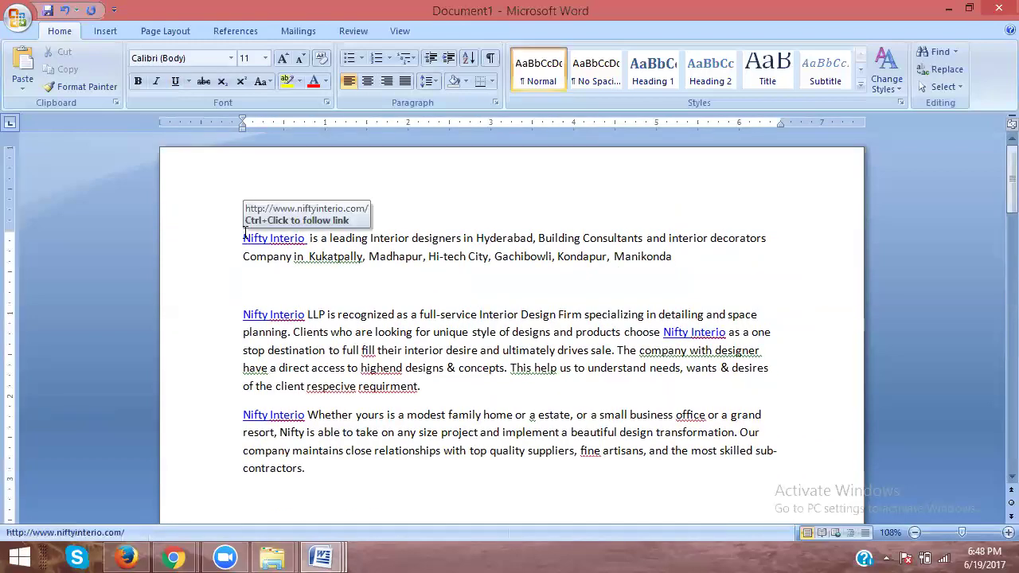
{"action": "key", "text": "Return"}
{"action": "left_click", "coordinate": [245, 232]}
{"action": "type", "text": "Interior Designers in Hyderabad -"}
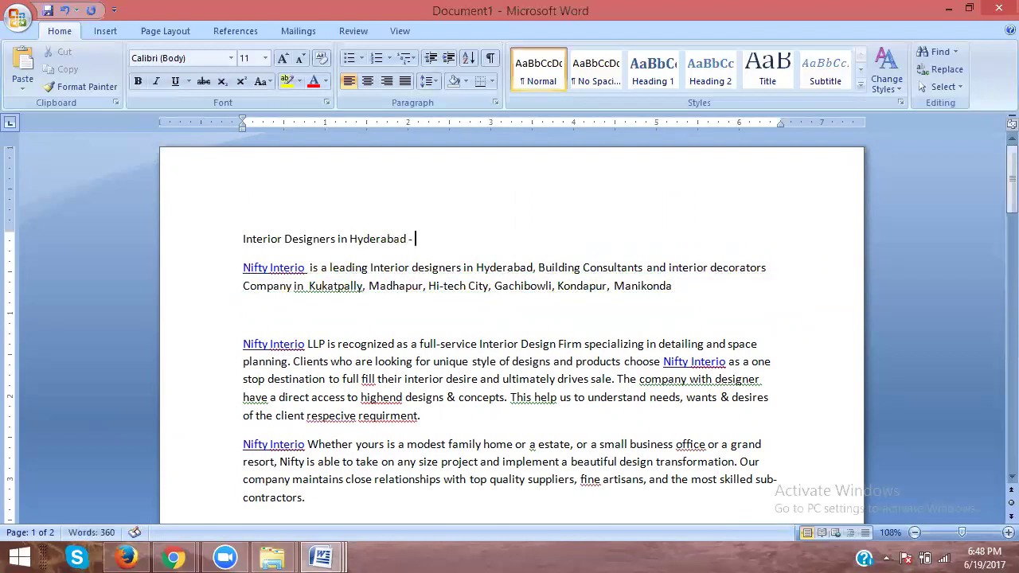
{"action": "left_click", "coordinate": [264, 313]}
{"action": "key", "text": "Delete"}
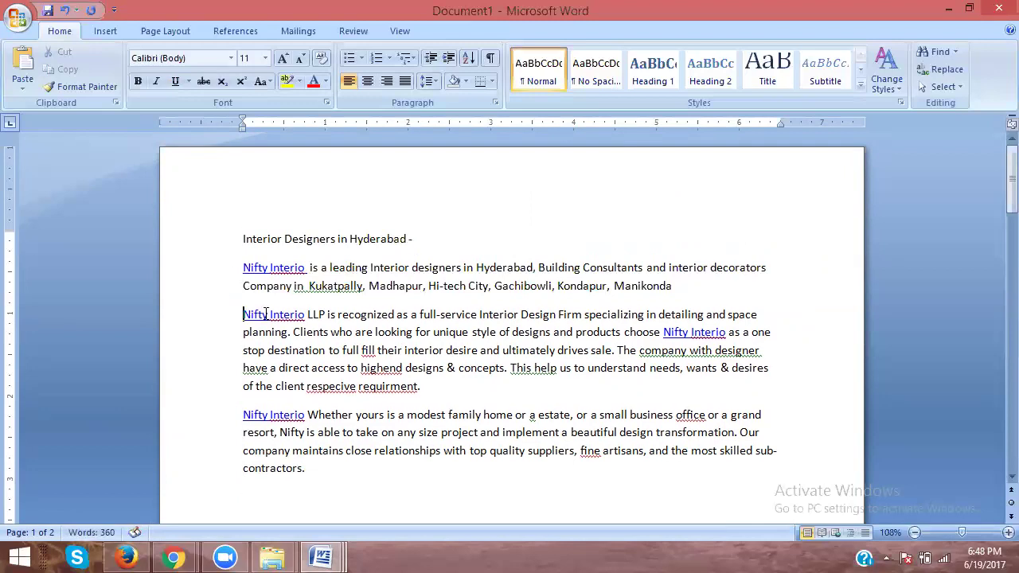
Step: Copy the contact details from Classified New Content and paste them below Project Management
{"action": "scroll", "coordinate": [265, 313], "scroll_direction": "down", "scroll_amount": 9}
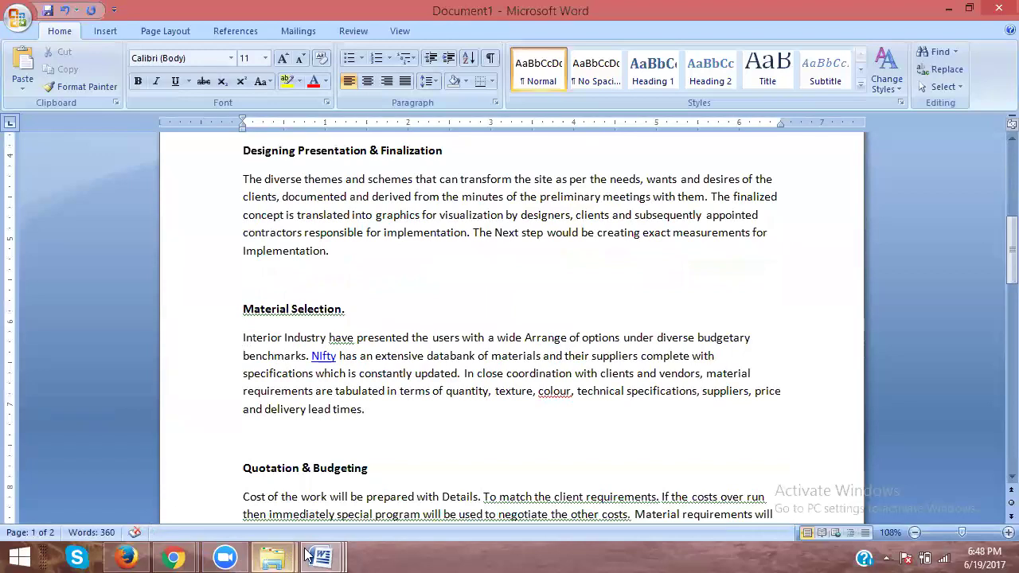
{"action": "mouse_move", "coordinate": [321, 557]}
{"action": "left_click", "coordinate": [102, 478]}
{"action": "left_click_drag", "start_coordinate": [220, 449], "coordinate": [38, 261]}
{"action": "key", "text": "alt+Tab"}
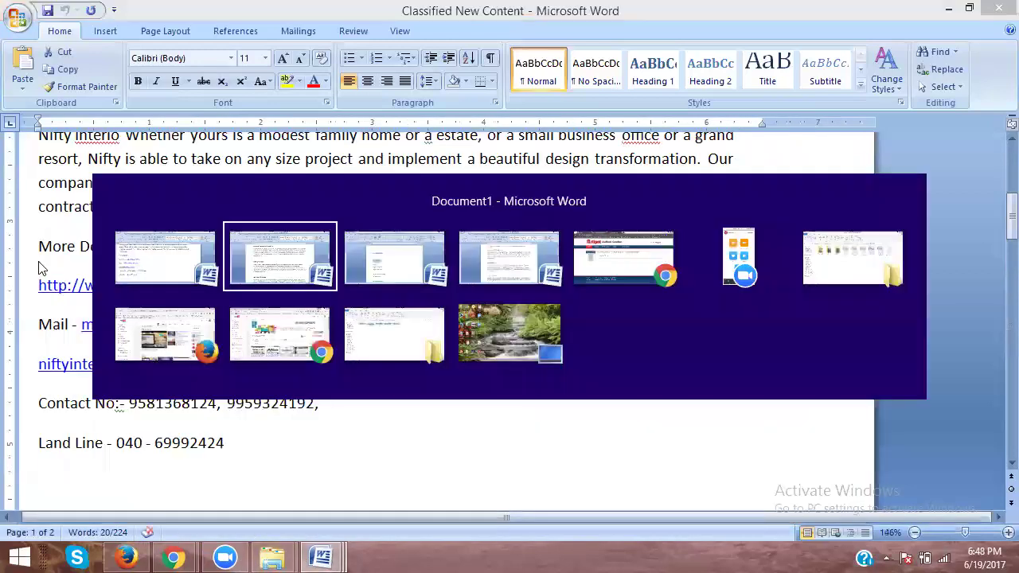
{"action": "scroll", "coordinate": [236, 342], "scroll_direction": "down", "scroll_amount": 10}
{"action": "left_click", "coordinate": [273, 307]}
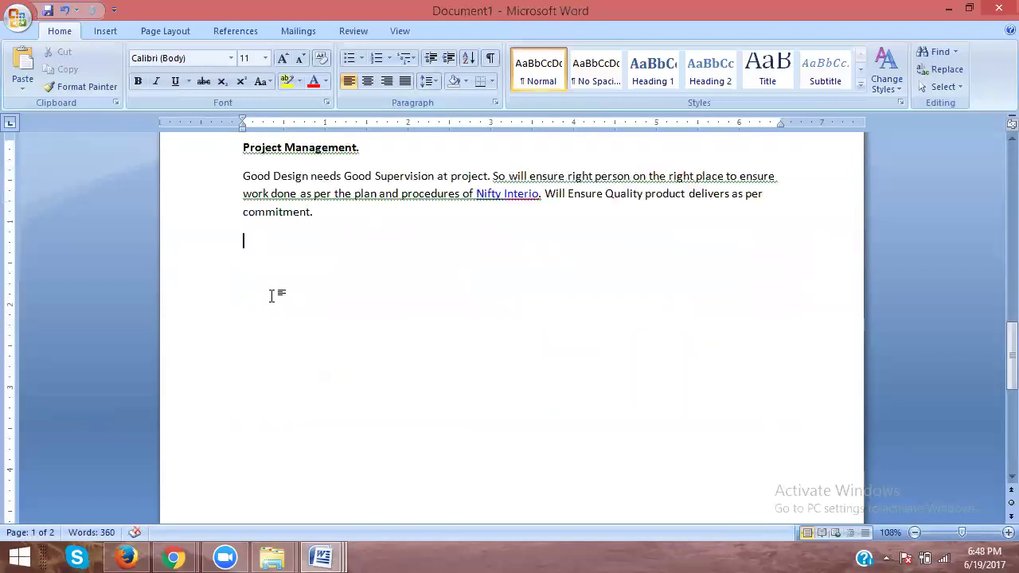
{"action": "key", "text": "ctrl+v"}
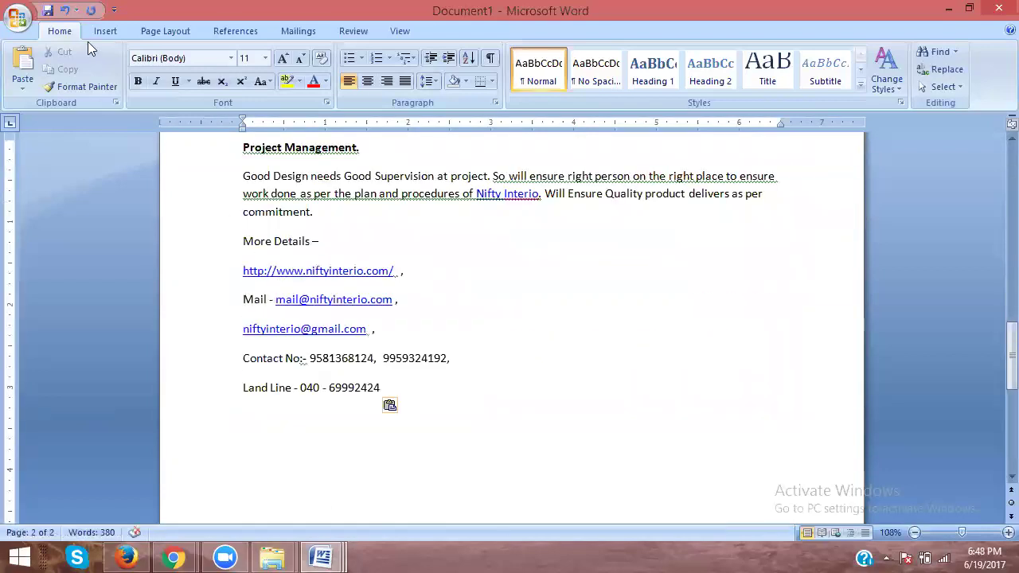
Step: In Save As, browse Local Disk (D:) into rakeshk personal files > seo working
{"action": "key", "text": "ctrl+s"}
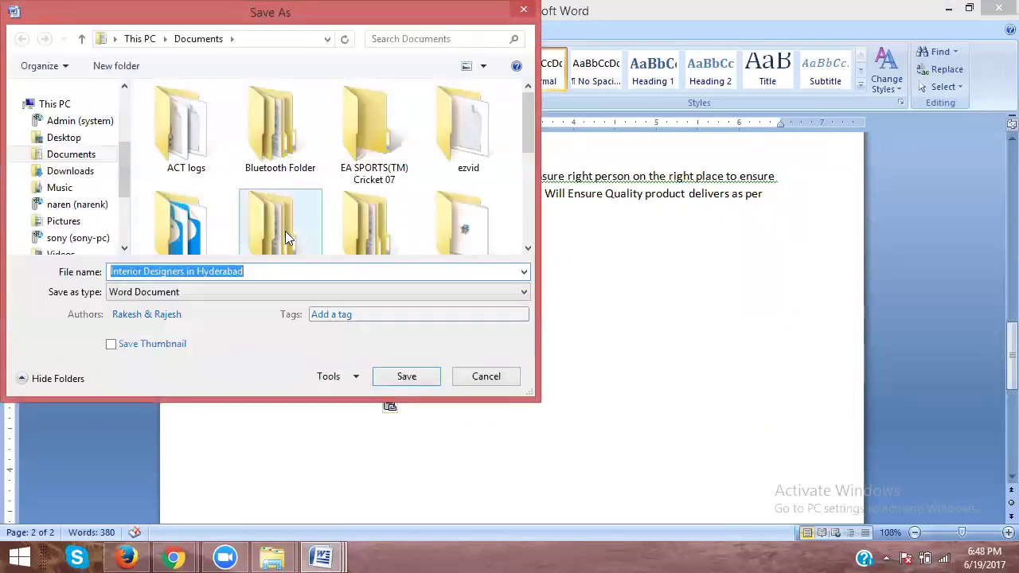
{"action": "scroll", "coordinate": [120, 179], "scroll_direction": "down", "scroll_amount": 3}
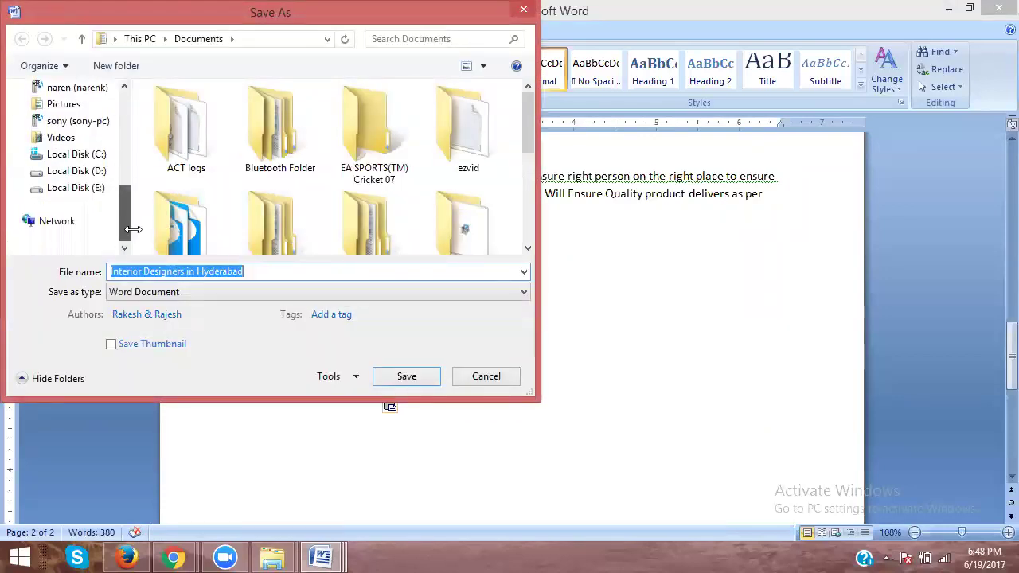
{"action": "left_click", "coordinate": [83, 172]}
{"action": "left_click", "coordinate": [298, 189]}
{"action": "scroll", "coordinate": [298, 189], "scroll_direction": "down", "scroll_amount": 3}
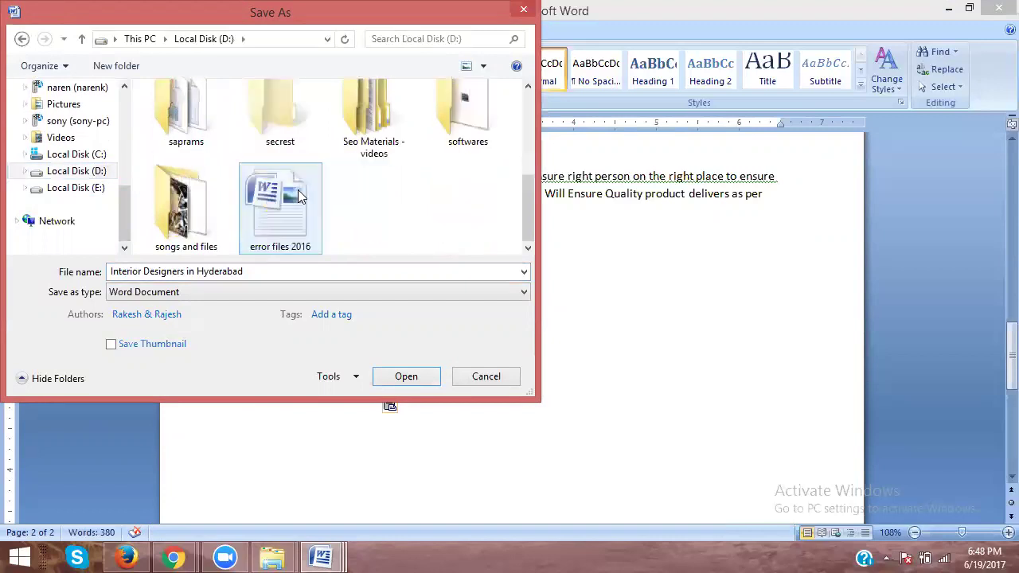
{"action": "scroll", "coordinate": [416, 173], "scroll_direction": "up", "scroll_amount": 2}
{"action": "left_click", "coordinate": [440, 140]}
{"action": "double_click", "coordinate": [441, 140]}
{"action": "scroll", "coordinate": [379, 173], "scroll_direction": "down", "scroll_amount": 5}
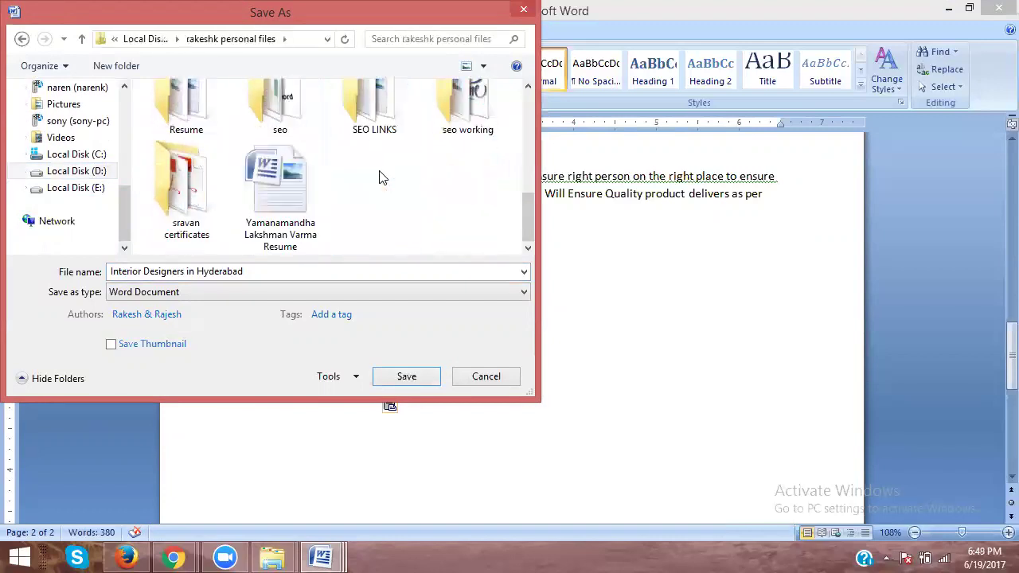
{"action": "left_click", "coordinate": [447, 109]}
{"action": "double_click", "coordinate": [447, 110]}
Step: Continue into SMO WORK FOR CLIENTS 2015 > nifty interior > nifty interio seo works 30-03-2017
{"action": "scroll", "coordinate": [400, 164], "scroll_direction": "down", "scroll_amount": 5}
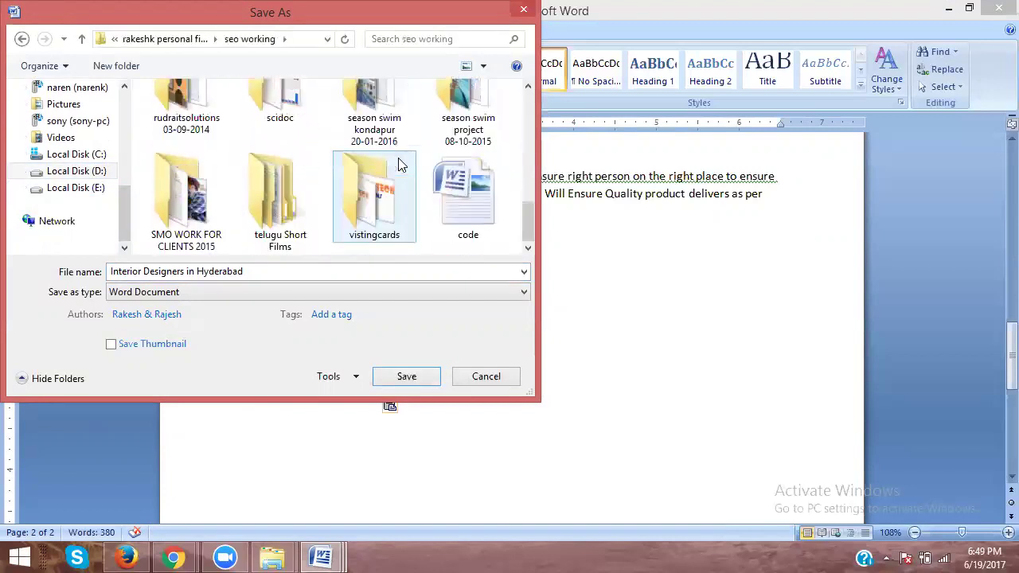
{"action": "left_click", "coordinate": [188, 191]}
{"action": "double_click", "coordinate": [188, 191]}
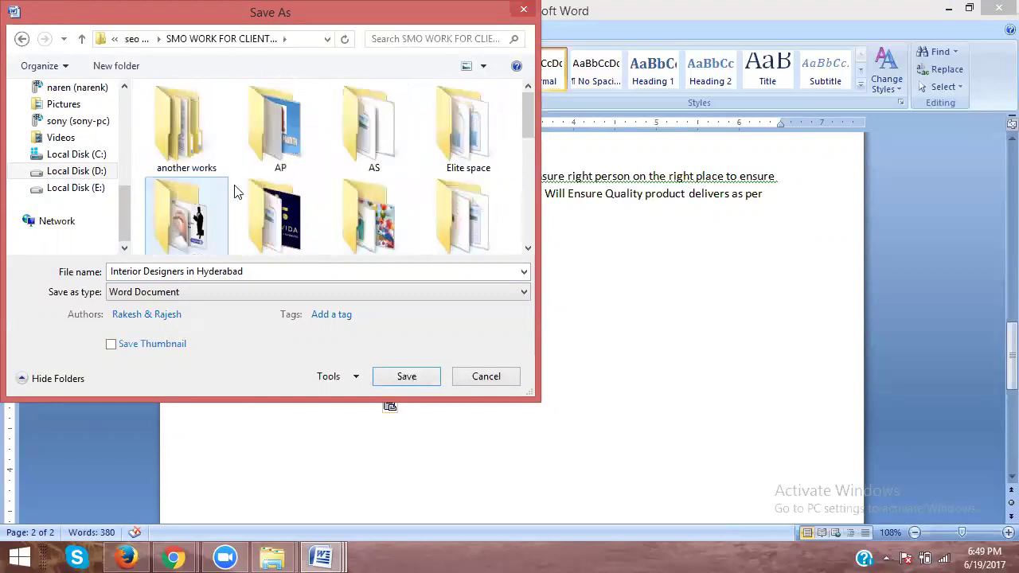
{"action": "scroll", "coordinate": [255, 194], "scroll_direction": "down", "scroll_amount": 5}
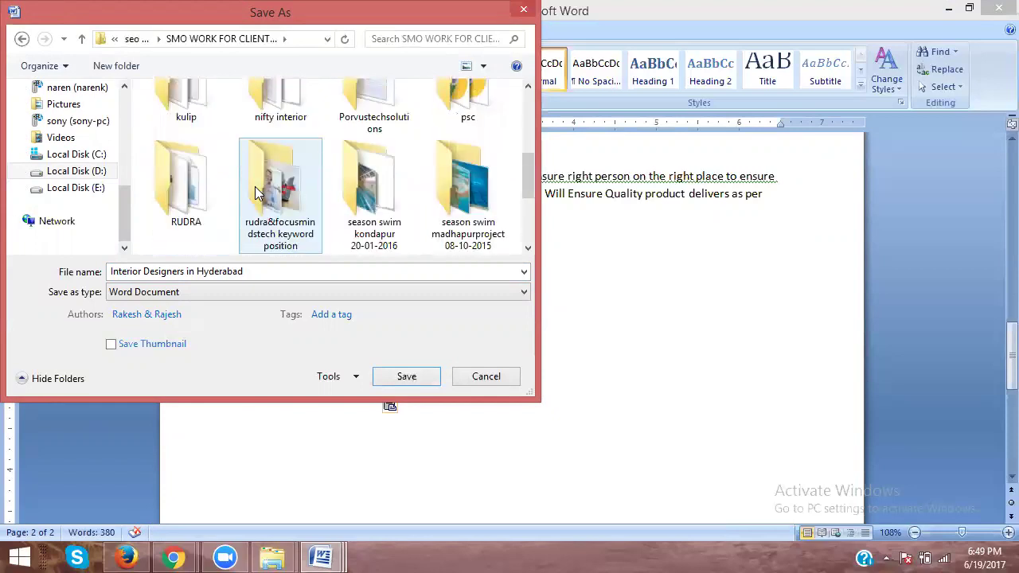
{"action": "scroll", "coordinate": [254, 194], "scroll_direction": "down", "scroll_amount": 3}
{"action": "scroll", "coordinate": [254, 193], "scroll_direction": "up", "scroll_amount": 5}
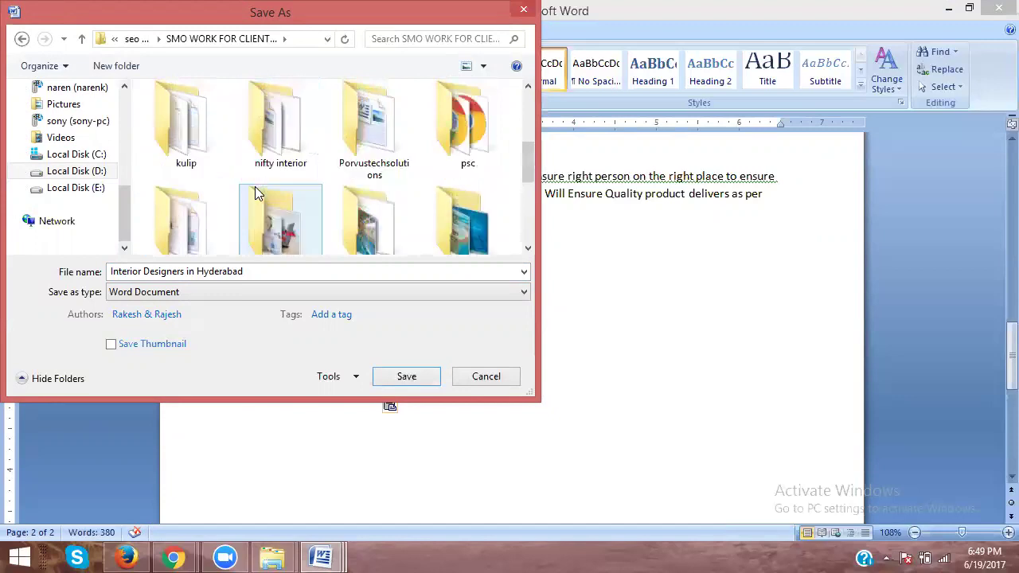
{"action": "scroll", "coordinate": [255, 188], "scroll_direction": "up", "scroll_amount": 1}
{"action": "scroll", "coordinate": [255, 188], "scroll_direction": "down", "scroll_amount": 1}
{"action": "left_click", "coordinate": [257, 188]}
{"action": "double_click", "coordinate": [256, 188]}
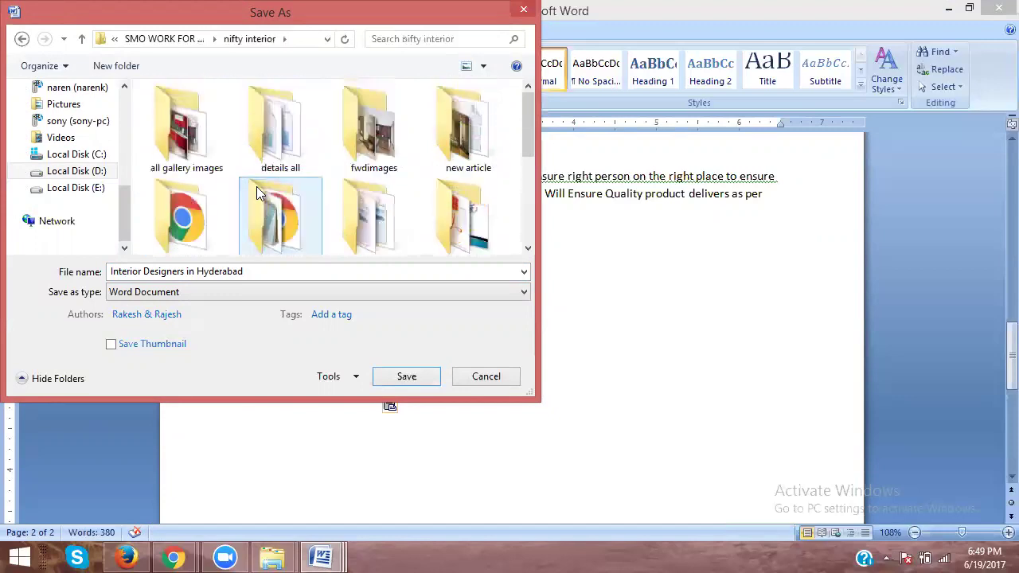
{"action": "scroll", "coordinate": [271, 193], "scroll_direction": "down", "scroll_amount": 5}
{"action": "scroll", "coordinate": [271, 193], "scroll_direction": "up", "scroll_amount": 4}
{"action": "left_click", "coordinate": [347, 157]}
{"action": "double_click", "coordinate": [347, 157]}
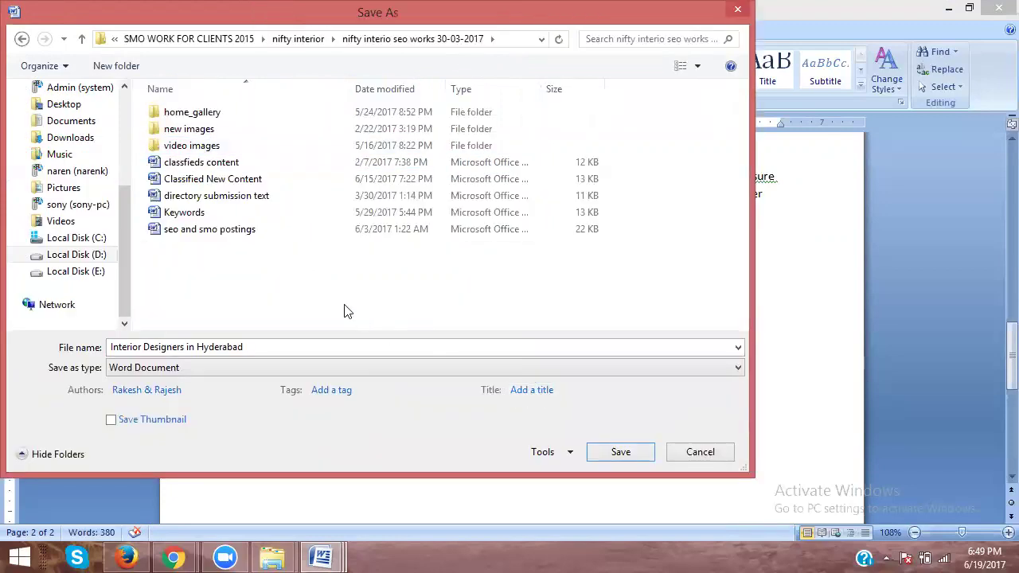
Step: Create a new folder there and start naming it 'Ar'
{"action": "right_click", "coordinate": [345, 305]}
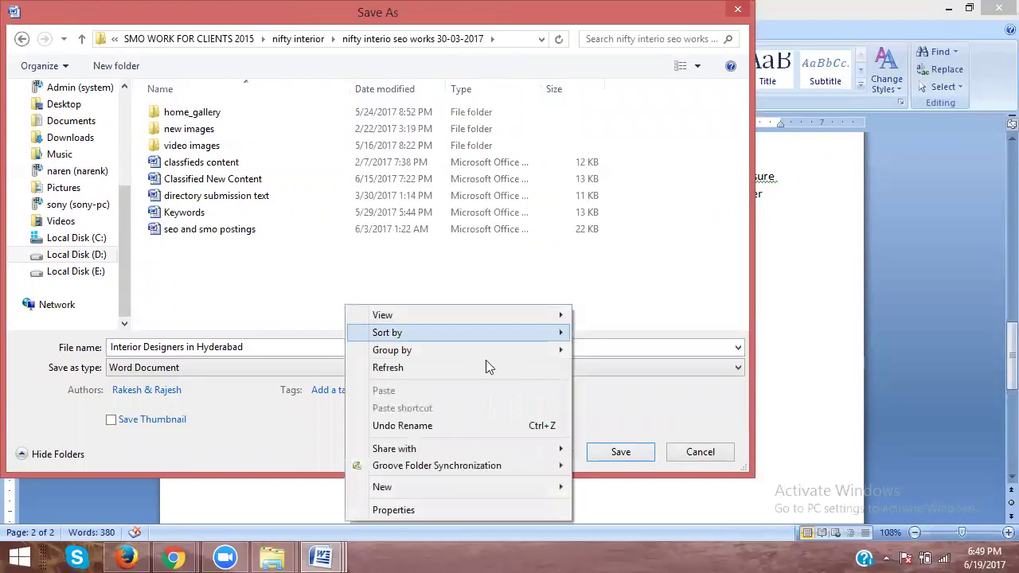
{"action": "mouse_move", "coordinate": [570, 486]}
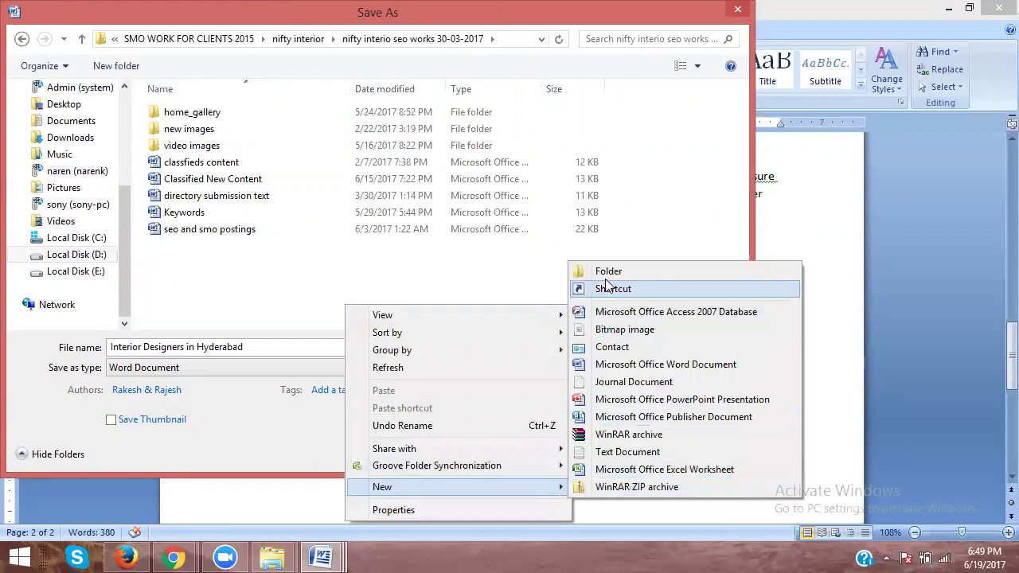
{"action": "left_click", "coordinate": [604, 276]}
{"action": "type", "text": "Ar"}
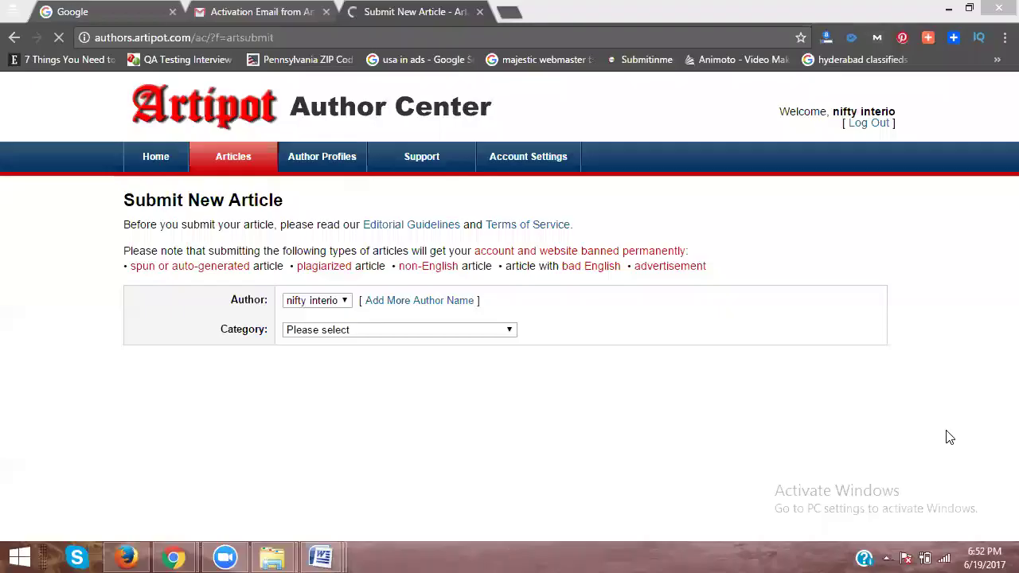
Step: Open Artipot's article submission form and set the category to Business > Home-Based Business
{"action": "left_click", "coordinate": [945, 556]}
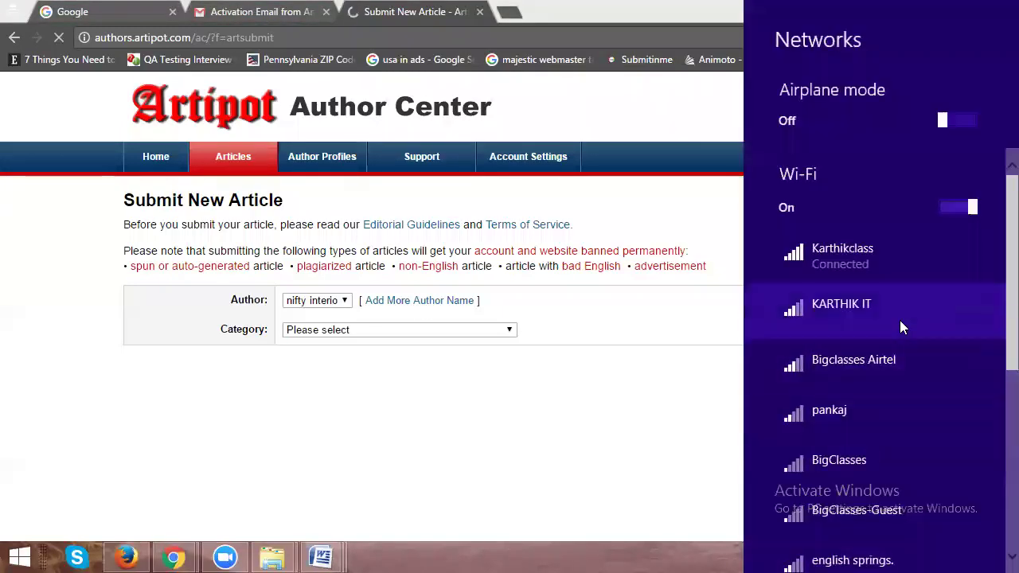
{"action": "left_click", "coordinate": [686, 409]}
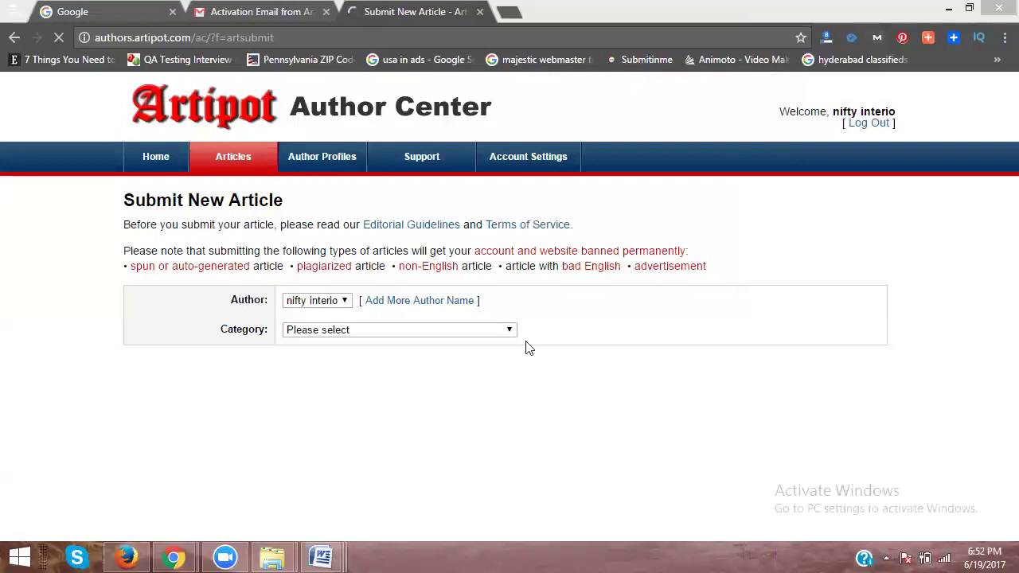
{"action": "mouse_move", "coordinate": [229, 177]}
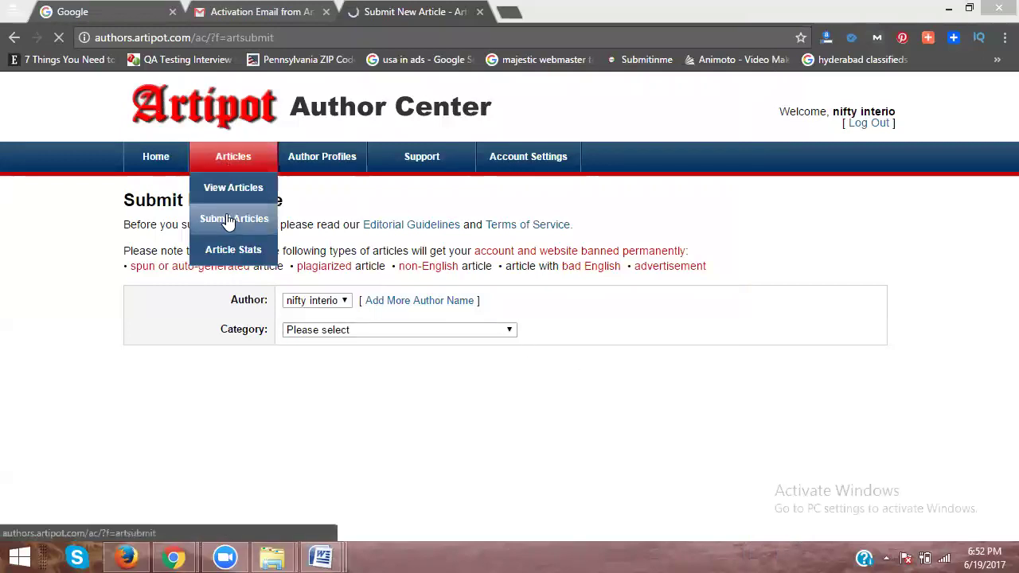
{"action": "left_click", "coordinate": [225, 217]}
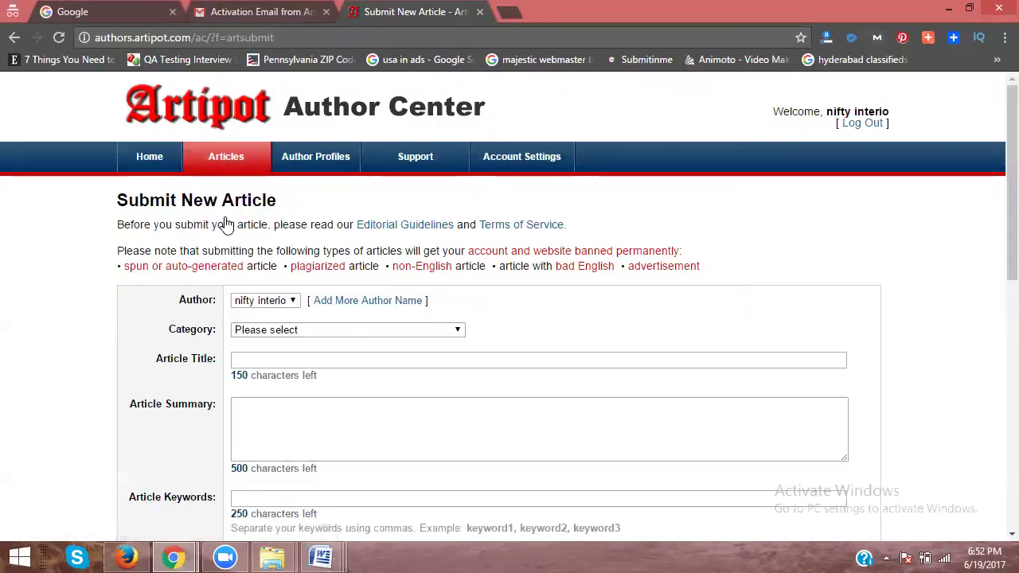
{"action": "scroll", "coordinate": [226, 223], "scroll_direction": "down", "scroll_amount": 3}
{"action": "left_click", "coordinate": [274, 93]}
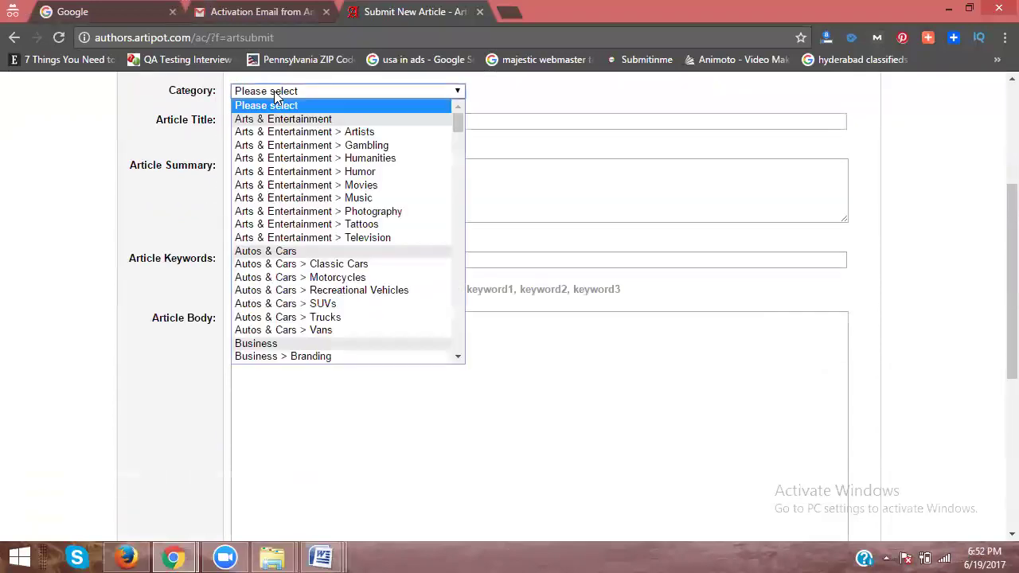
{"action": "scroll", "coordinate": [273, 214], "scroll_direction": "down", "scroll_amount": 10}
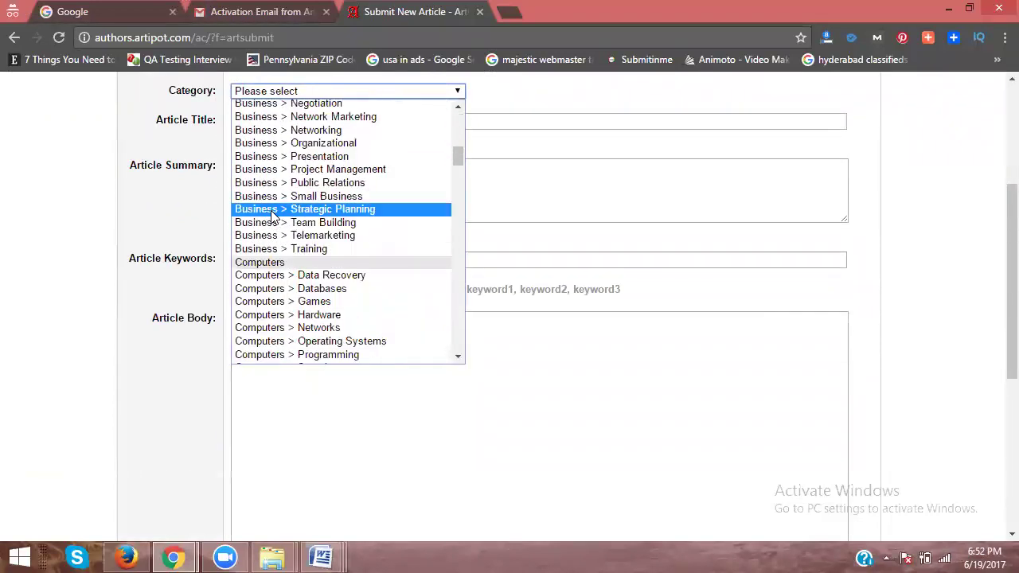
{"action": "scroll", "coordinate": [273, 214], "scroll_direction": "up", "scroll_amount": 4}
{"action": "left_click", "coordinate": [276, 172]}
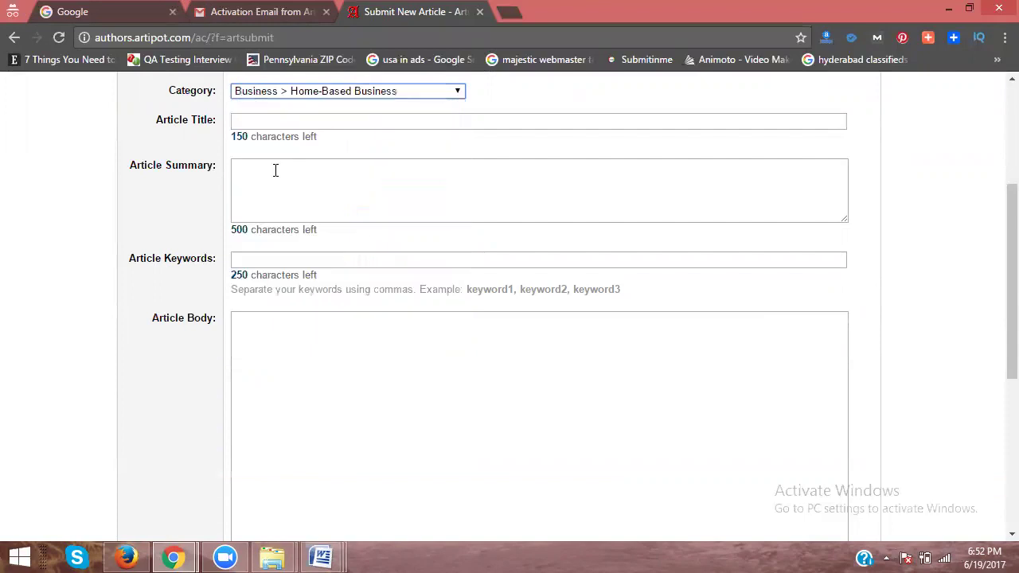
Step: Enter the article title 'Interior designers in KPHB - Nifty Interio'
{"action": "left_click", "coordinate": [266, 125]}
{"action": "type", "text": "Interior designers in KPHB"}
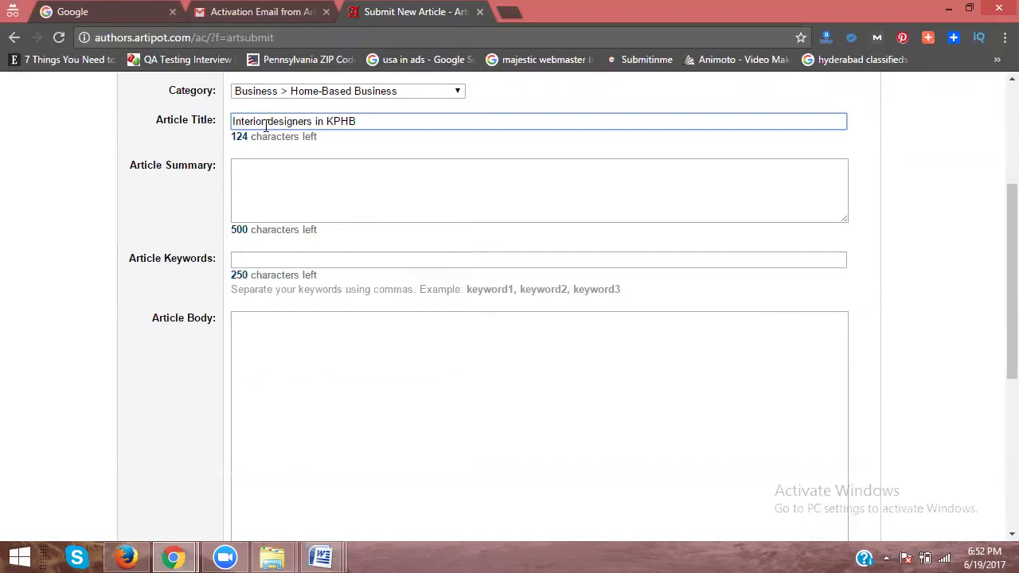
{"action": "type", "text": "Nifty Interior"}
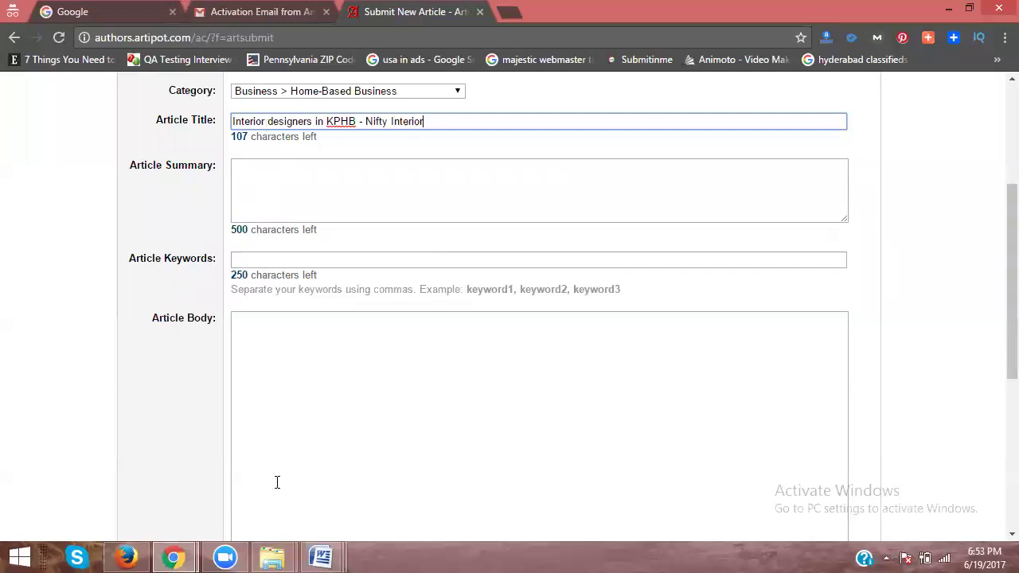
Step: Paste the Nifty Interio LLP paragraph from Classified New Content into Article Summary
{"action": "mouse_move", "coordinate": [320, 557]}
{"action": "left_click", "coordinate": [111, 462]}
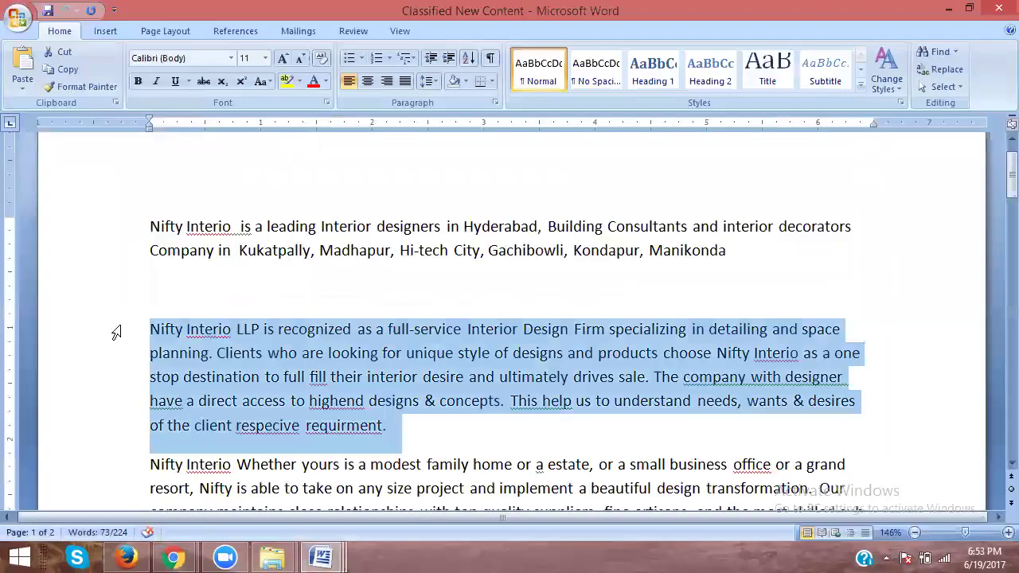
{"action": "key", "text": "alt+Tab"}
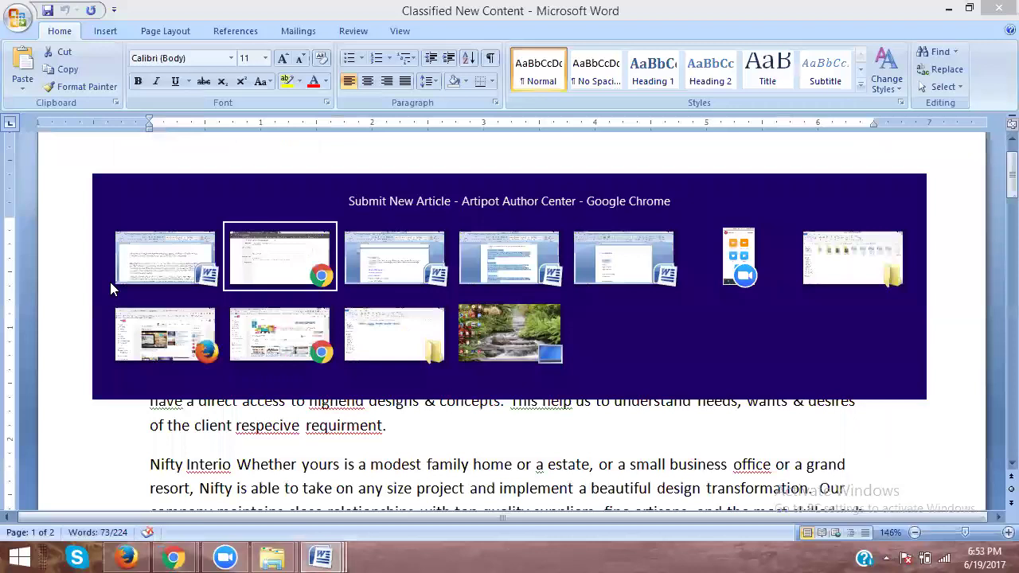
{"action": "left_click", "coordinate": [316, 183]}
{"action": "type", "text": "Nifty Interio LLP is recognized as a full-service Interior Design Firm specializing in detailing and space planning. Clients who are looking for unique style of designs and products choose Nifty Interio as a one stop destination to full fill their interior desire and ultimately drives sale. The company with designer have a direct access to highend designs & concepts. This help us to understand needs, wants & desires of the client respecive requirment."}
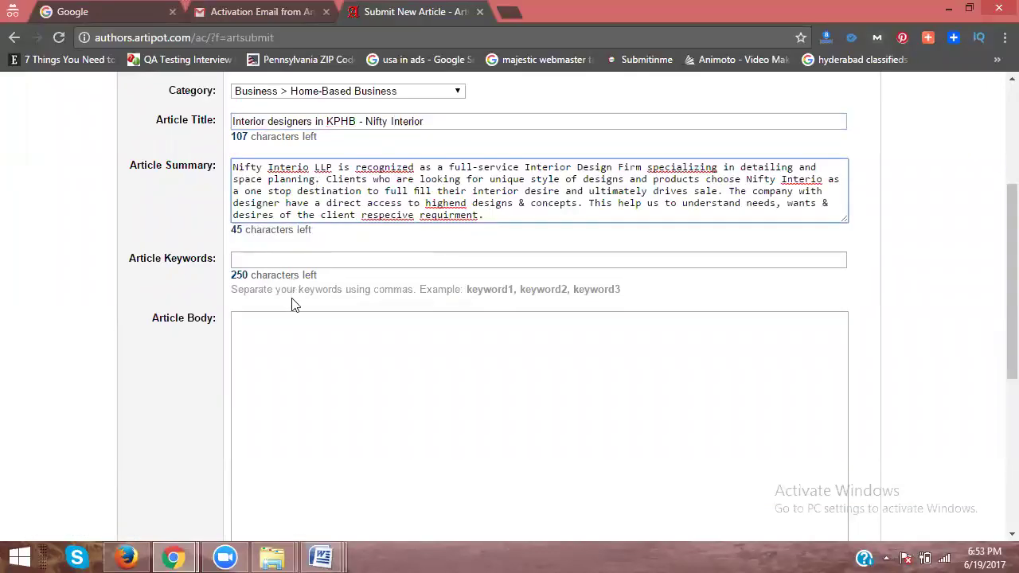
Step: Enter interior-design keywords ending with 'interior designers kphb, nifty interio'
{"action": "left_click", "coordinate": [279, 262]}
{"action": "type", "text": "interior, interior designers, interior"}
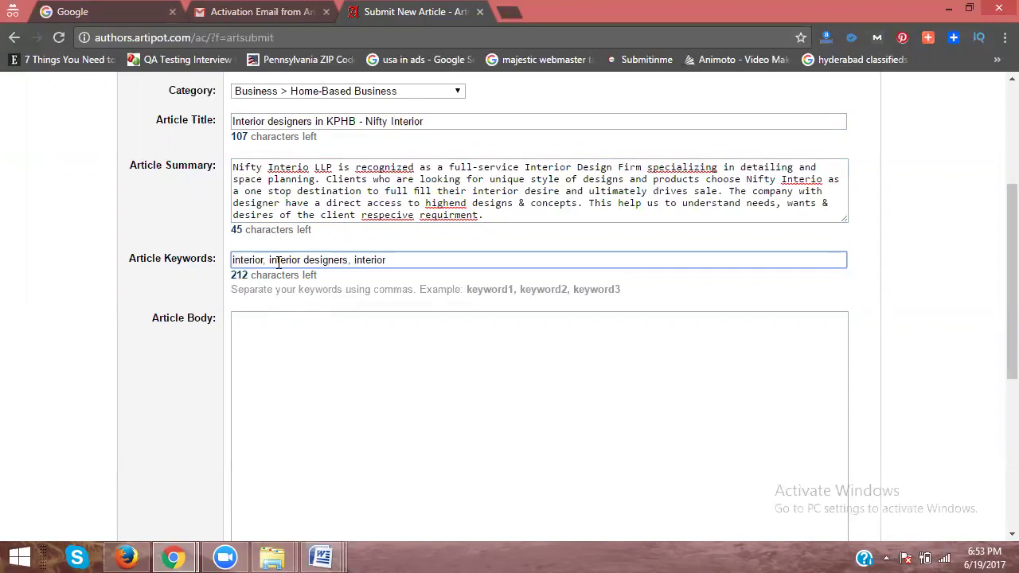
{"action": "type", "text": ","}
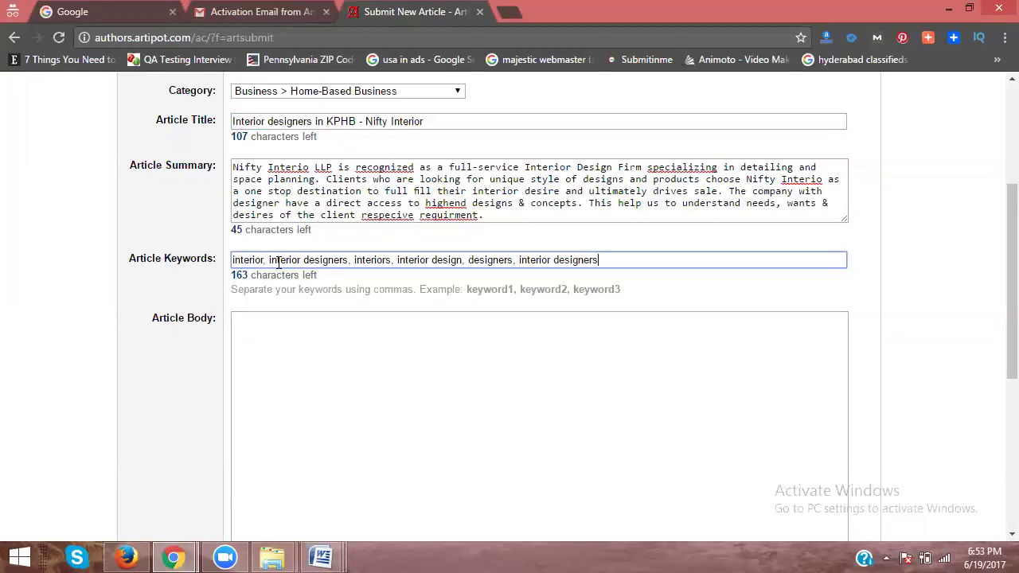
{"action": "type", "text": "kphb"}
Step: Paste the full article from the Interior Designers in Hyderabad document into Article Body
{"action": "left_click", "coordinate": [321, 557]}
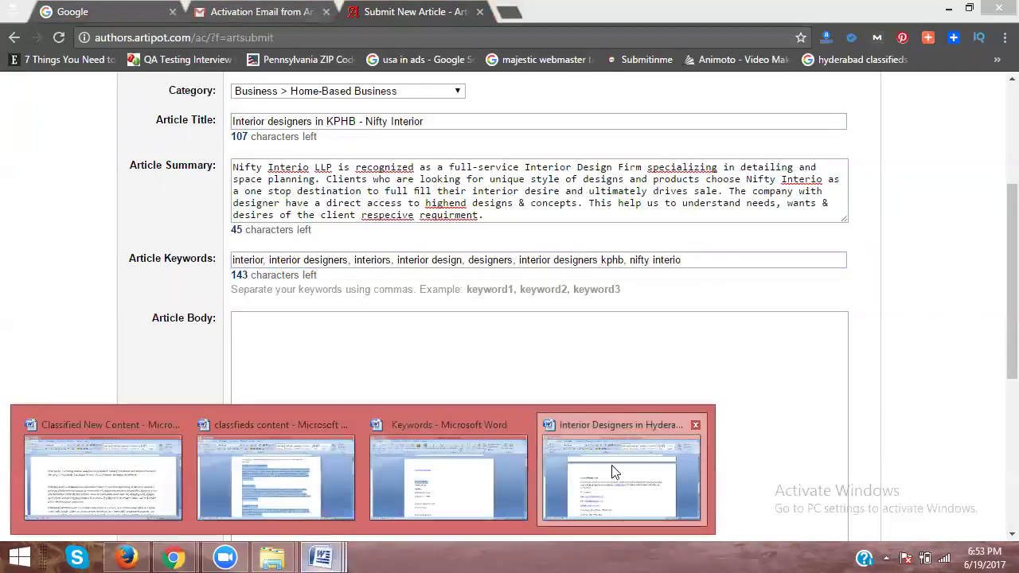
{"action": "left_click", "coordinate": [613, 472]}
{"action": "key", "text": "alt+Tab"}
{"action": "left_click", "coordinate": [282, 346]}
{"action": "key", "text": "ctrl+v"}
{"action": "scroll", "coordinate": [284, 346], "scroll_direction": "up", "scroll_amount": 10}
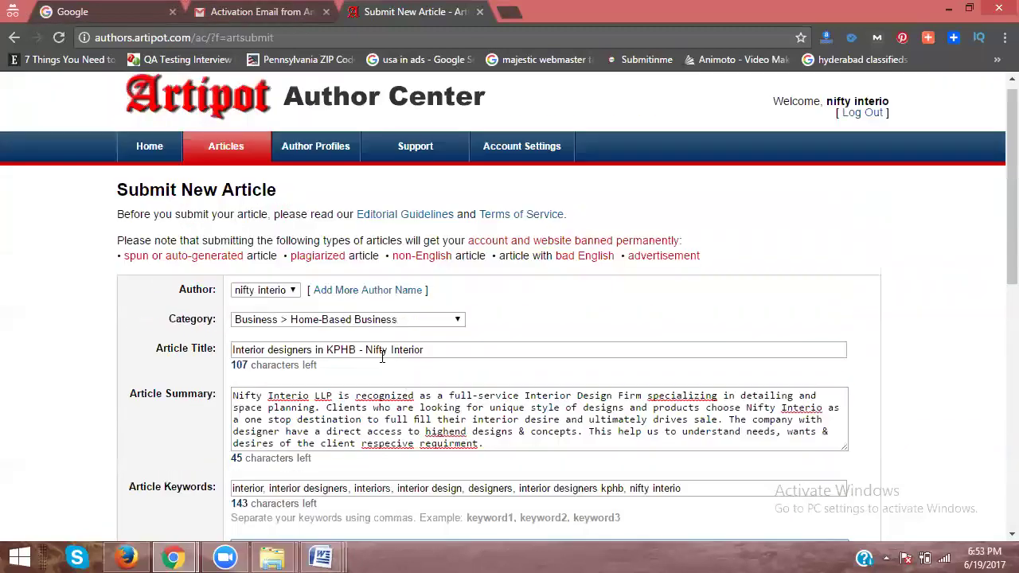
Step: Delete the 'Interior Designers in Hyderabad' heading line from the article body
{"action": "scroll", "coordinate": [371, 440], "scroll_direction": "down", "scroll_amount": 3}
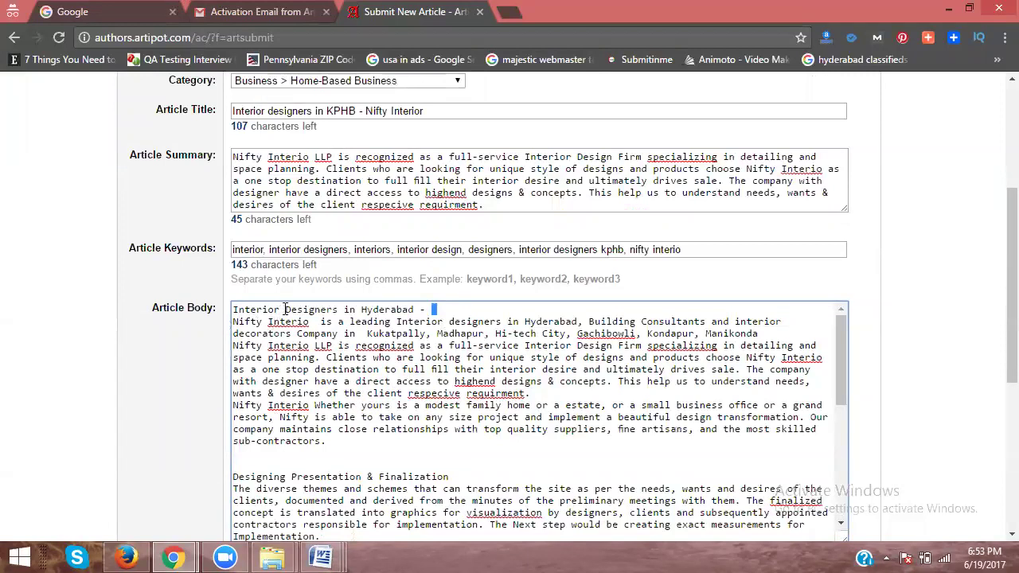
{"action": "triple_click", "coordinate": [285, 309]}
{"action": "key", "text": "BackSpace"}
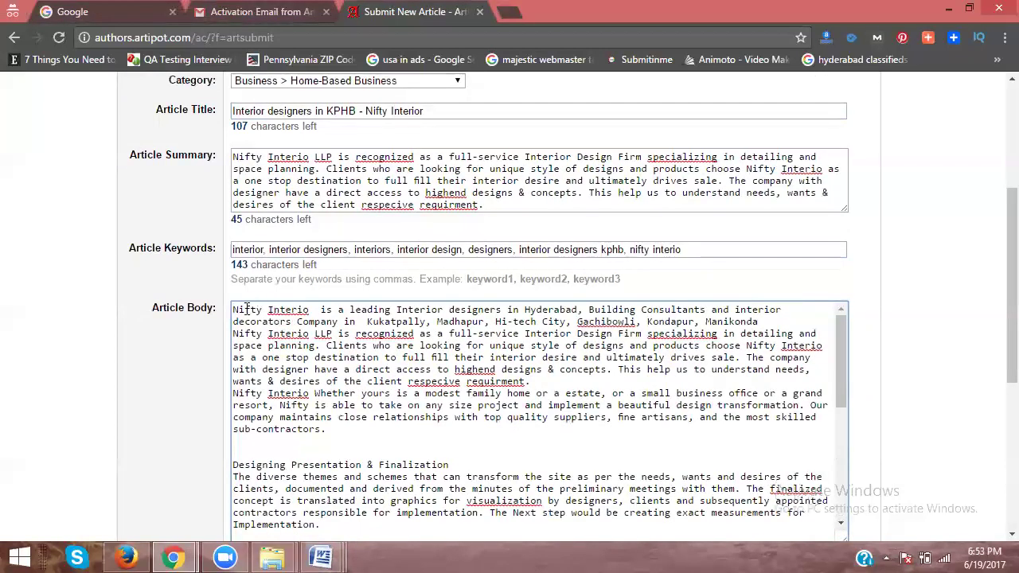
Step: Paste the opening Nifty Interio paragraph into Author Signature and accept the terms of service
{"action": "scroll", "coordinate": [247, 318], "scroll_direction": "down", "scroll_amount": 10}
{"action": "scroll", "coordinate": [159, 275], "scroll_direction": "down", "scroll_amount": 5}
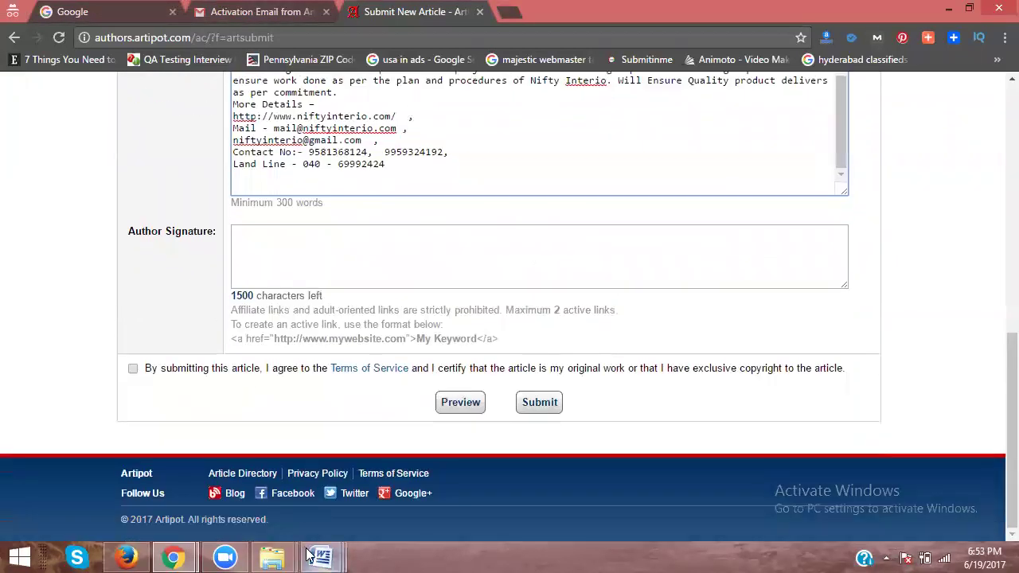
{"action": "mouse_move", "coordinate": [321, 557]}
{"action": "left_click", "coordinate": [110, 490]}
{"action": "double_click", "coordinate": [113, 243]}
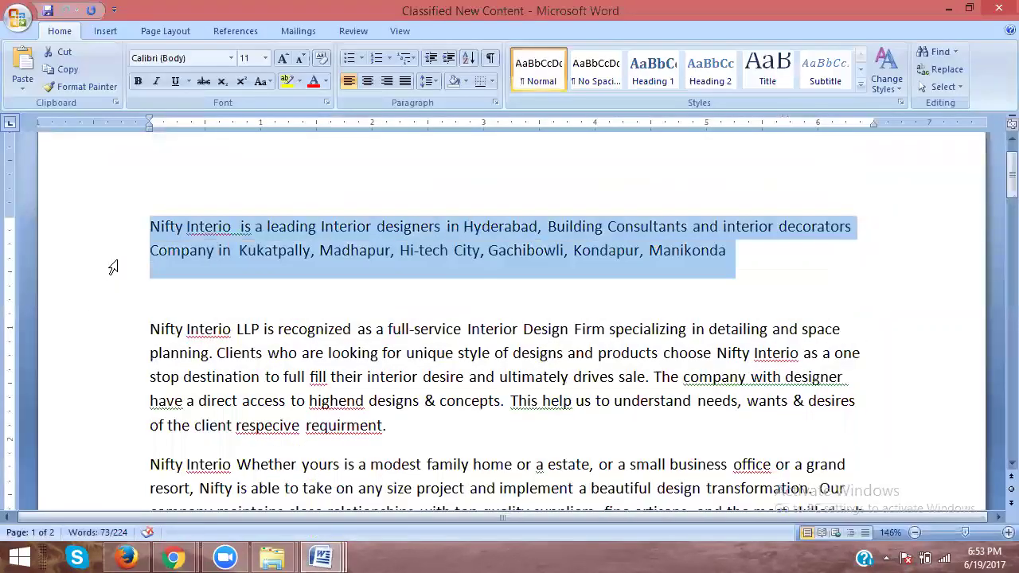
{"action": "key", "text": "ctrl+c"}
{"action": "key", "text": "alt+Tab"}
{"action": "left_click", "coordinate": [334, 263]}
{"action": "key", "text": "ctrl+v"}
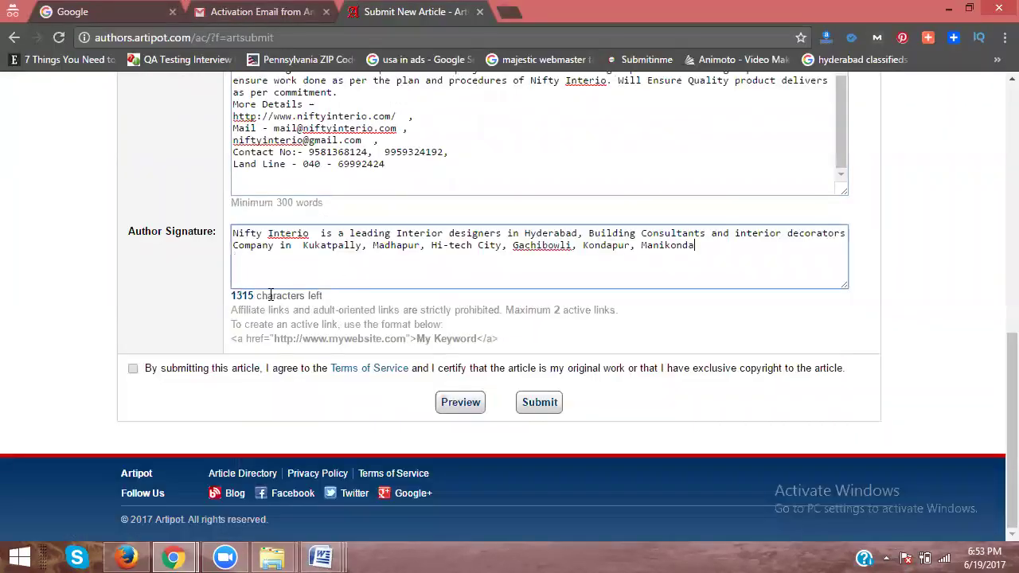
{"action": "left_click", "coordinate": [132, 369]}
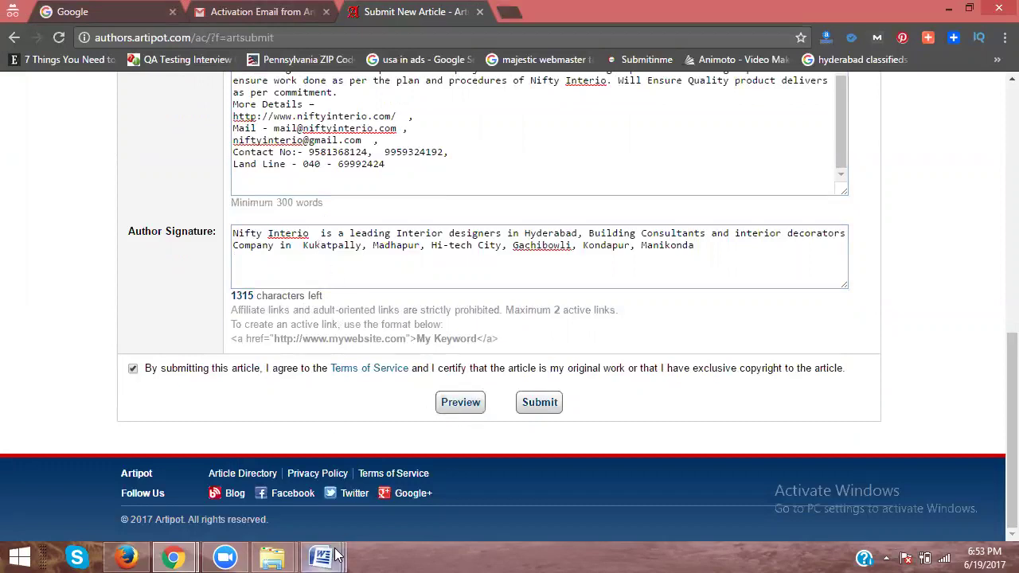
Step: Add a period after Manikonda, replace the signature with the Nifty Interio-to-URL paragraphs, and submit
{"action": "mouse_move", "coordinate": [334, 557]}
{"action": "left_click", "coordinate": [162, 496]}
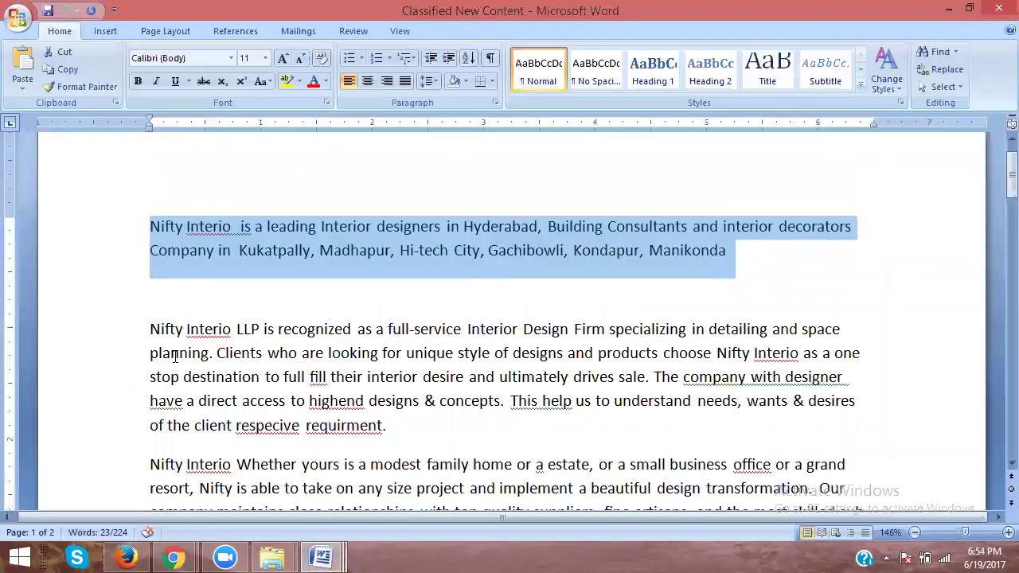
{"action": "left_click", "coordinate": [104, 253]}
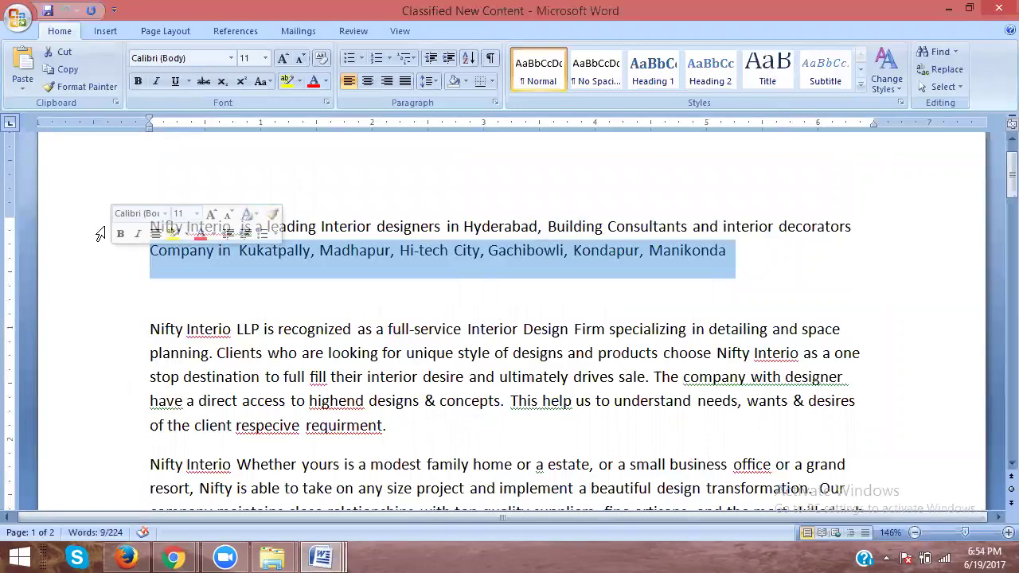
{"action": "left_click", "coordinate": [745, 254]}
{"action": "type", "text": "...."}
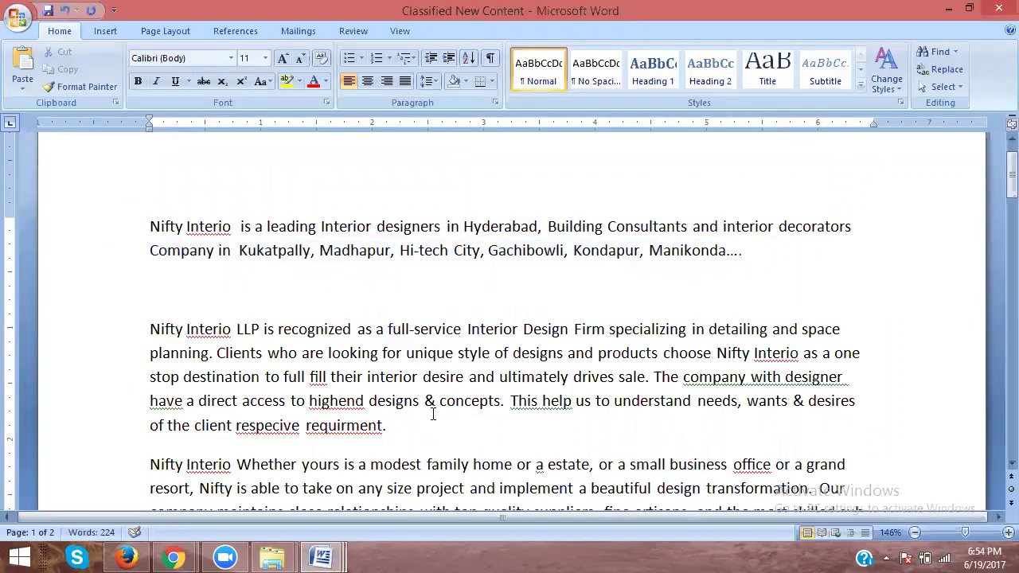
{"action": "left_click_drag", "start_coordinate": [106, 235], "coordinate": [218, 279]}
{"action": "key", "text": "ctrl+c"}
{"action": "key", "text": "alt+Tab"}
{"action": "left_click", "coordinate": [300, 264]}
{"action": "key", "text": "ctrl+a"}
{"action": "key", "text": "ctrl+v"}
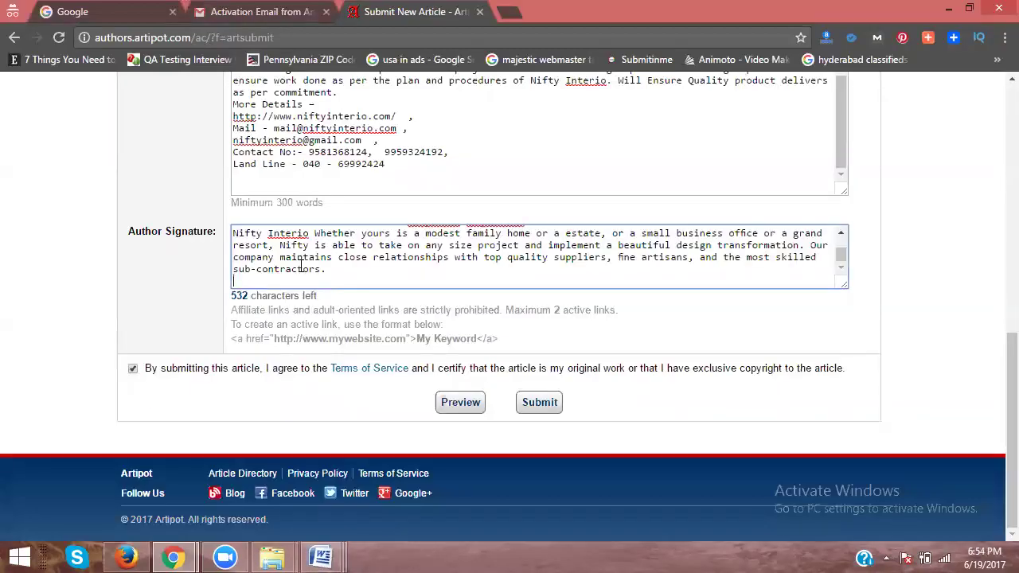
{"action": "left_click", "coordinate": [534, 402]}
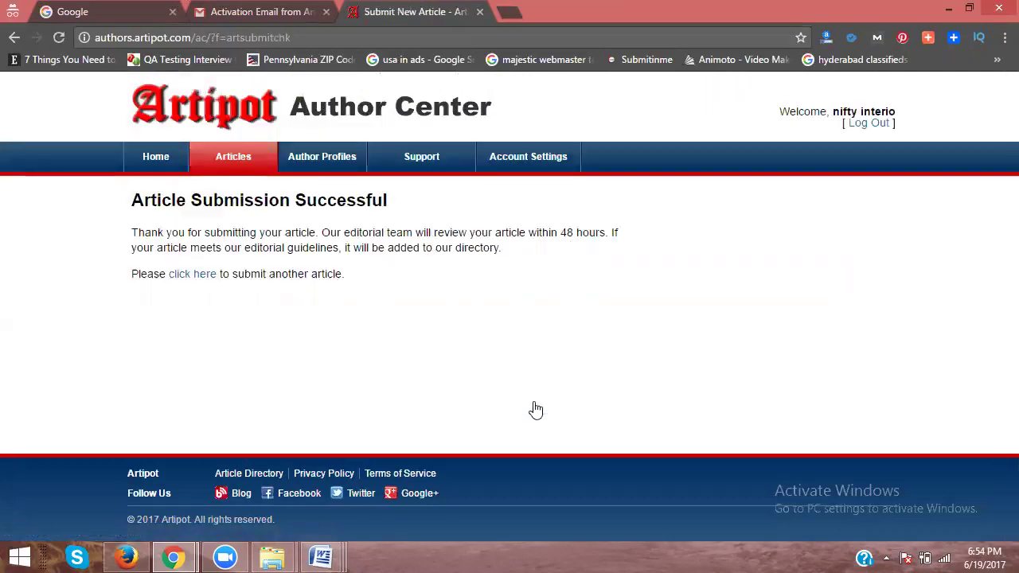
Step: Google 'hashdoc' in a new tab, open hashdoc.com, and bring up its free sign-up form
{"action": "left_click", "coordinate": [508, 12]}
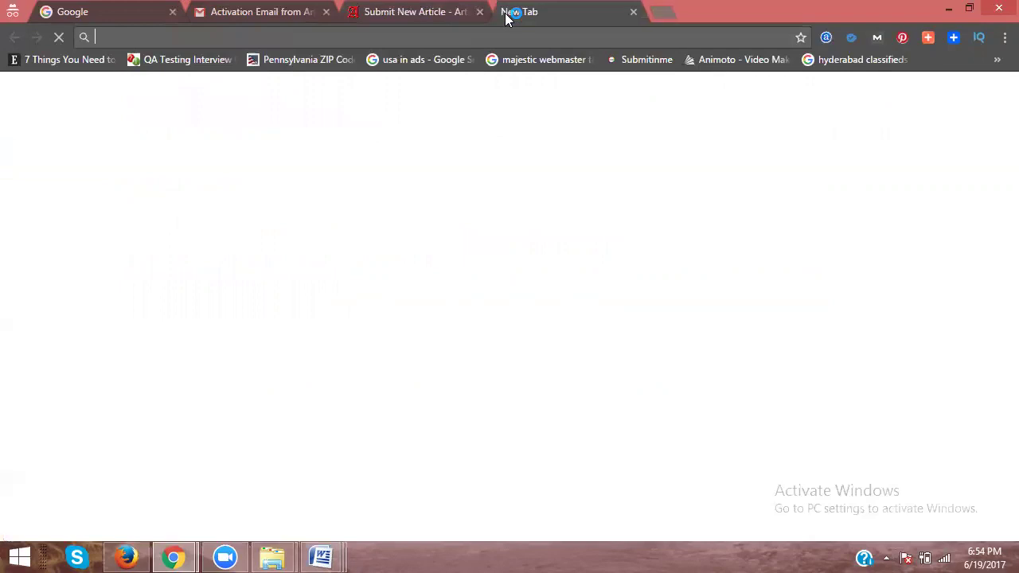
{"action": "type", "text": "hashdoc"}
{"action": "key", "text": "Return"}
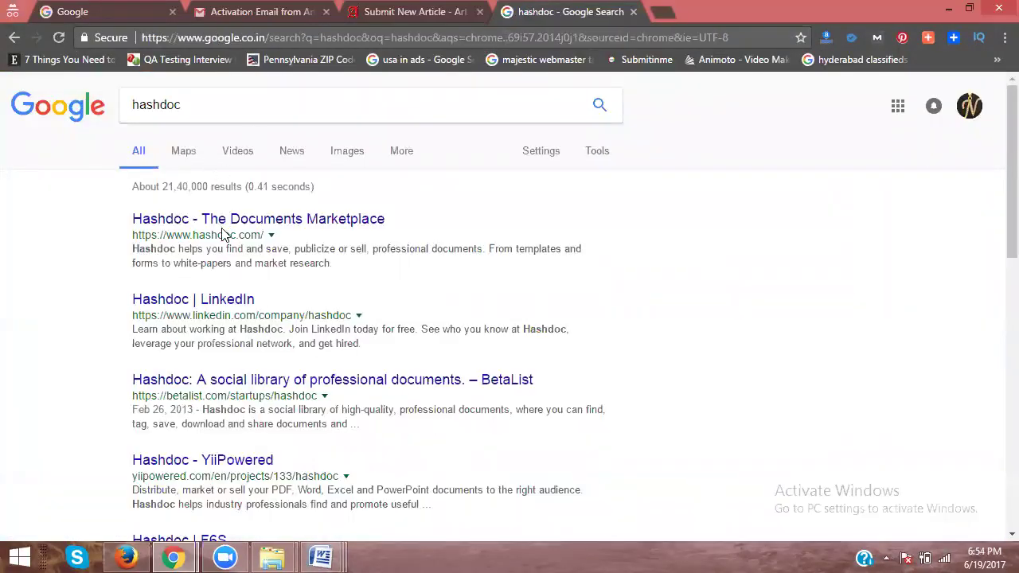
{"action": "left_click", "coordinate": [223, 223]}
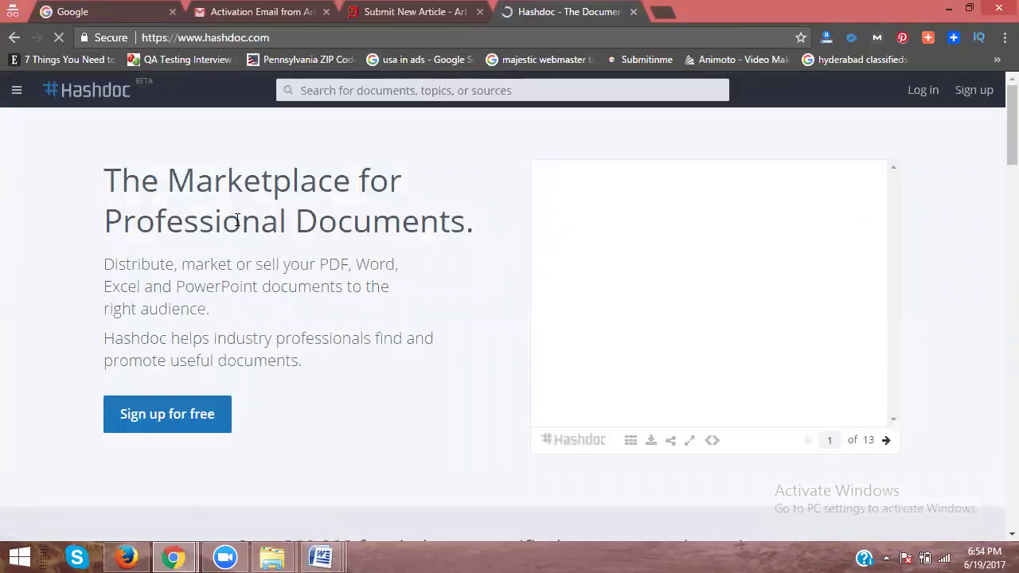
{"action": "left_click", "coordinate": [173, 416]}
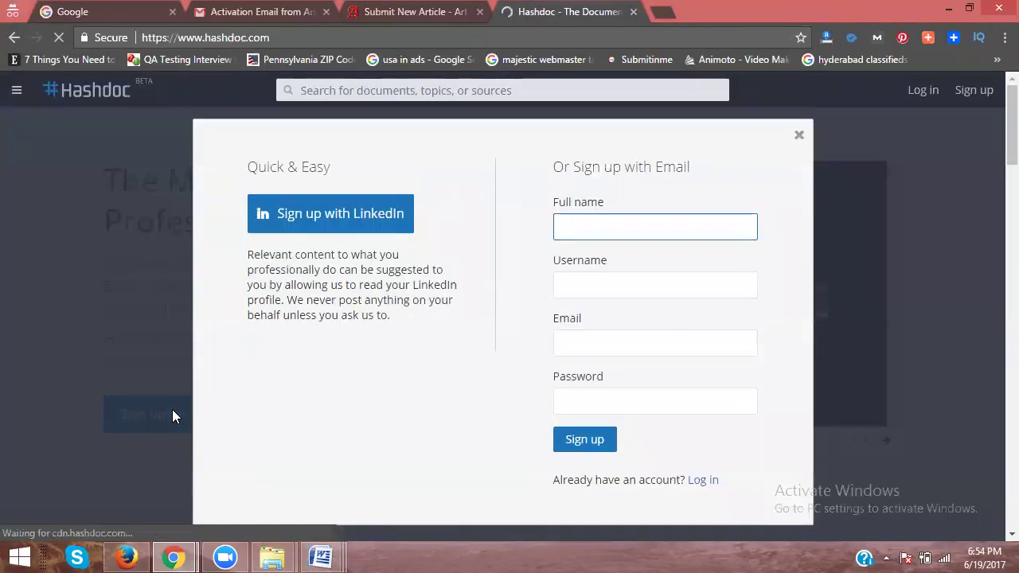
Step: Open the Yahoo home page in another new tab
{"action": "left_click", "coordinate": [665, 16]}
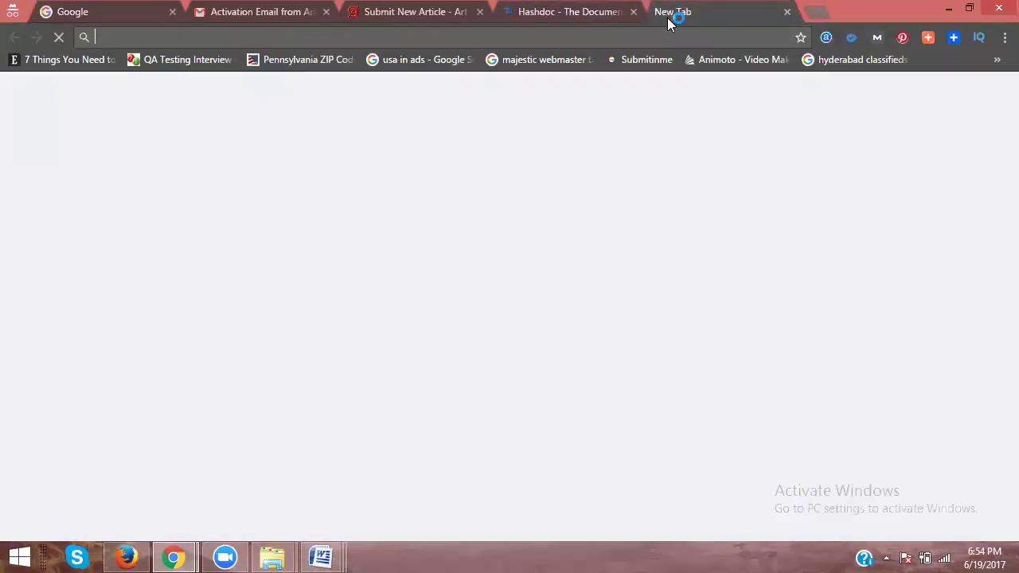
{"action": "type", "text": "yahoo"}
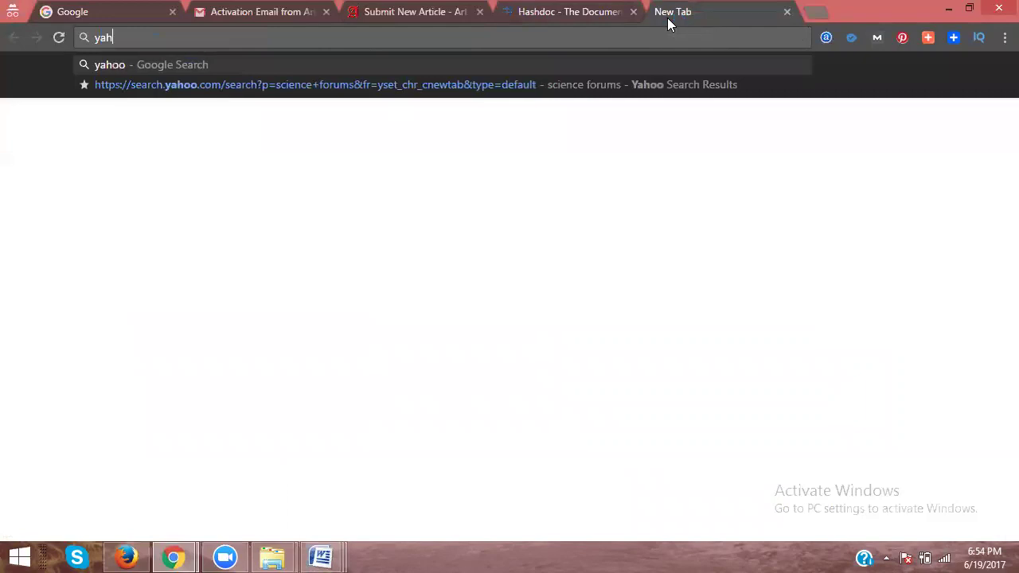
{"action": "key", "text": "ctrl+Return"}
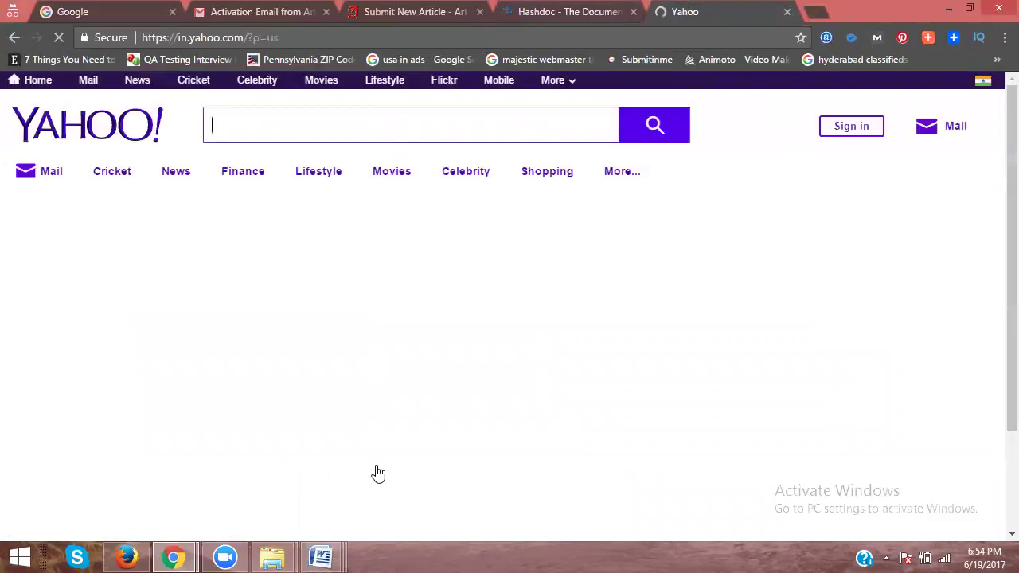
Step: Select the 'Interior Designers in Hyderabad' title line in Word, minimize Word, and focus Yahoo's search box
{"action": "mouse_move", "coordinate": [322, 557]}
{"action": "left_click", "coordinate": [605, 473]}
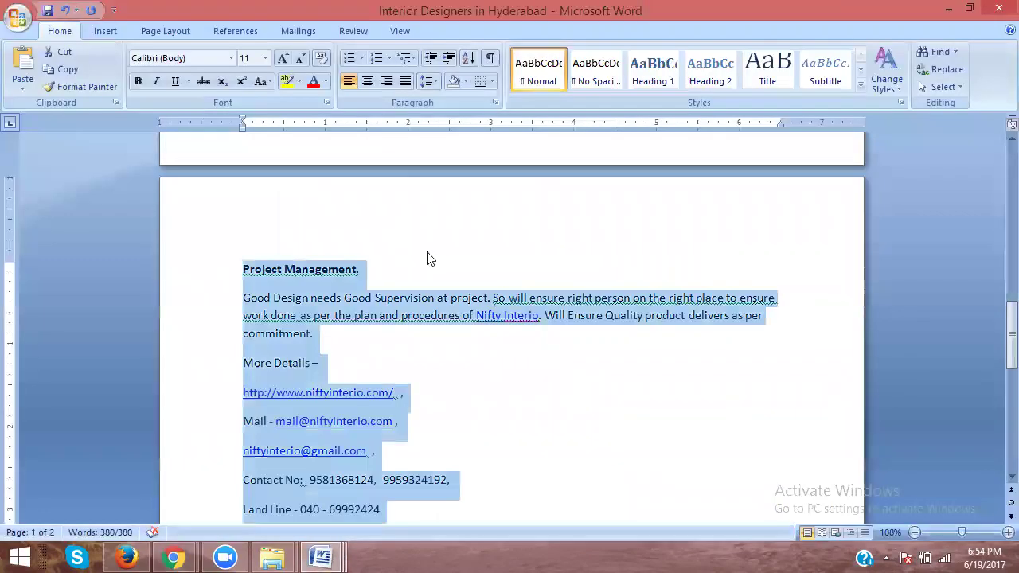
{"action": "left_click", "coordinate": [382, 261]}
{"action": "scroll", "coordinate": [377, 250], "scroll_direction": "up", "scroll_amount": 18}
{"action": "scroll", "coordinate": [377, 250], "scroll_direction": "up", "scroll_amount": 2}
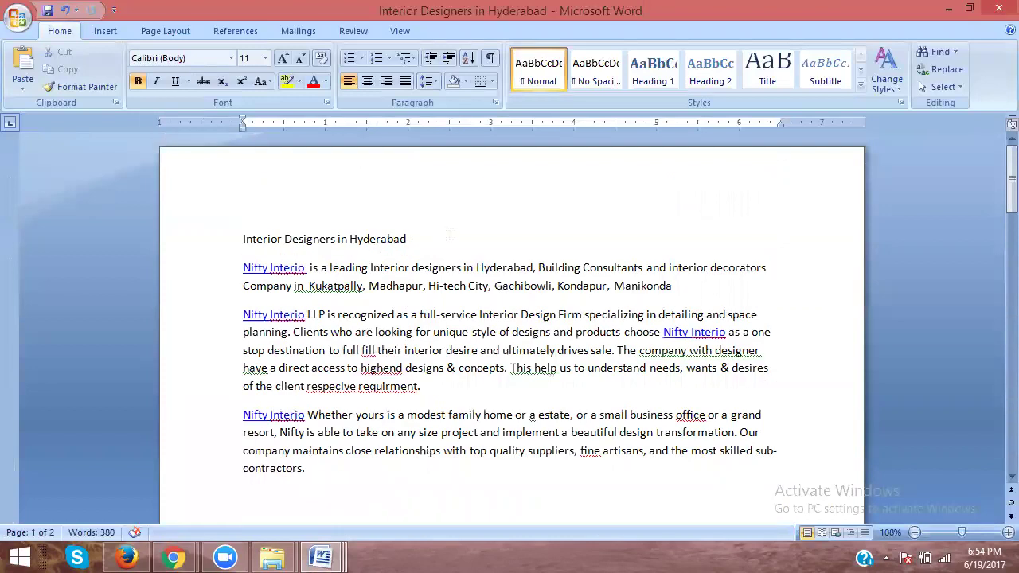
{"action": "left_click", "coordinate": [220, 243]}
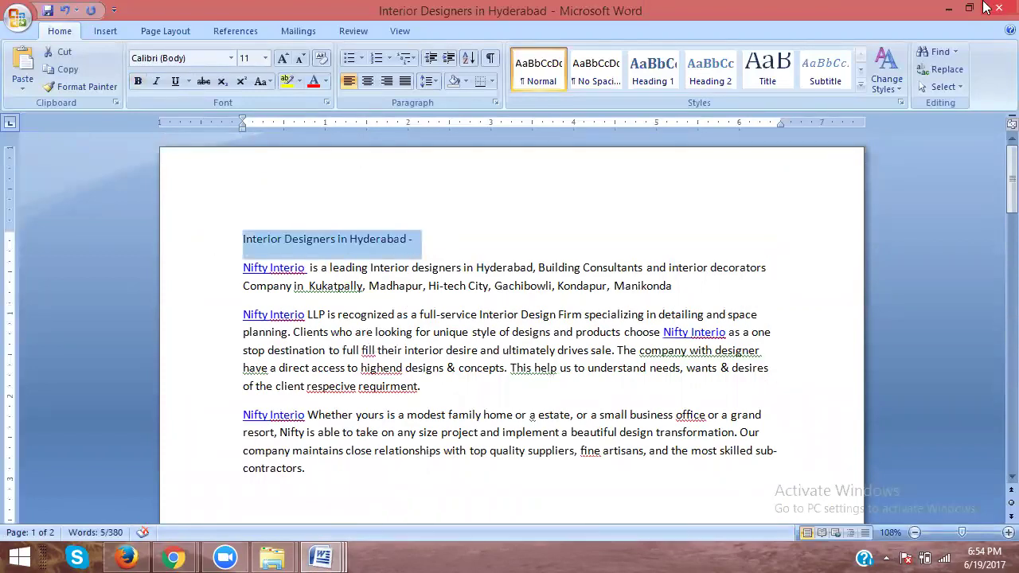
{"action": "left_click", "coordinate": [948, 9]}
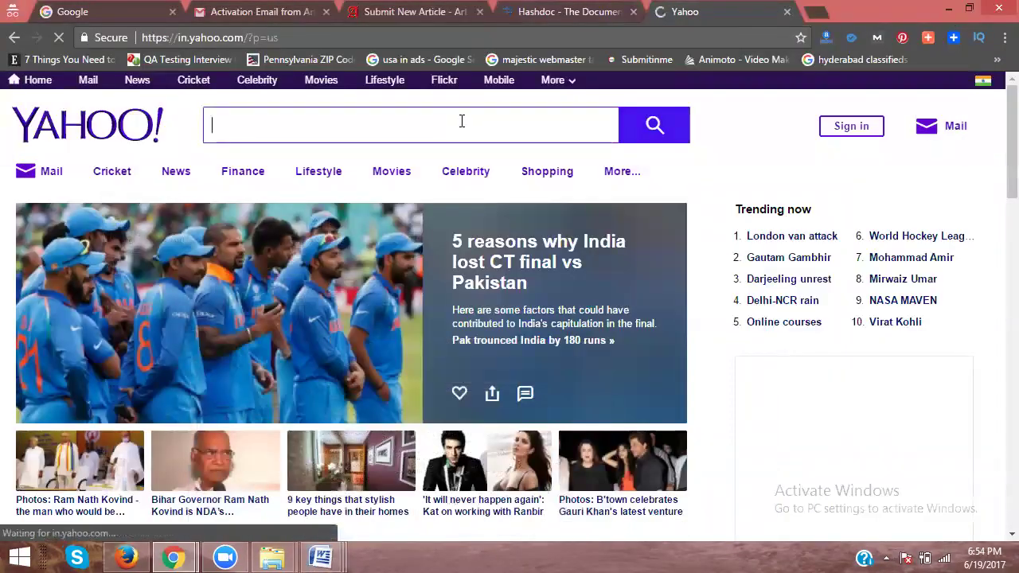
{"action": "left_click", "coordinate": [461, 121]}
Step: Search Yahoo for 'Interior Designers in Hyderabad' and scroll through the results
{"action": "key", "text": "ctrl+v"}
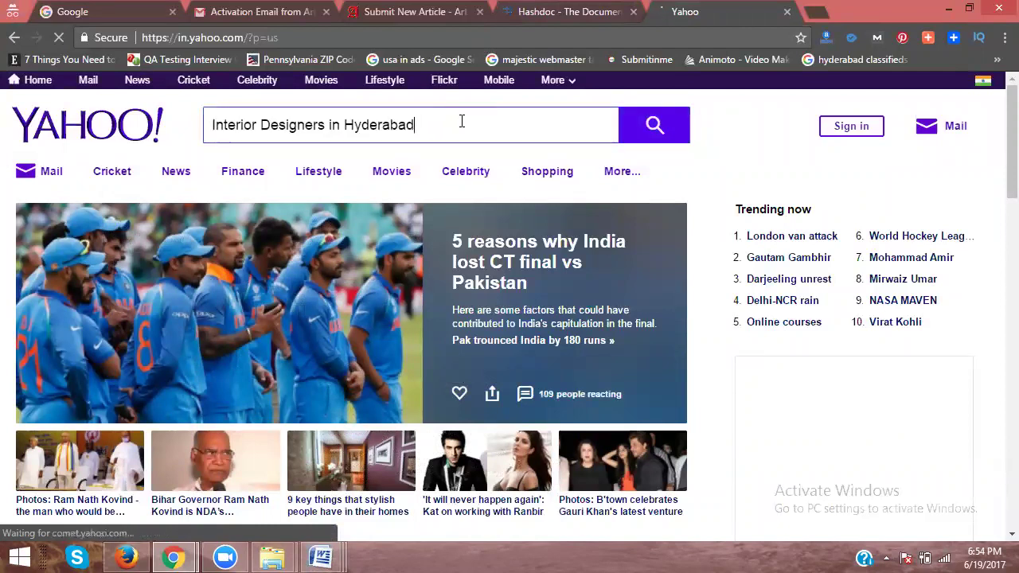
{"action": "key", "text": "BackSpace"}
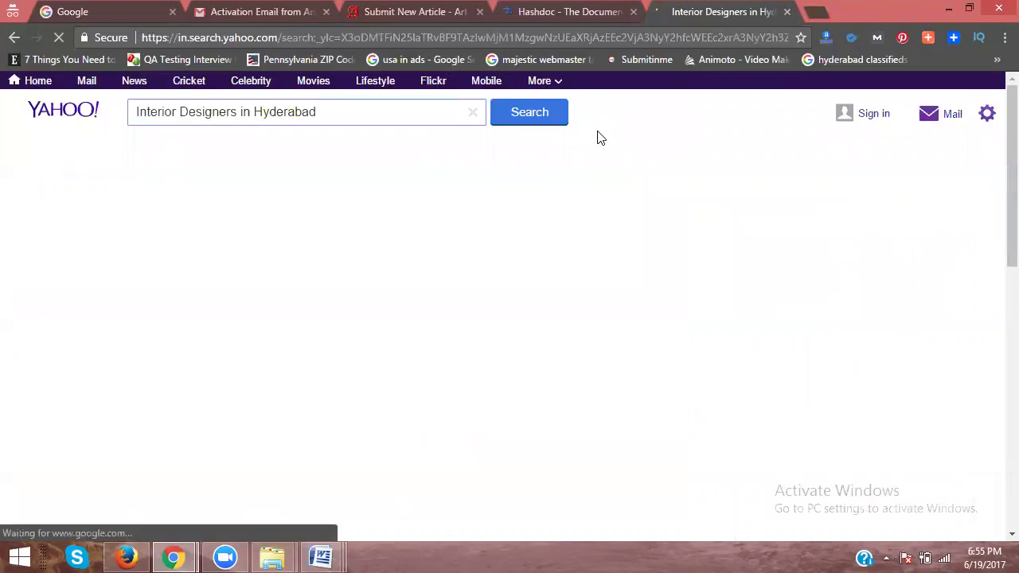
{"action": "scroll", "coordinate": [661, 210], "scroll_direction": "down", "scroll_amount": 1}
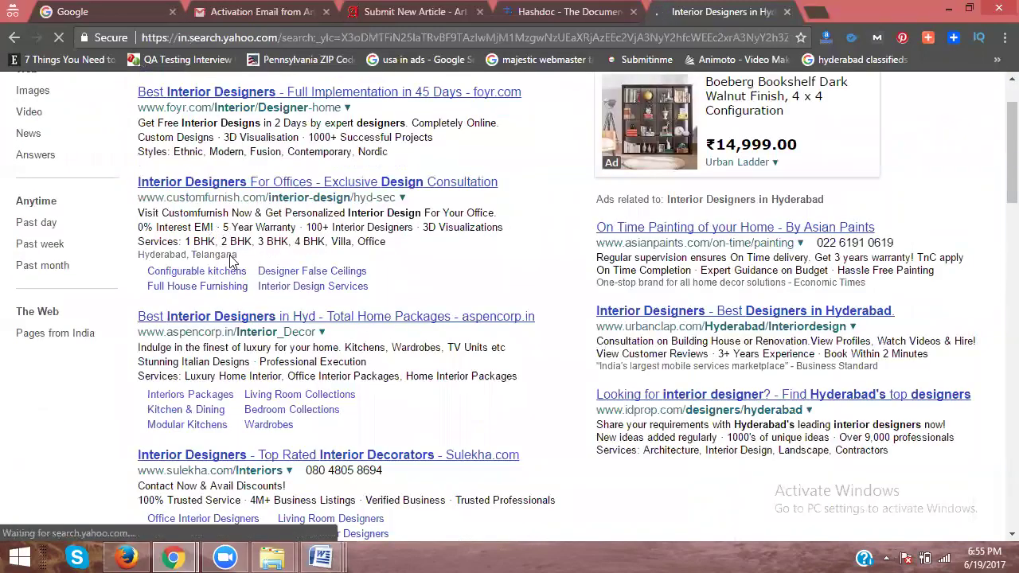
{"action": "scroll", "coordinate": [255, 226], "scroll_direction": "down", "scroll_amount": 5}
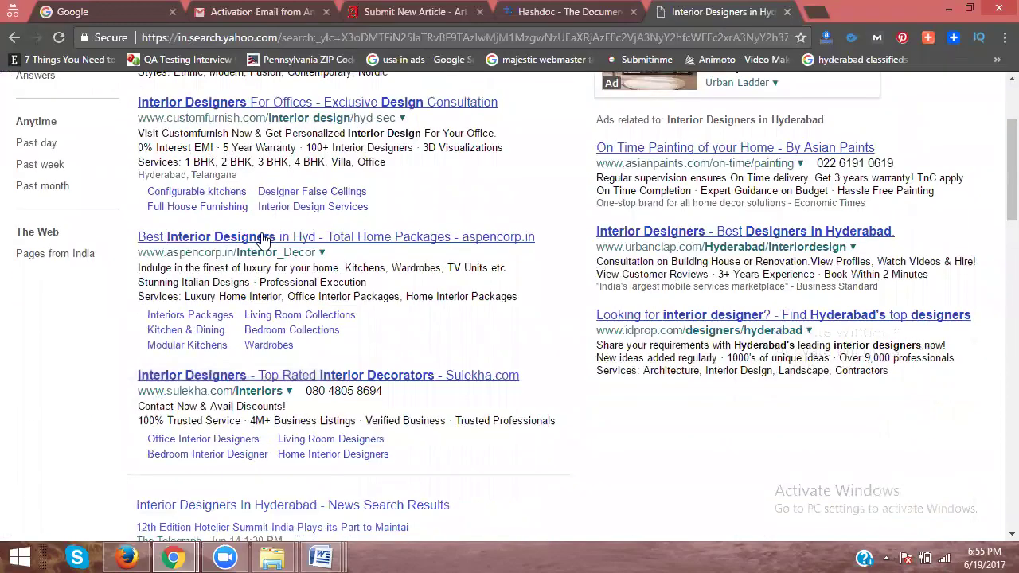
{"action": "scroll", "coordinate": [239, 215], "scroll_direction": "down", "scroll_amount": 3}
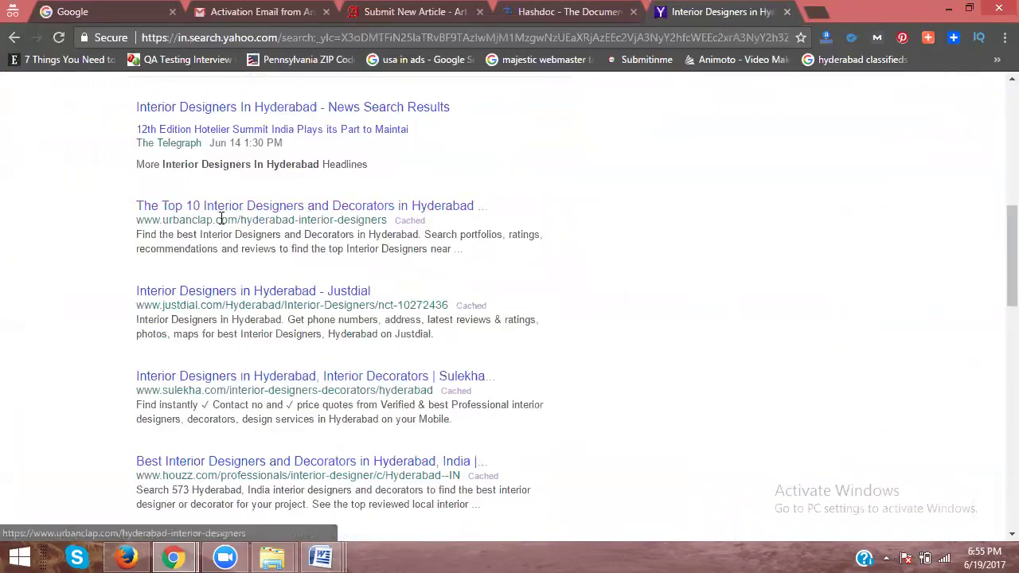
{"action": "scroll", "coordinate": [225, 226], "scroll_direction": "down", "scroll_amount": 4}
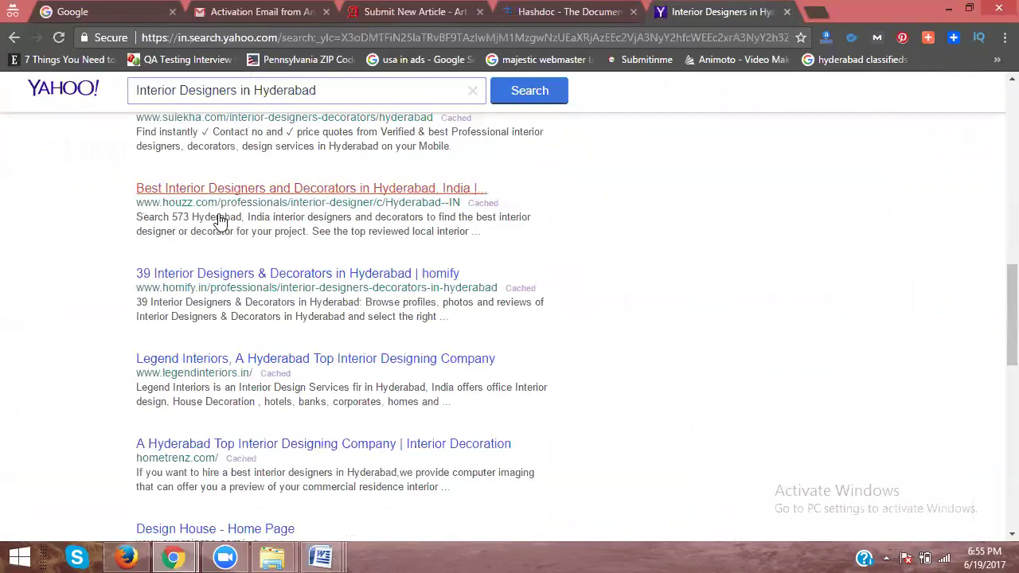
{"action": "scroll", "coordinate": [217, 185], "scroll_direction": "down", "scroll_amount": 1}
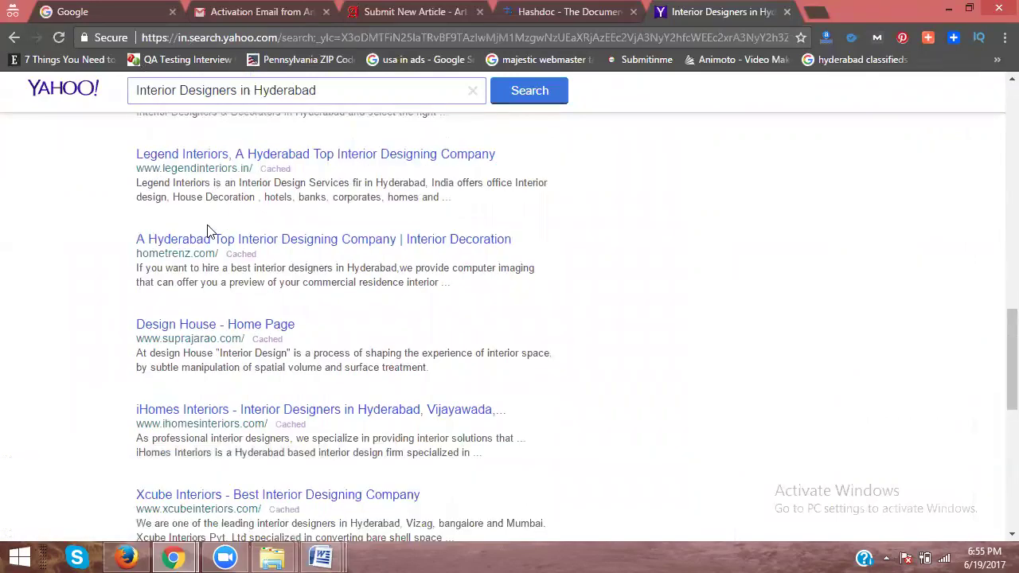
{"action": "scroll", "coordinate": [209, 231], "scroll_direction": "down", "scroll_amount": 2}
{"action": "scroll", "coordinate": [201, 238], "scroll_direction": "down", "scroll_amount": 5}
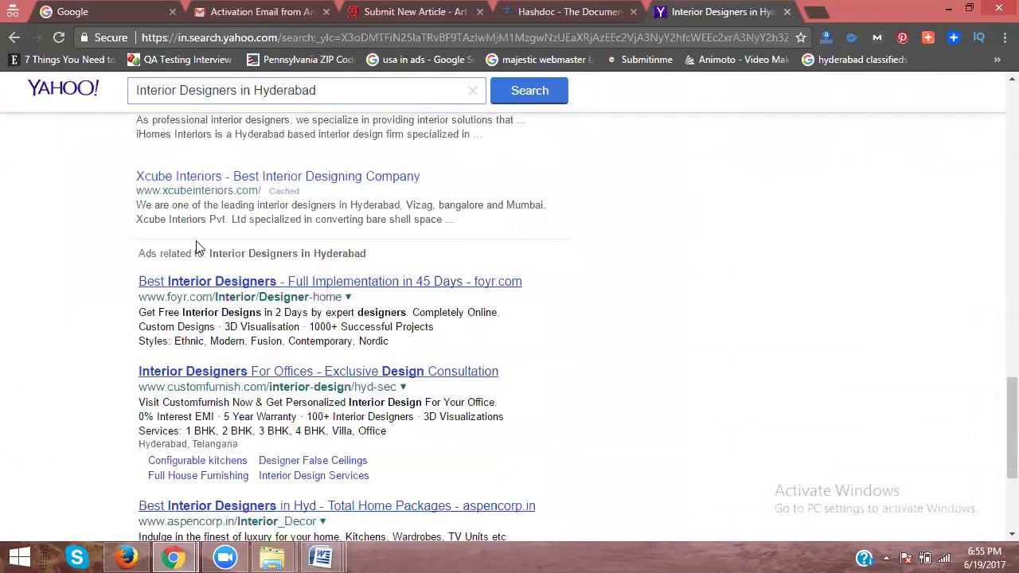
Step: Go to results page 2 and open the Facebook listing in a new tab
{"action": "left_click", "coordinate": [157, 428]}
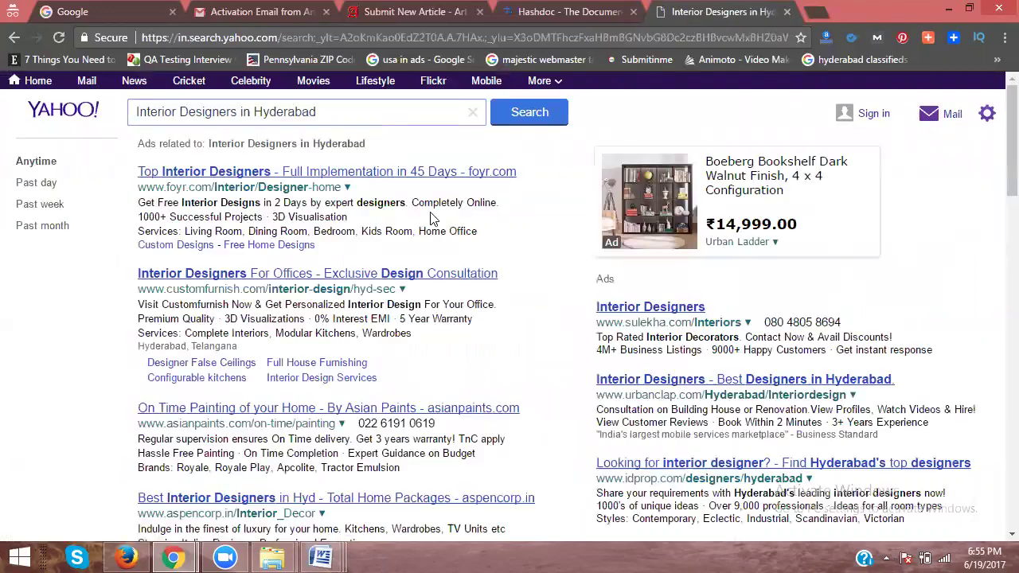
{"action": "scroll", "coordinate": [427, 198], "scroll_direction": "down", "scroll_amount": 1}
{"action": "scroll", "coordinate": [427, 197], "scroll_direction": "down", "scroll_amount": 5}
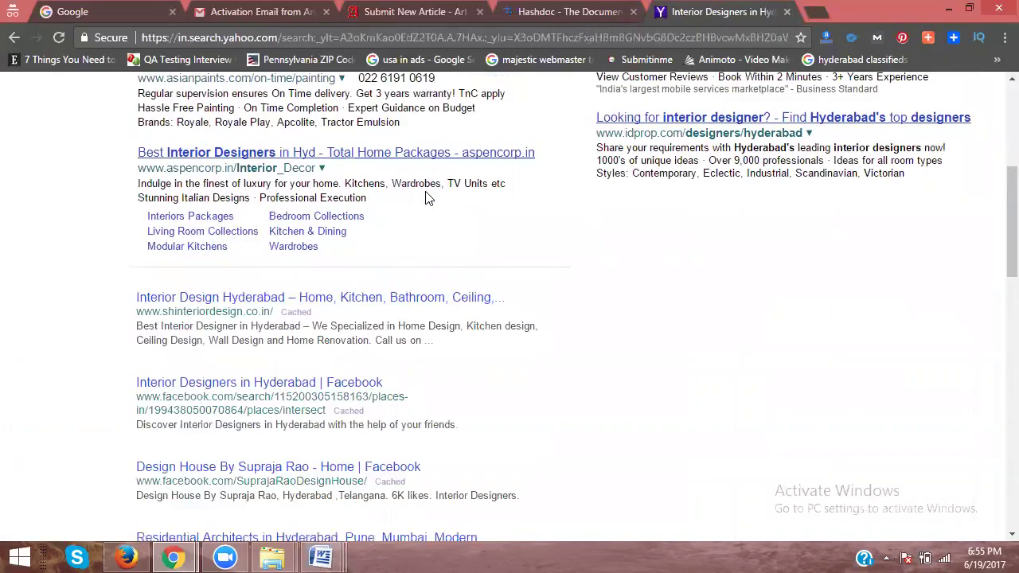
{"action": "scroll", "coordinate": [427, 192], "scroll_direction": "down", "scroll_amount": 1}
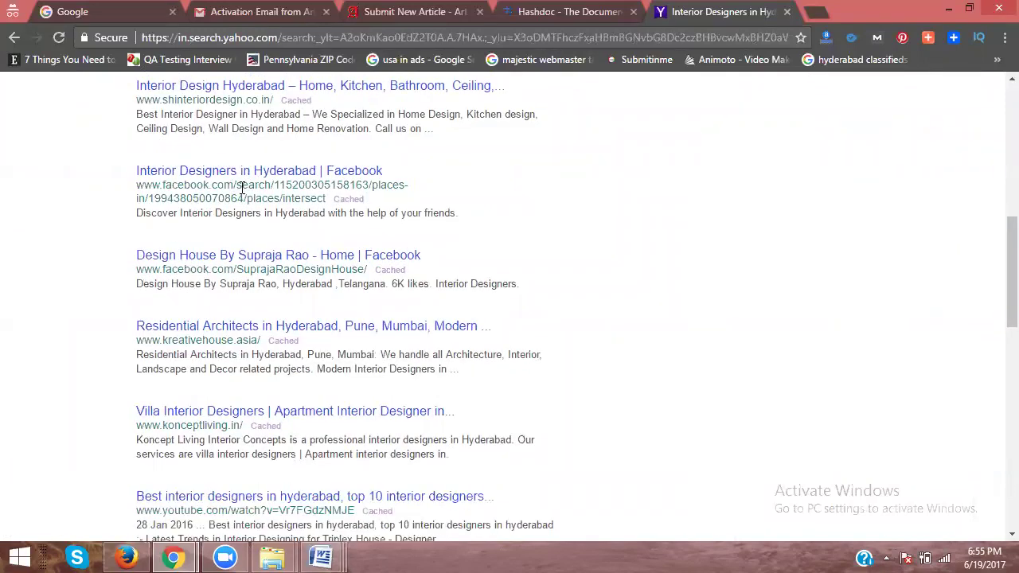
{"action": "right_click", "coordinate": [302, 174]}
{"action": "left_click", "coordinate": [338, 189]}
Step: Switch to the Facebook tab and scroll down the Interior Designers in Hyderabad listings
{"action": "left_click", "coordinate": [793, 11]}
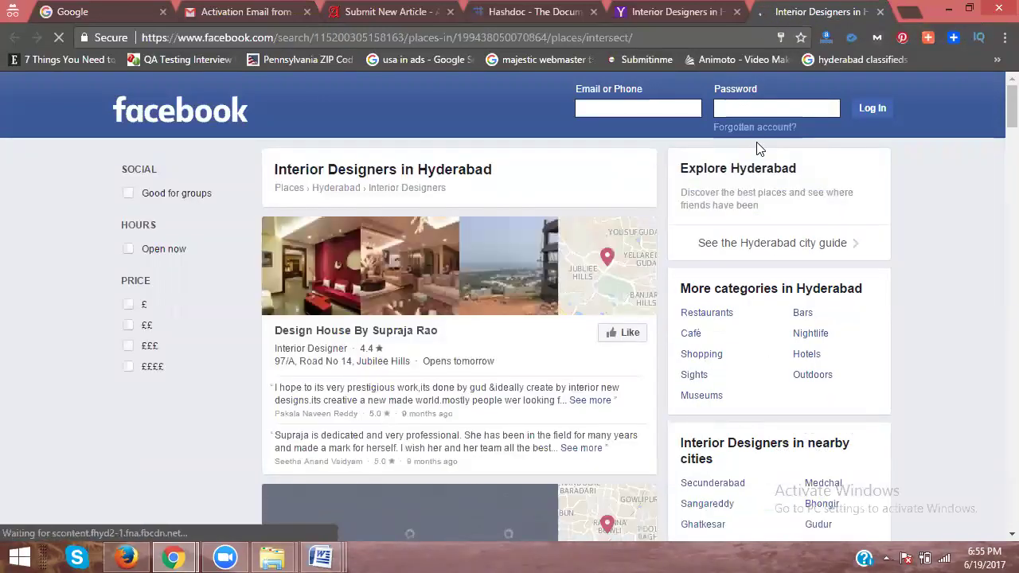
{"action": "scroll", "coordinate": [577, 238], "scroll_direction": "down", "scroll_amount": 8}
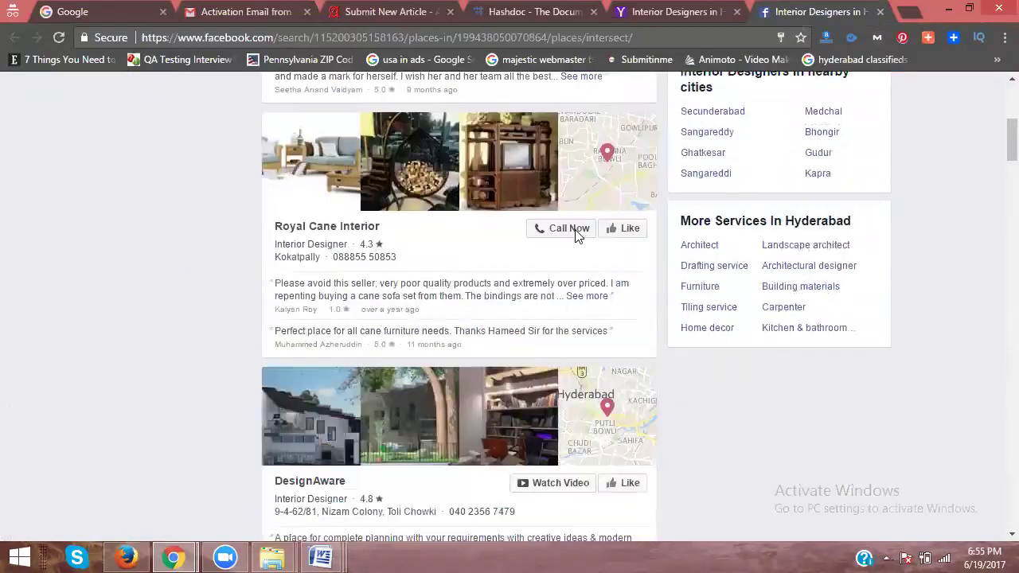
{"action": "scroll", "coordinate": [577, 237], "scroll_direction": "down", "scroll_amount": 5}
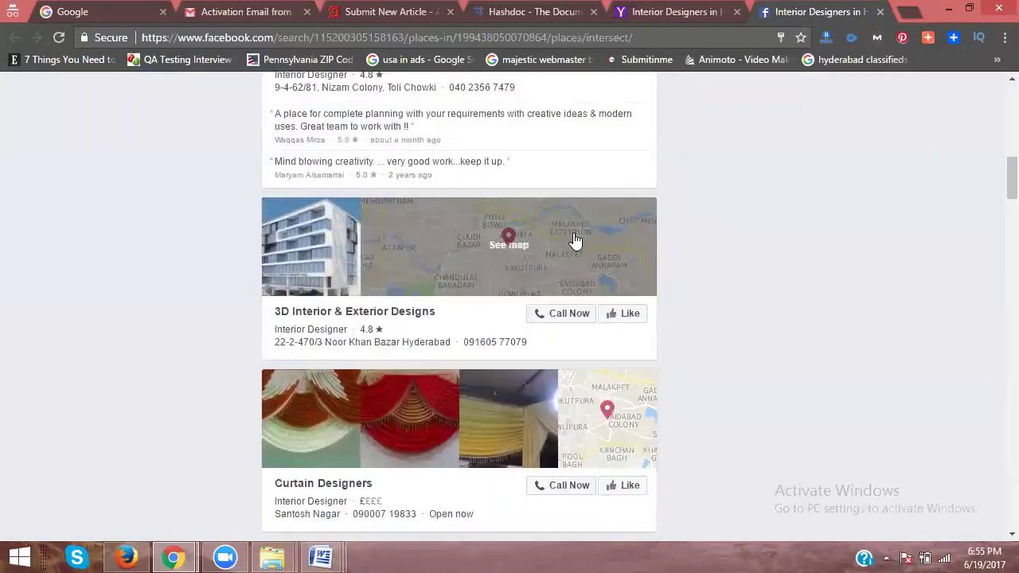
{"action": "scroll", "coordinate": [576, 239], "scroll_direction": "down", "scroll_amount": 10}
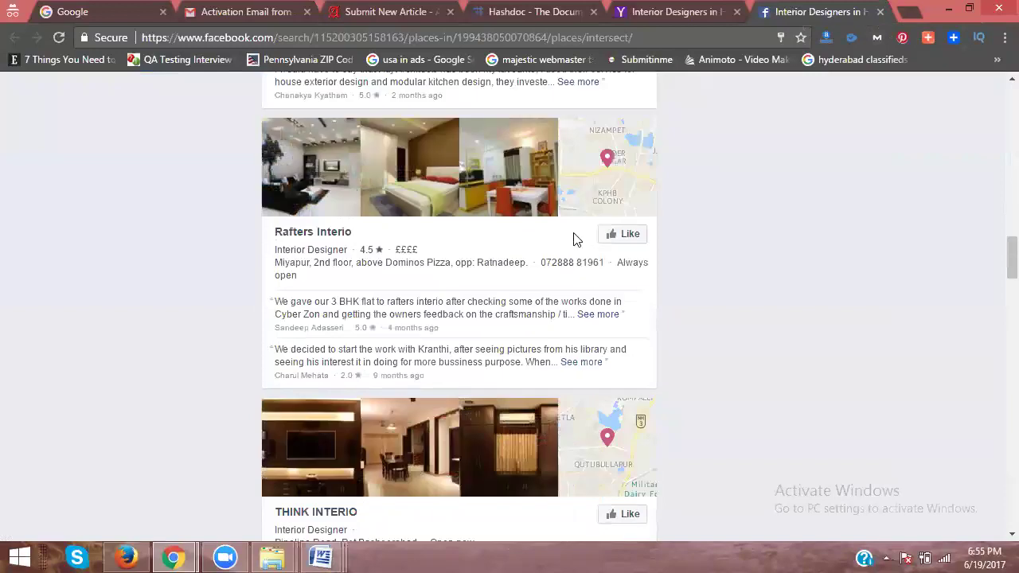
{"action": "scroll", "coordinate": [576, 236], "scroll_direction": "down", "scroll_amount": 8}
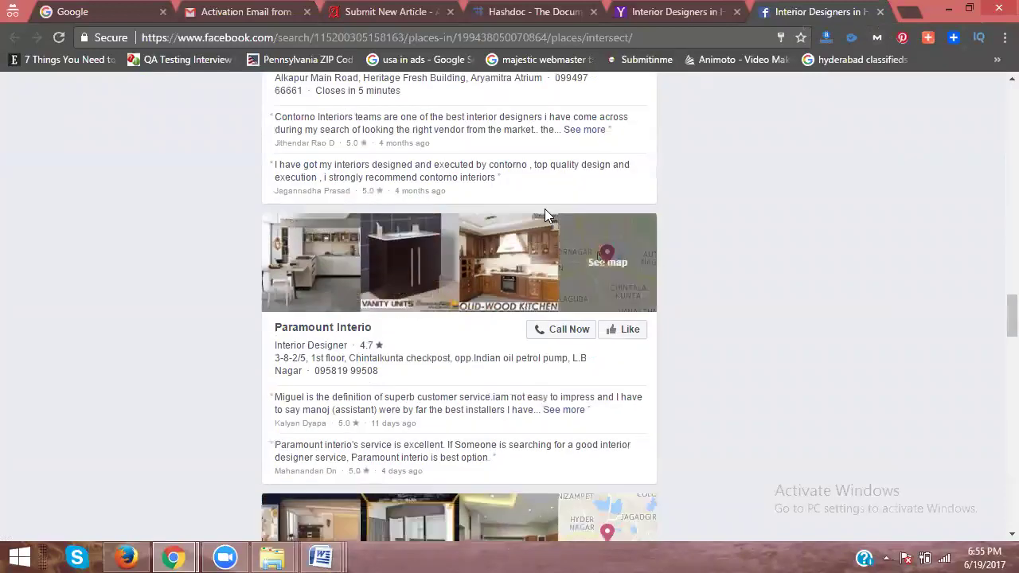
{"action": "scroll", "coordinate": [541, 203], "scroll_direction": "down", "scroll_amount": 9}
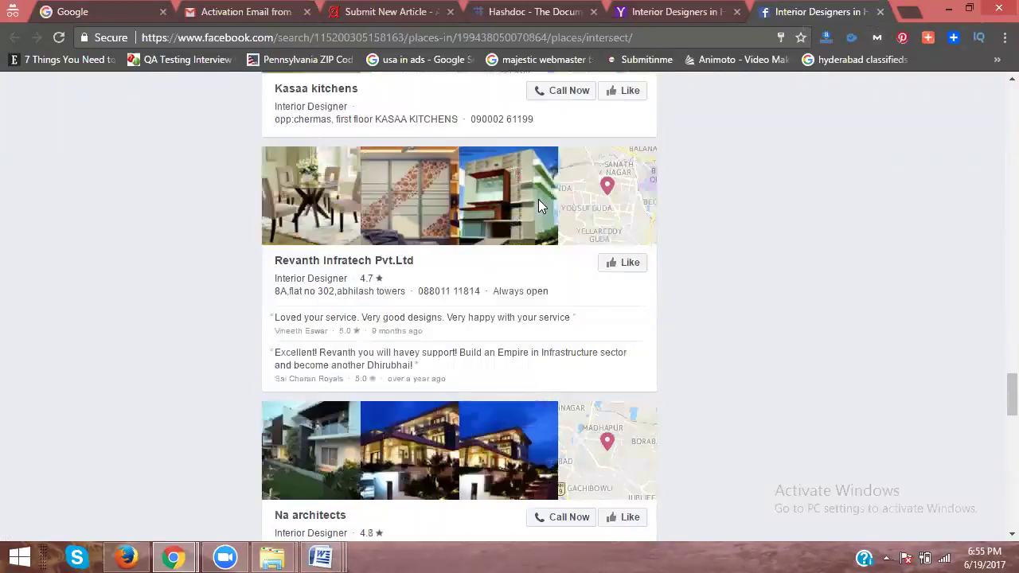
{"action": "scroll", "coordinate": [539, 205], "scroll_direction": "down", "scroll_amount": 5}
{"action": "scroll", "coordinate": [538, 199], "scroll_direction": "up", "scroll_amount": 5}
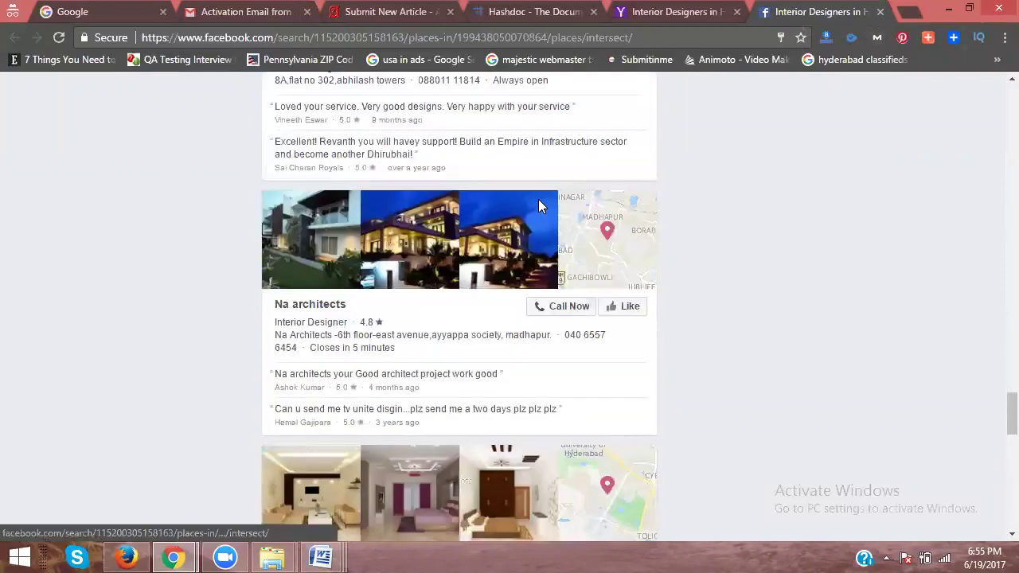
{"action": "scroll", "coordinate": [538, 199], "scroll_direction": "down", "scroll_amount": 6}
{"action": "scroll", "coordinate": [538, 205], "scroll_direction": "down", "scroll_amount": 7}
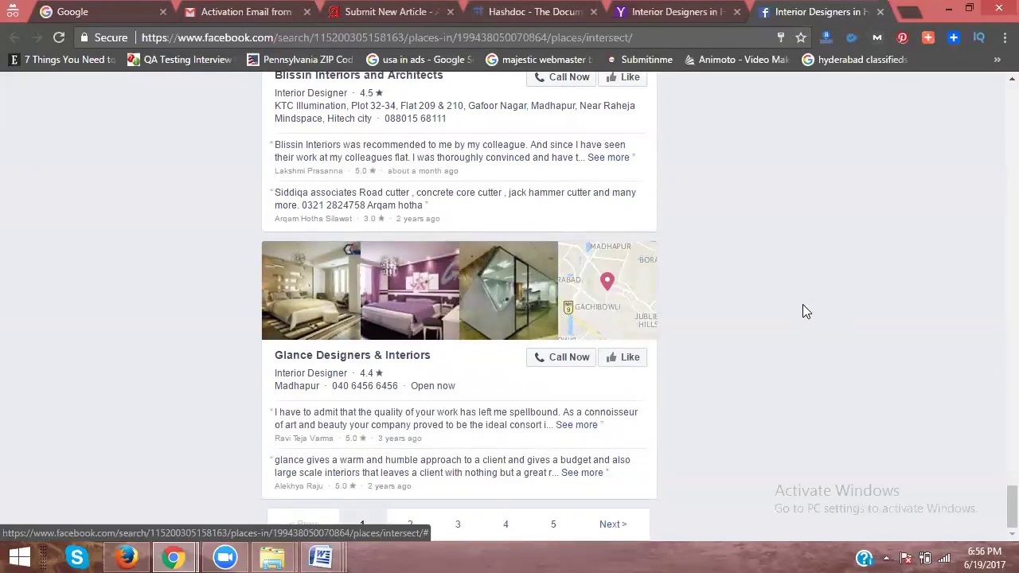
Step: Go to page 2 of the listings, find Nifty Interio, and return to the top
{"action": "left_click", "coordinate": [407, 528]}
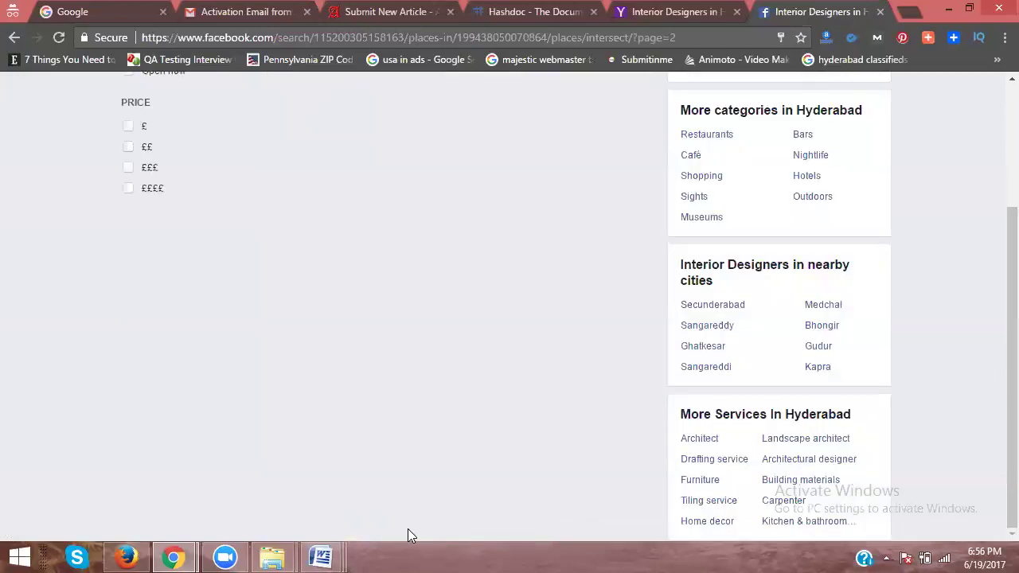
{"action": "scroll", "coordinate": [683, 224], "scroll_direction": "up", "scroll_amount": 1}
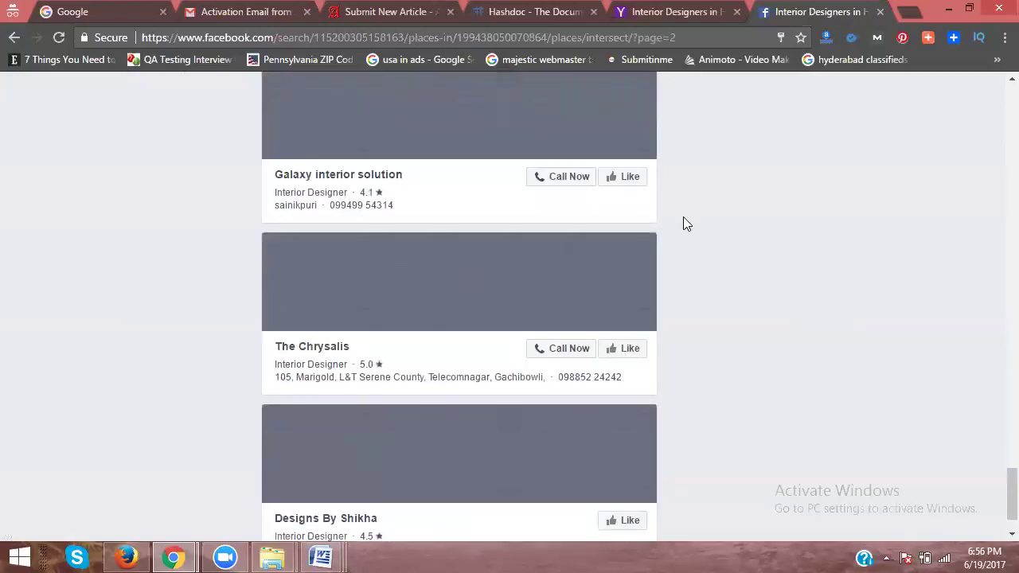
{"action": "scroll", "coordinate": [419, 209], "scroll_direction": "up", "scroll_amount": 2}
{"action": "scroll", "coordinate": [420, 209], "scroll_direction": "down", "scroll_amount": 3}
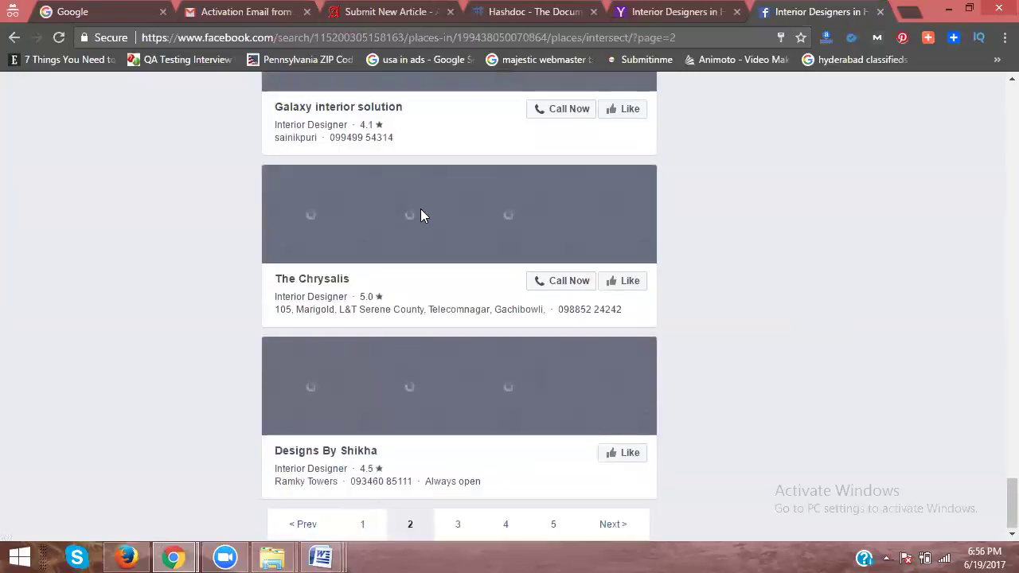
{"action": "scroll", "coordinate": [420, 218], "scroll_direction": "up", "scroll_amount": 10}
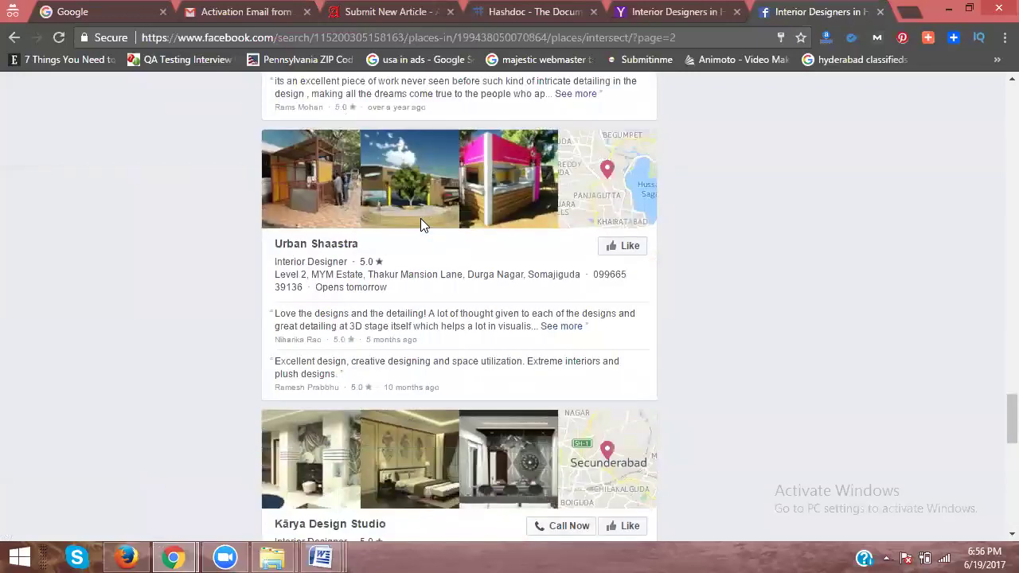
{"action": "scroll", "coordinate": [420, 218], "scroll_direction": "down", "scroll_amount": 3}
{"action": "scroll", "coordinate": [421, 218], "scroll_direction": "up", "scroll_amount": 6}
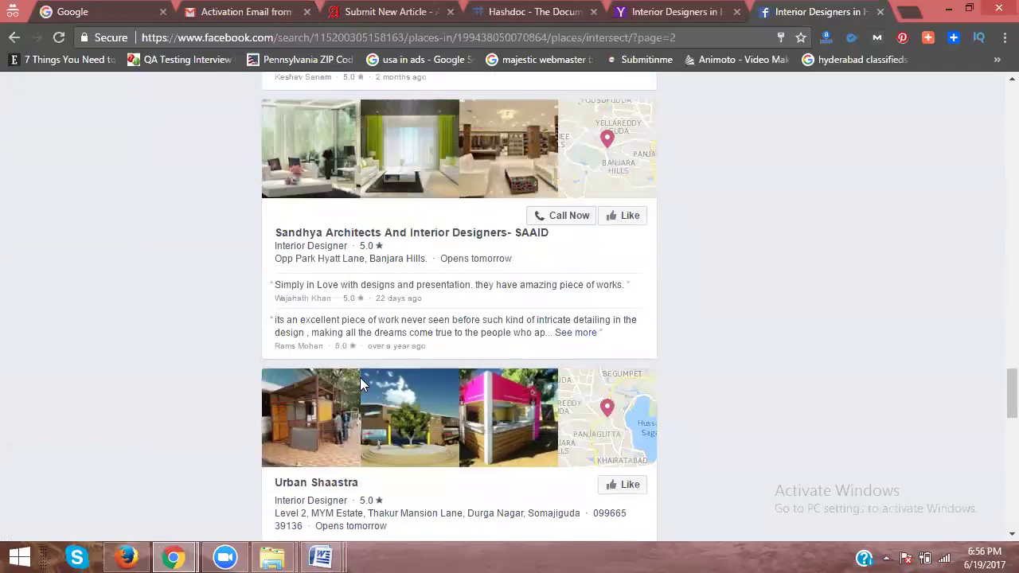
{"action": "scroll", "coordinate": [375, 330], "scroll_direction": "up", "scroll_amount": 3}
{"action": "scroll", "coordinate": [374, 329], "scroll_direction": "up", "scroll_amount": 3}
{"action": "scroll", "coordinate": [347, 382], "scroll_direction": "down", "scroll_amount": 1}
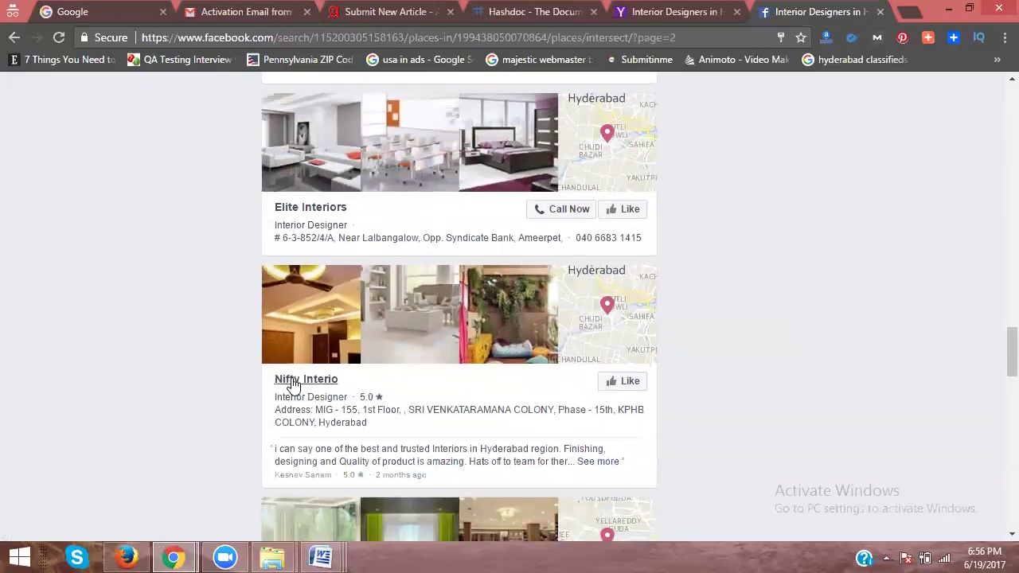
{"action": "scroll", "coordinate": [410, 376], "scroll_direction": "down", "scroll_amount": 8}
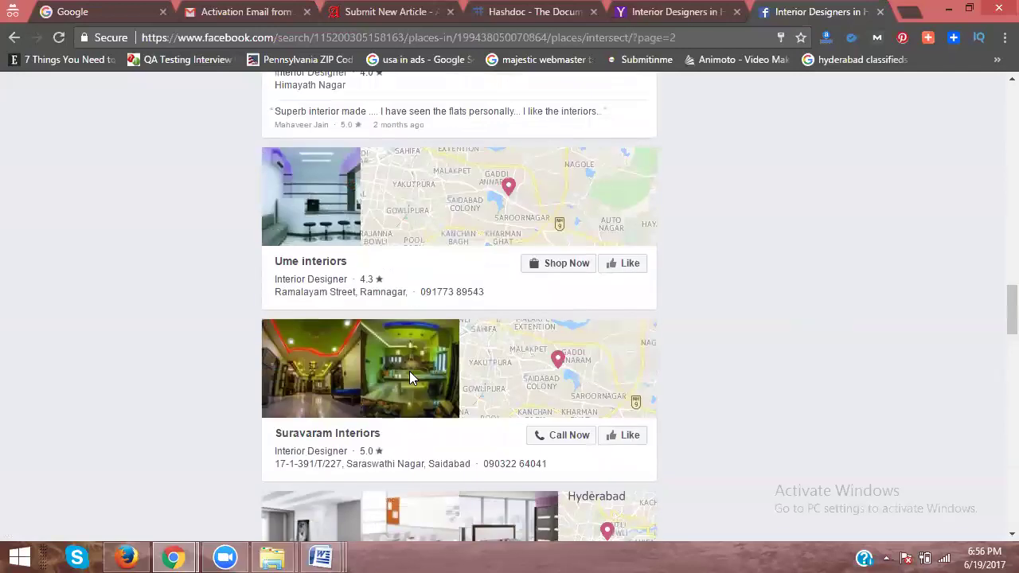
{"action": "scroll", "coordinate": [410, 375], "scroll_direction": "up", "scroll_amount": 3}
{"action": "scroll", "coordinate": [409, 376], "scroll_direction": "up", "scroll_amount": 1}
{"action": "scroll", "coordinate": [409, 371], "scroll_direction": "up", "scroll_amount": 12}
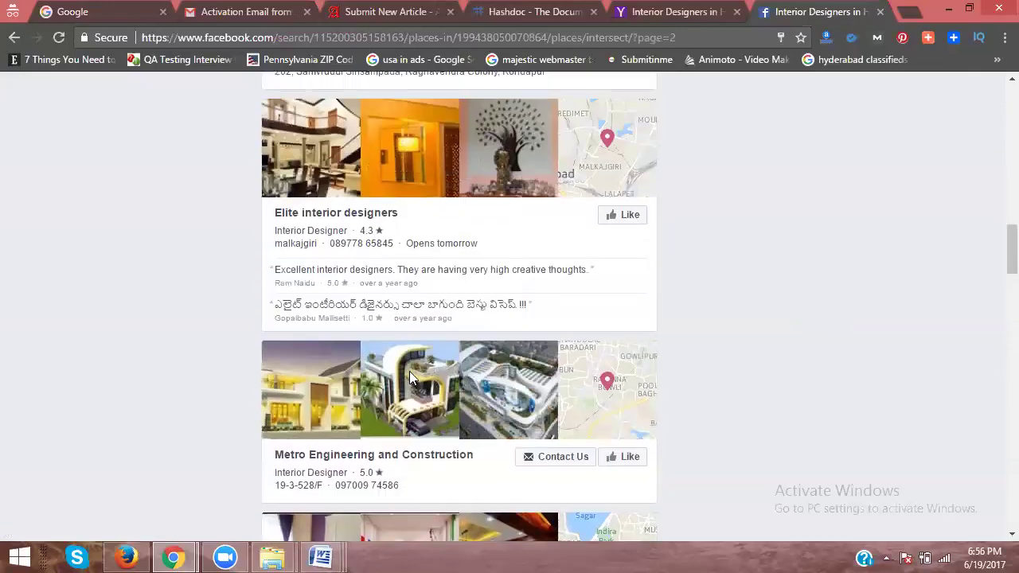
{"action": "scroll", "coordinate": [409, 371], "scroll_direction": "up", "scroll_amount": 6}
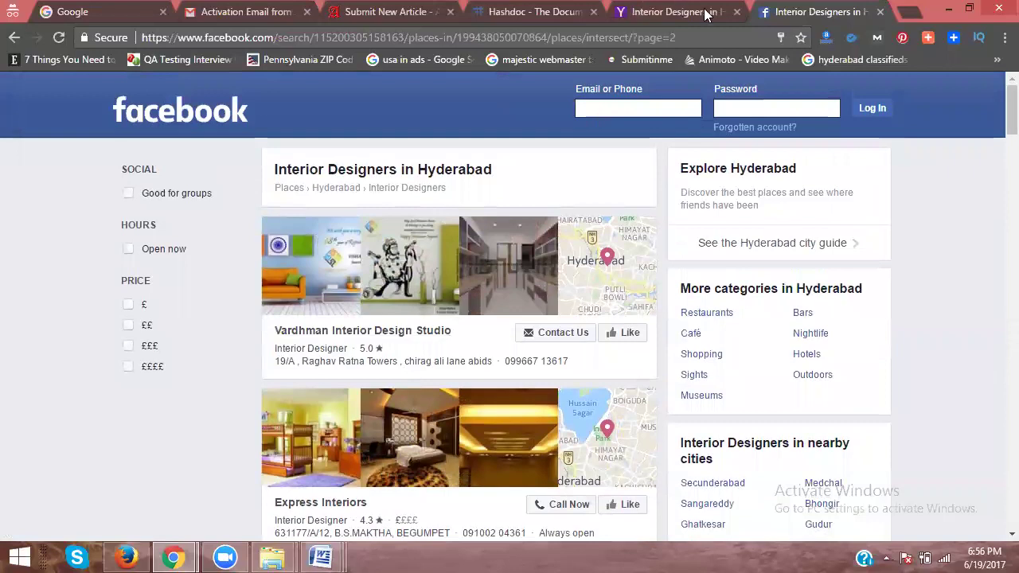
Step: Close the Facebook tab and scroll down the Yahoo search results
{"action": "left_click", "coordinate": [880, 12]}
{"action": "scroll", "coordinate": [375, 246], "scroll_direction": "down", "scroll_amount": 2}
{"action": "scroll", "coordinate": [236, 269], "scroll_direction": "down", "scroll_amount": 2}
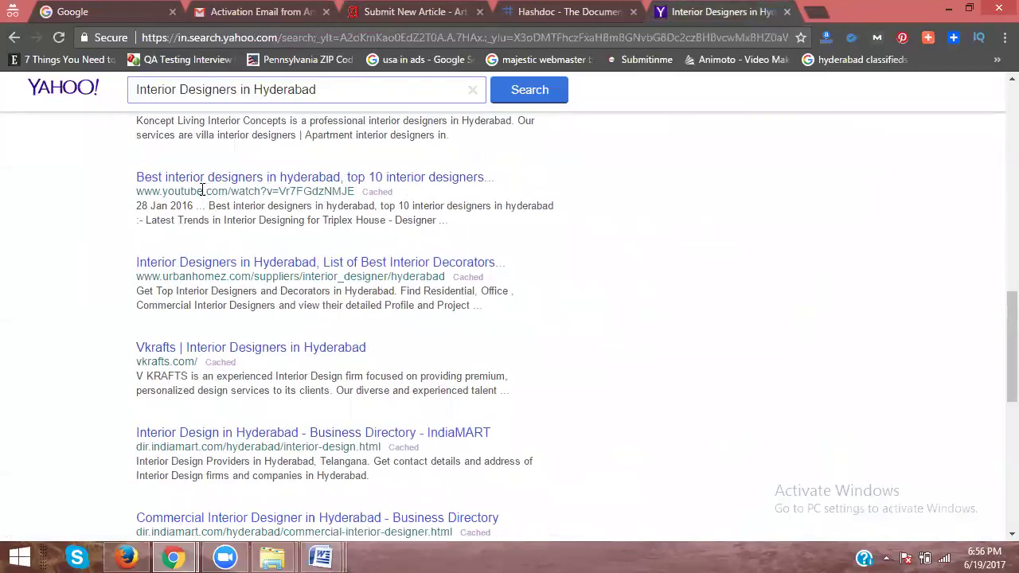
{"action": "scroll", "coordinate": [185, 275], "scroll_direction": "down", "scroll_amount": 2}
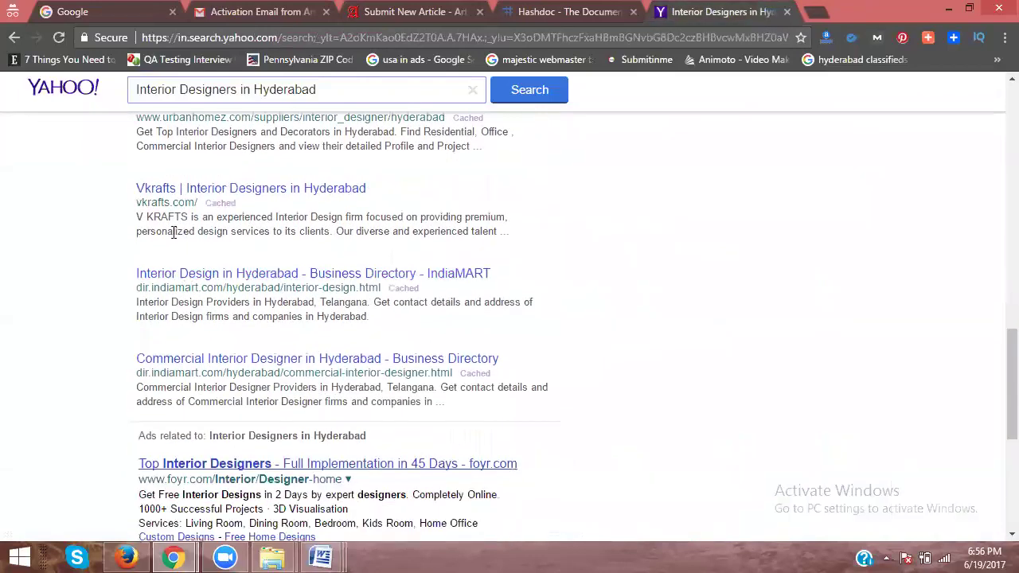
{"action": "scroll", "coordinate": [197, 292], "scroll_direction": "down", "scroll_amount": 1}
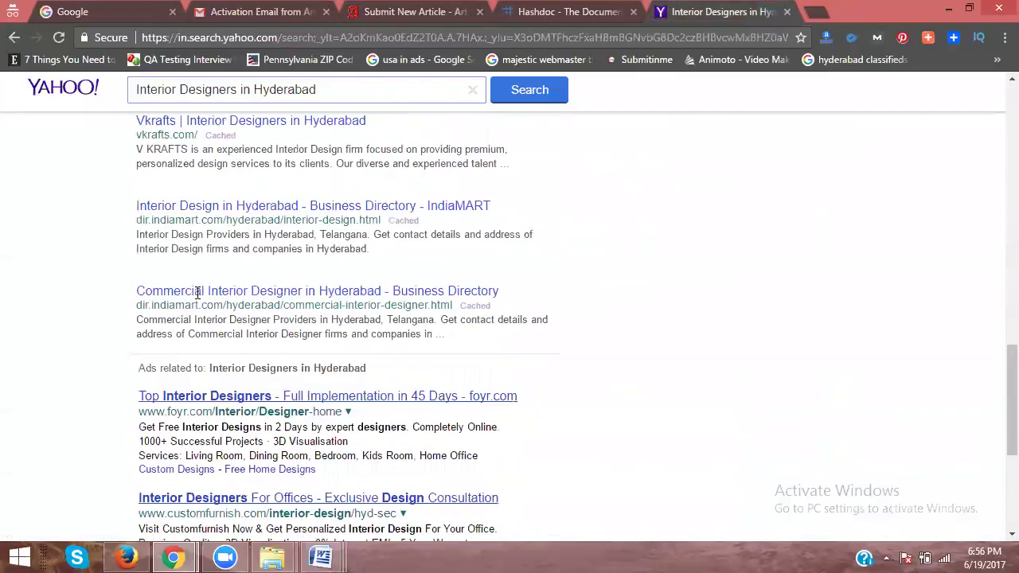
{"action": "scroll", "coordinate": [198, 292], "scroll_direction": "down", "scroll_amount": 4}
Step: Browse page 3 of the Yahoo results for Interior Designers in Hyderabad
{"action": "left_click", "coordinate": [221, 429]}
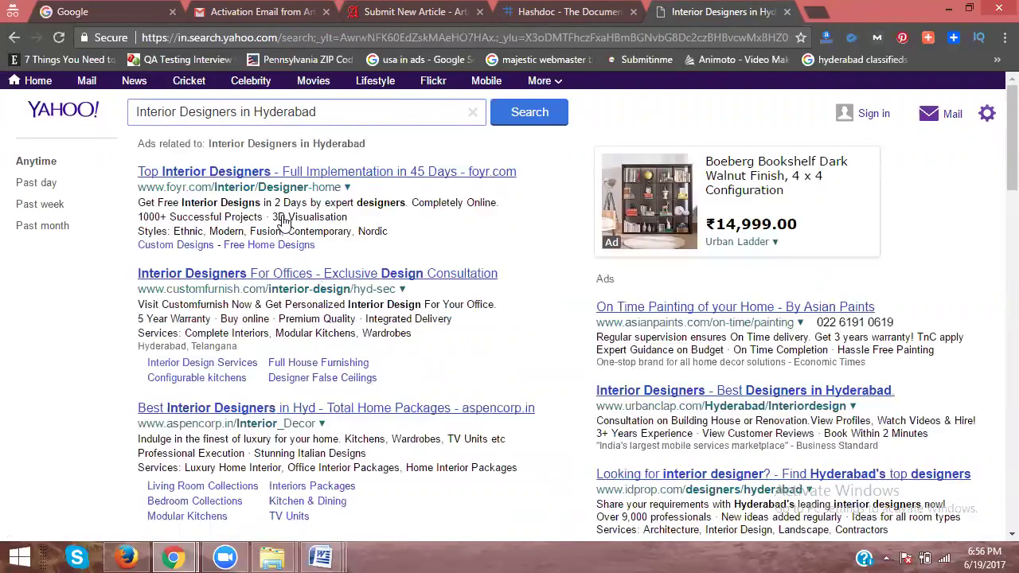
{"action": "scroll", "coordinate": [286, 228], "scroll_direction": "down", "scroll_amount": 4}
{"action": "scroll", "coordinate": [259, 237], "scroll_direction": "down", "scroll_amount": 5}
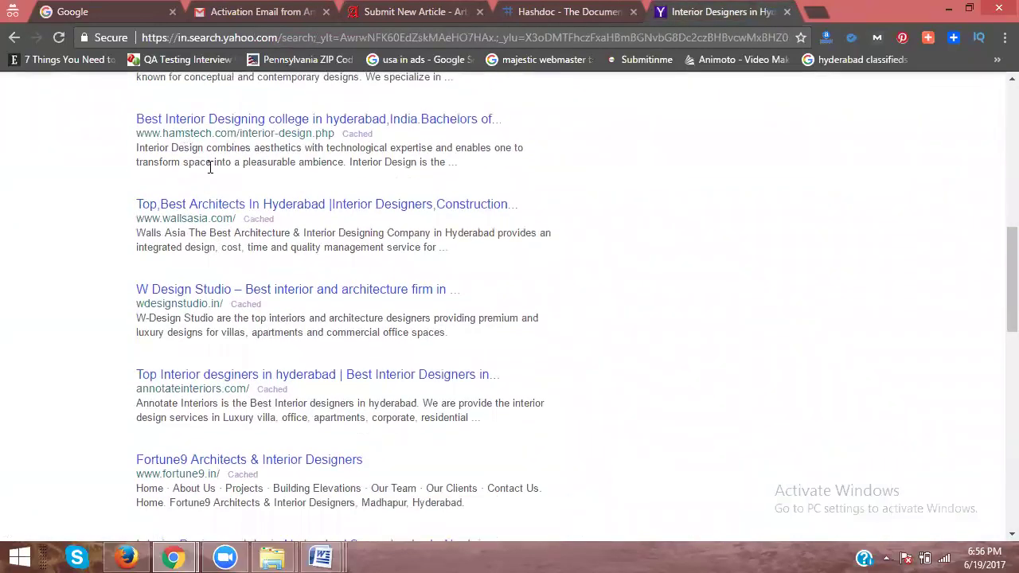
{"action": "scroll", "coordinate": [192, 234], "scroll_direction": "down", "scroll_amount": 2}
{"action": "scroll", "coordinate": [192, 234], "scroll_direction": "down", "scroll_amount": 4}
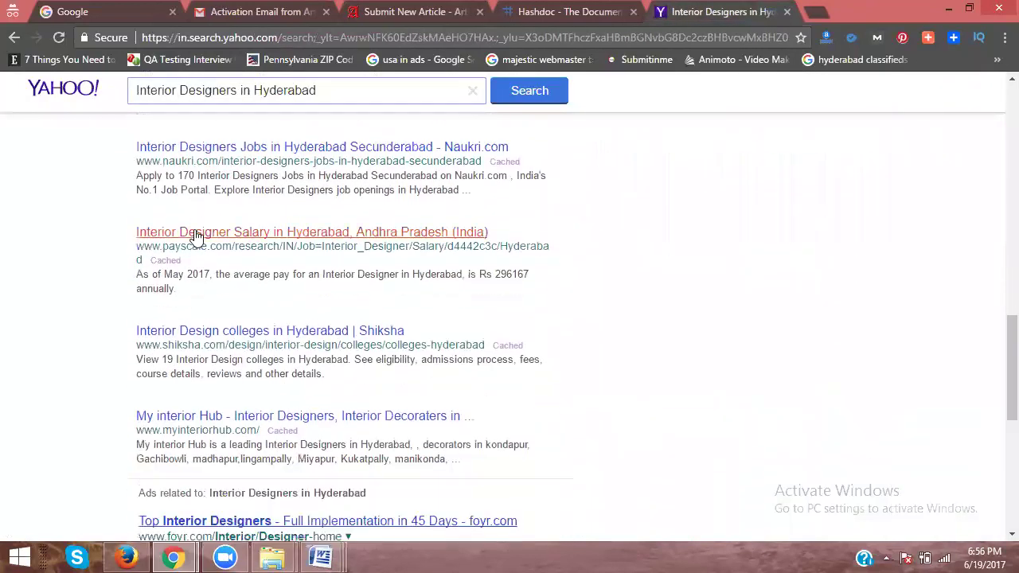
{"action": "scroll", "coordinate": [197, 236], "scroll_direction": "down", "scroll_amount": 2}
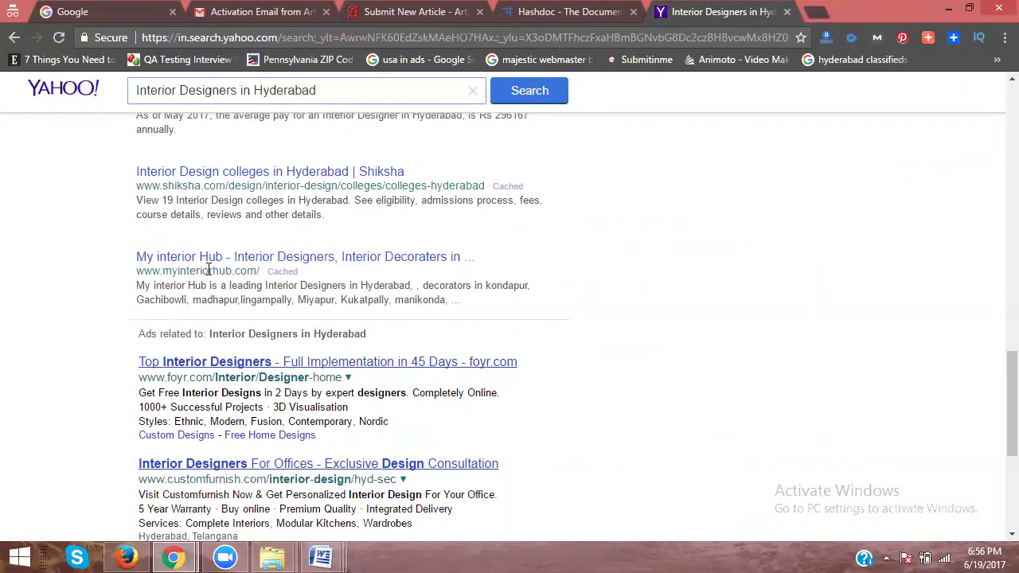
{"action": "scroll", "coordinate": [210, 272], "scroll_direction": "down", "scroll_amount": 4}
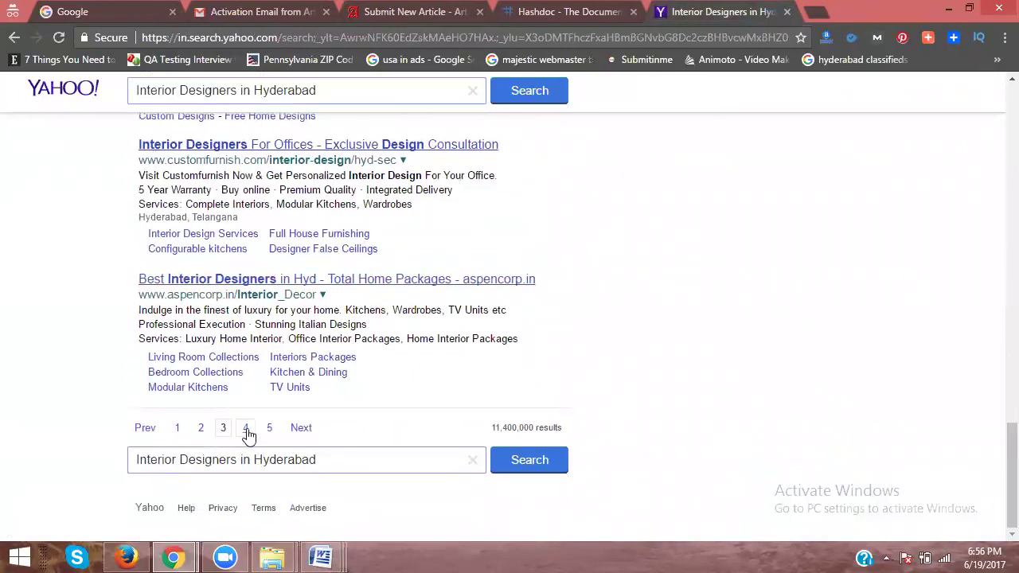
Step: Browse page 4 of the results, then close the Yahoo results tab
{"action": "left_click", "coordinate": [247, 430]}
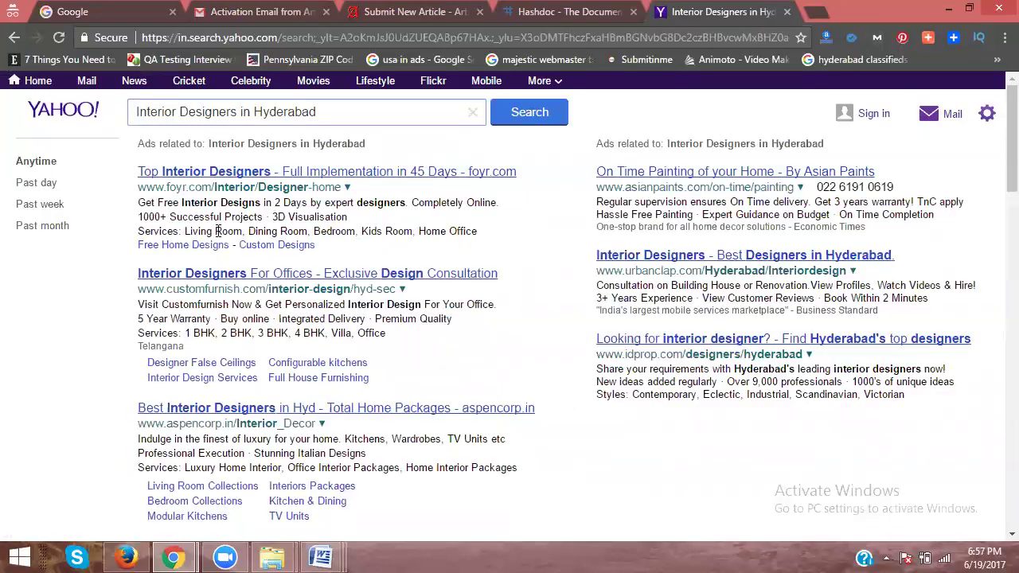
{"action": "scroll", "coordinate": [278, 301], "scroll_direction": "down", "scroll_amount": 5}
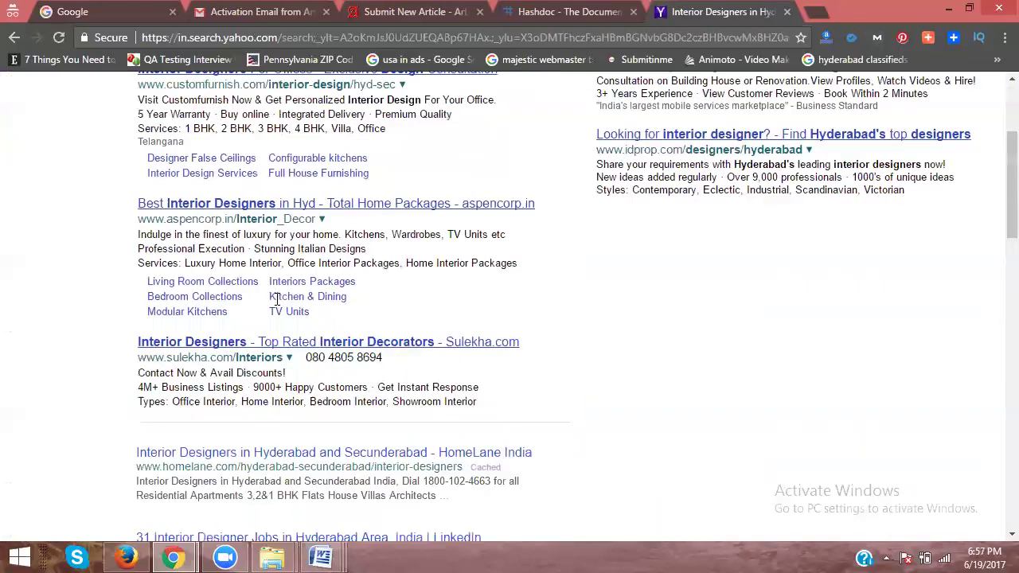
{"action": "scroll", "coordinate": [269, 294], "scroll_direction": "down", "scroll_amount": 2}
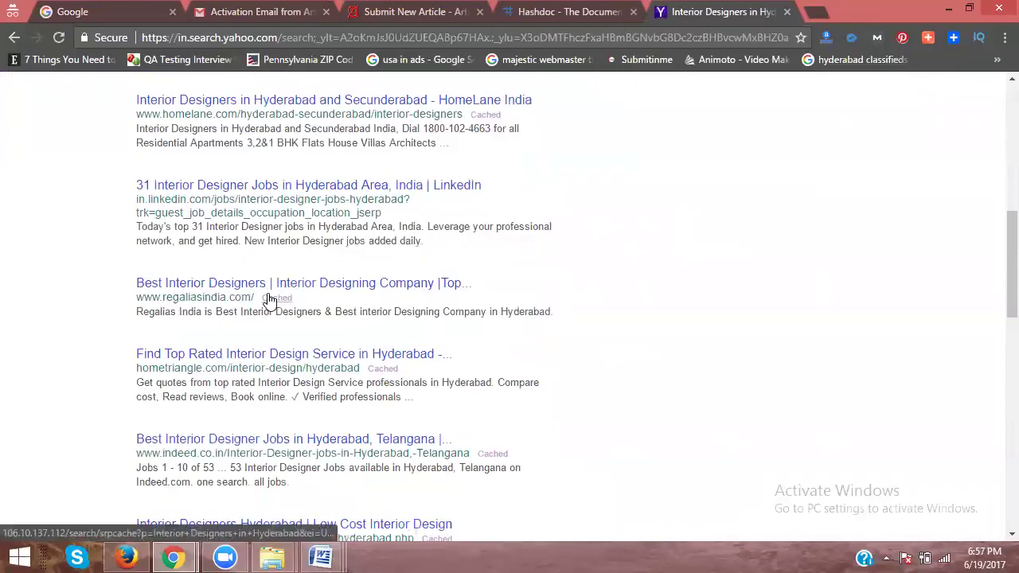
{"action": "scroll", "coordinate": [269, 301], "scroll_direction": "up", "scroll_amount": 1}
{"action": "scroll", "coordinate": [199, 330], "scroll_direction": "down", "scroll_amount": 6}
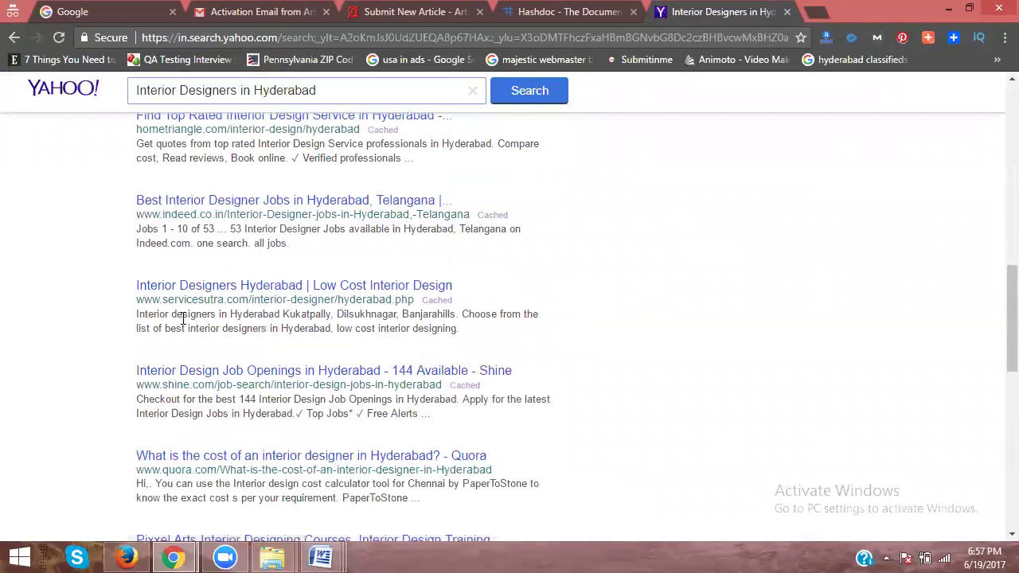
{"action": "scroll", "coordinate": [207, 318], "scroll_direction": "down", "scroll_amount": 2}
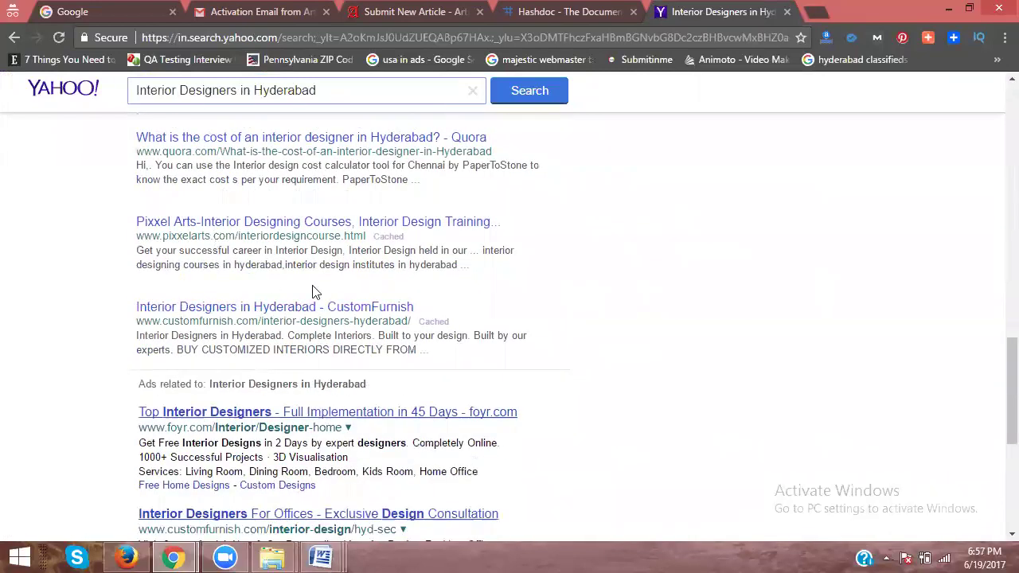
{"action": "left_click", "coordinate": [785, 13]}
Step: Fill the Hashdoc sign-up form with full name 'nifty interio', a username, e-mail and password
{"action": "type", "text": "nifty interio"}
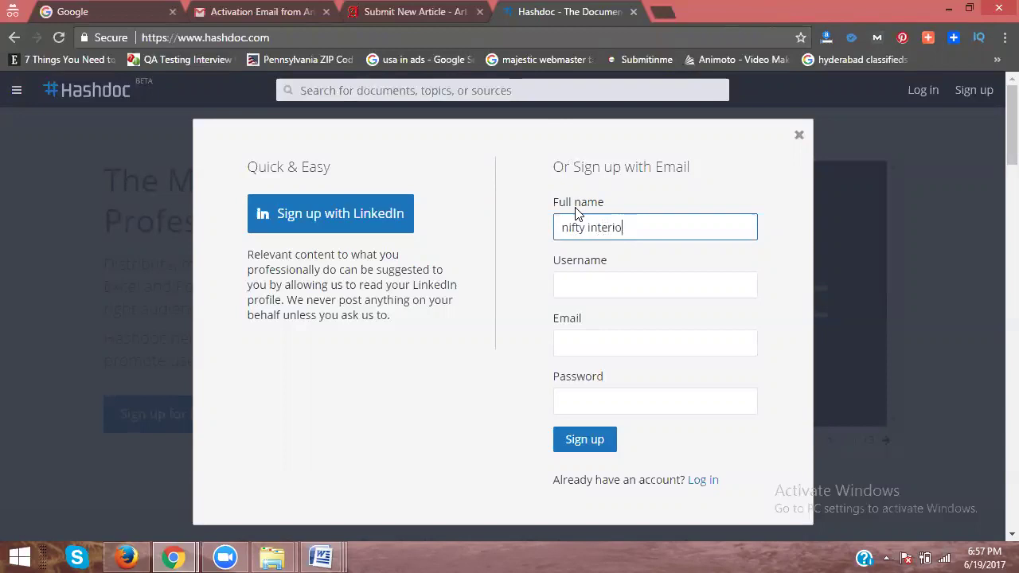
{"action": "left_click", "coordinate": [626, 286]}
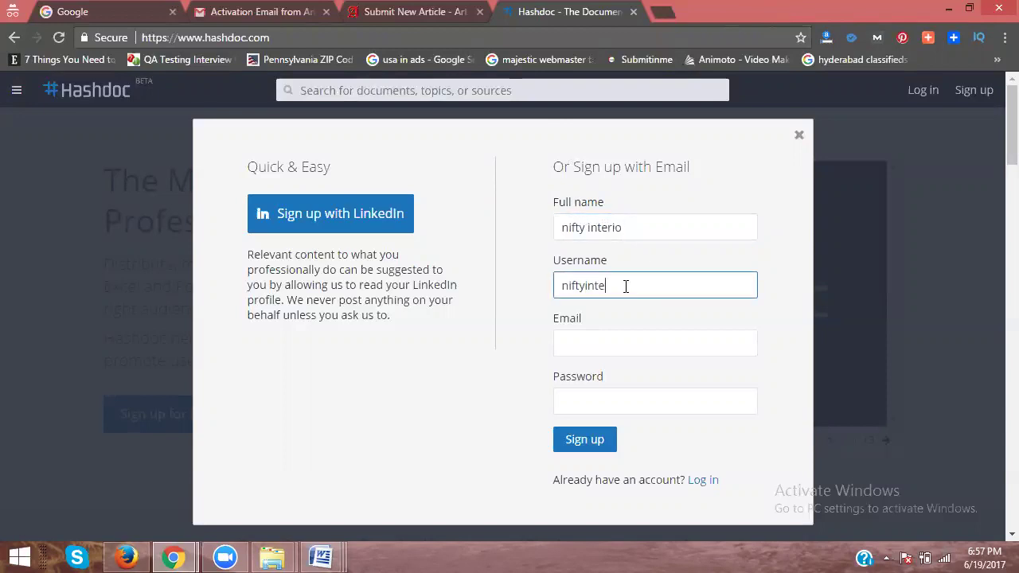
{"action": "key", "text": "BackSpace"}
{"action": "key", "text": "Tab"}
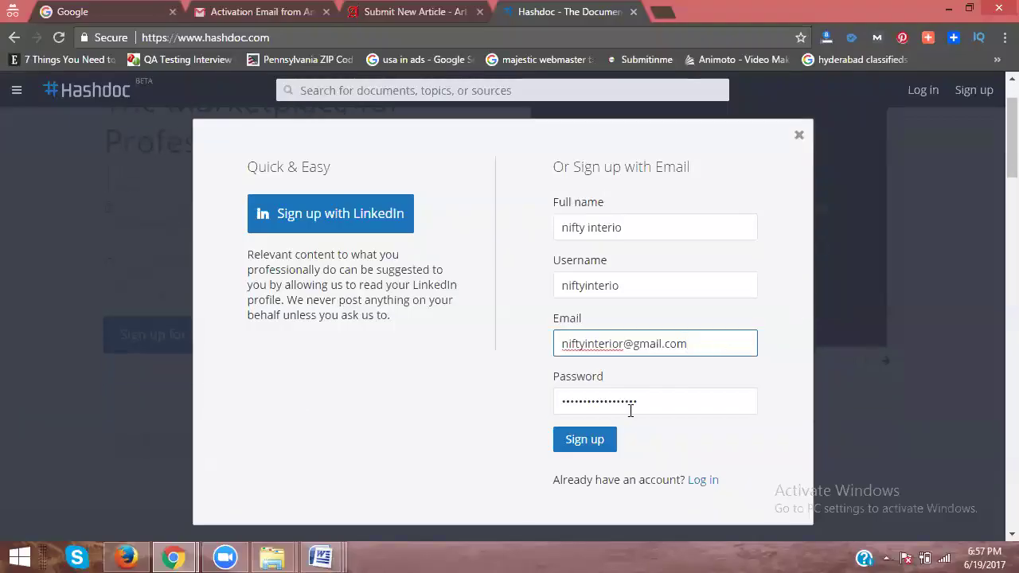
{"action": "left_click", "coordinate": [594, 443]}
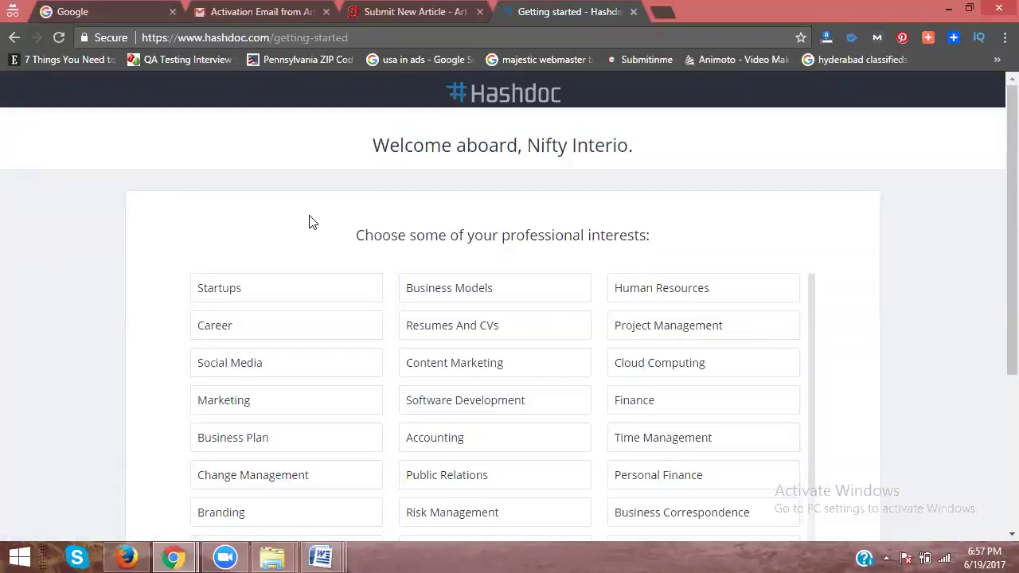
Step: Tick Marketing, Branding and Advertising in the Hashdoc interests grid
{"action": "scroll", "coordinate": [995, 152], "scroll_direction": "down", "scroll_amount": 2}
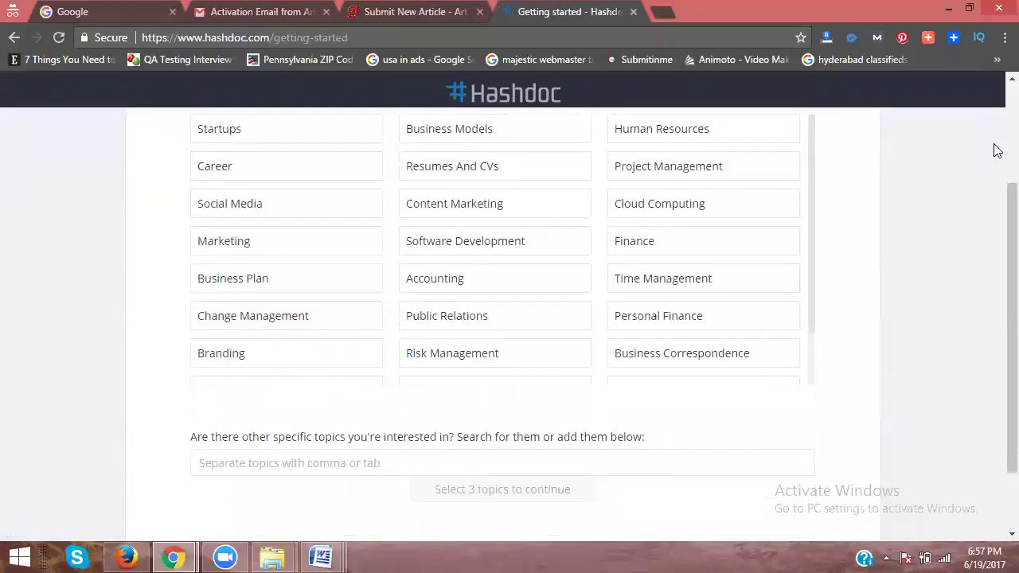
{"action": "scroll", "coordinate": [998, 151], "scroll_direction": "up", "scroll_amount": 1}
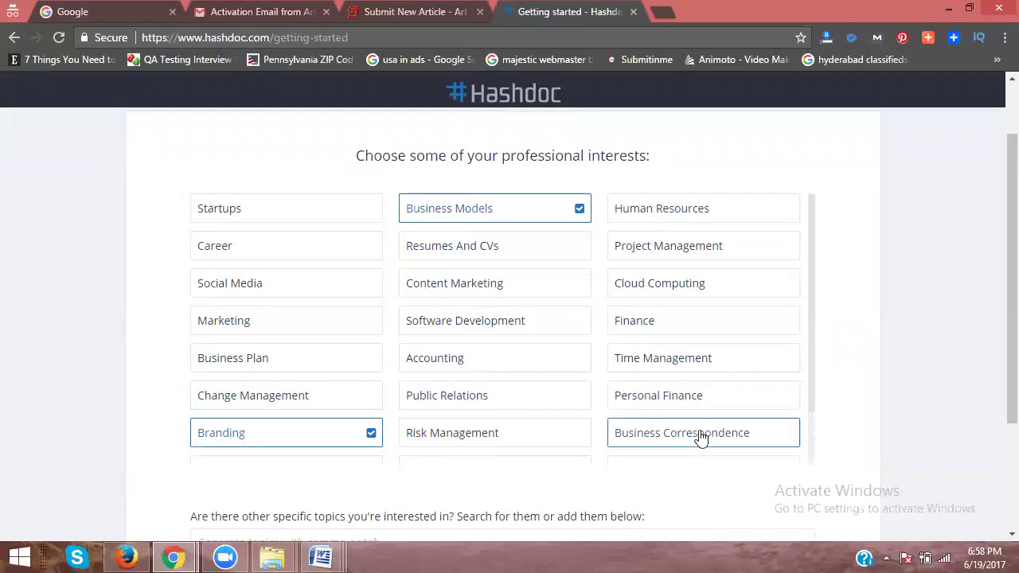
{"action": "scroll", "coordinate": [820, 301], "scroll_direction": "down", "scroll_amount": 2}
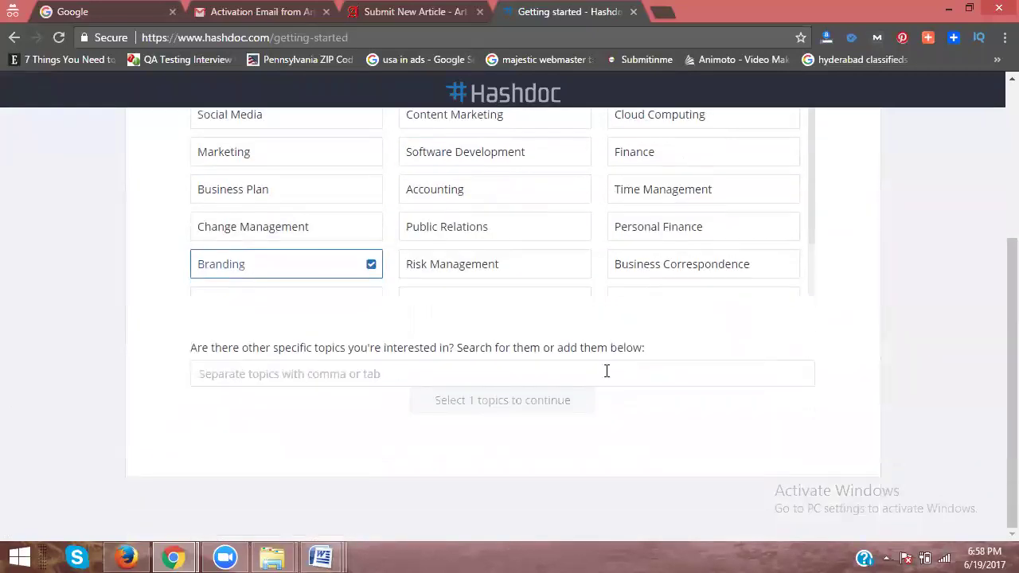
{"action": "left_click", "coordinate": [371, 378]}
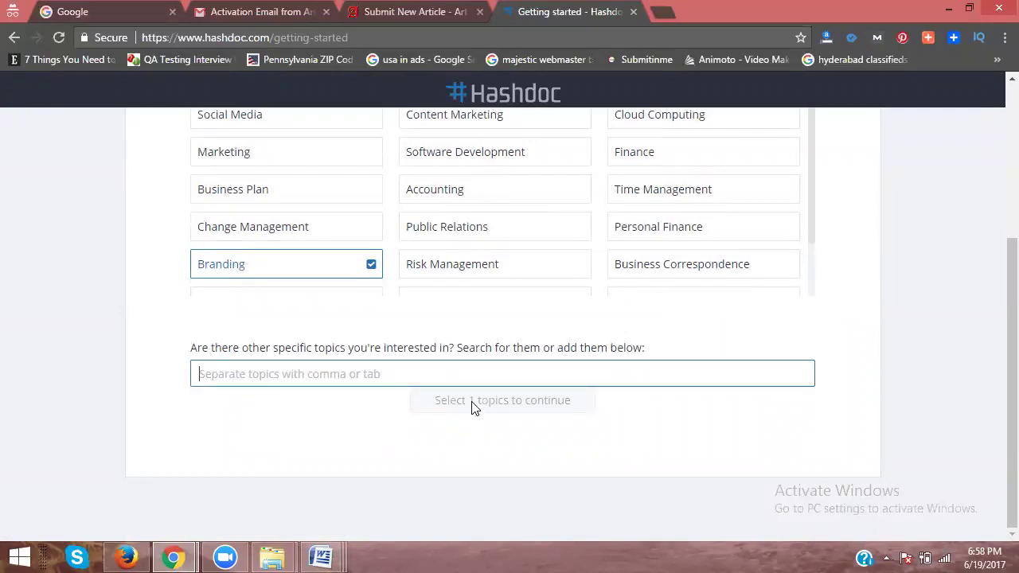
{"action": "scroll", "coordinate": [481, 374], "scroll_direction": "up", "scroll_amount": 3}
{"action": "scroll", "coordinate": [452, 365], "scroll_direction": "down", "scroll_amount": 2}
{"action": "left_click", "coordinate": [324, 340]}
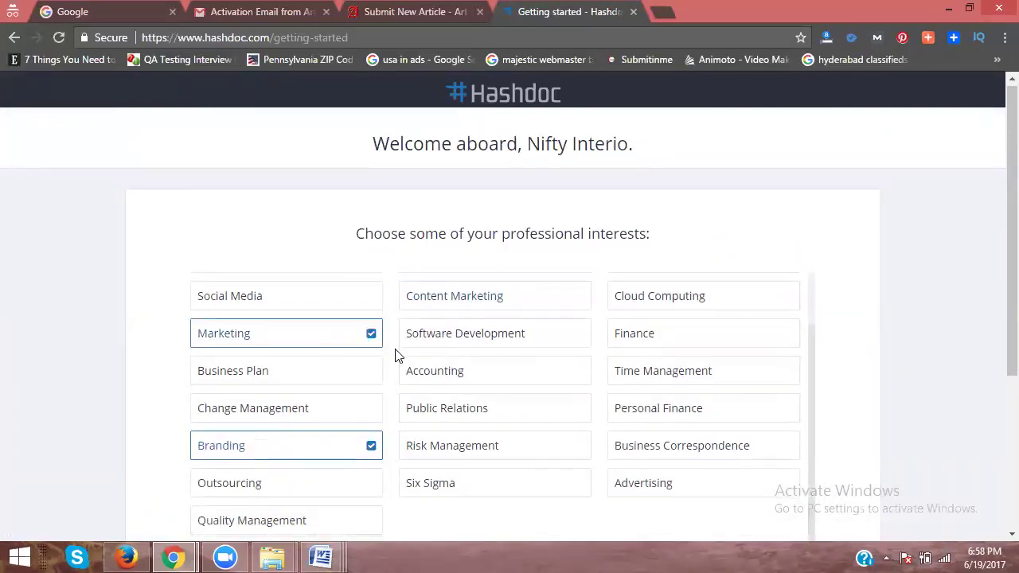
{"action": "scroll", "coordinate": [396, 355], "scroll_direction": "down", "scroll_amount": 1}
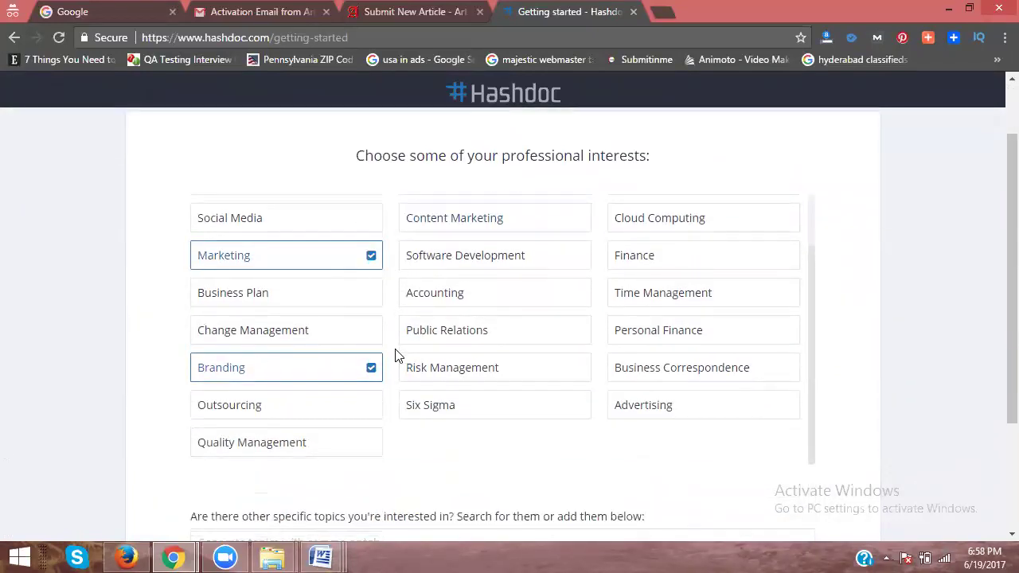
{"action": "left_click", "coordinate": [628, 402]}
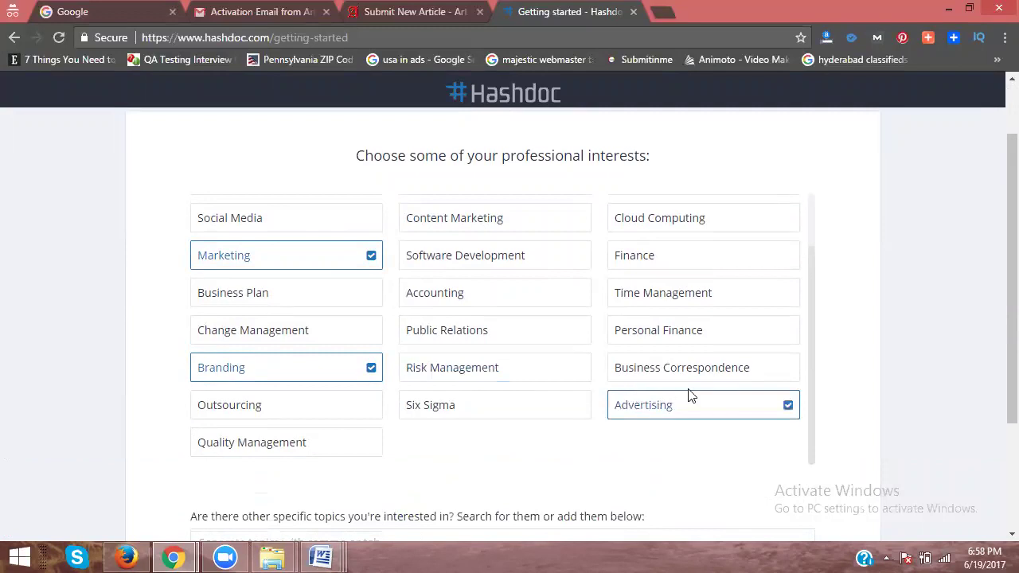
{"action": "scroll", "coordinate": [690, 396], "scroll_direction": "down", "scroll_amount": 2}
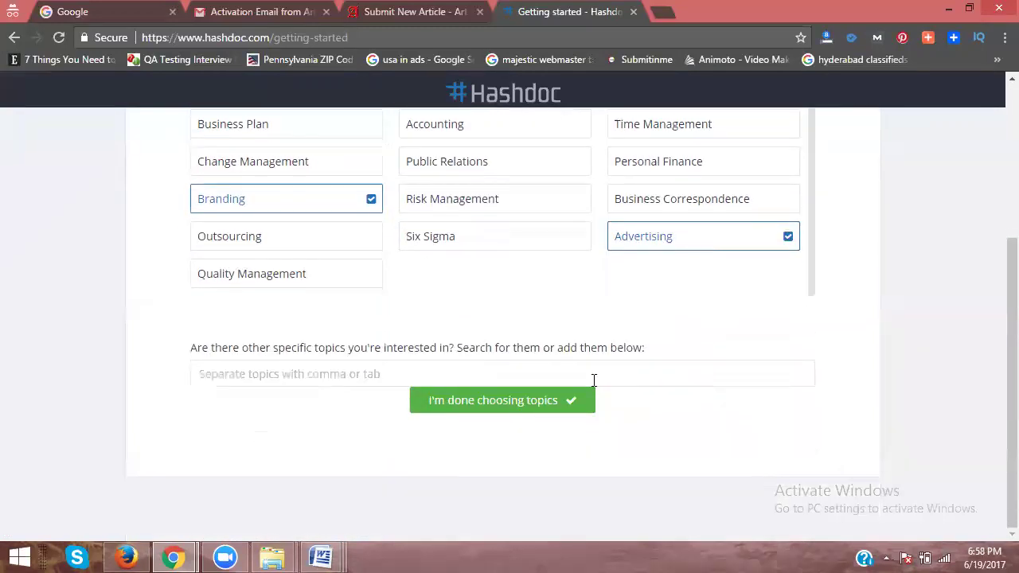
{"action": "left_click", "coordinate": [360, 374]}
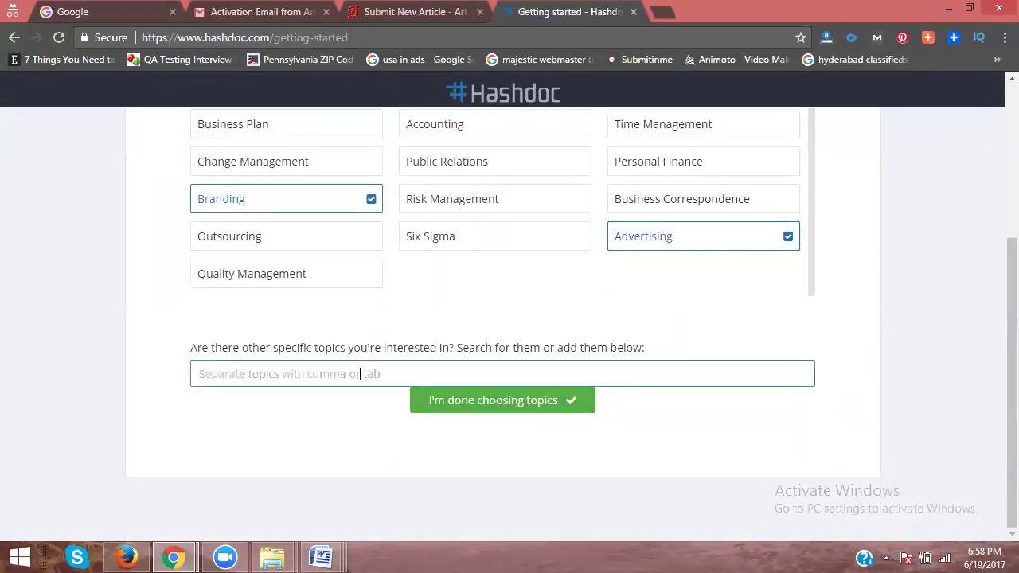
Step: Add topics interior designers, interior design, interior designer and interiors, then finish topic selection
{"action": "type", "text": "interior desig"}
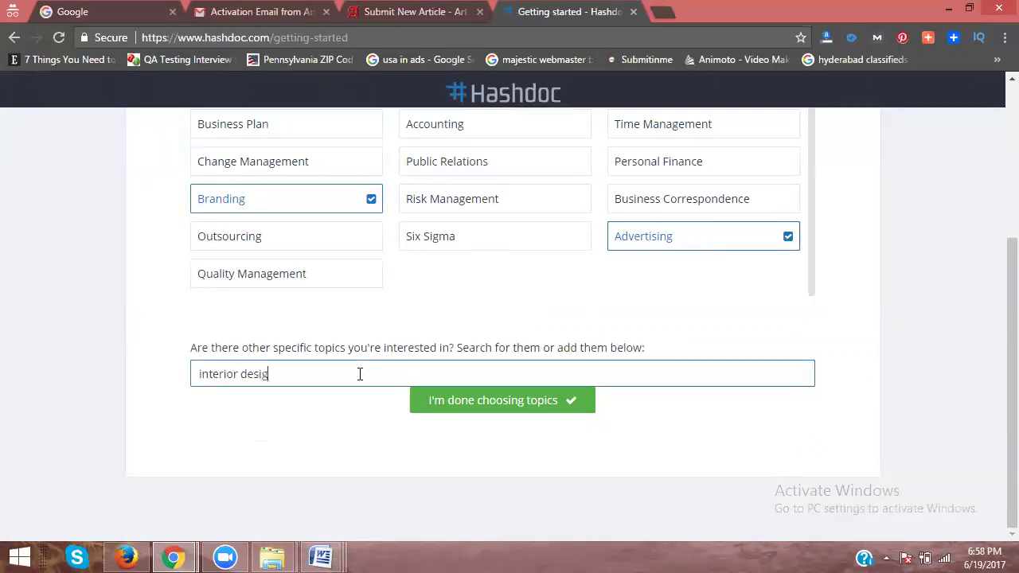
{"action": "type", "text": "ners"}
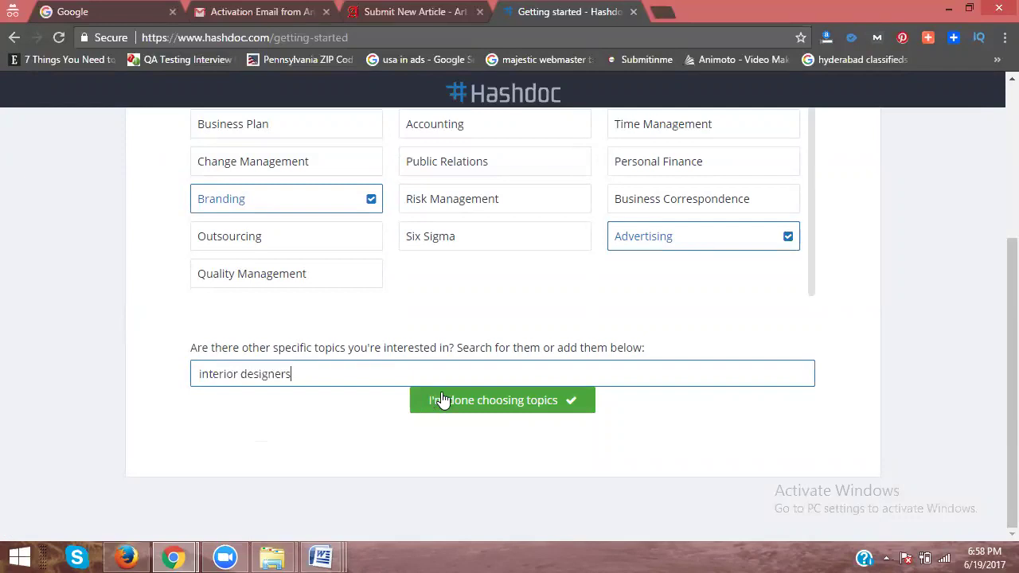
{"action": "key", "text": "Return"}
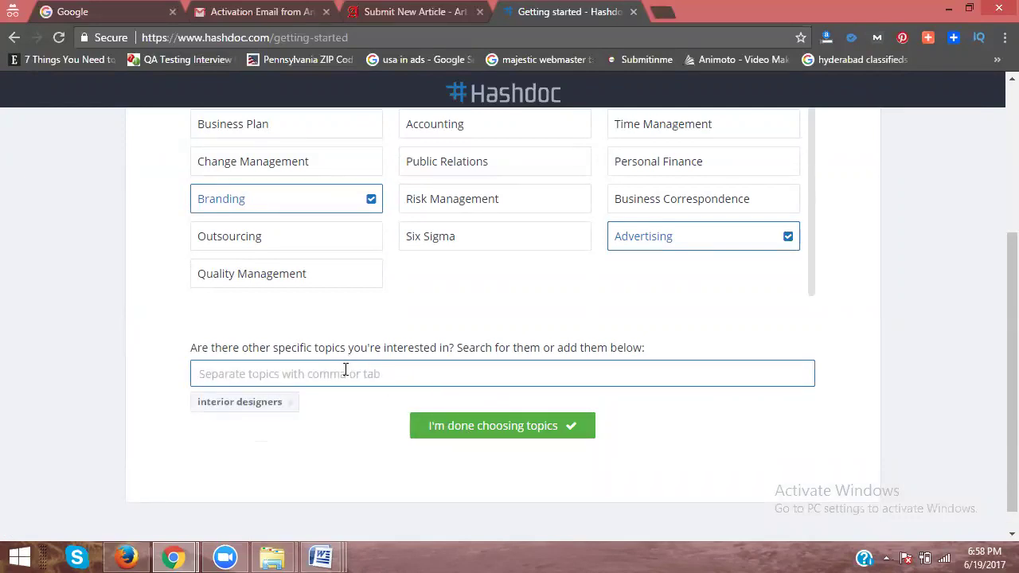
{"action": "type", "text": "interior design"}
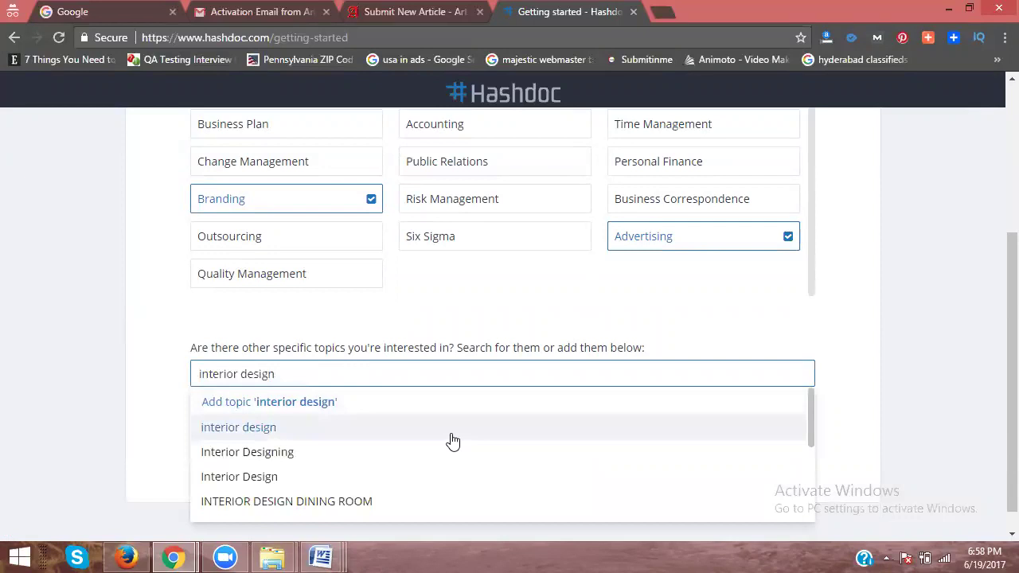
{"action": "left_click", "coordinate": [452, 437]}
{"action": "type", "text": "interior desi"}
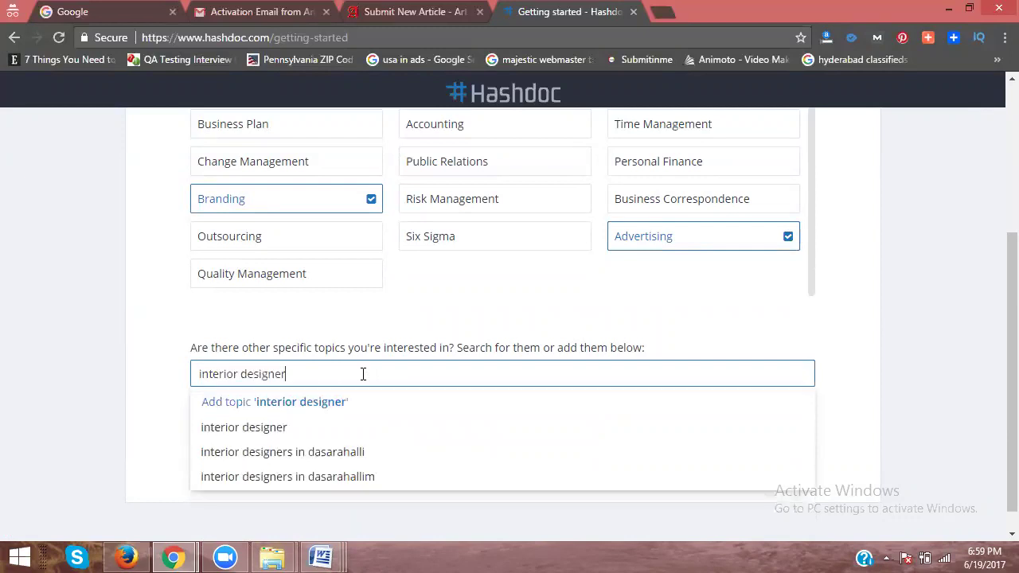
{"action": "left_click", "coordinate": [307, 430]}
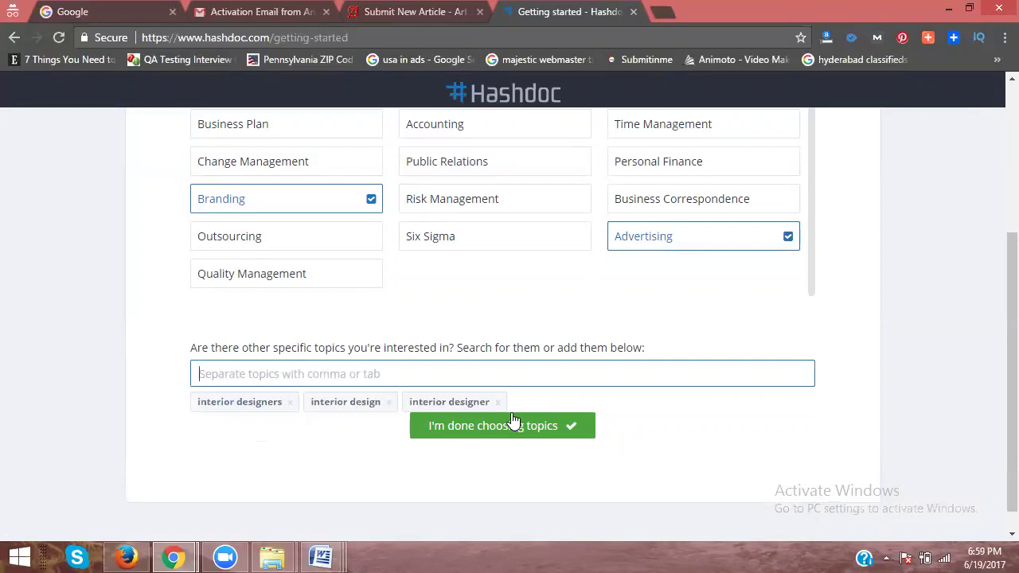
{"action": "type", "text": "interiors"}
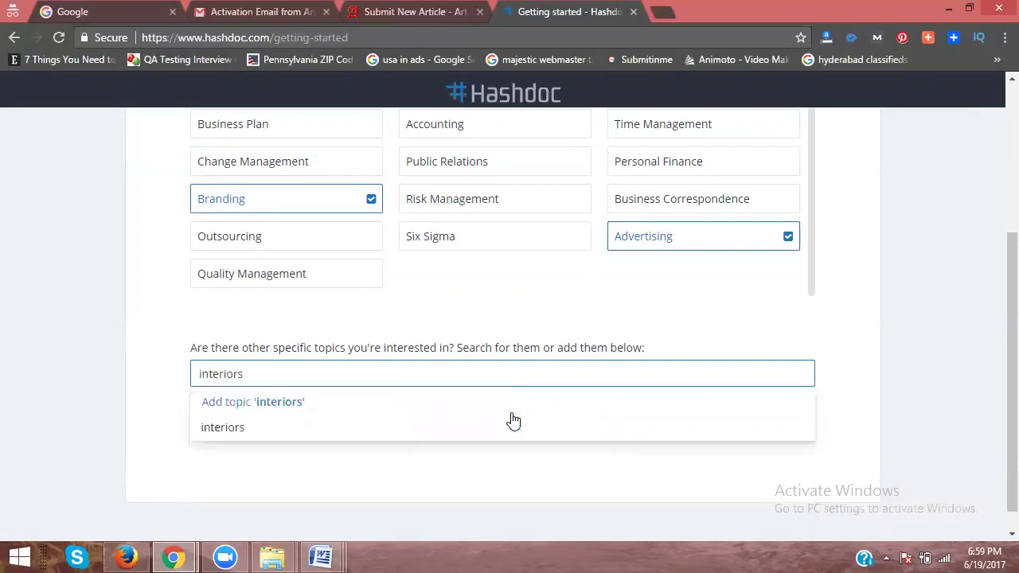
{"action": "left_click", "coordinate": [293, 441]}
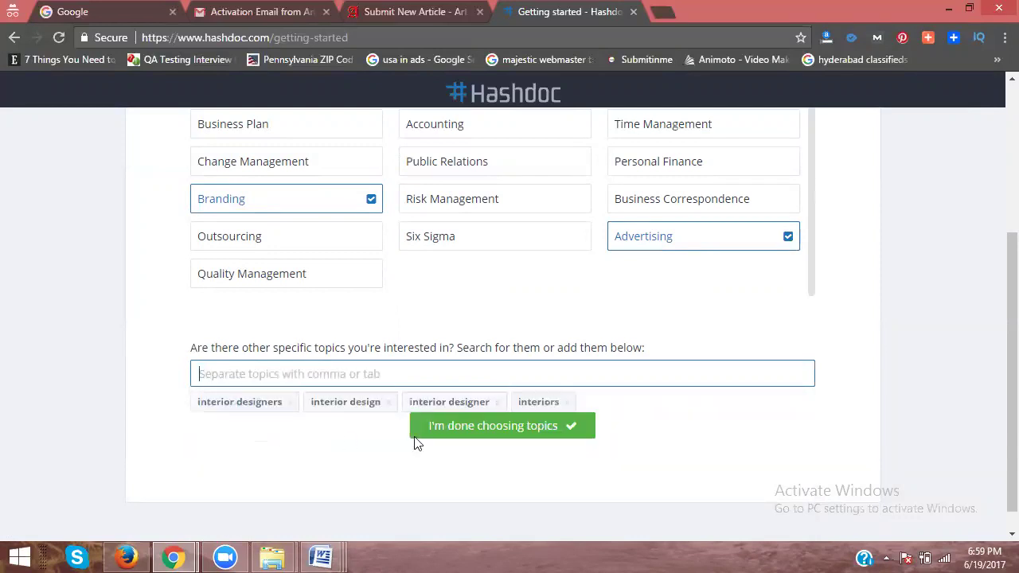
{"action": "left_click", "coordinate": [462, 435]}
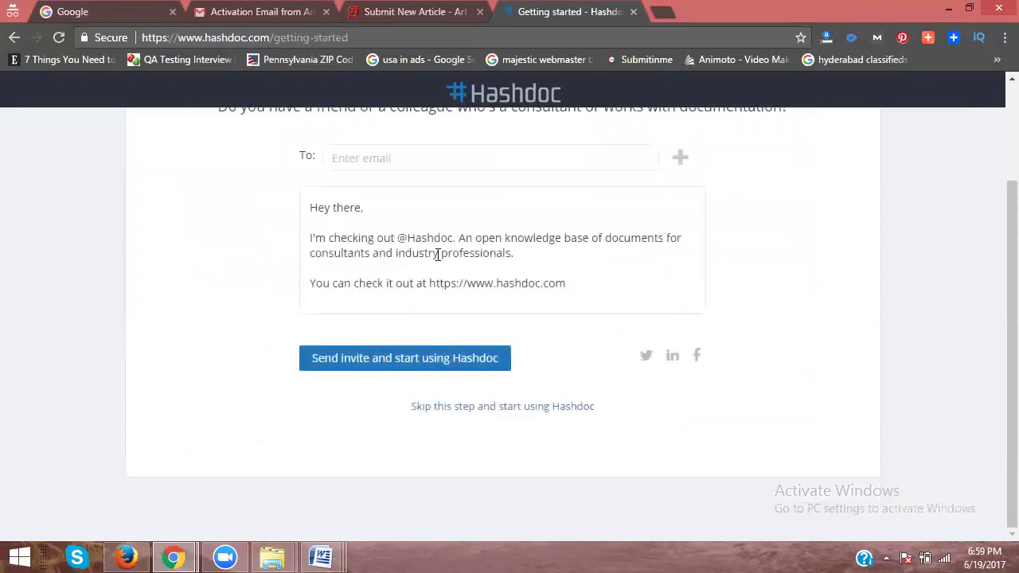
Step: Skip the invite step and go to Settings > Uploads, showing 0 uploads and 0 drafts
{"action": "scroll", "coordinate": [517, 255], "scroll_direction": "down", "scroll_amount": 1}
{"action": "left_click", "coordinate": [493, 407]}
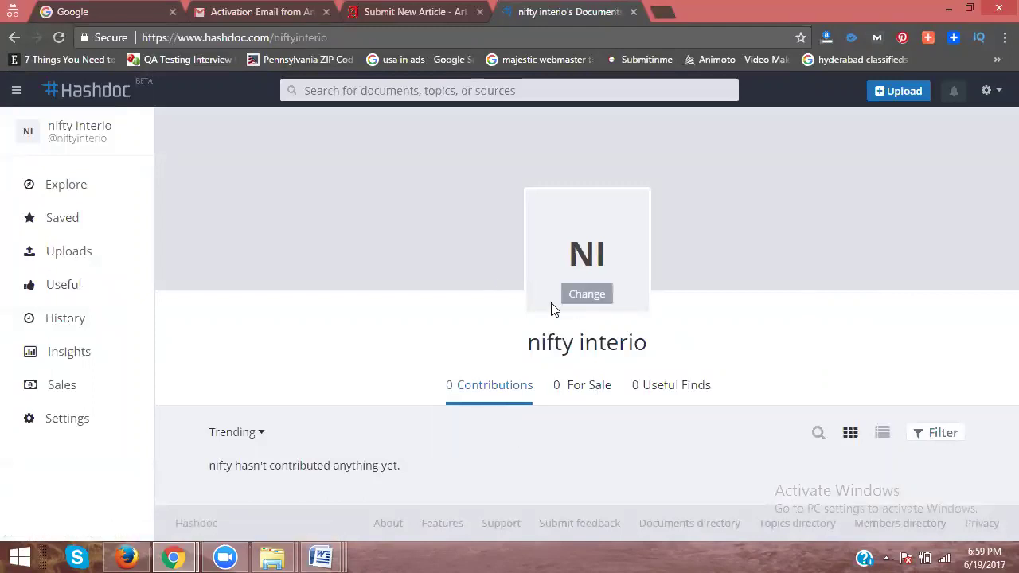
{"action": "left_click", "coordinate": [991, 91]}
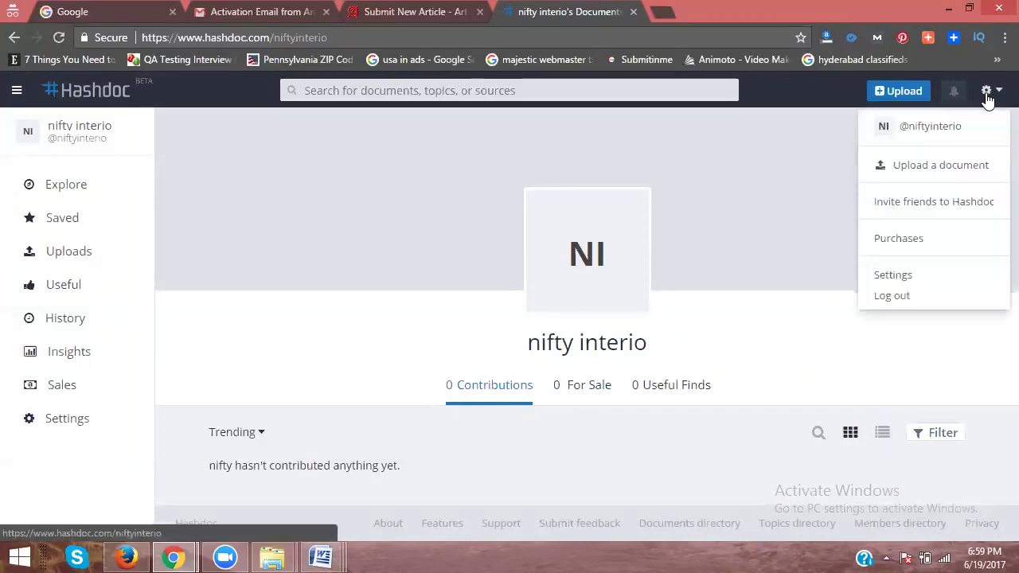
{"action": "left_click", "coordinate": [904, 274]}
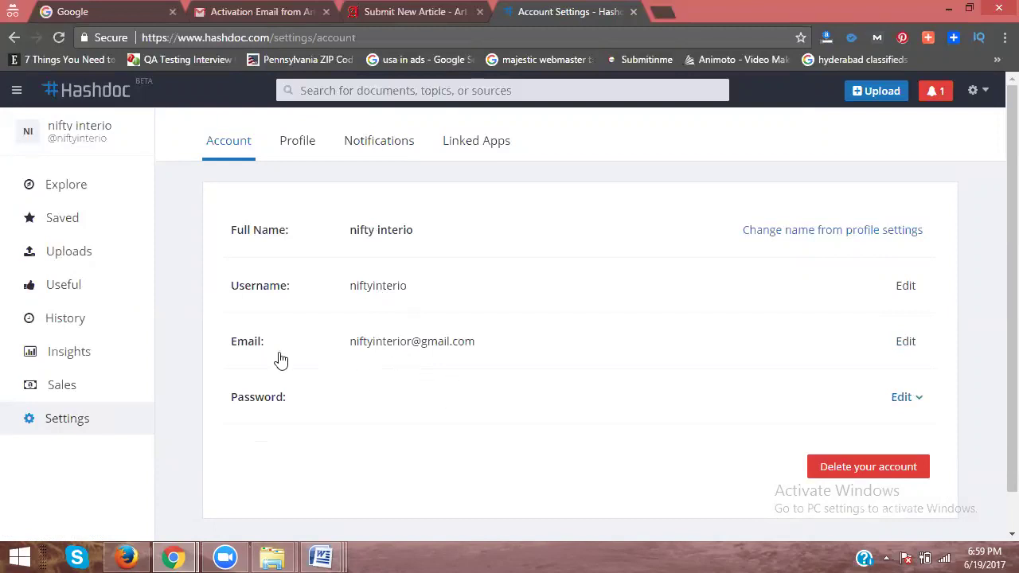
{"action": "left_click", "coordinate": [70, 255]}
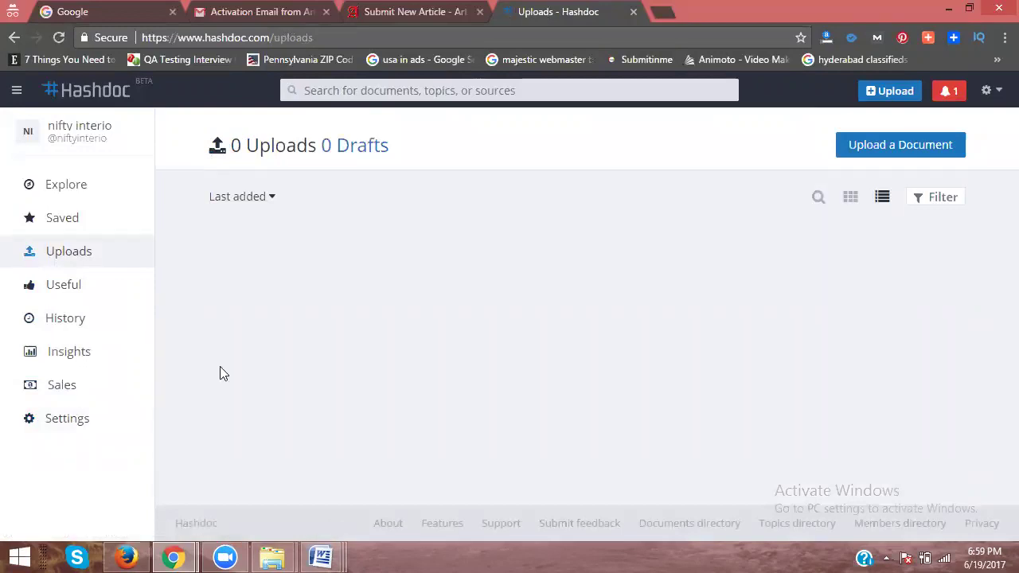
Step: Publish the article as Interior Designers in Hyderabad.pdf and close the Acrobat preview
{"action": "mouse_move", "coordinate": [321, 557]}
{"action": "left_click", "coordinate": [562, 487]}
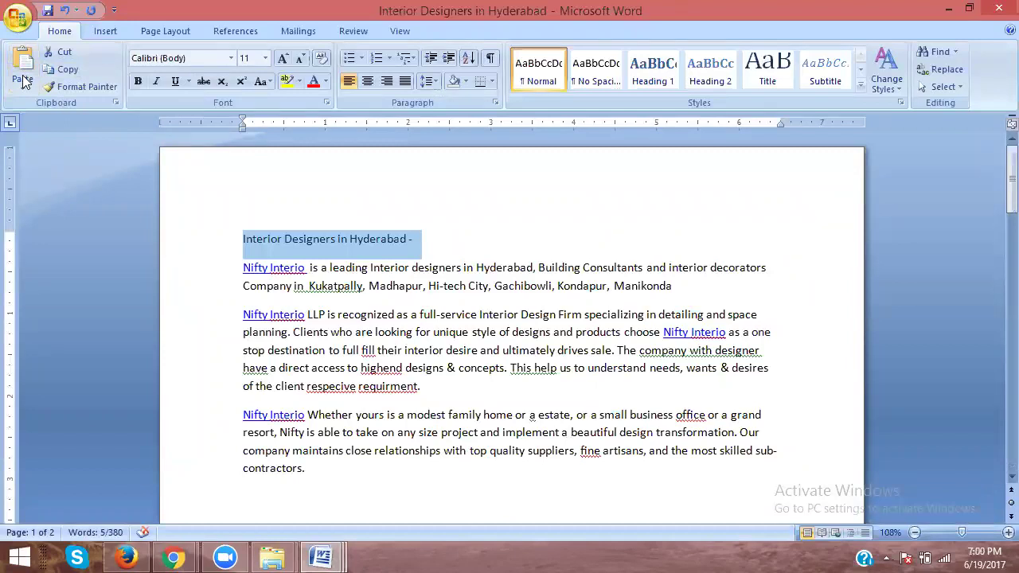
{"action": "left_click", "coordinate": [19, 25]}
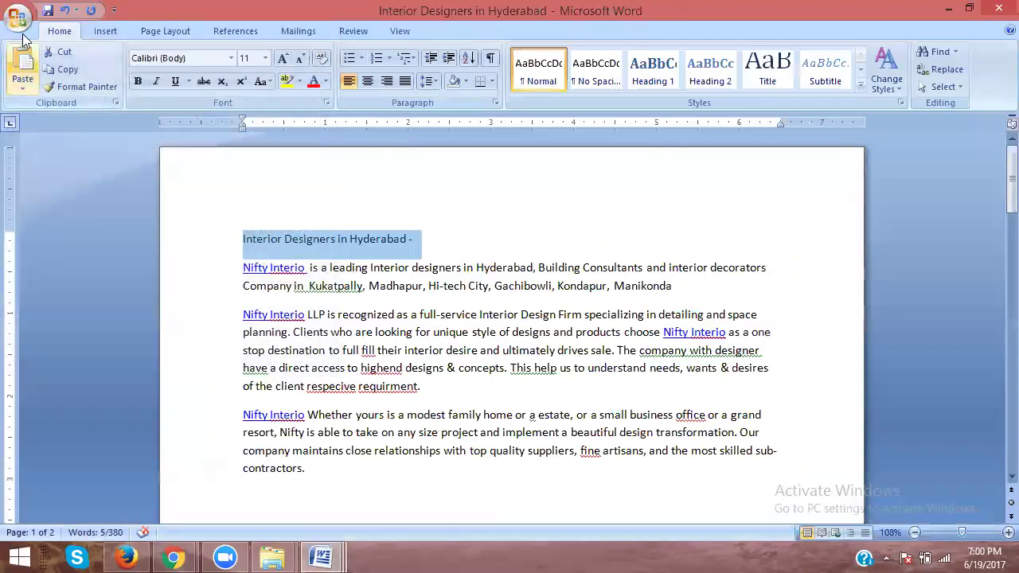
{"action": "left_click", "coordinate": [19, 25]}
{"action": "mouse_move", "coordinate": [72, 159]}
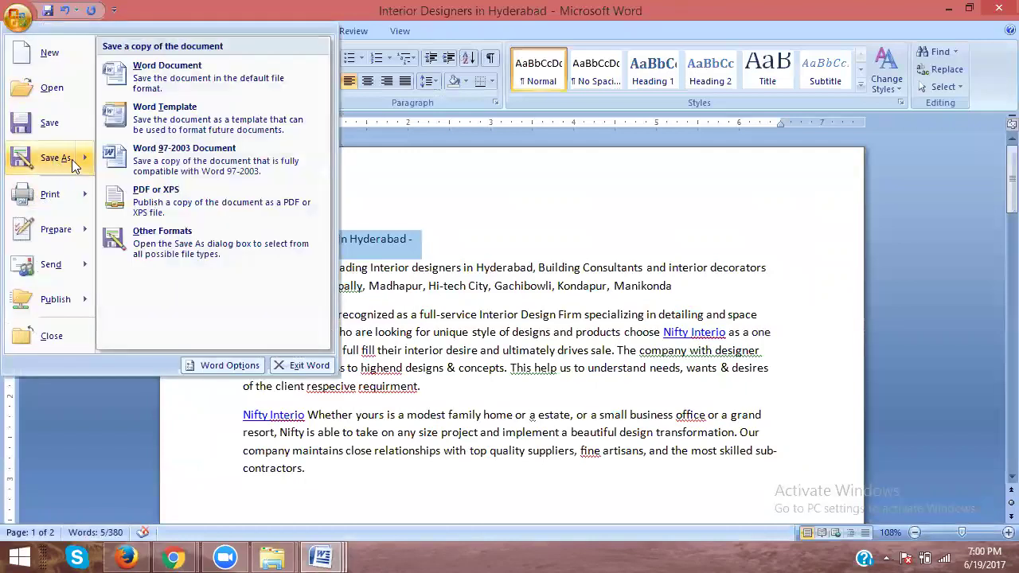
{"action": "left_click", "coordinate": [153, 209]}
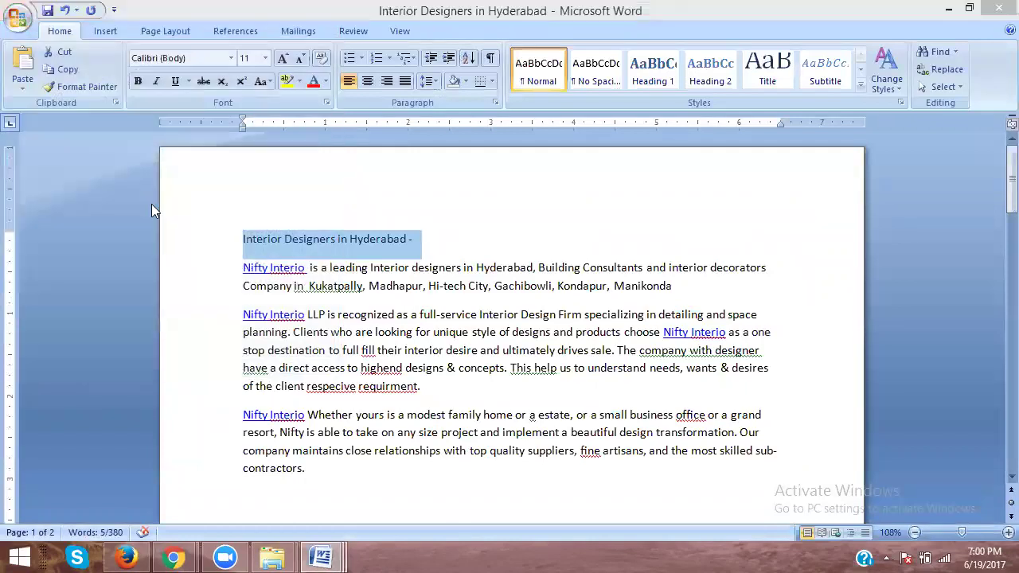
{"action": "left_click", "coordinate": [390, 441]}
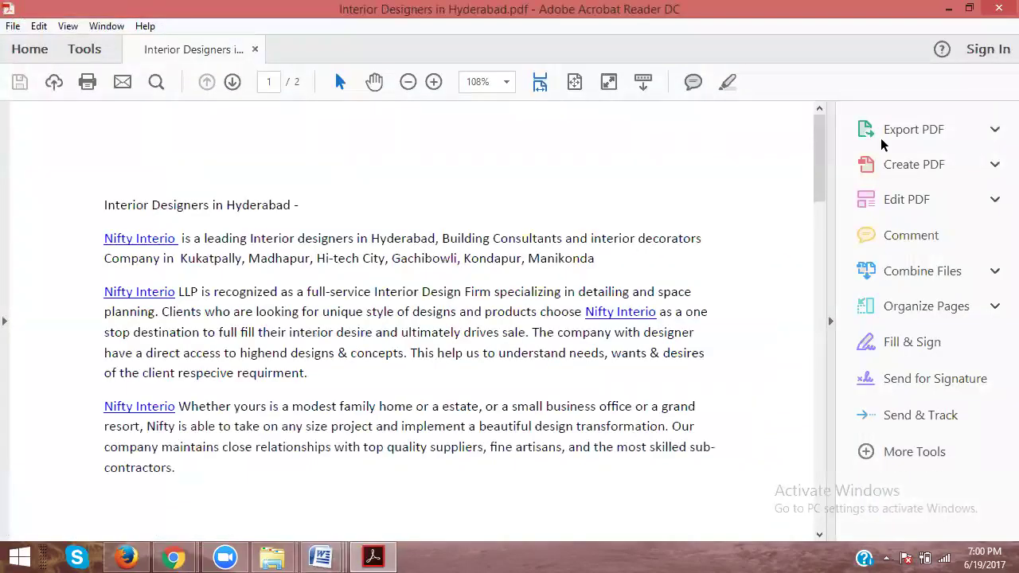
{"action": "left_click", "coordinate": [999, 8]}
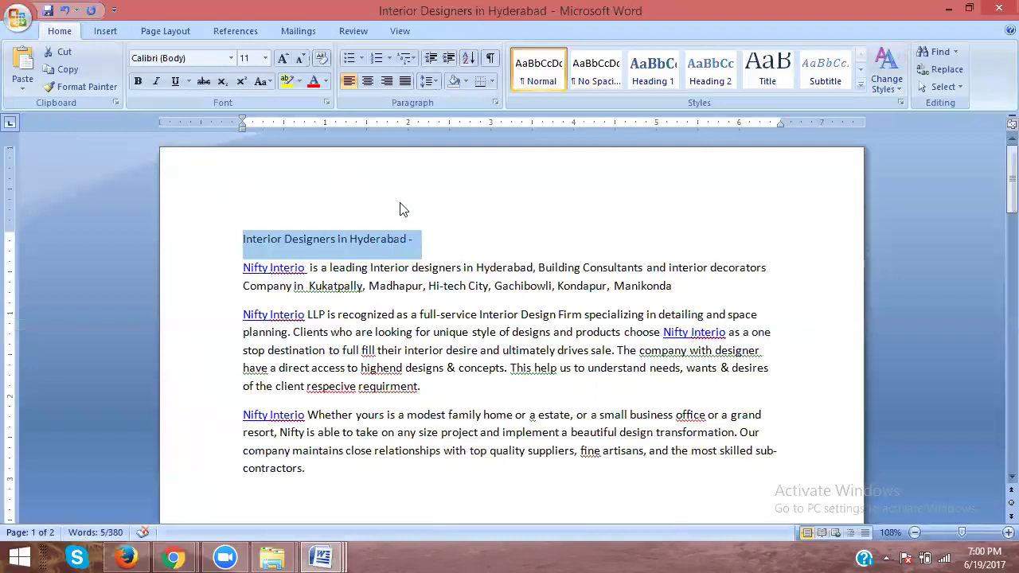
Step: Retitle the article to Interior Designers in KPHB and save it as a Word 97-2003 copy
{"action": "double_click", "coordinate": [382, 238]}
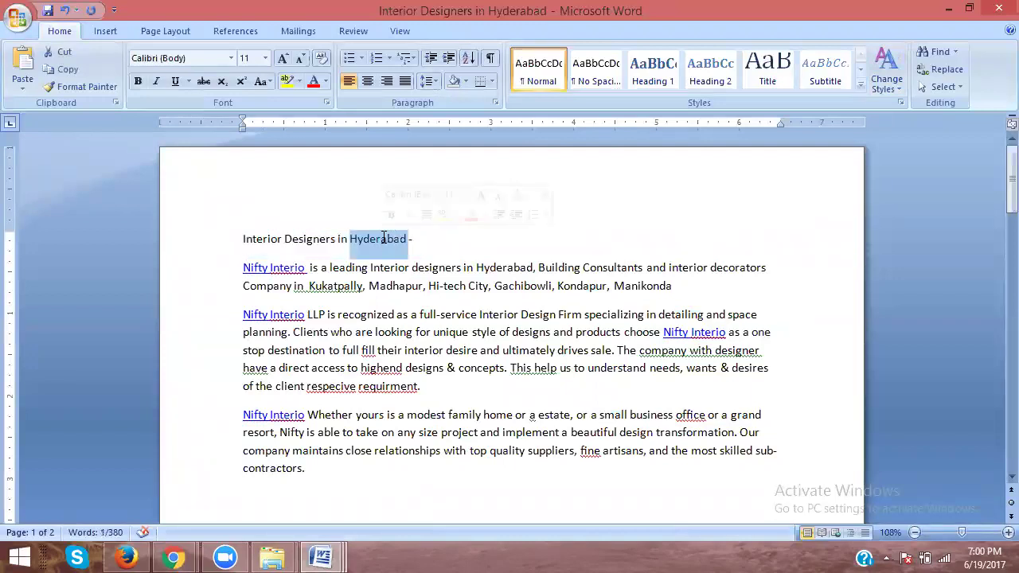
{"action": "type", "text": "KPHB"}
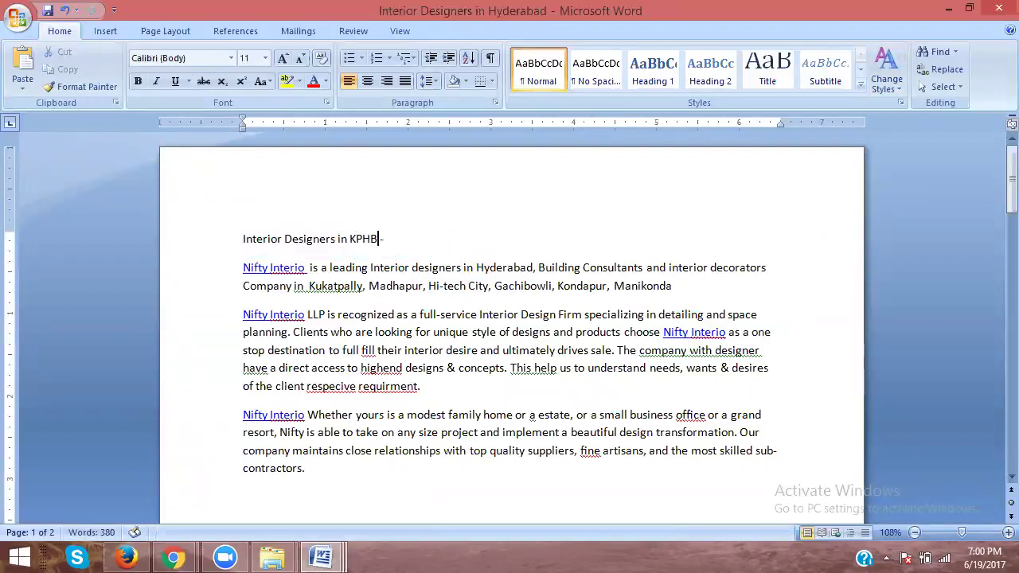
{"action": "key", "text": "shift+Home"}
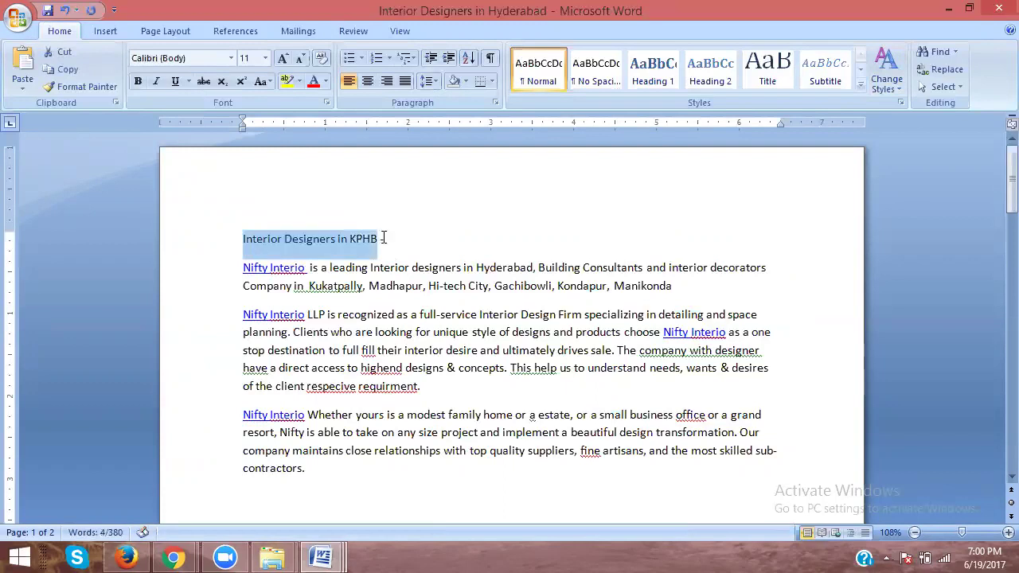
{"action": "left_click", "coordinate": [17, 16]}
{"action": "mouse_move", "coordinate": [40, 163]}
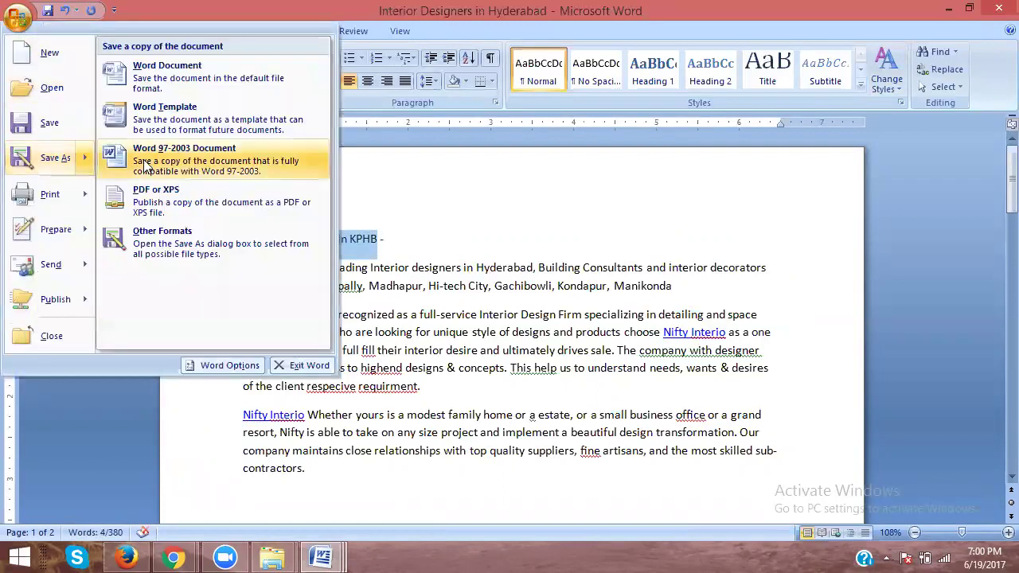
{"action": "left_click", "coordinate": [154, 158]}
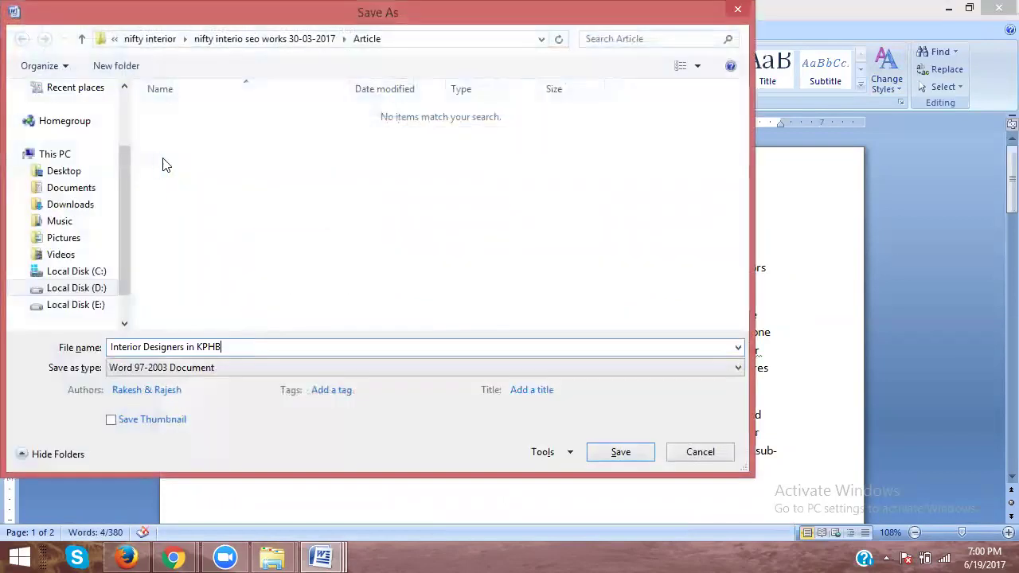
{"action": "left_click", "coordinate": [611, 455]}
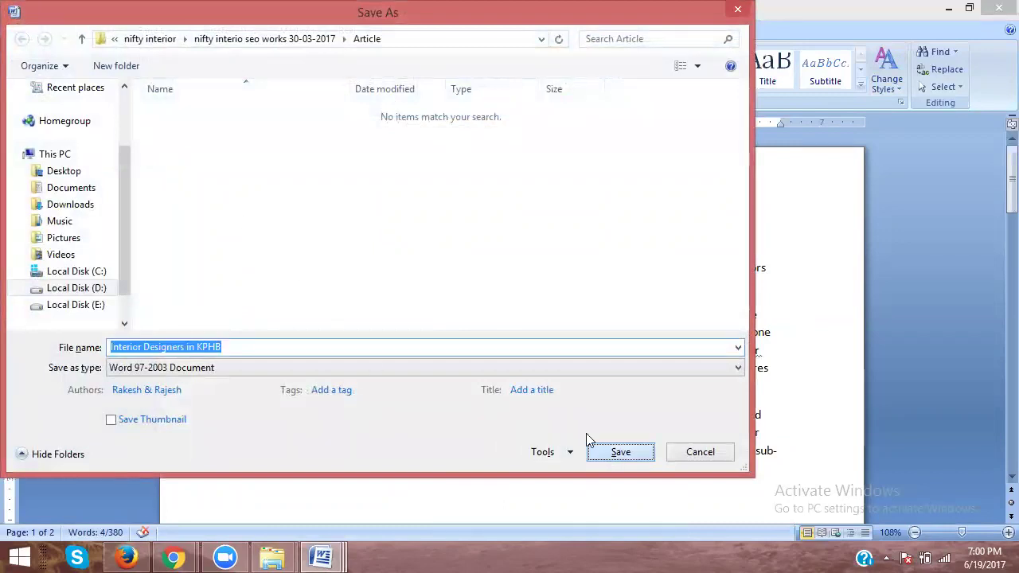
Step: Publish the KPHB version as a PDF and close the preview
{"action": "left_click", "coordinate": [18, 23]}
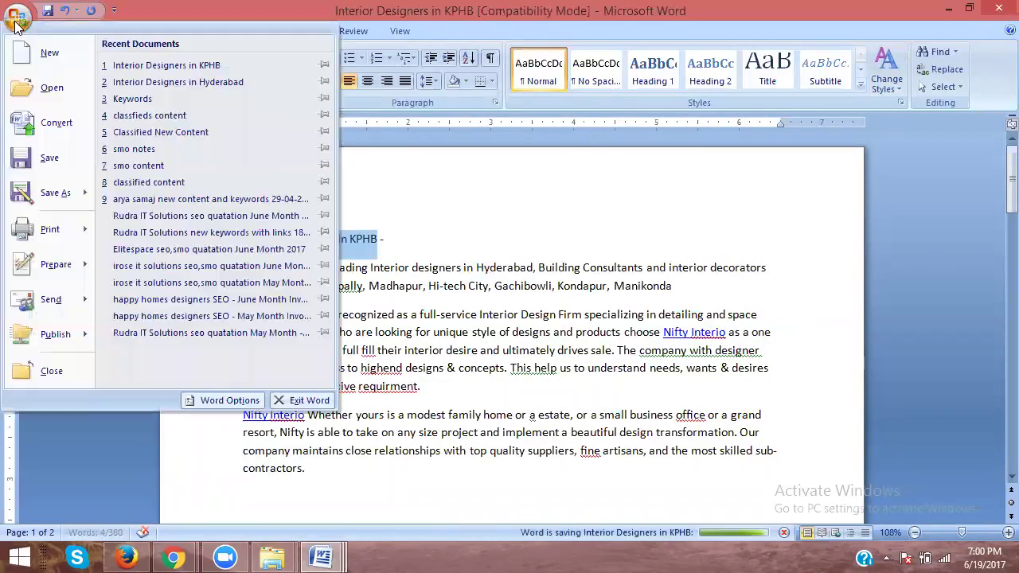
{"action": "mouse_move", "coordinate": [55, 192]}
{"action": "left_click", "coordinate": [127, 193]}
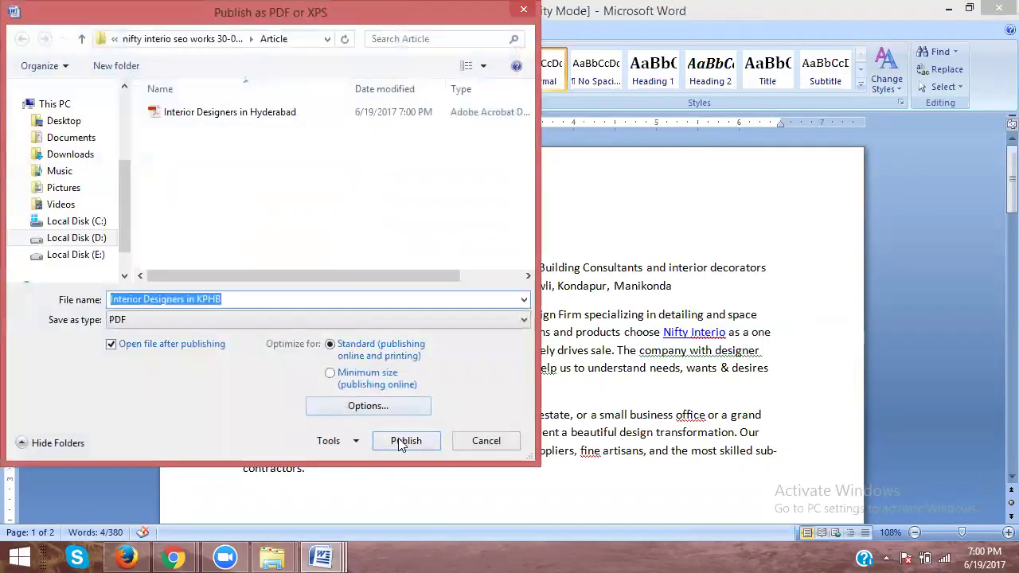
{"action": "left_click", "coordinate": [402, 443]}
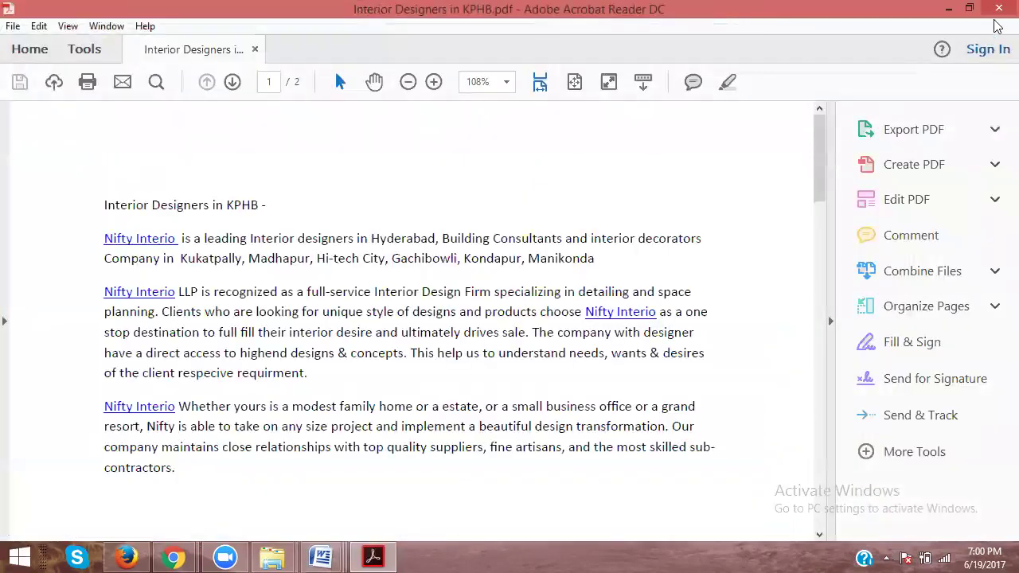
{"action": "left_click", "coordinate": [998, 11]}
Step: Change the title's location to Kukatpally, correcting the typing mistakes
{"action": "double_click", "coordinate": [359, 243]}
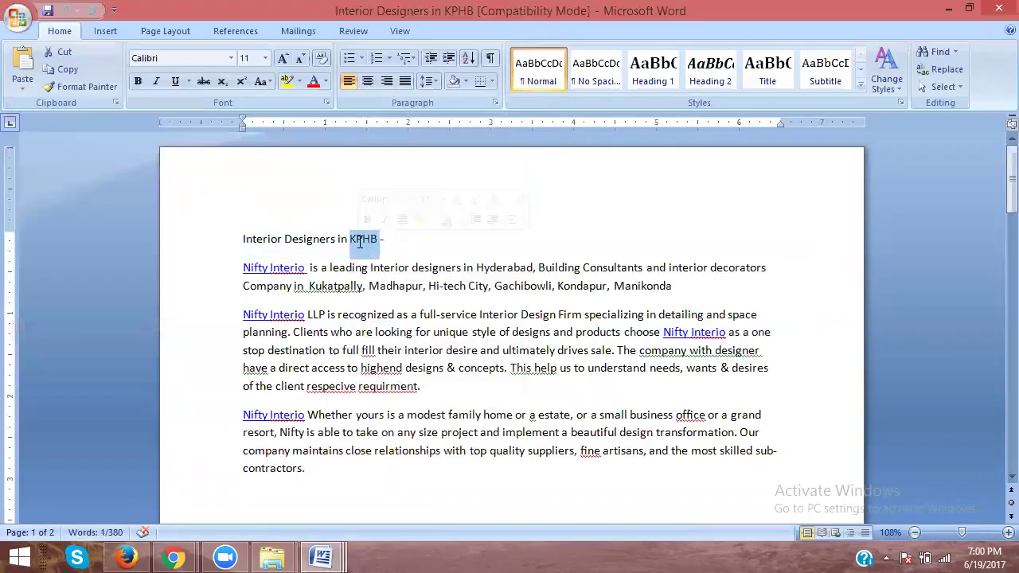
{"action": "type", "text": "KUkay"}
{"action": "key", "text": "BackSpace"}
{"action": "type", "text": "tpally"}
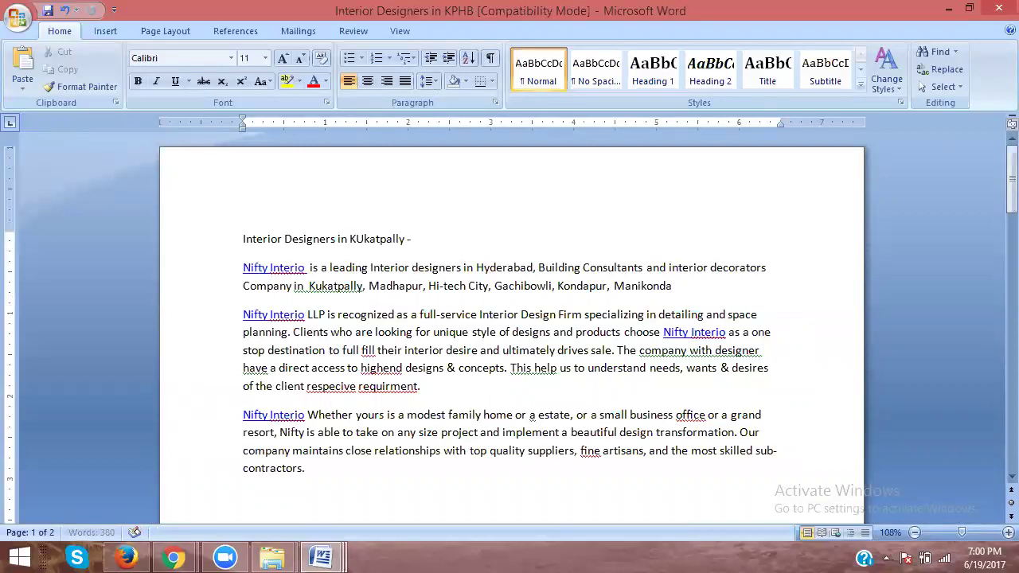
{"action": "left_click", "coordinate": [356, 241]}
{"action": "key", "text": "Delete"}
{"action": "type", "text": "u"}
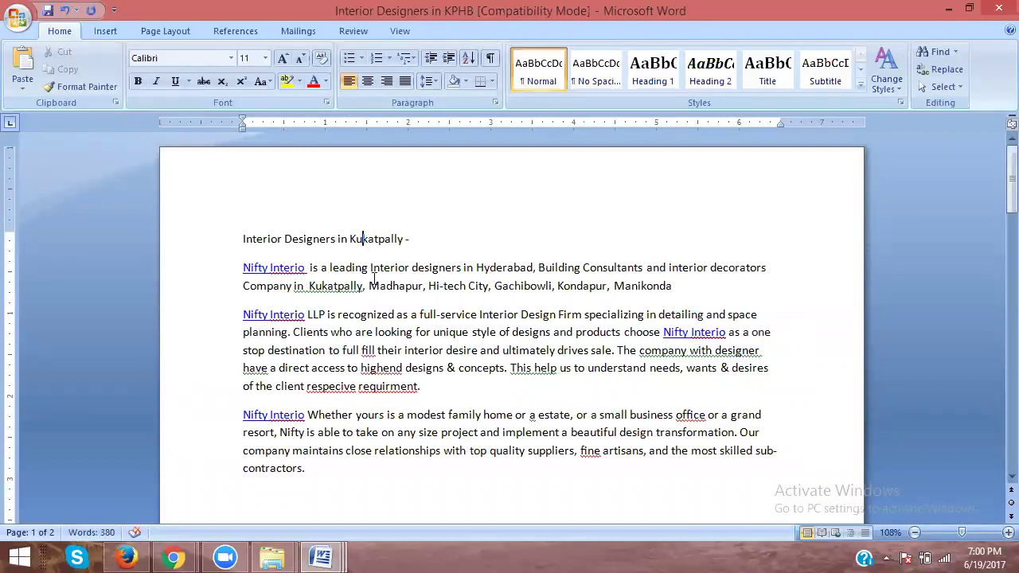
Step: Save the Interior Designers in Kukatpally version as a Word 97-2003 document
{"action": "left_click_drag", "start_coordinate": [405, 238], "coordinate": [244, 239]}
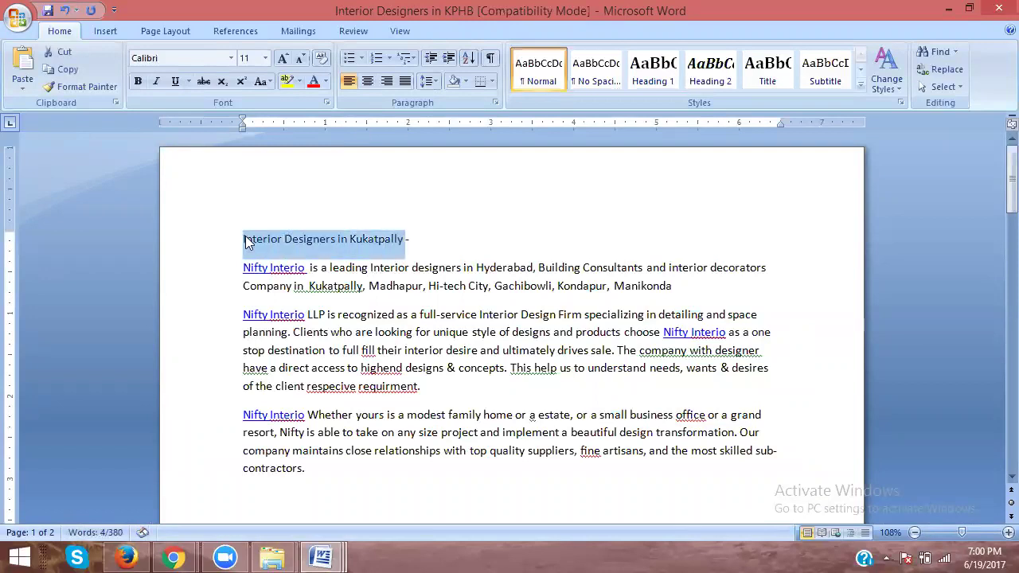
{"action": "left_click", "coordinate": [15, 22]}
{"action": "mouse_move", "coordinate": [26, 199]}
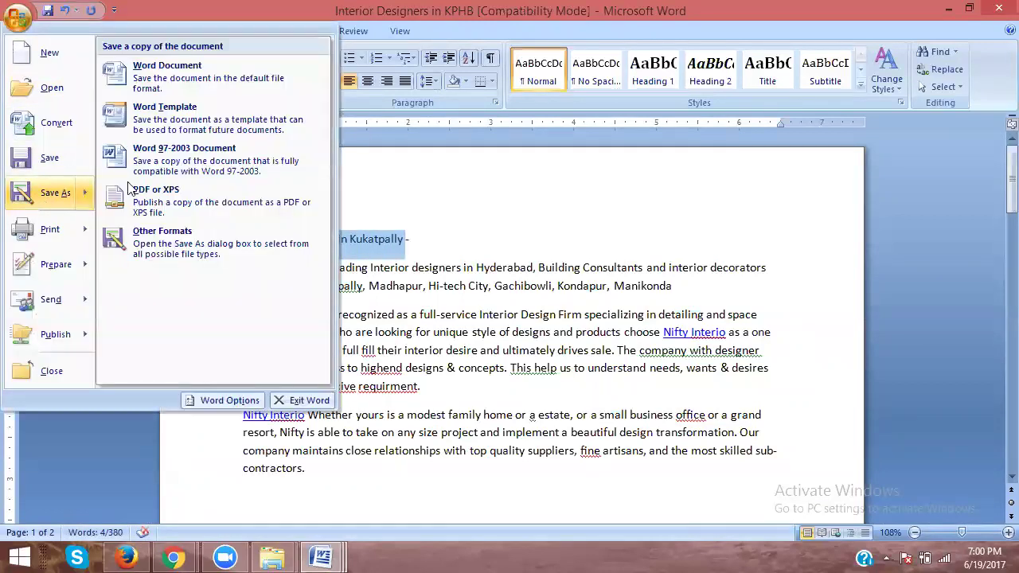
{"action": "left_click", "coordinate": [164, 167]}
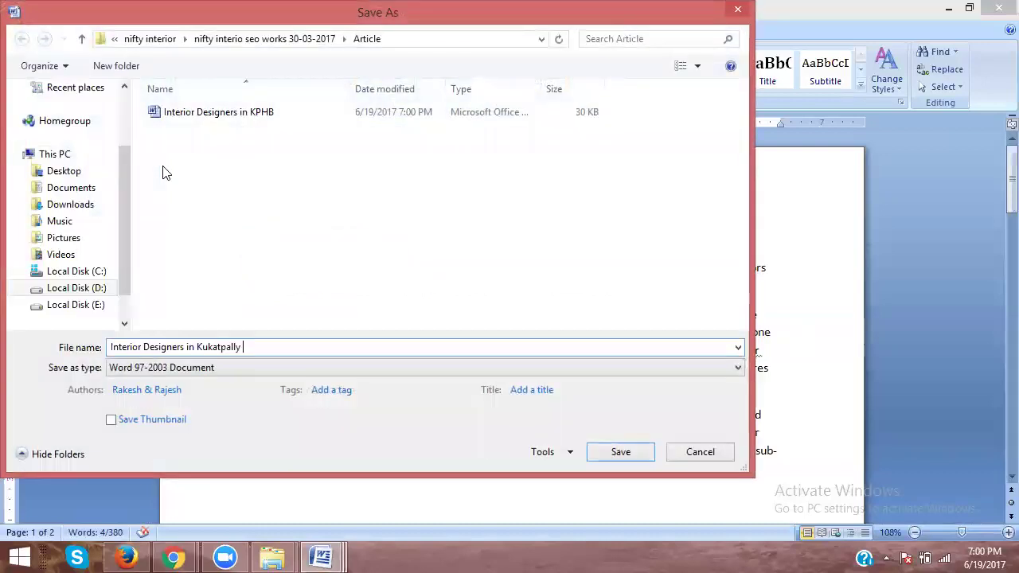
{"action": "left_click", "coordinate": [594, 449]}
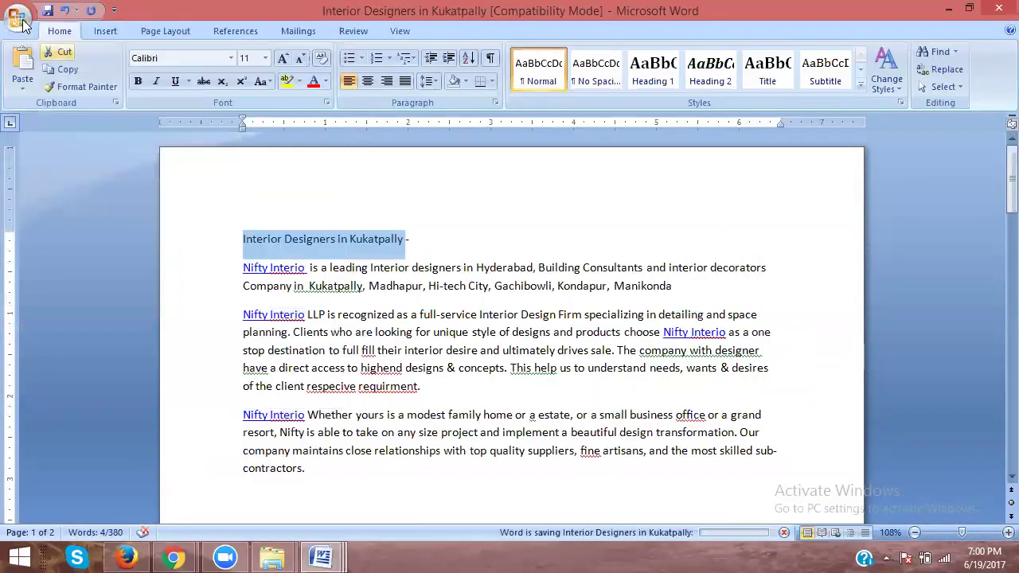
Step: Publish the Kukatpally version as a PDF, close the preview and minimize Word
{"action": "left_click", "coordinate": [18, 18]}
{"action": "mouse_move", "coordinate": [48, 194]}
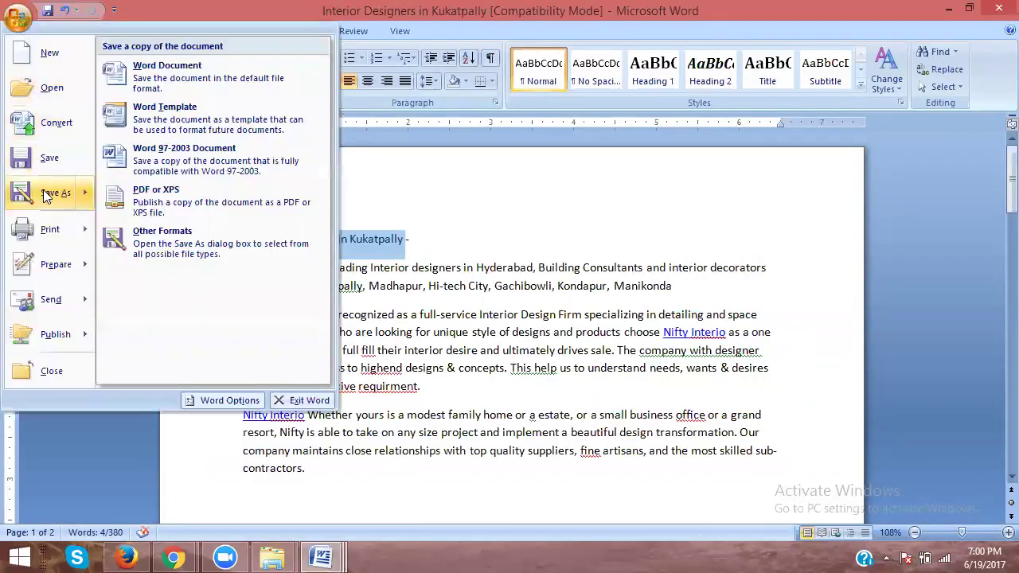
{"action": "left_click", "coordinate": [171, 199]}
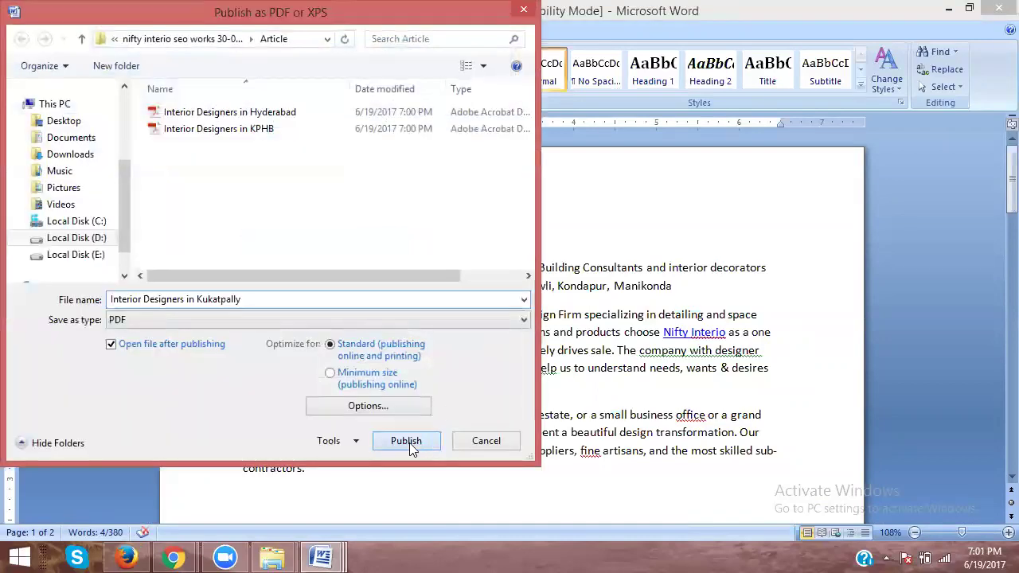
{"action": "left_click", "coordinate": [412, 446]}
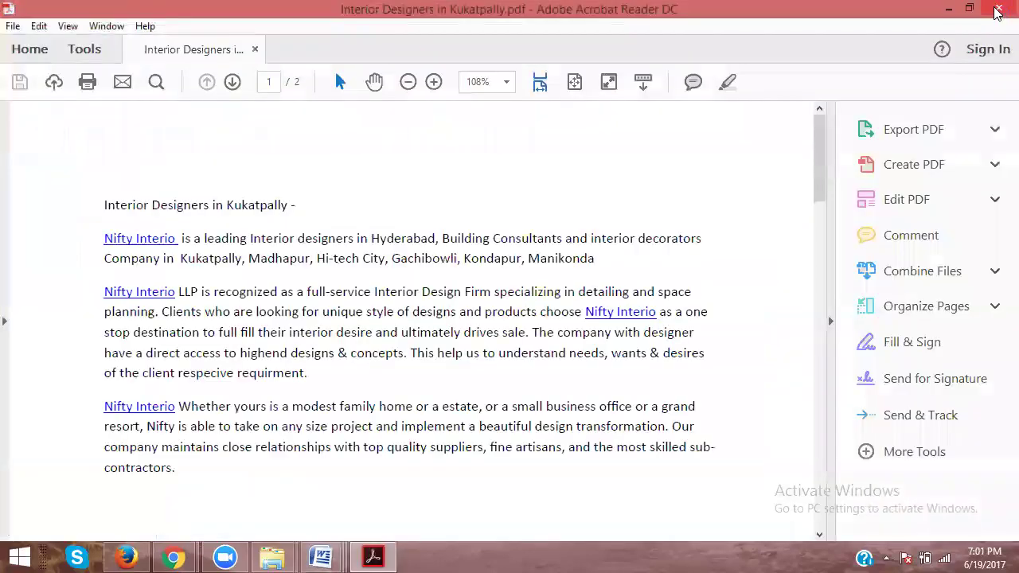
{"action": "left_click", "coordinate": [992, 12]}
{"action": "left_click", "coordinate": [947, 12]}
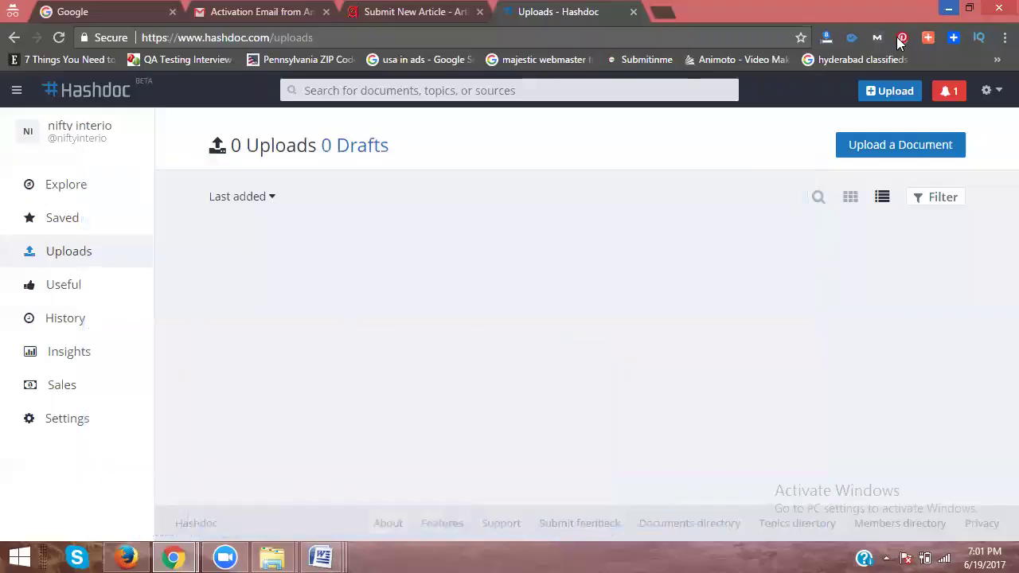
Step: Upload the Interior Designers in Hyderabad PDF from nifty interior > nifty interio seo works 30-03-2017 > Article
{"action": "left_click", "coordinate": [882, 91]}
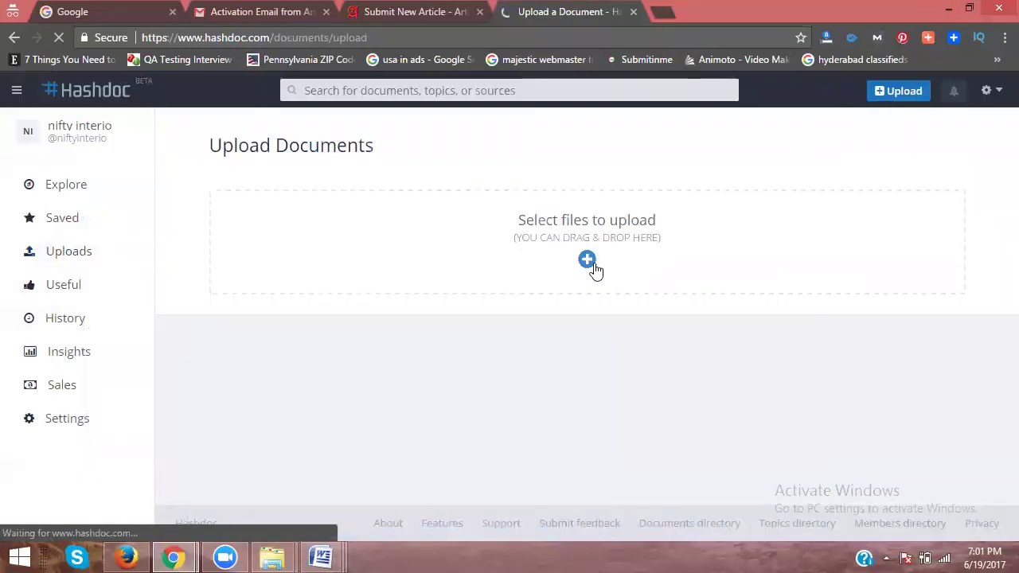
{"action": "left_click", "coordinate": [586, 261]}
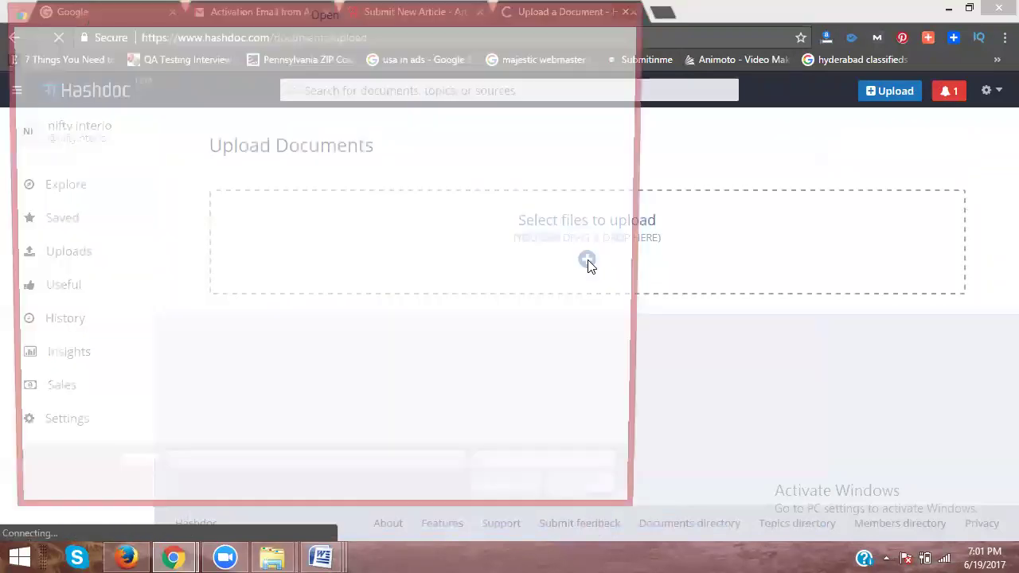
{"action": "left_click", "coordinate": [155, 38]}
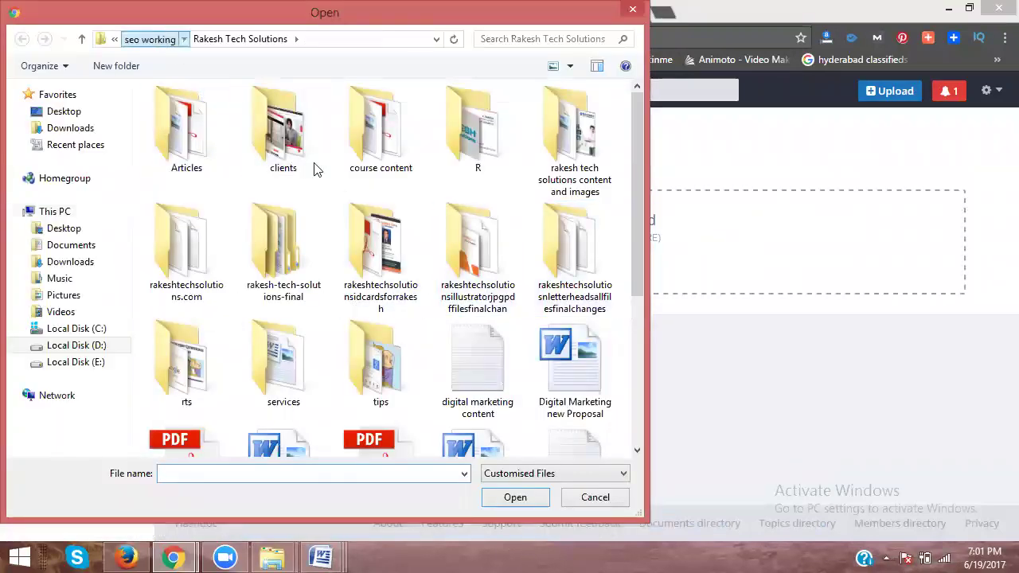
{"action": "scroll", "coordinate": [380, 243], "scroll_direction": "down", "scroll_amount": 3}
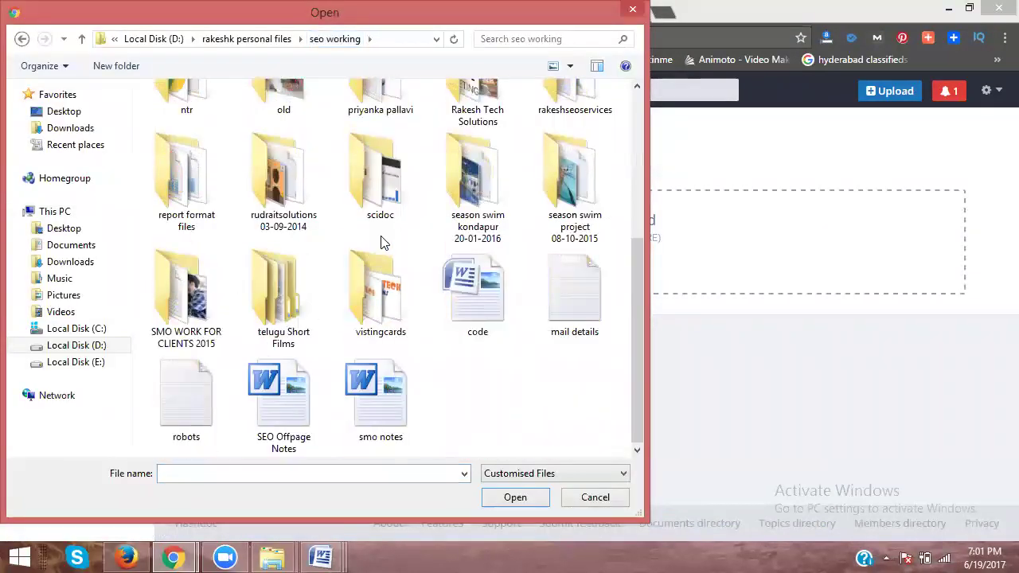
{"action": "double_click", "coordinate": [211, 289]}
{"action": "scroll", "coordinate": [266, 288], "scroll_direction": "down", "scroll_amount": 3}
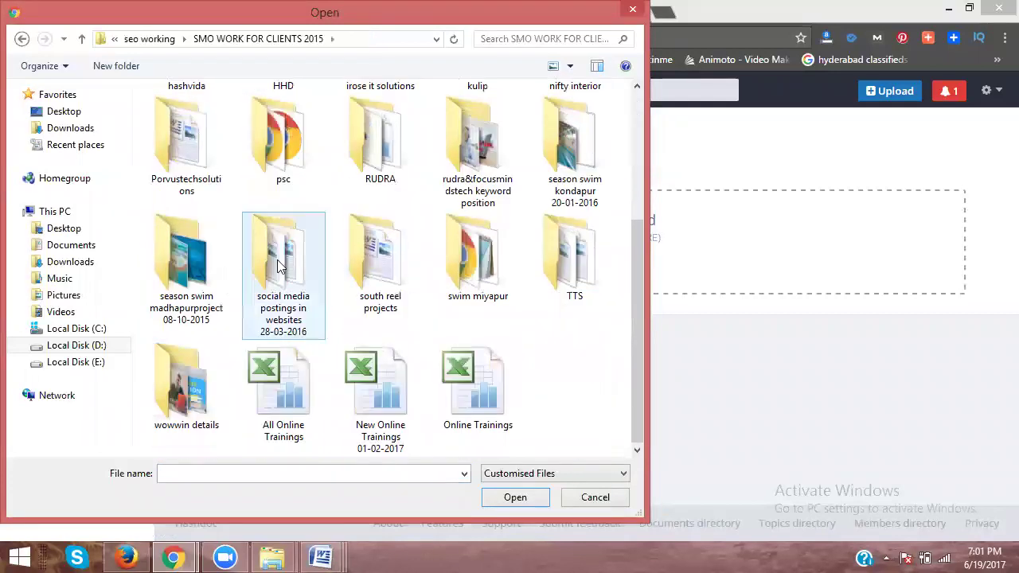
{"action": "scroll", "coordinate": [404, 275], "scroll_direction": "up", "scroll_amount": 3}
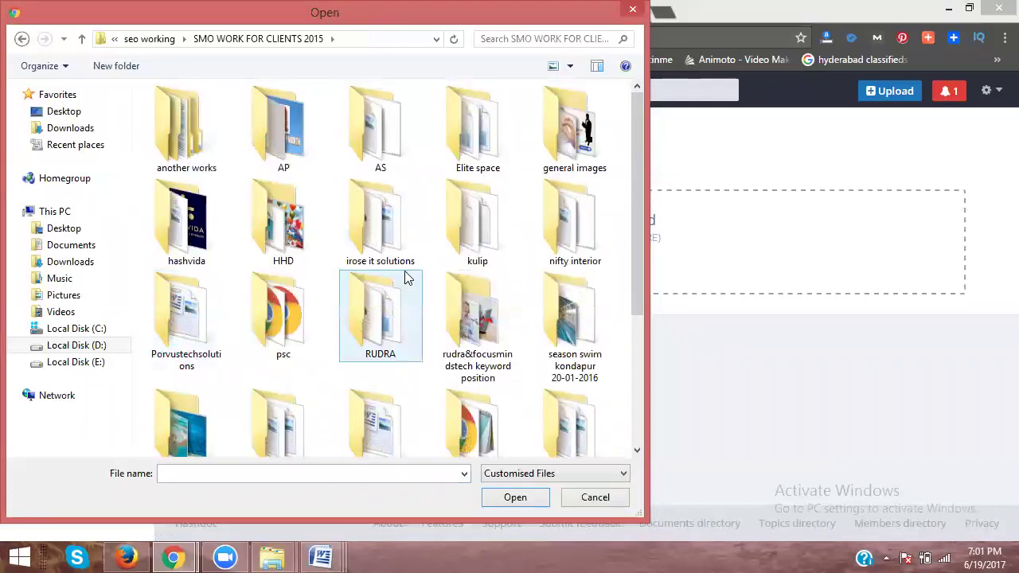
{"action": "double_click", "coordinate": [552, 228]}
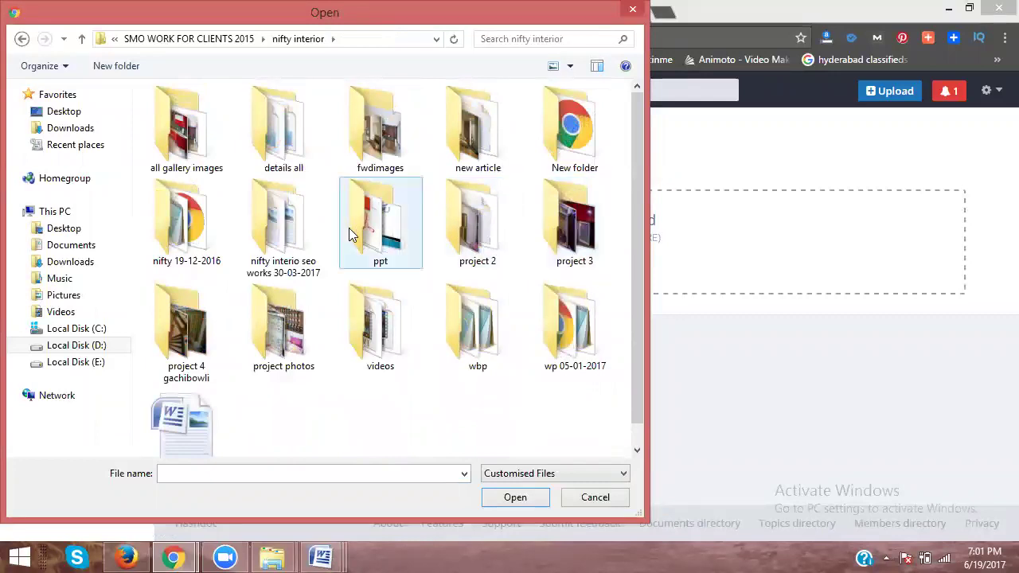
{"action": "double_click", "coordinate": [290, 206]}
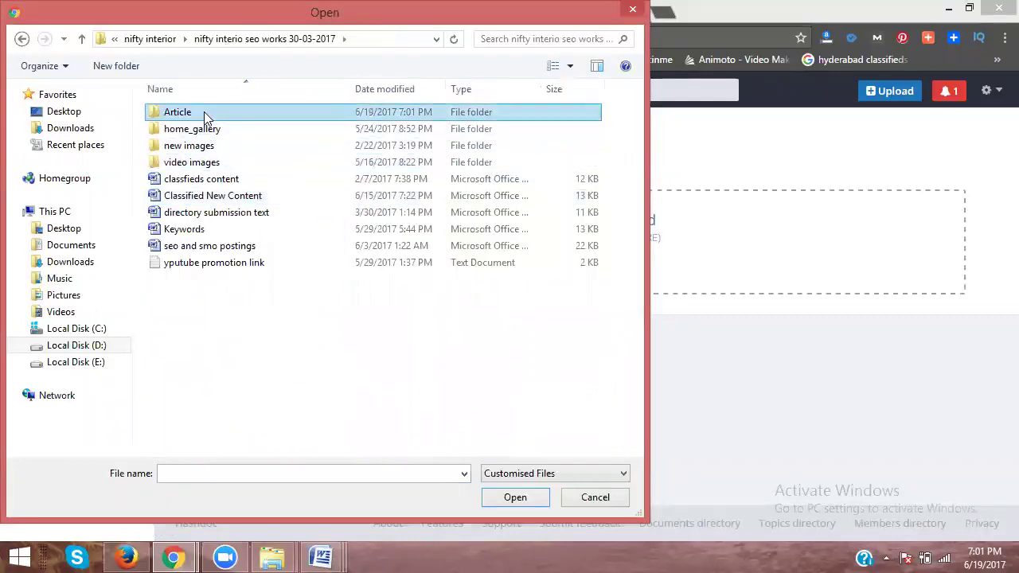
{"action": "double_click", "coordinate": [204, 111]}
{"action": "double_click", "coordinate": [213, 132]}
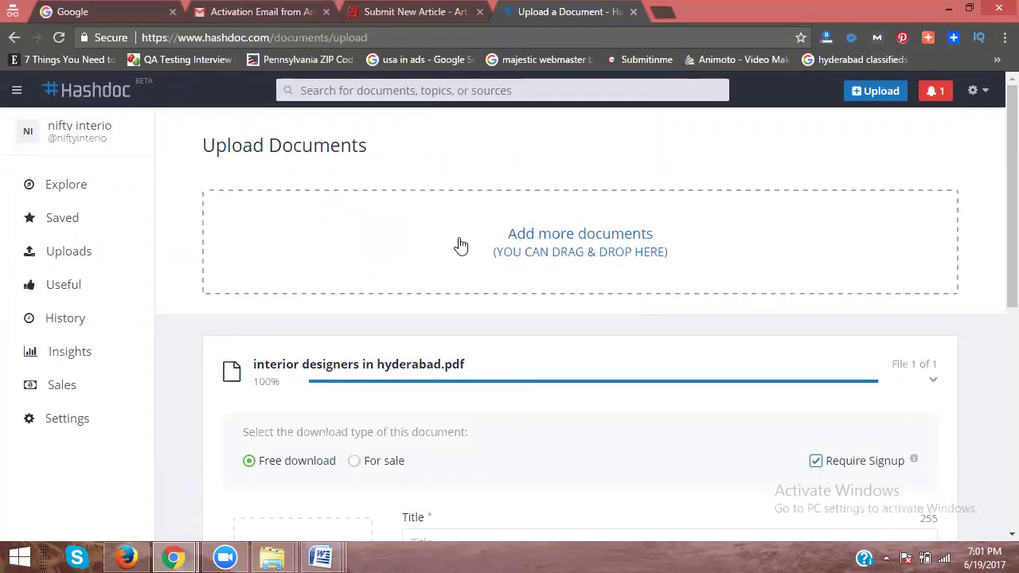
Step: Title the upload 'interior designers in hyderabad - Nifty Interio' using the copied file name
{"action": "scroll", "coordinate": [459, 244], "scroll_direction": "down", "scroll_amount": 3}
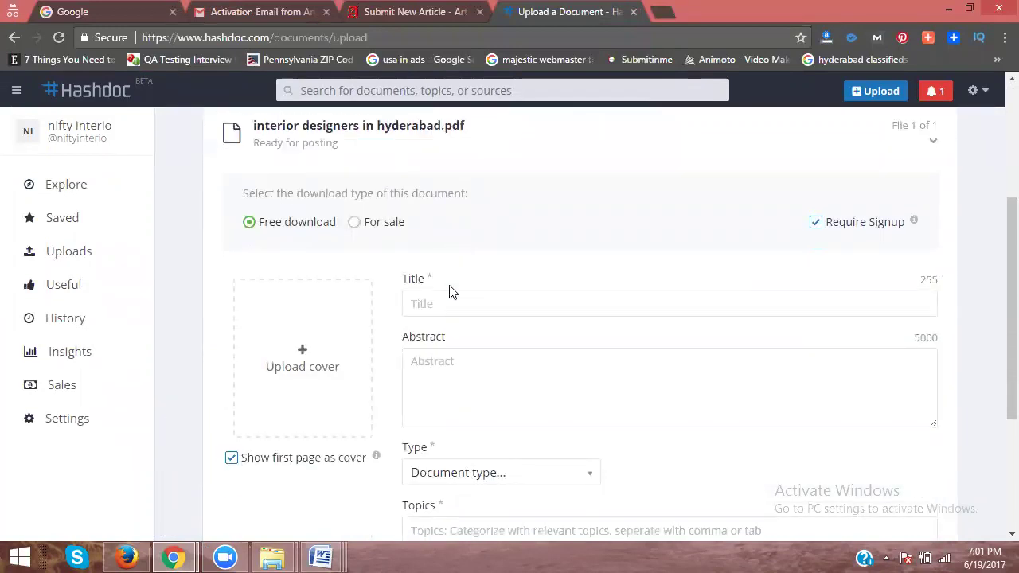
{"action": "left_click_drag", "start_coordinate": [247, 123], "coordinate": [441, 139]}
{"action": "key", "text": "ctrl+c"}
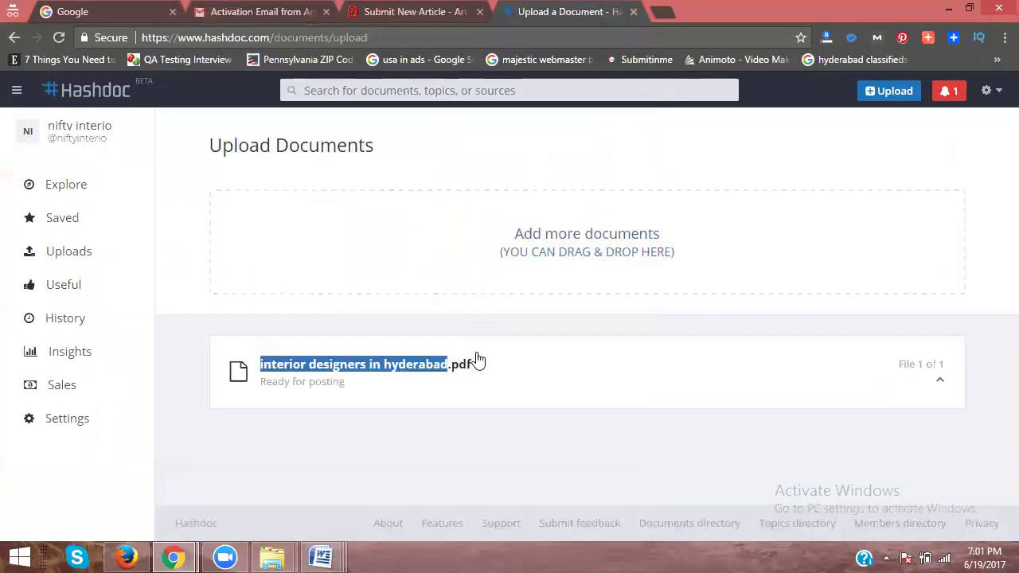
{"action": "left_click", "coordinate": [939, 381]}
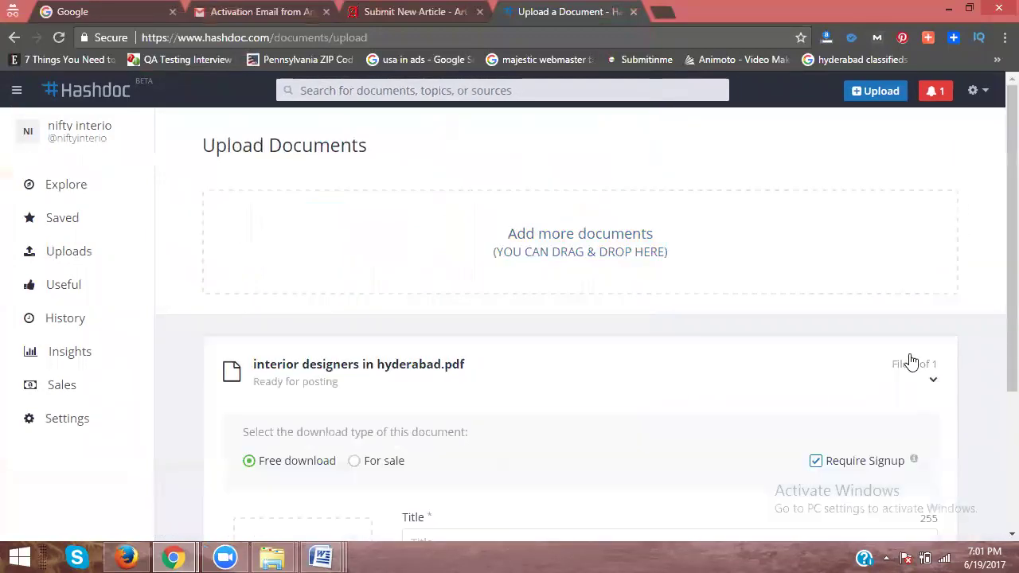
{"action": "scroll", "coordinate": [557, 223], "scroll_direction": "down", "scroll_amount": 4}
{"action": "left_click", "coordinate": [458, 223]}
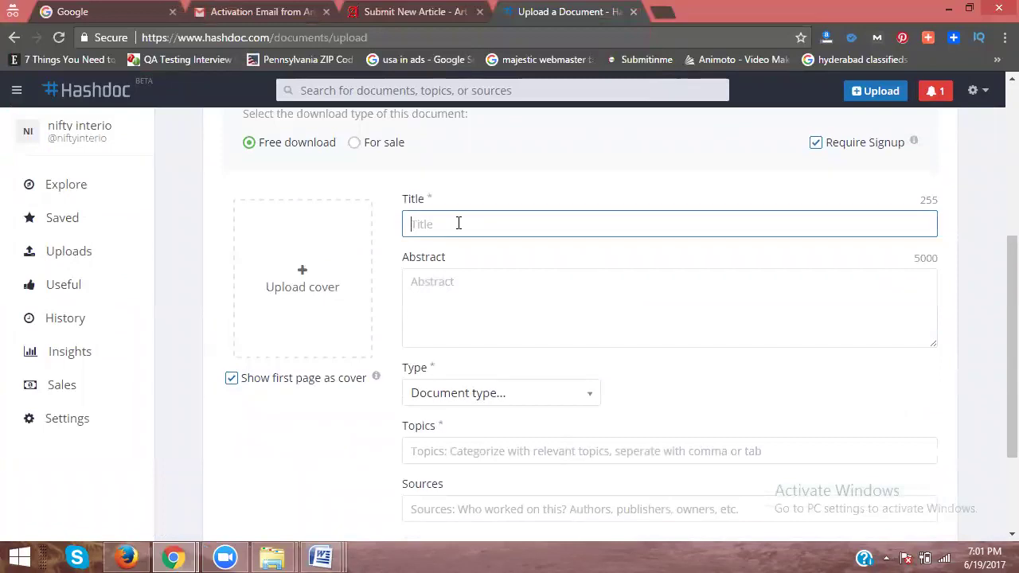
{"action": "key", "text": "ctrl+v"}
{"action": "type", "text": "- Nifty Int"}
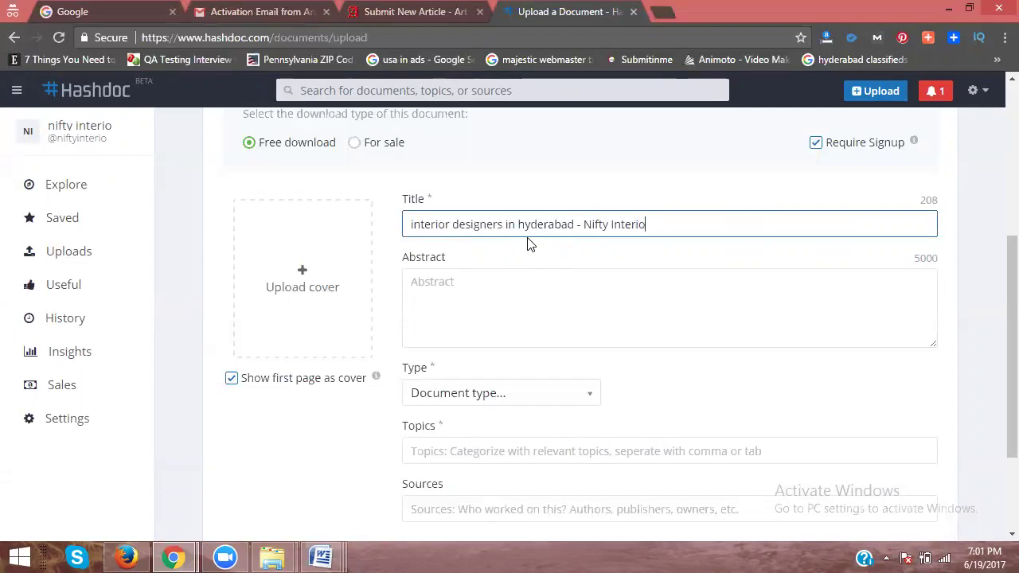
Step: Copy the article text from the Word document and paste it into the Abstract
{"action": "left_click", "coordinate": [323, 557]}
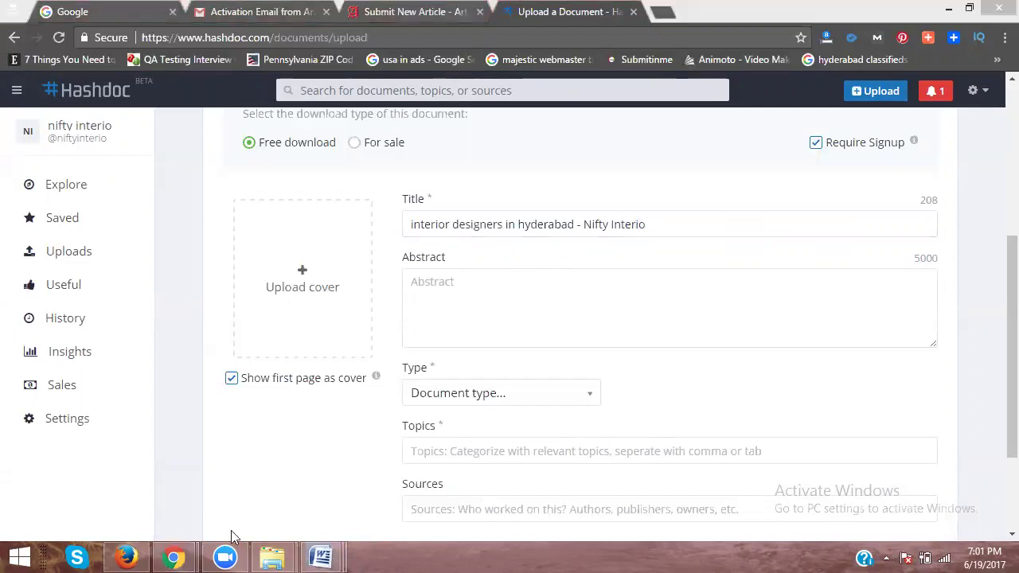
{"action": "left_click", "coordinate": [104, 478]}
{"action": "scroll", "coordinate": [128, 406], "scroll_direction": "up", "scroll_amount": 4}
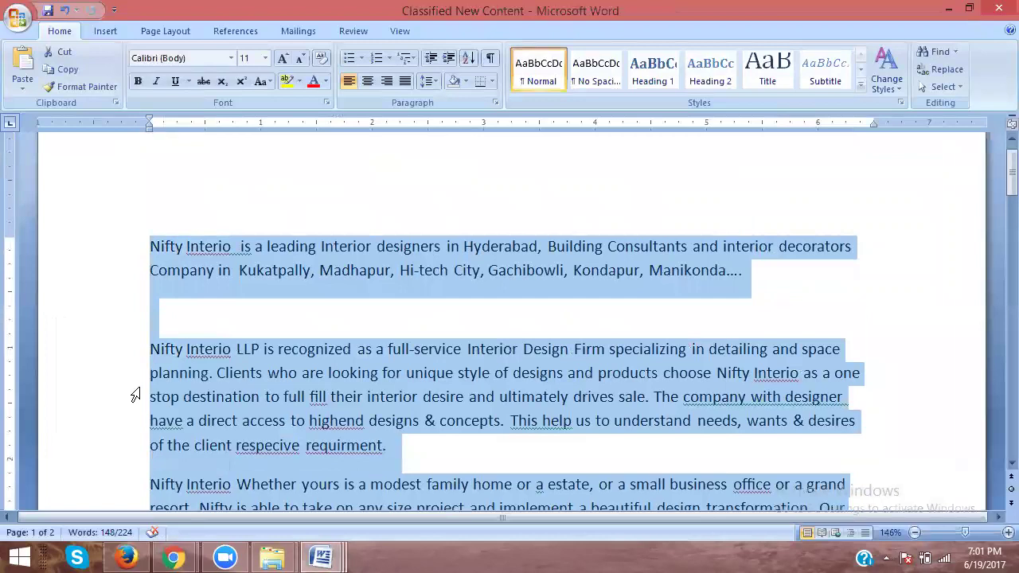
{"action": "key", "text": "ctrl+c"}
{"action": "key", "text": "alt+Tab"}
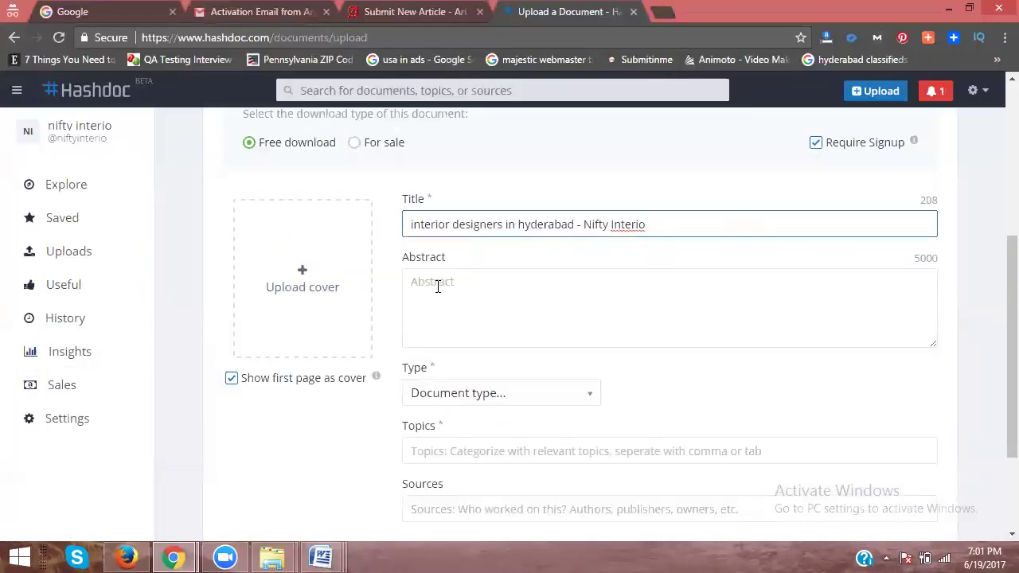
{"action": "left_click", "coordinate": [437, 284]}
{"action": "key", "text": "ctrl+v"}
{"action": "scroll", "coordinate": [366, 271], "scroll_direction": "down", "scroll_amount": 2}
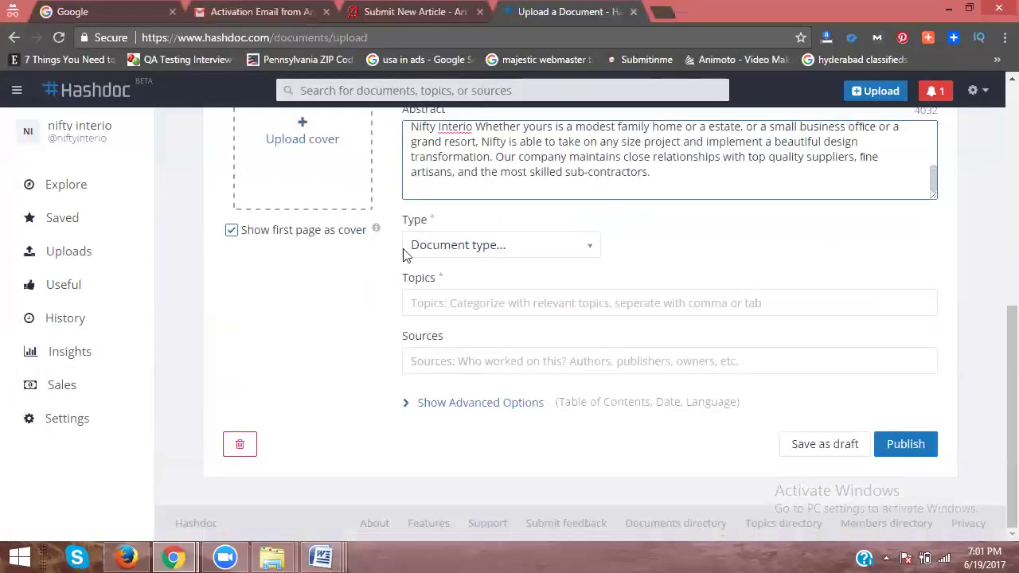
Step: Set the document type to Article and add the topic 'interior desigers'
{"action": "left_click", "coordinate": [466, 243]}
{"action": "left_click", "coordinate": [458, 301]}
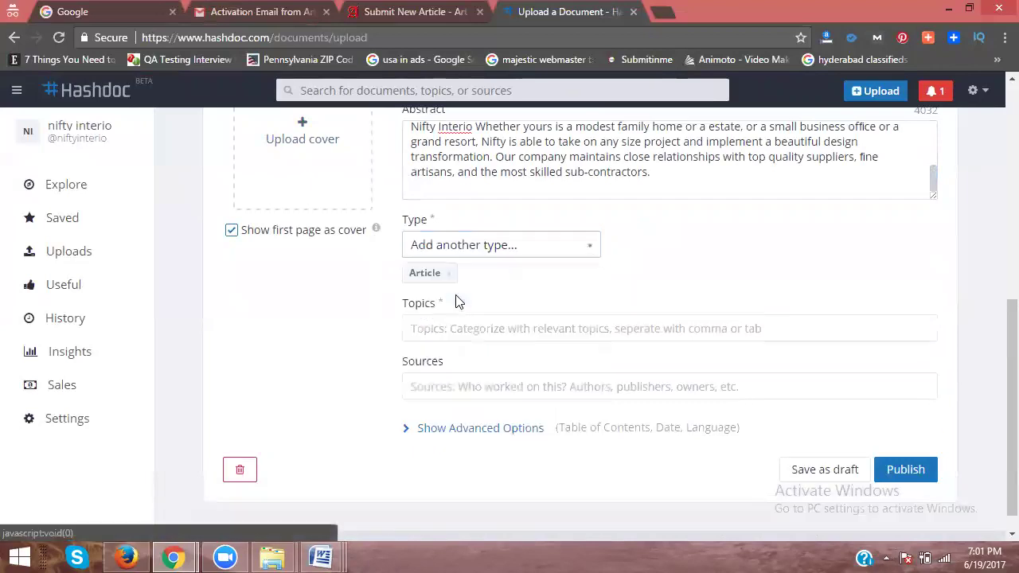
{"action": "left_click", "coordinate": [450, 327]}
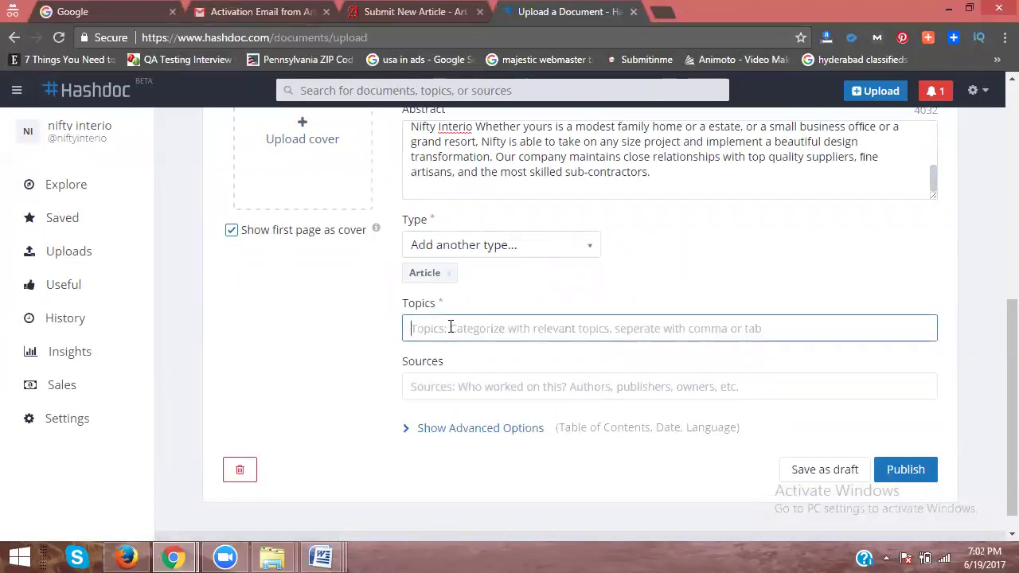
{"action": "type", "text": "interior"}
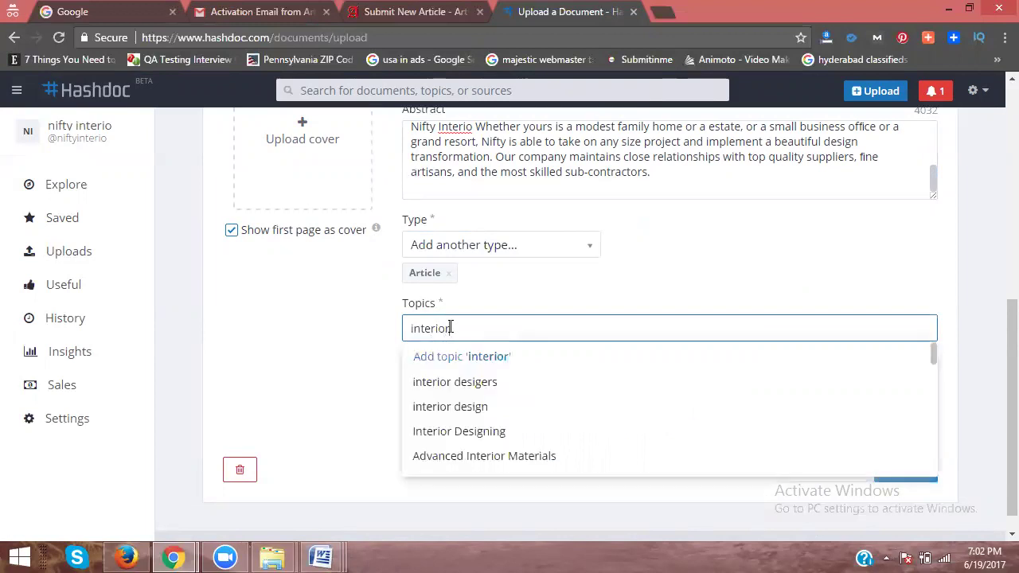
{"action": "left_click", "coordinate": [453, 384]}
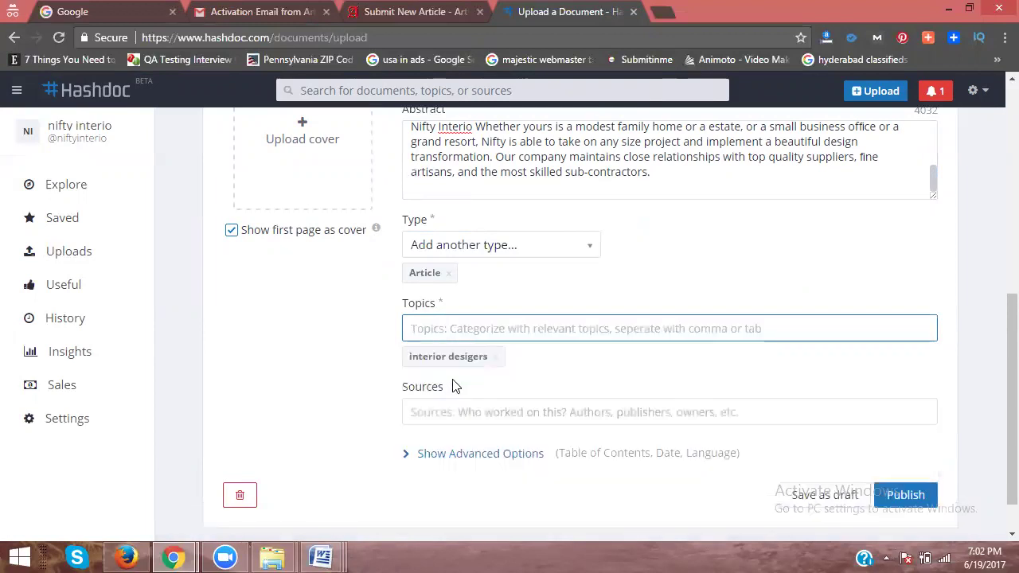
{"action": "type", "text": "interior"}
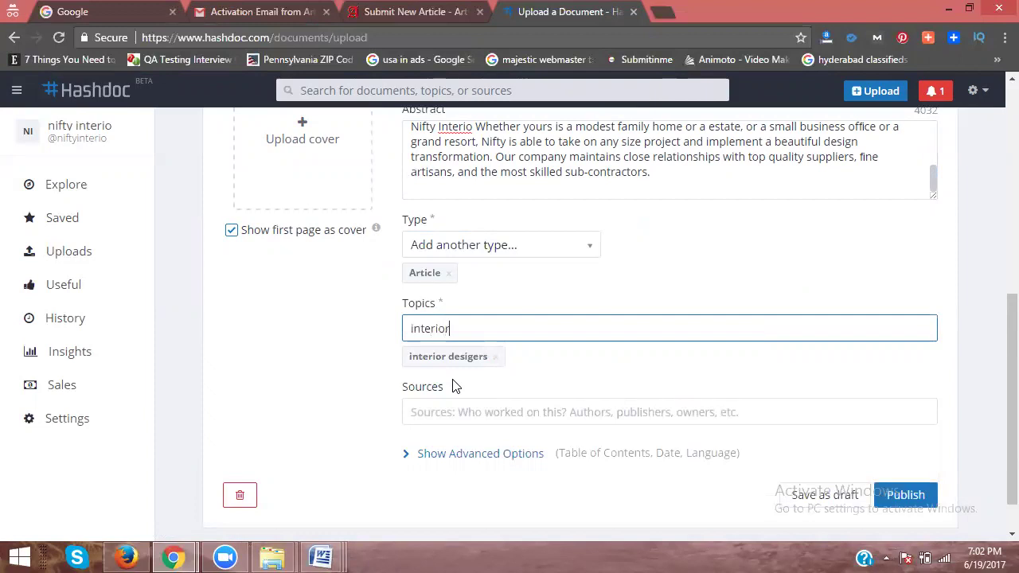
{"action": "left_click", "coordinate": [453, 385]}
Step: Add the topics 'interior design', 'interior designer' and 'interiors'
{"action": "left_click", "coordinate": [470, 404]}
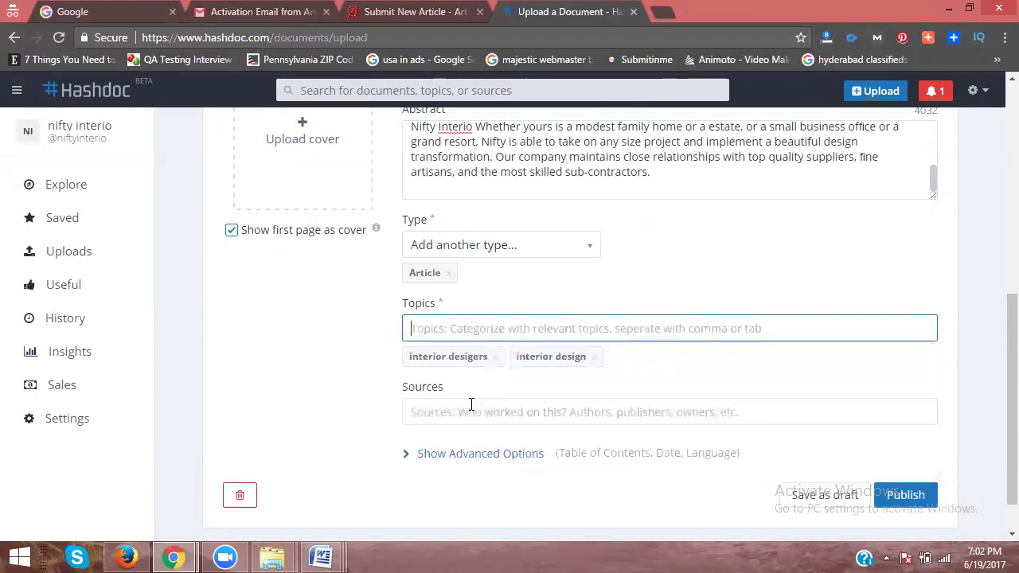
{"action": "type", "text": "interior"}
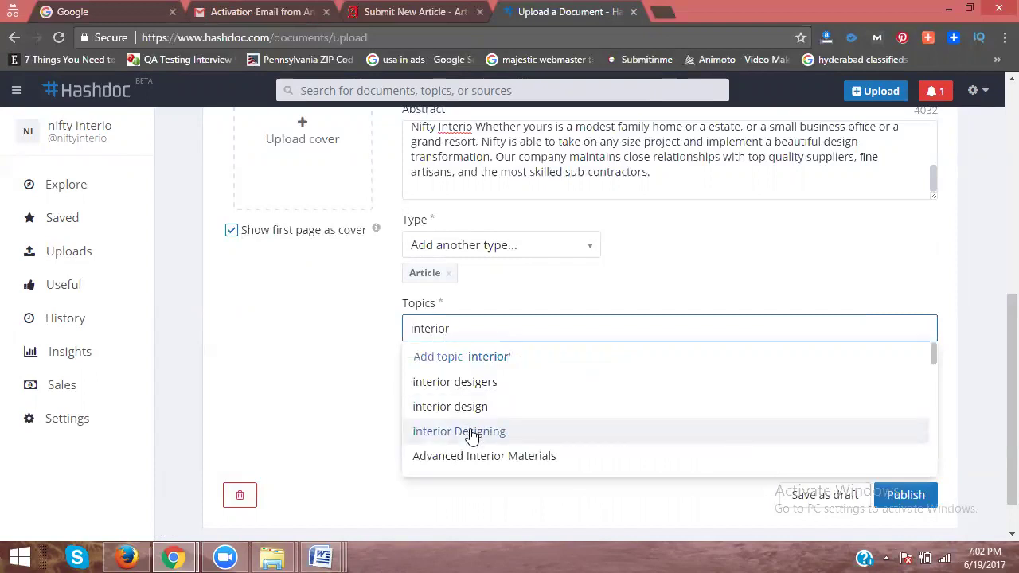
{"action": "type", "text": "de"}
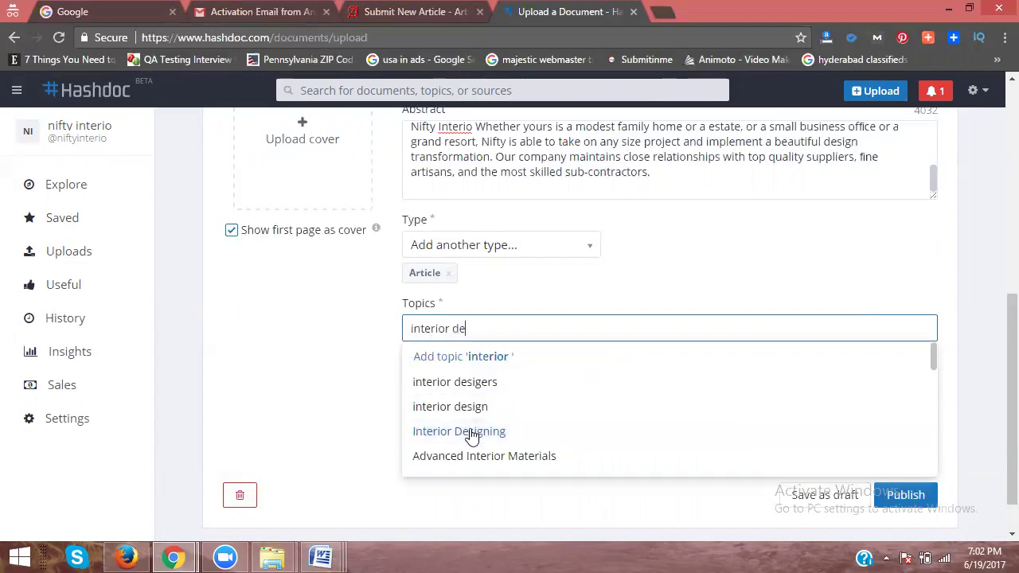
{"action": "type", "text": "signer"}
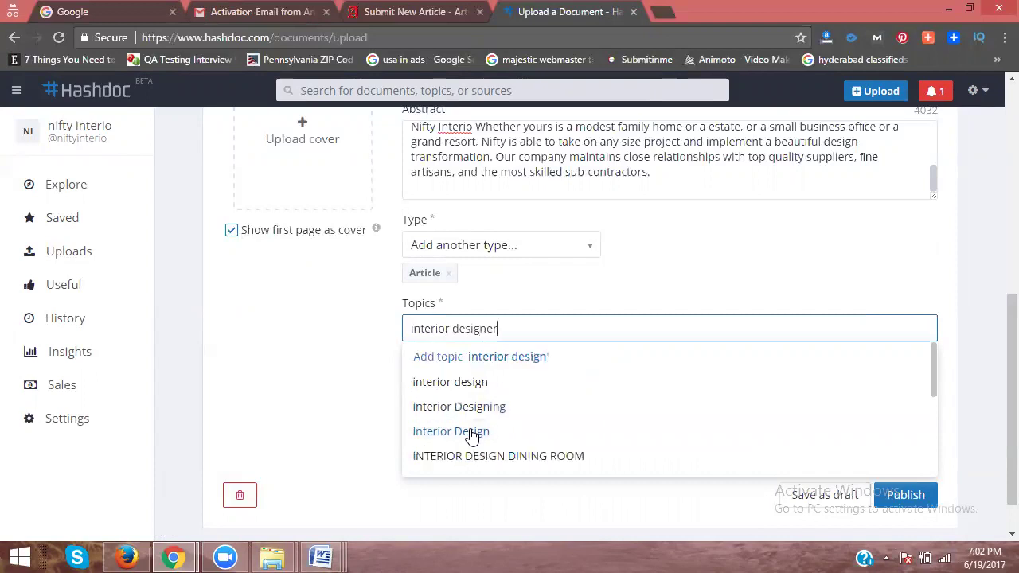
{"action": "left_click", "coordinate": [484, 385]}
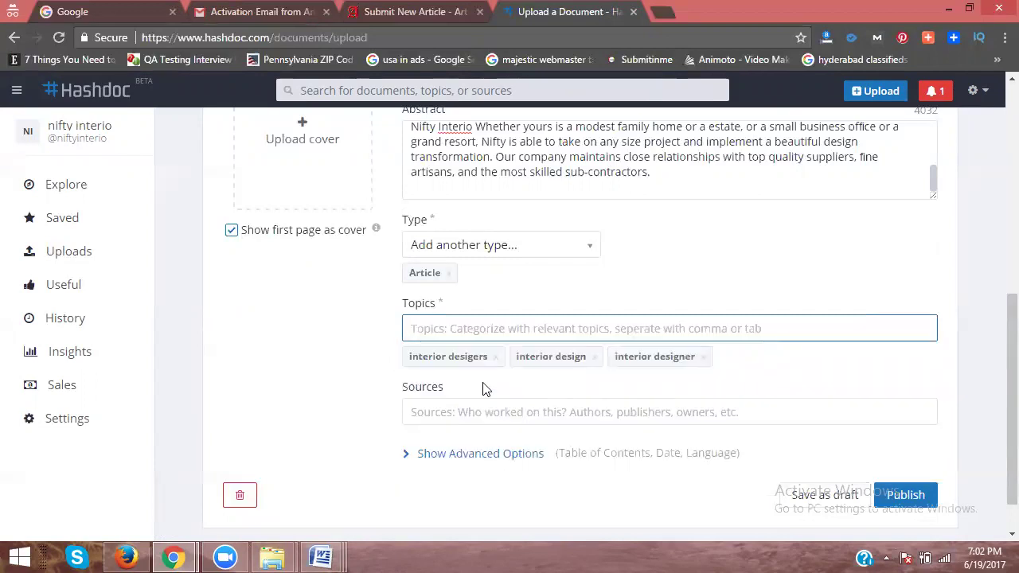
{"action": "type", "text": "interio"}
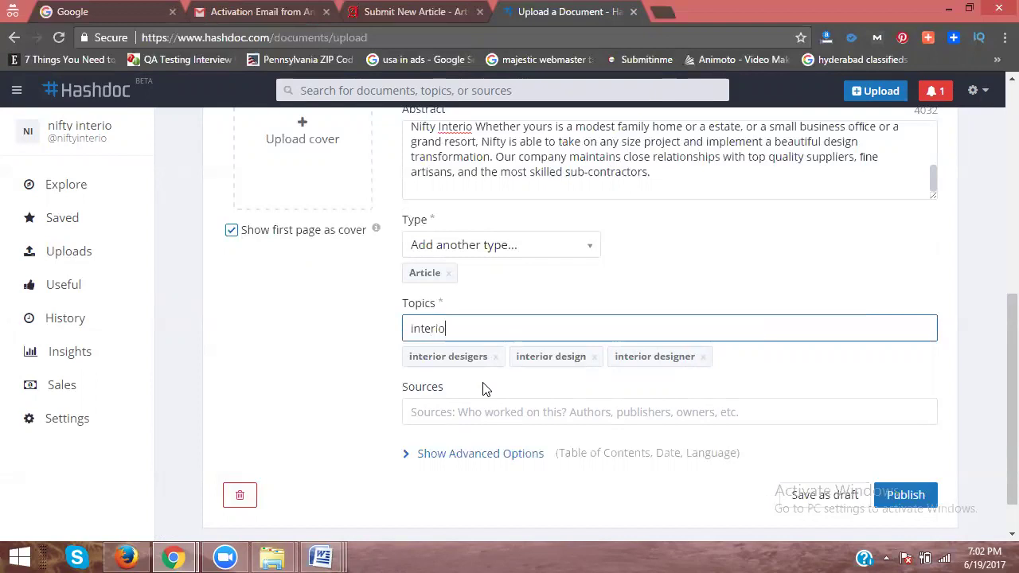
{"action": "type", "text": "rs"}
{"action": "left_click", "coordinate": [482, 384]}
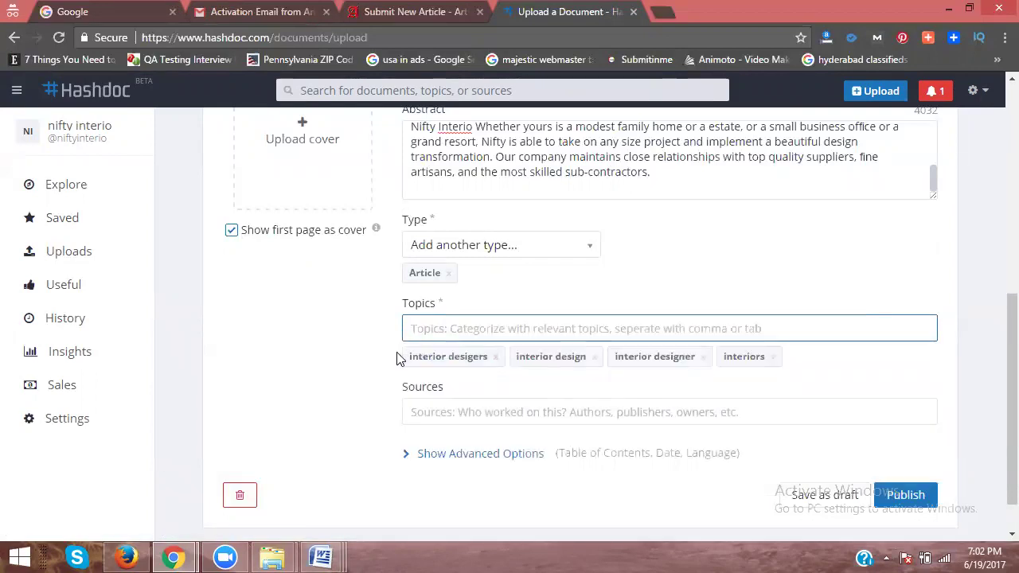
{"action": "scroll", "coordinate": [422, 354], "scroll_direction": "down", "scroll_amount": 1}
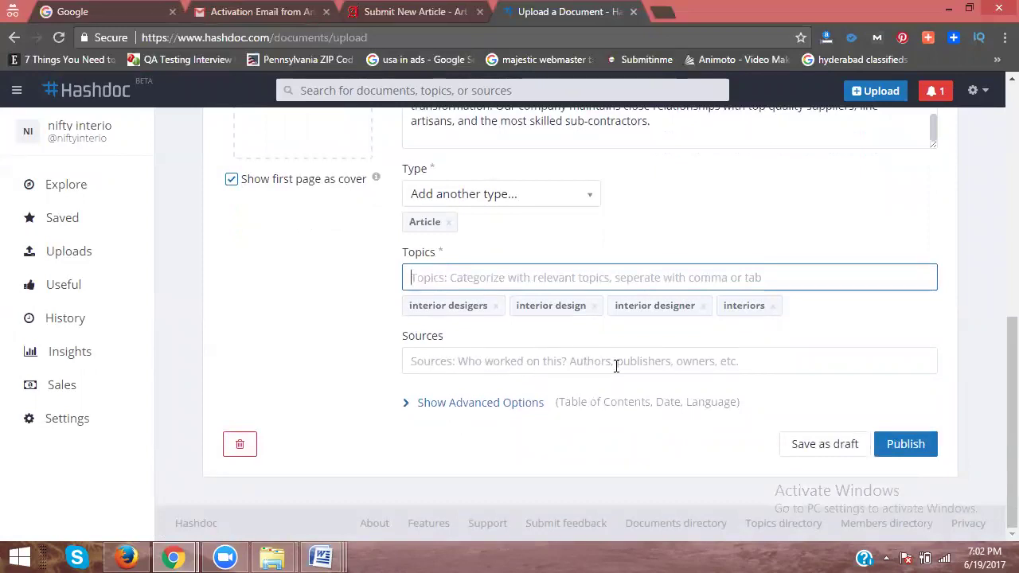
Step: Add 'nifty interior' as a source and publish the document
{"action": "left_click", "coordinate": [658, 366]}
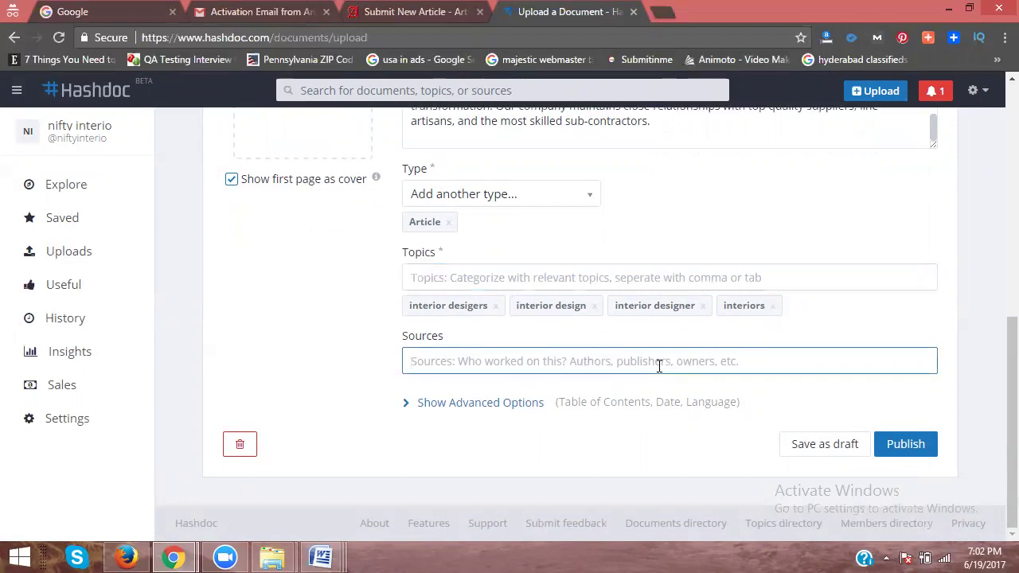
{"action": "type", "text": "nift"}
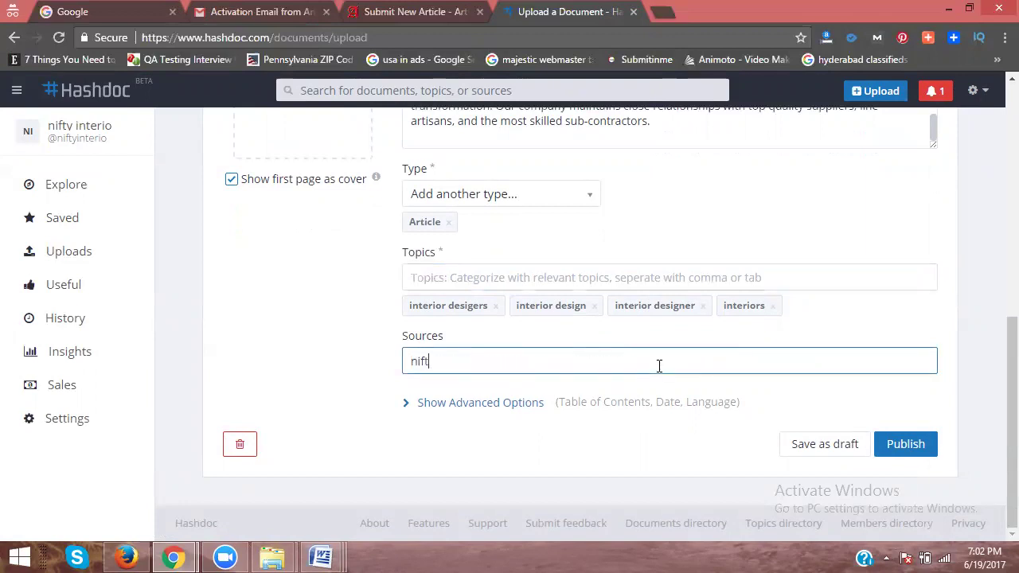
{"action": "type", "text": "y interior"}
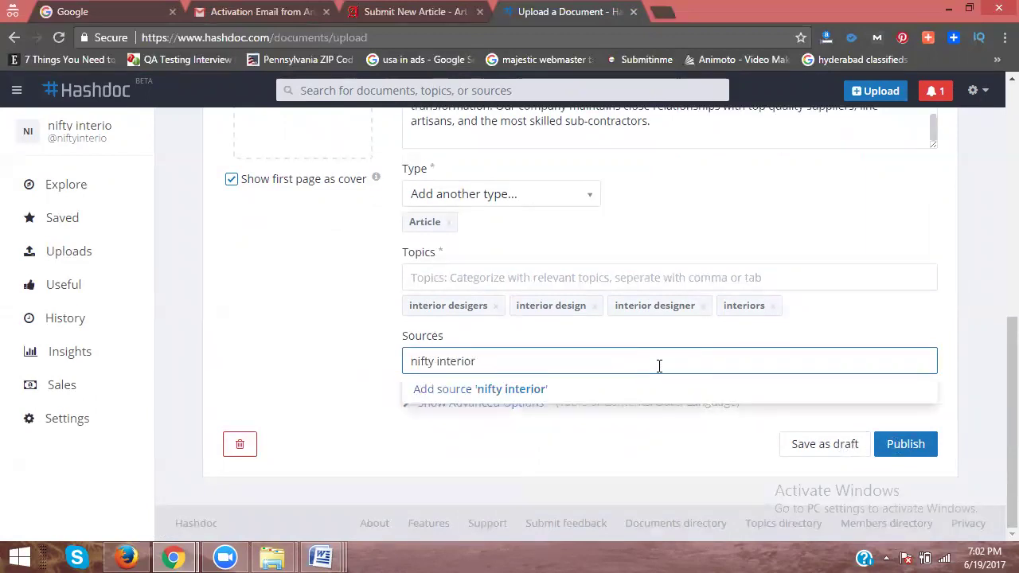
{"action": "left_click", "coordinate": [557, 391]}
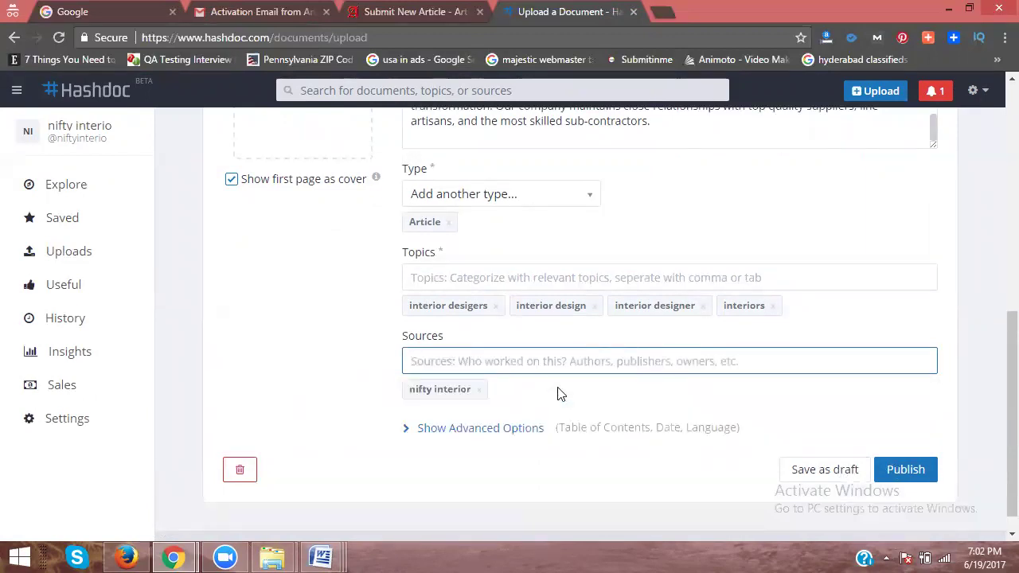
{"action": "scroll", "coordinate": [557, 390], "scroll_direction": "down", "scroll_amount": 1}
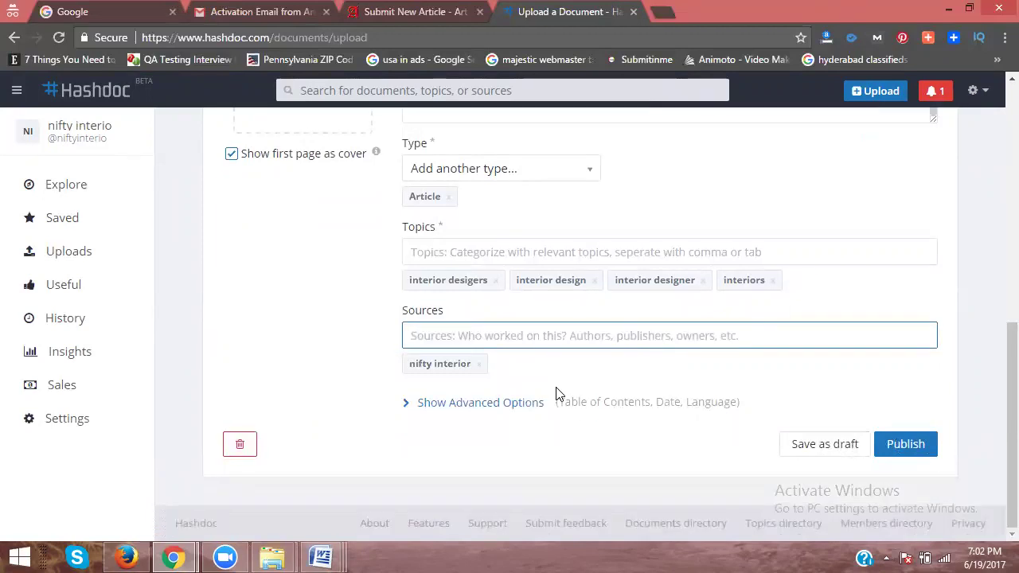
{"action": "left_click", "coordinate": [904, 446]}
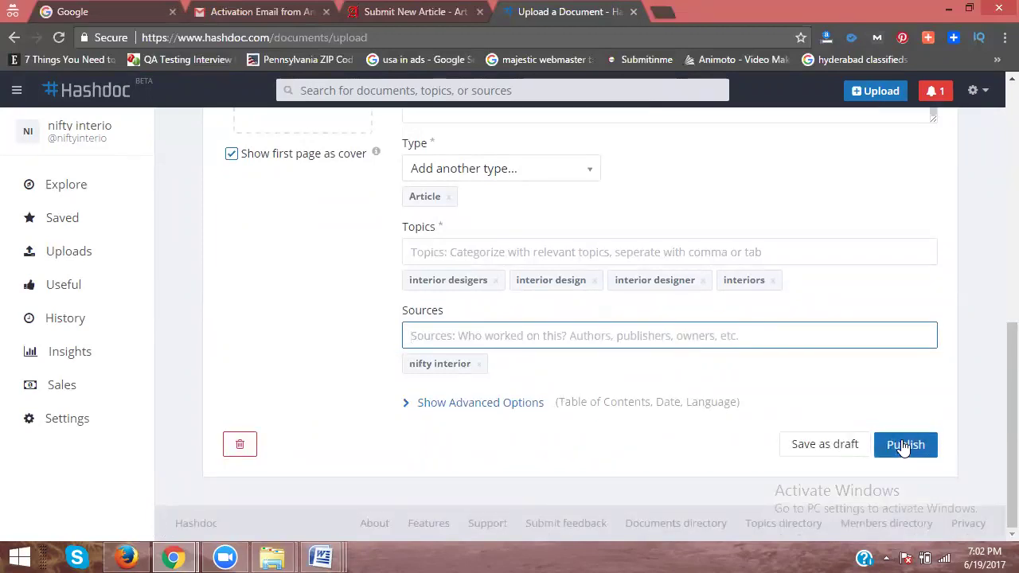
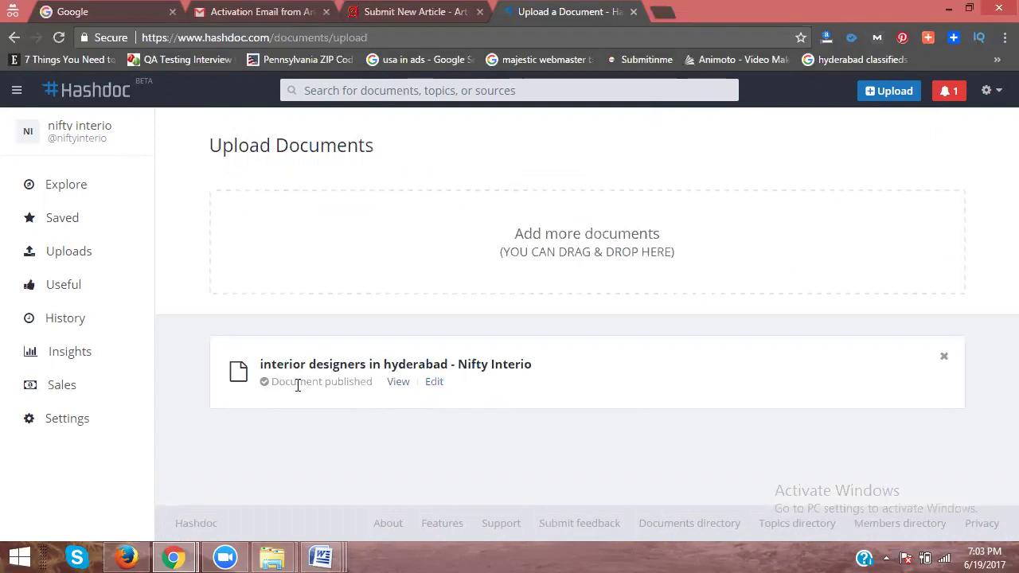
Step: Open the Article Submission Website - 2016 document from E:\seo all links 10-02-2015
{"action": "key", "text": "super+e"}
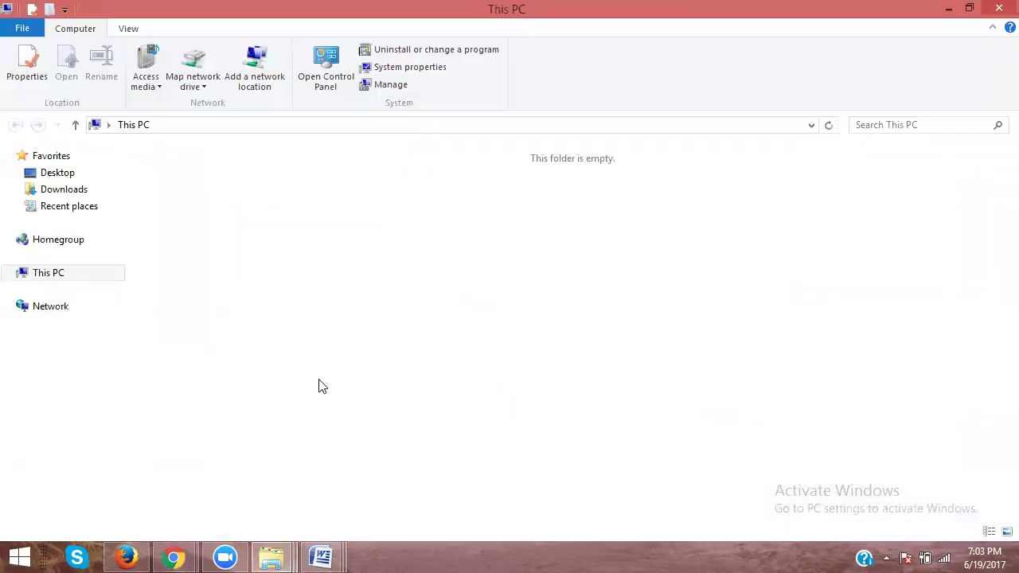
{"action": "double_click", "coordinate": [597, 306]}
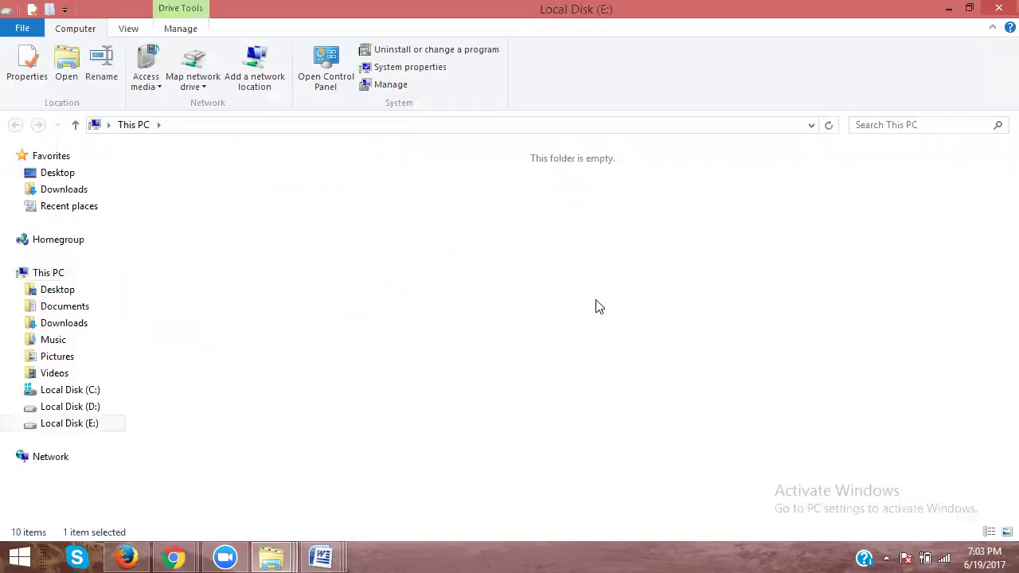
{"action": "double_click", "coordinate": [895, 187]}
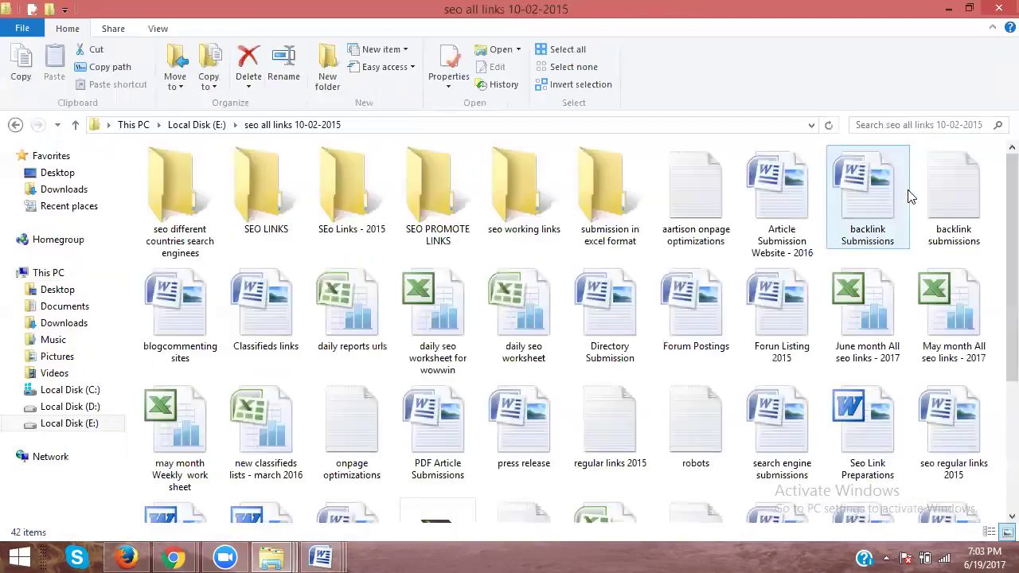
{"action": "double_click", "coordinate": [780, 216]}
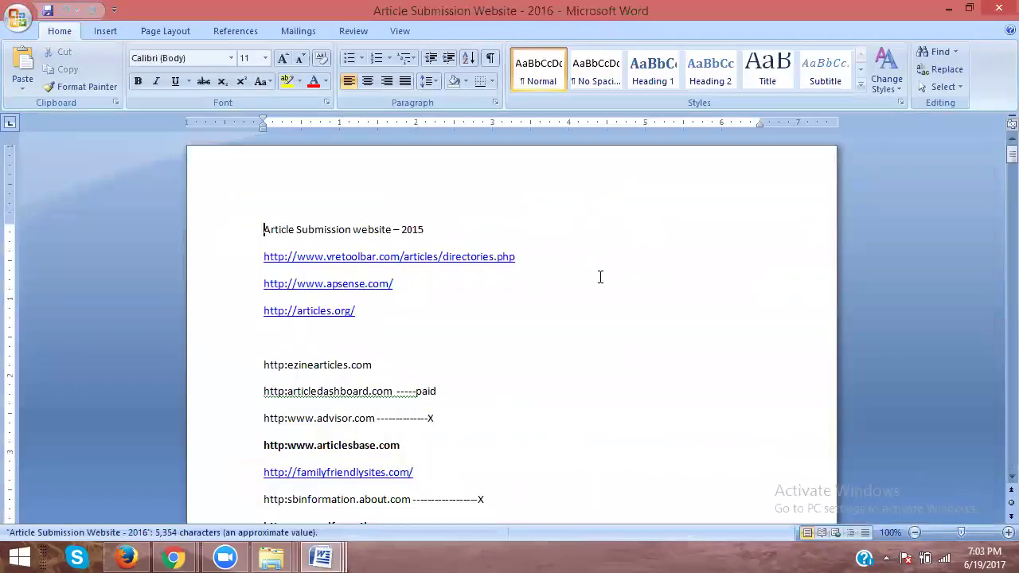
Step: Copy the articlesbase.com address from the site list and minimize Word
{"action": "scroll", "coordinate": [601, 277], "scroll_direction": "down", "scroll_amount": 2}
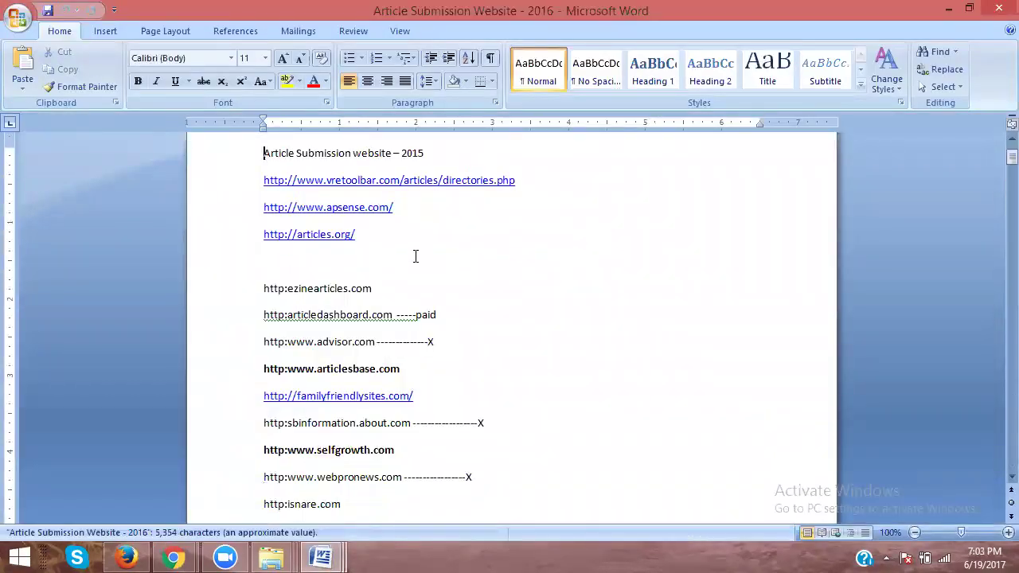
{"action": "scroll", "coordinate": [235, 250], "scroll_direction": "down", "scroll_amount": 3}
{"action": "scroll", "coordinate": [237, 263], "scroll_direction": "down", "scroll_amount": 3}
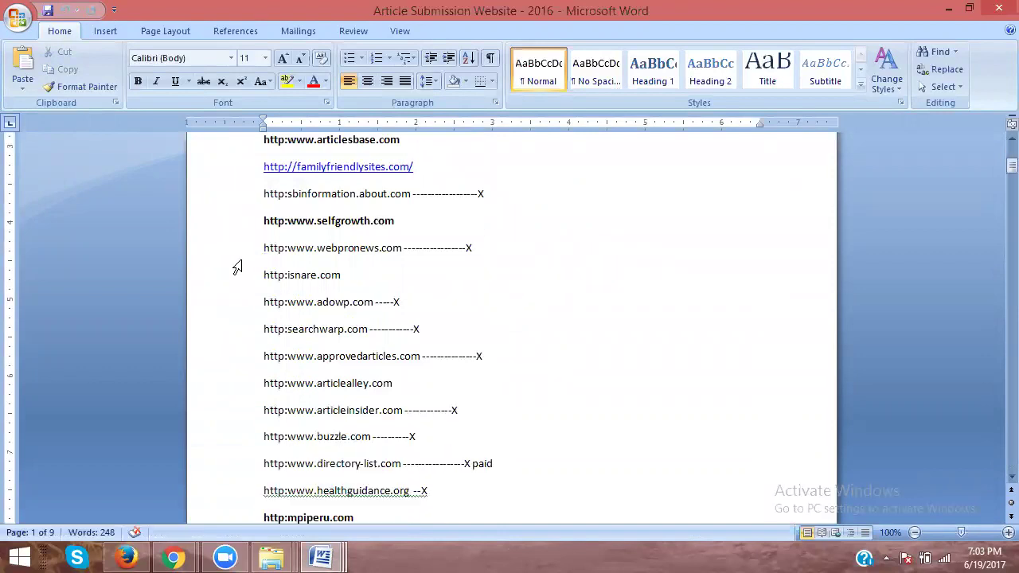
{"action": "scroll", "coordinate": [237, 268], "scroll_direction": "down", "scroll_amount": 5}
{"action": "scroll", "coordinate": [237, 268], "scroll_direction": "up", "scroll_amount": 4}
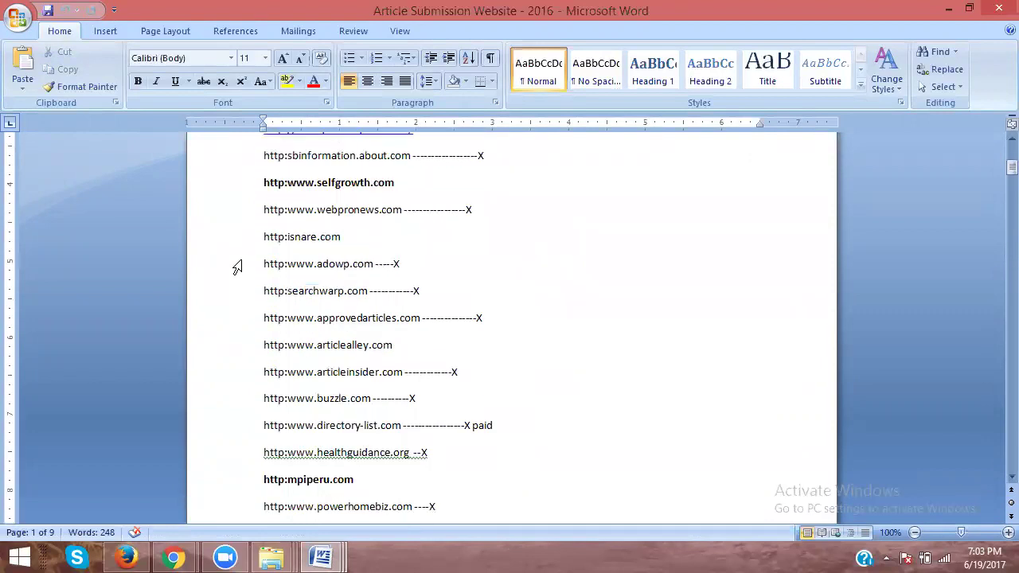
{"action": "scroll", "coordinate": [237, 268], "scroll_direction": "up", "scroll_amount": 2}
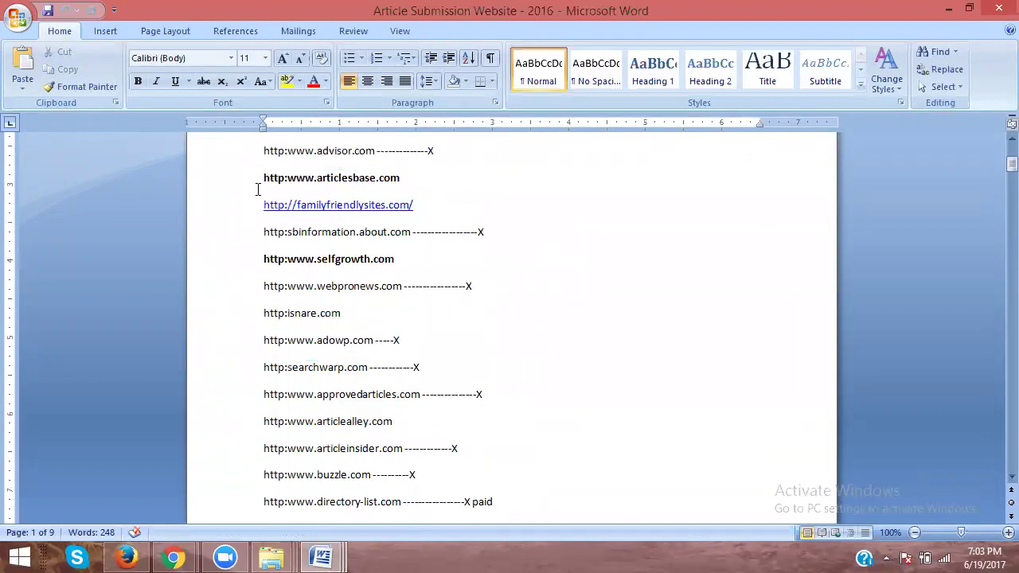
{"action": "left_click", "coordinate": [229, 193]}
{"action": "key", "text": "alt+Tab"}
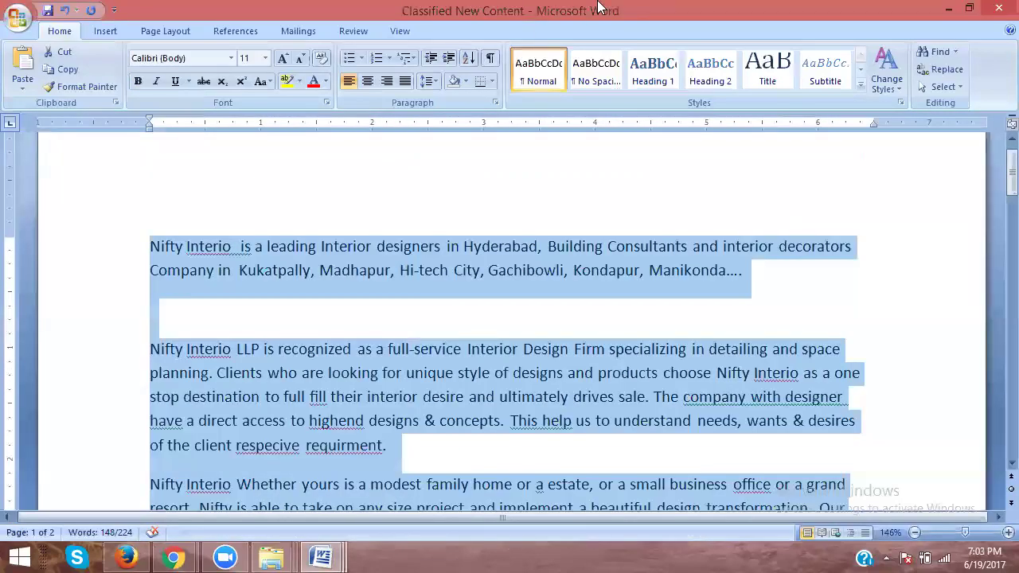
{"action": "left_click", "coordinate": [947, 8]}
{"action": "left_click", "coordinate": [946, 8]}
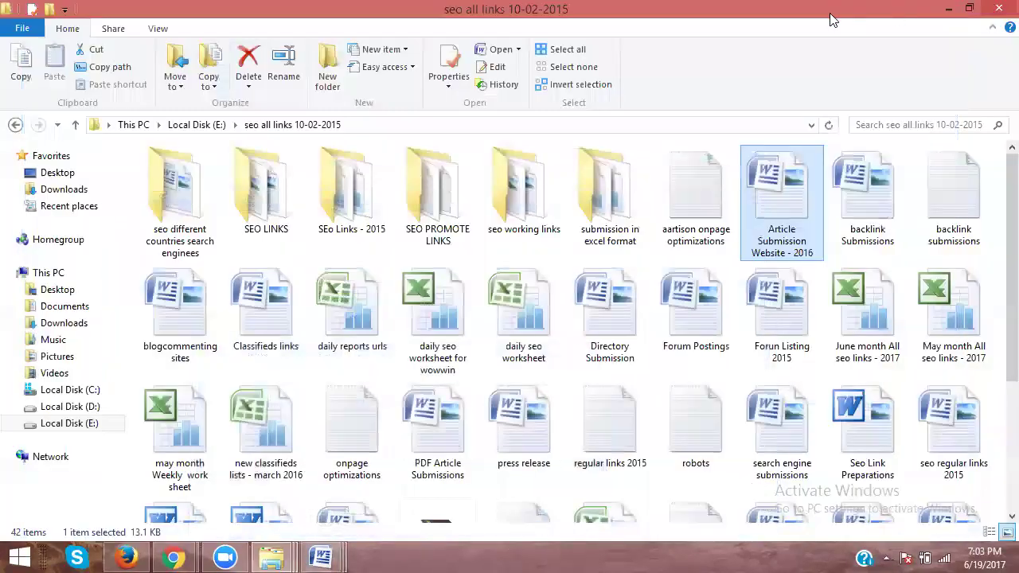
{"action": "left_click", "coordinate": [832, 19]}
{"action": "left_click", "coordinate": [670, 11]}
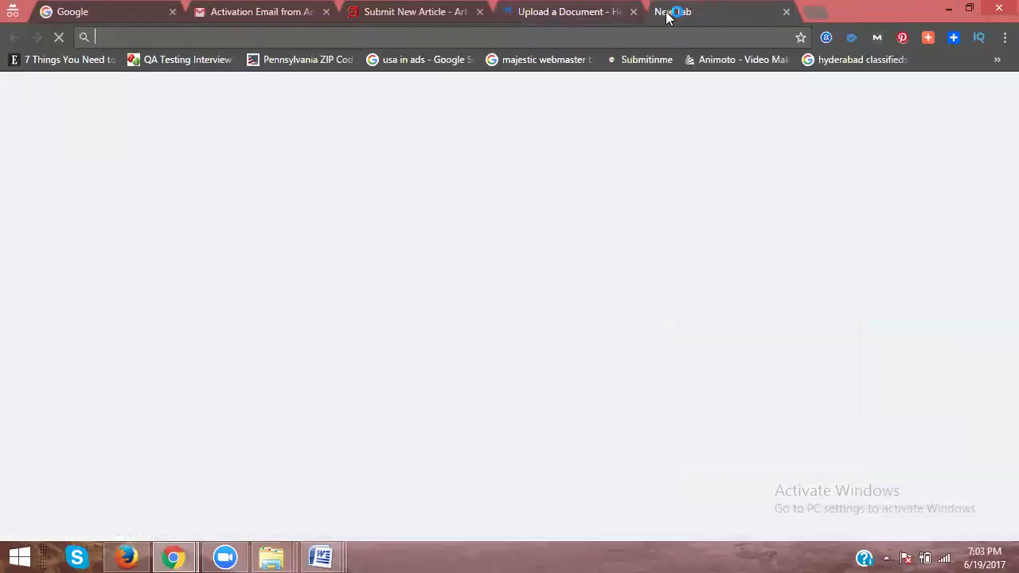
{"action": "type", "text": "http://www.articlesbase.com"}
{"action": "key", "text": "Return"}
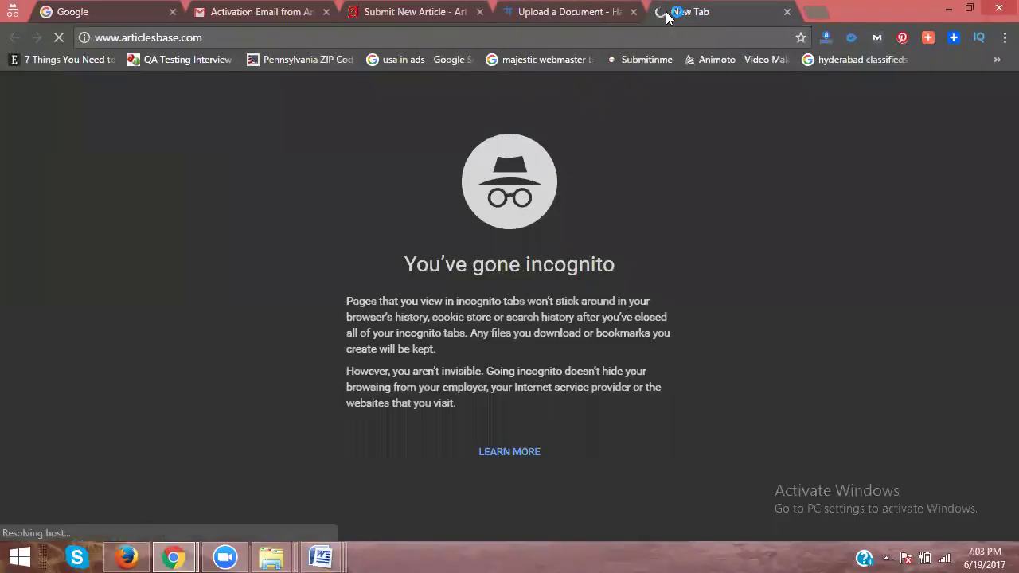
Step: Start a new Hashdoc upload of the Interior Designers in KPHB PDF
{"action": "left_click", "coordinate": [565, 11]}
{"action": "left_click", "coordinate": [887, 94]}
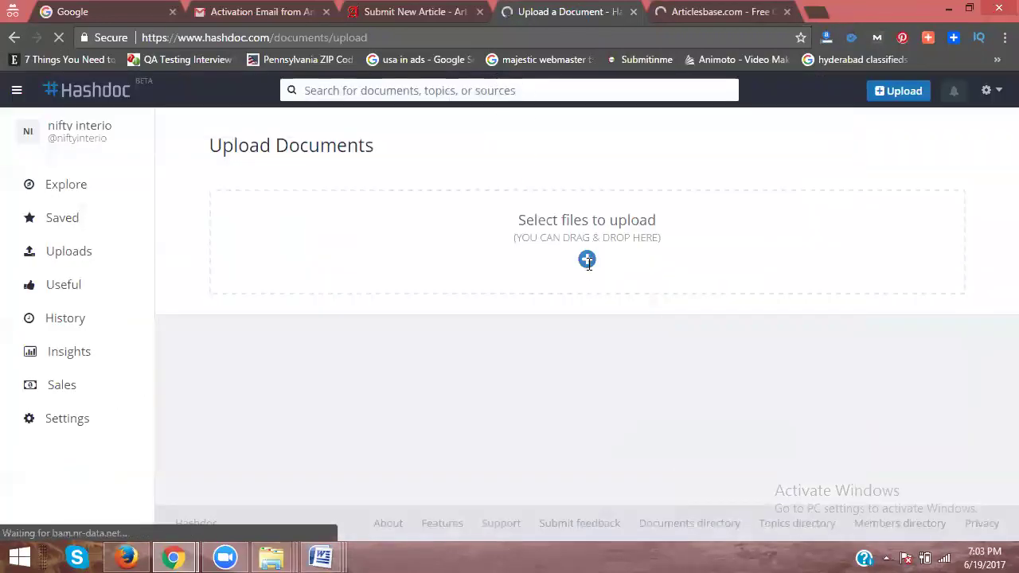
{"action": "left_click", "coordinate": [587, 259]}
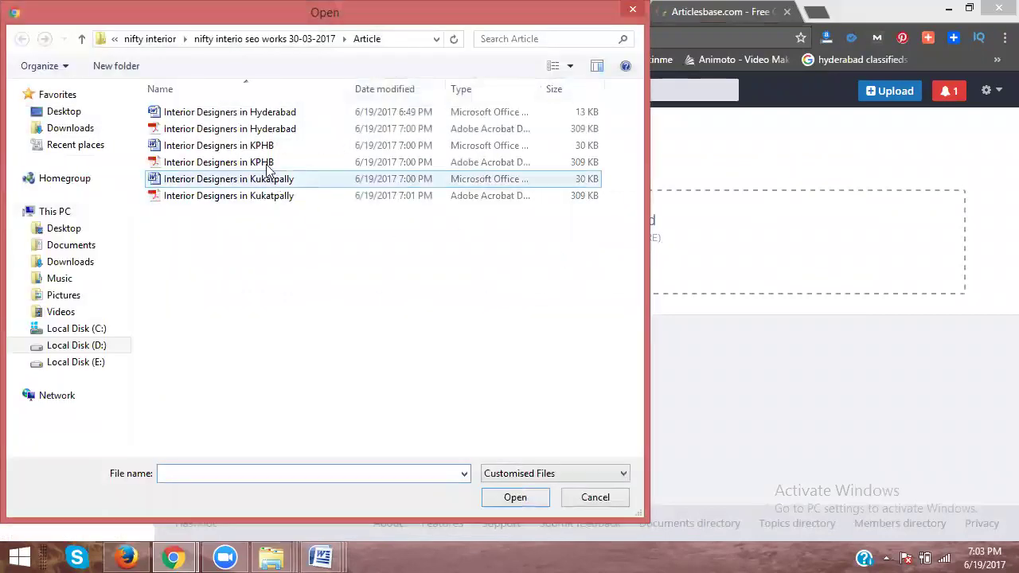
{"action": "double_click", "coordinate": [268, 164]}
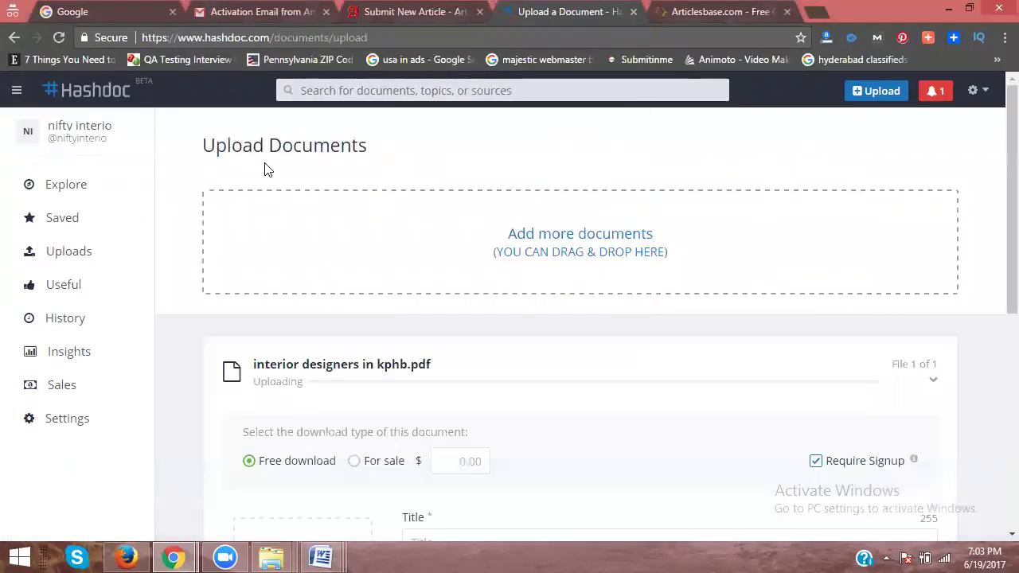
Step: Paste the Nifty Interio paragraph from Word into the Abstract field
{"action": "left_click", "coordinate": [321, 558]}
{"action": "left_click", "coordinate": [123, 482]}
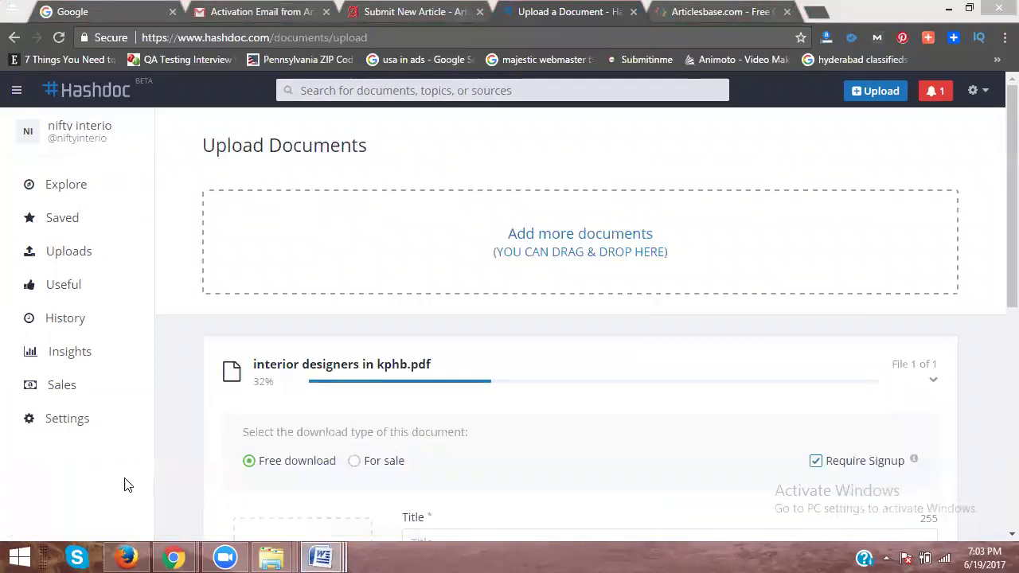
{"action": "key", "text": "alt+Tab"}
{"action": "scroll", "coordinate": [270, 390], "scroll_direction": "down", "scroll_amount": 5}
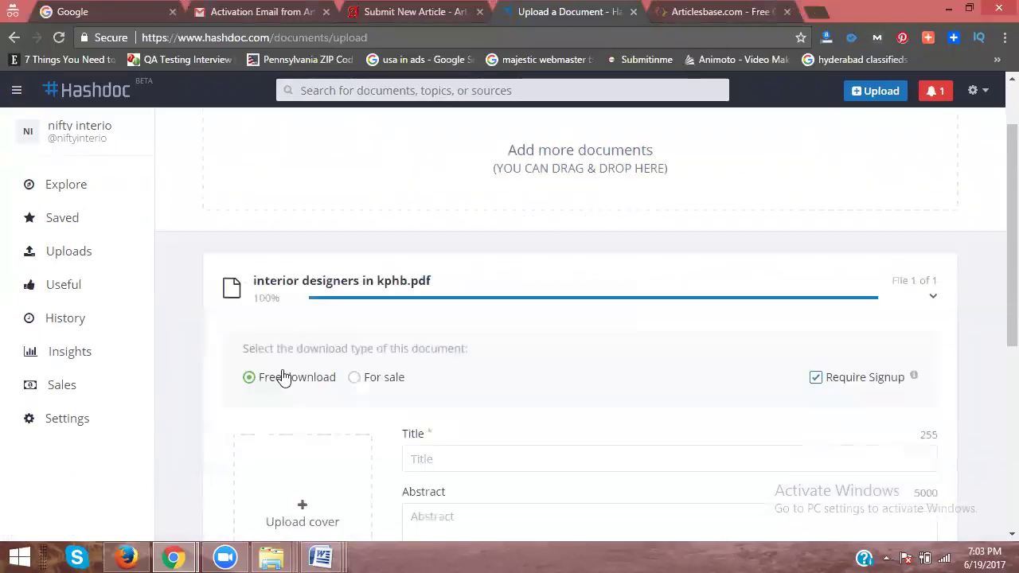
{"action": "left_click", "coordinate": [444, 304]}
{"action": "type", "text": "Nifty Interio Whether yours is a modest family home or a estate, or a small business office or a grand resort, Nifty is able to take on any size project and implement a beautiful design transformation. Our company maintains close relationships with top quality suppliers, fine artisans, and the most skilled sub-contractors."}
{"action": "scroll", "coordinate": [441, 306], "scroll_direction": "down", "scroll_amount": 2}
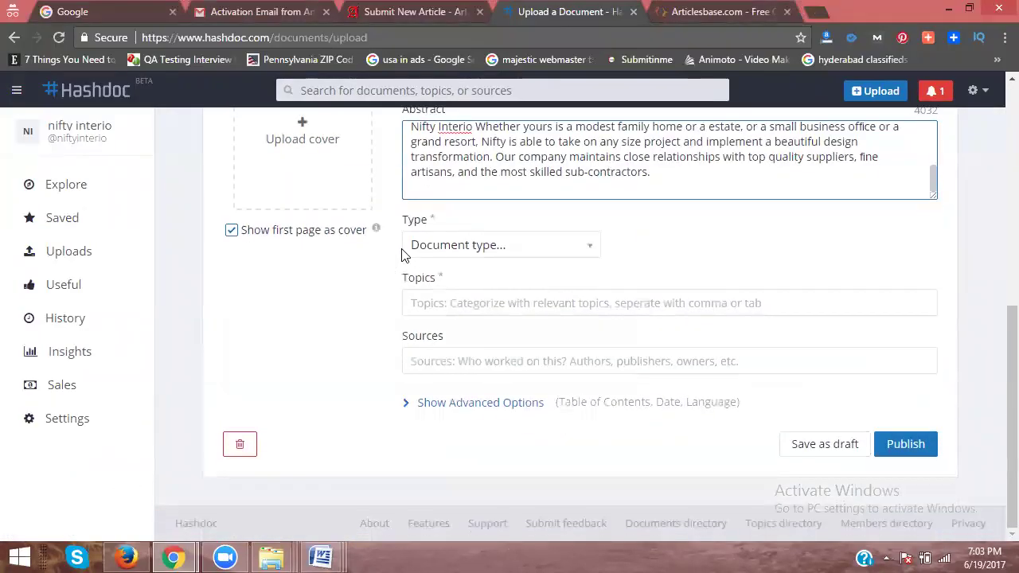
Step: Set type Article and add topics interiors, interior designers, interior design, interior designer
{"action": "left_click", "coordinate": [439, 247]}
{"action": "left_click", "coordinate": [428, 295]}
{"action": "left_click", "coordinate": [542, 330]}
{"action": "type", "text": "in"}
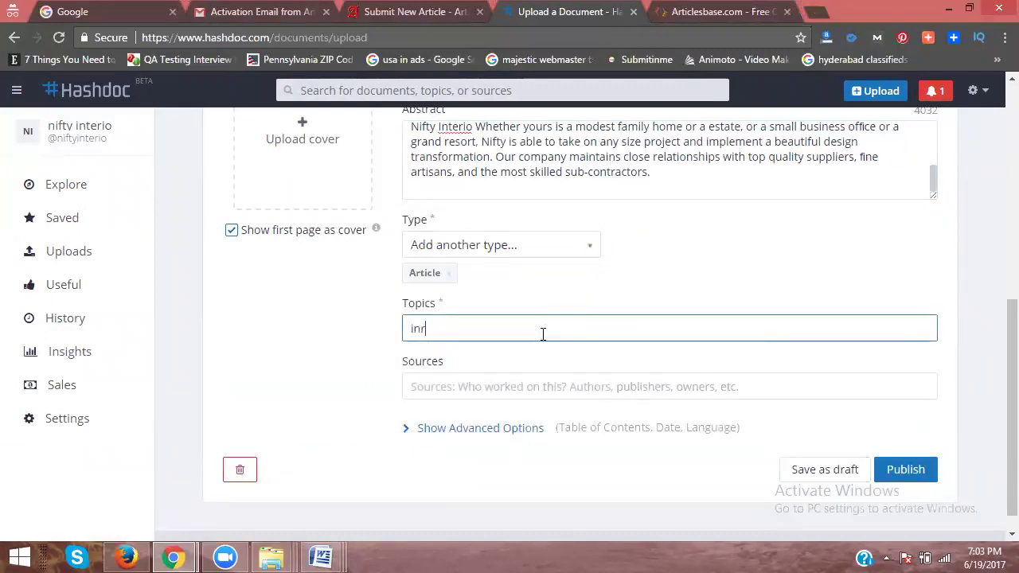
{"action": "type", "text": "terior"}
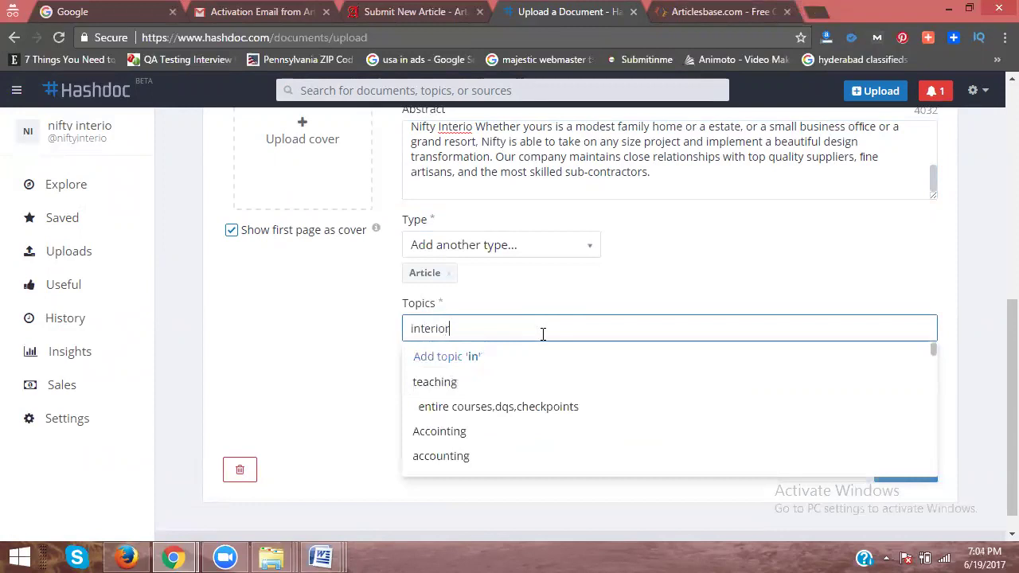
{"action": "type", "text": "s"}
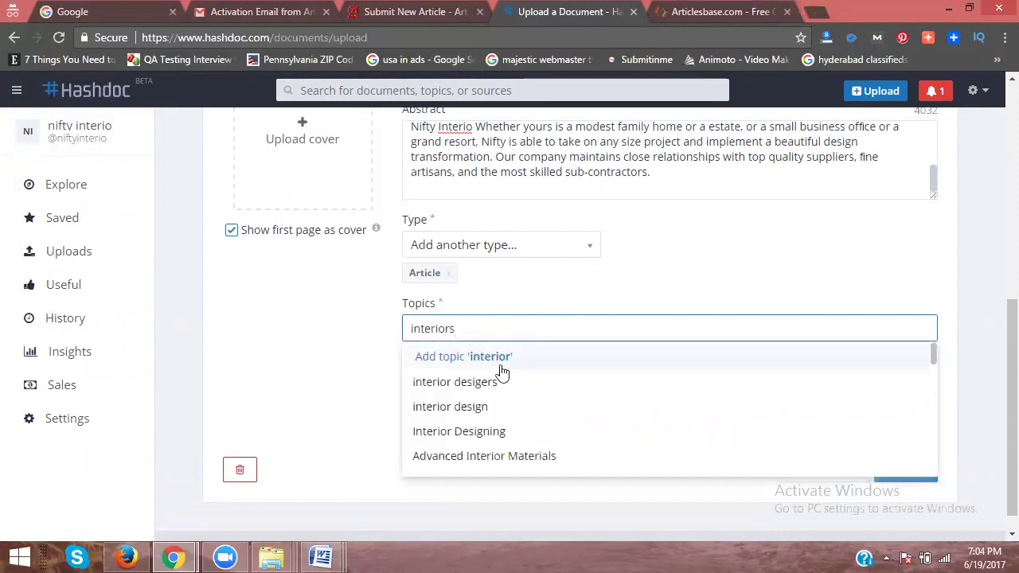
{"action": "left_click", "coordinate": [495, 378]}
{"action": "type", "text": "interiord"}
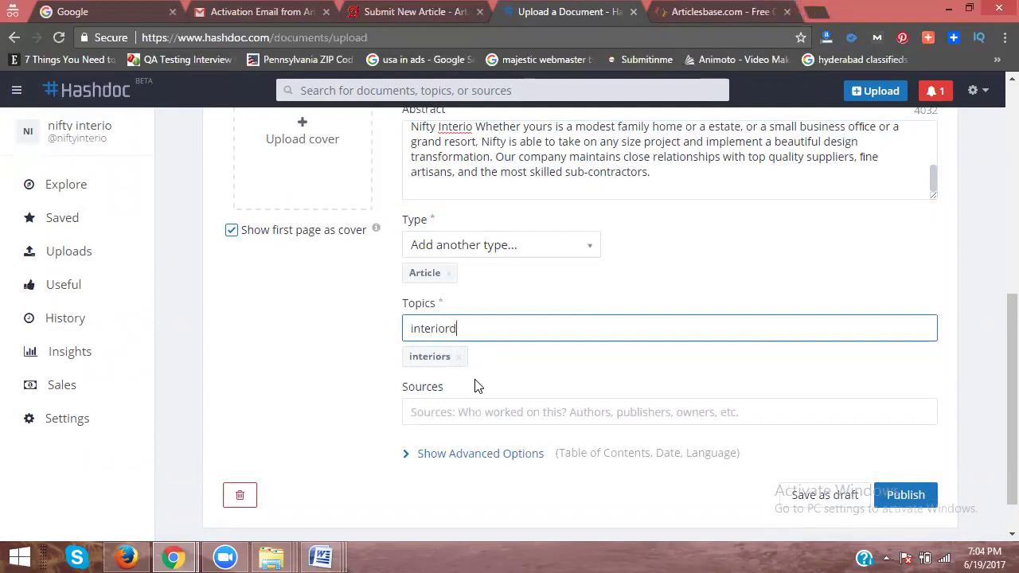
{"action": "type", "text": "esigners"}
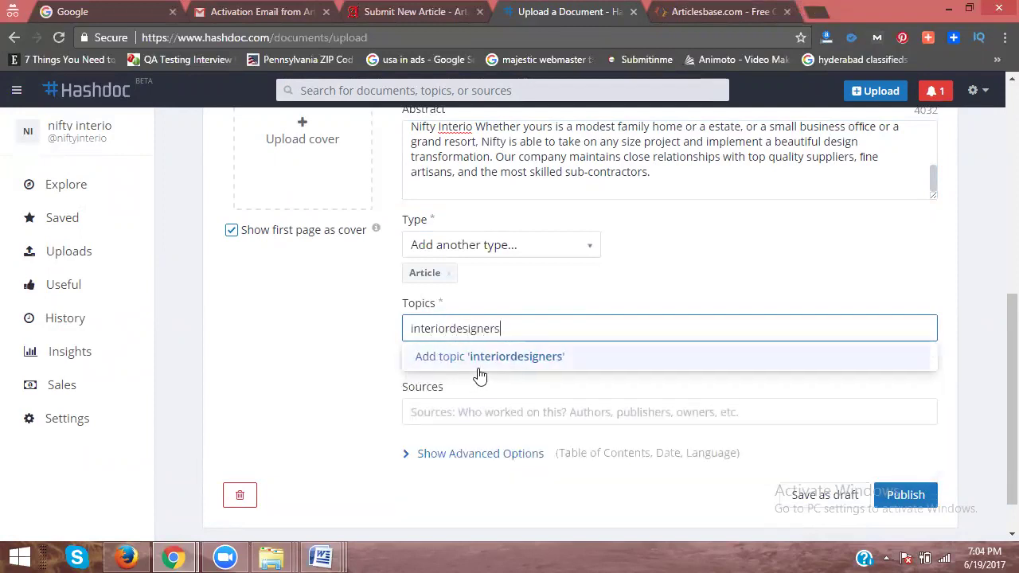
{"action": "left_click", "coordinate": [451, 328]}
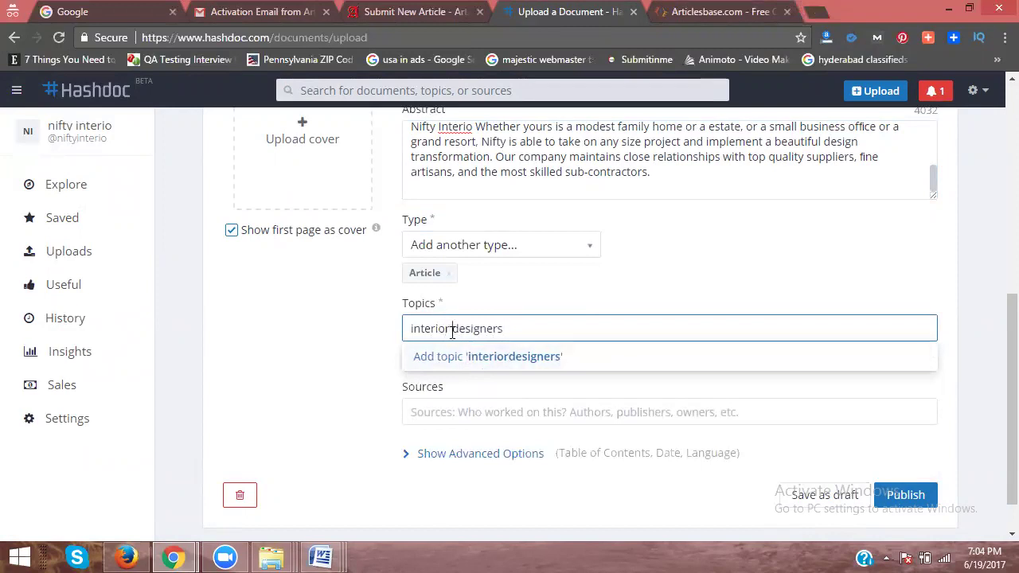
{"action": "left_click", "coordinate": [470, 383]}
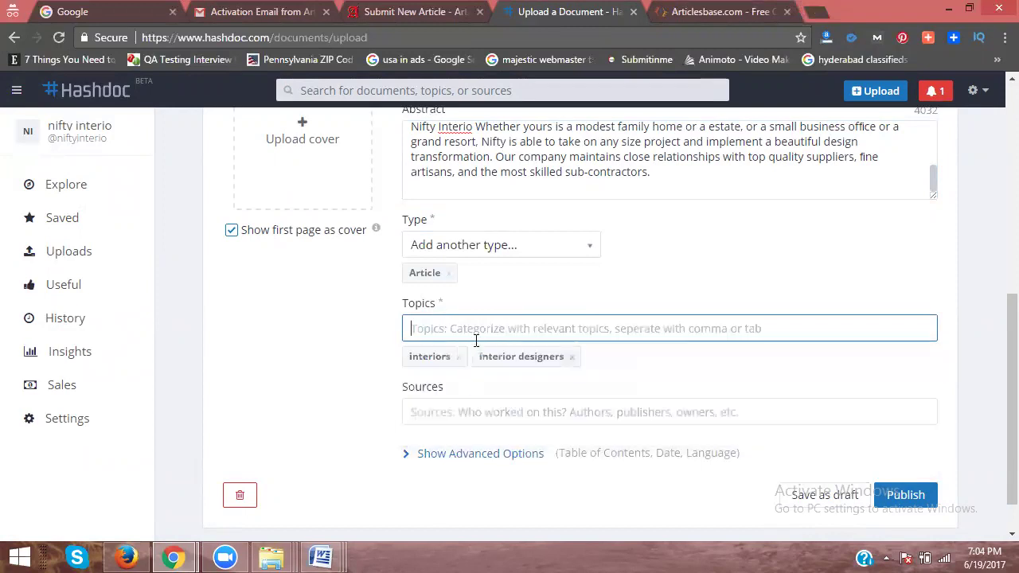
{"action": "type", "text": "interi"}
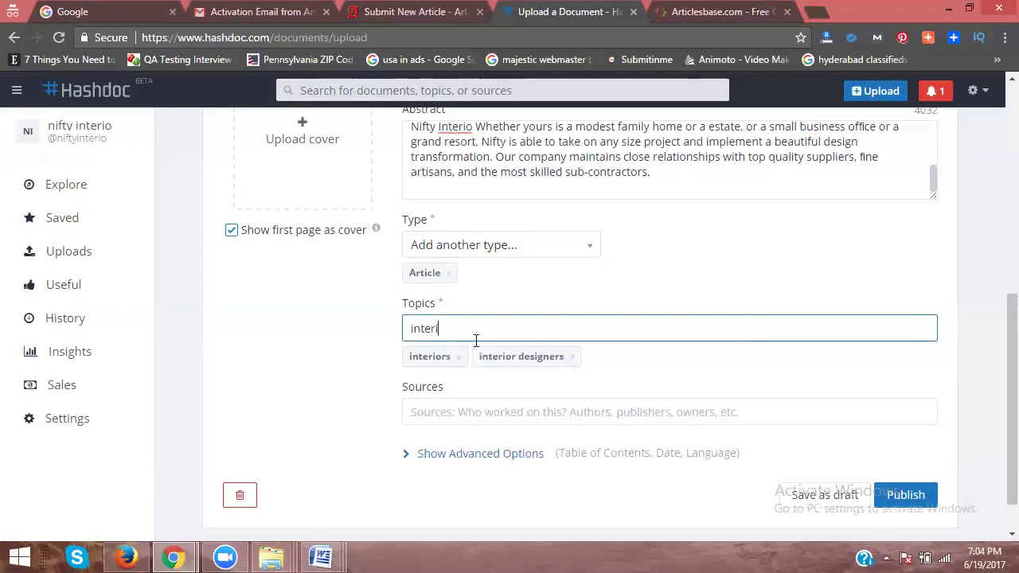
{"action": "type", "text": "or design"}
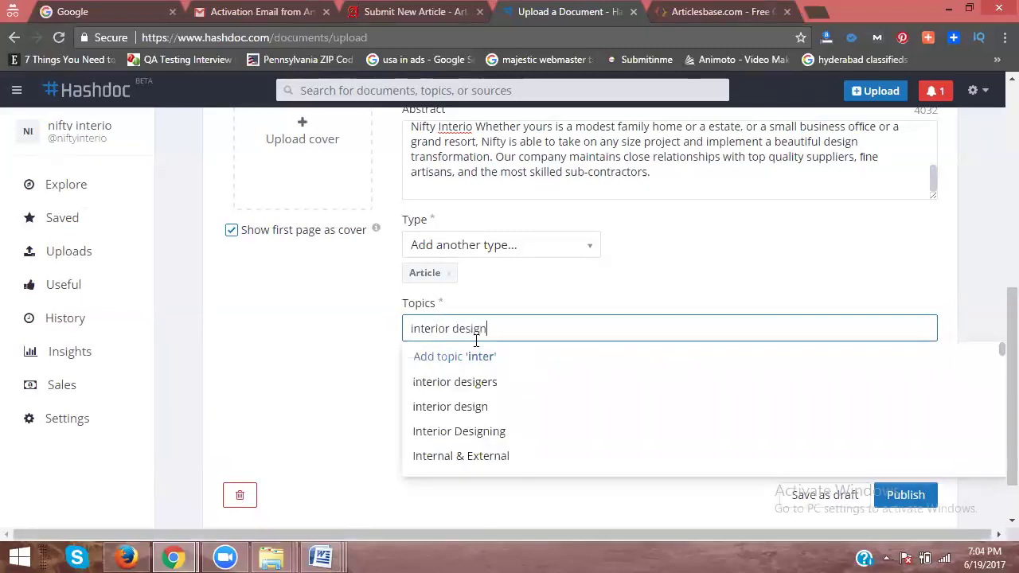
{"action": "left_click", "coordinate": [466, 384]}
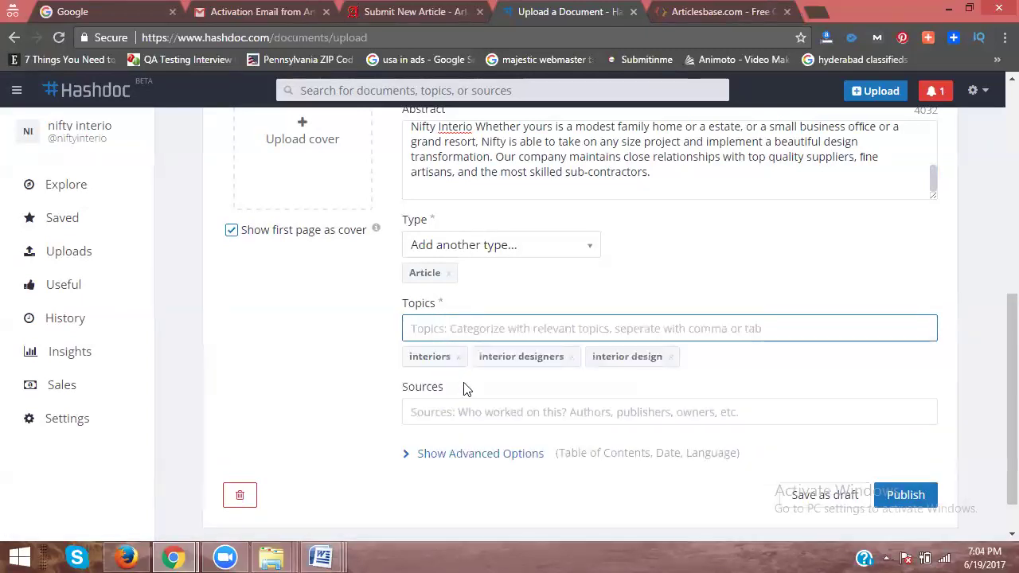
{"action": "type", "text": "interior"}
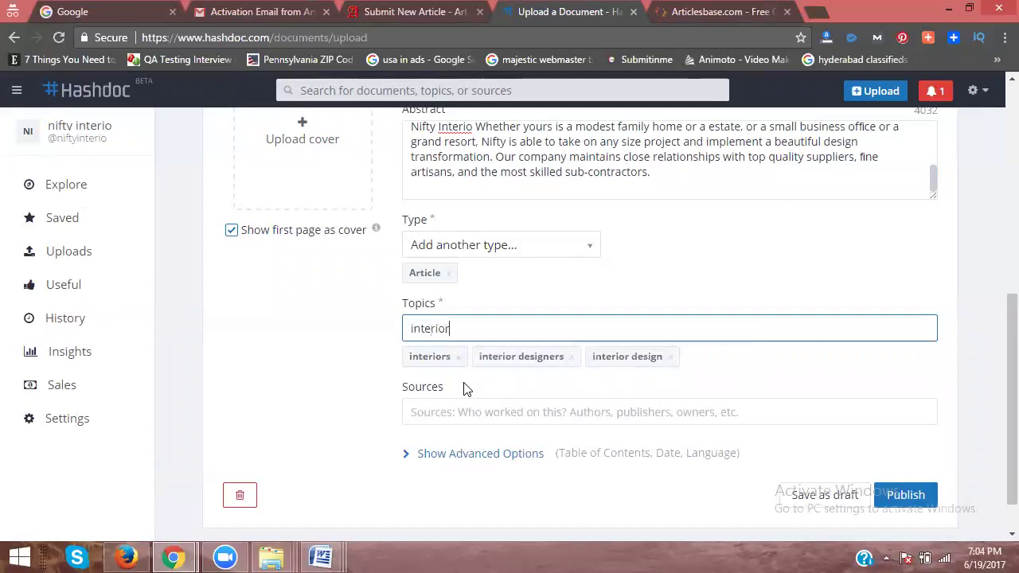
{"action": "type", "text": " designer"}
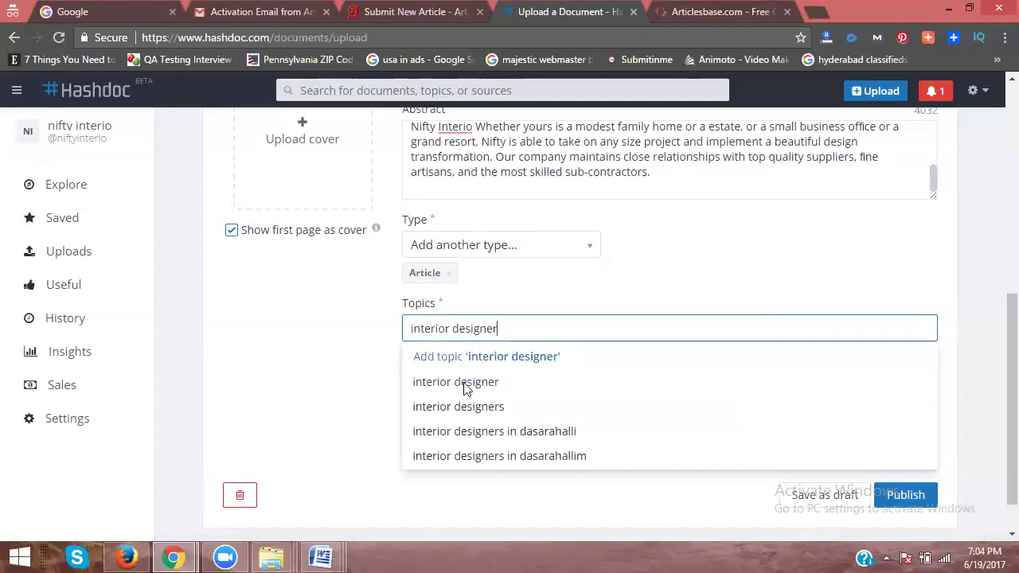
{"action": "left_click", "coordinate": [465, 390]}
Step: Add nifty interior as the source and attempt to publish
{"action": "left_click", "coordinate": [467, 366]}
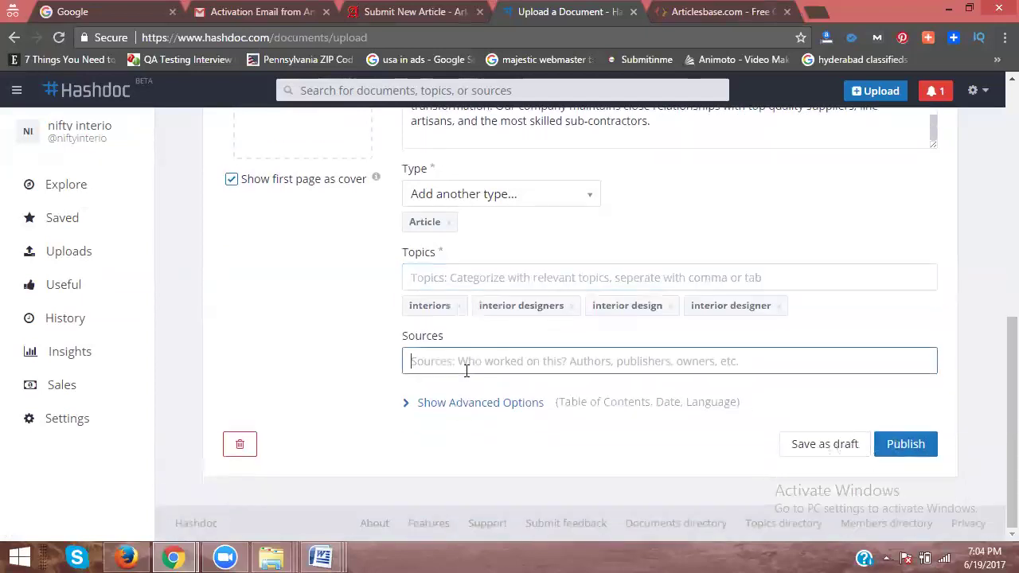
{"action": "type", "text": "nifty interio"}
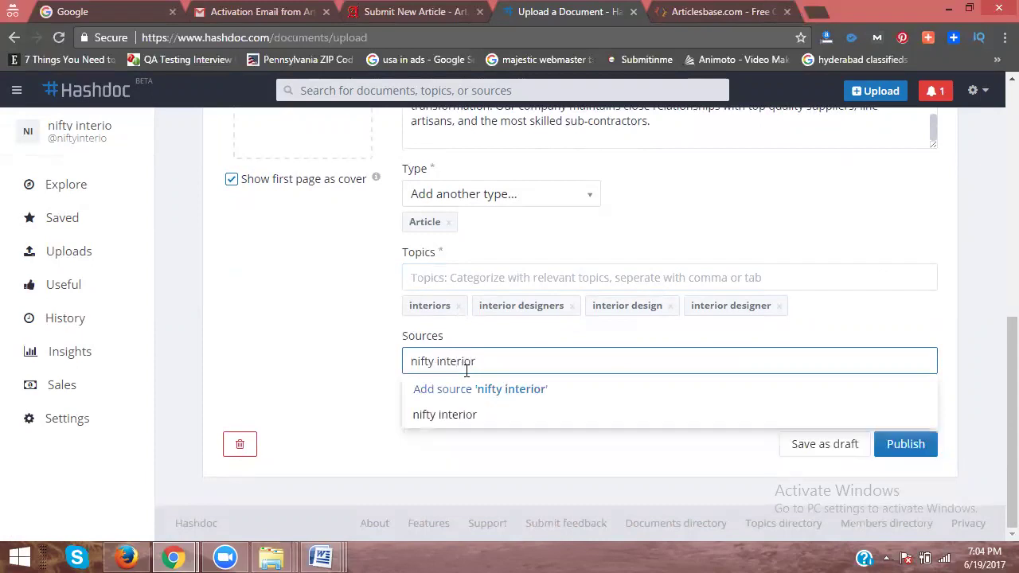
{"action": "left_click", "coordinate": [464, 417]}
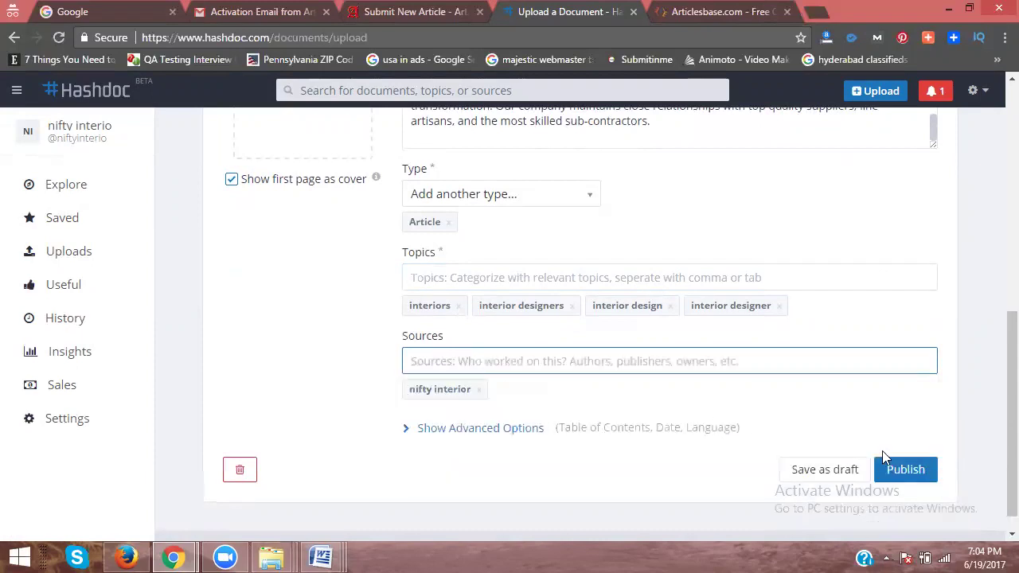
{"action": "left_click", "coordinate": [900, 471]}
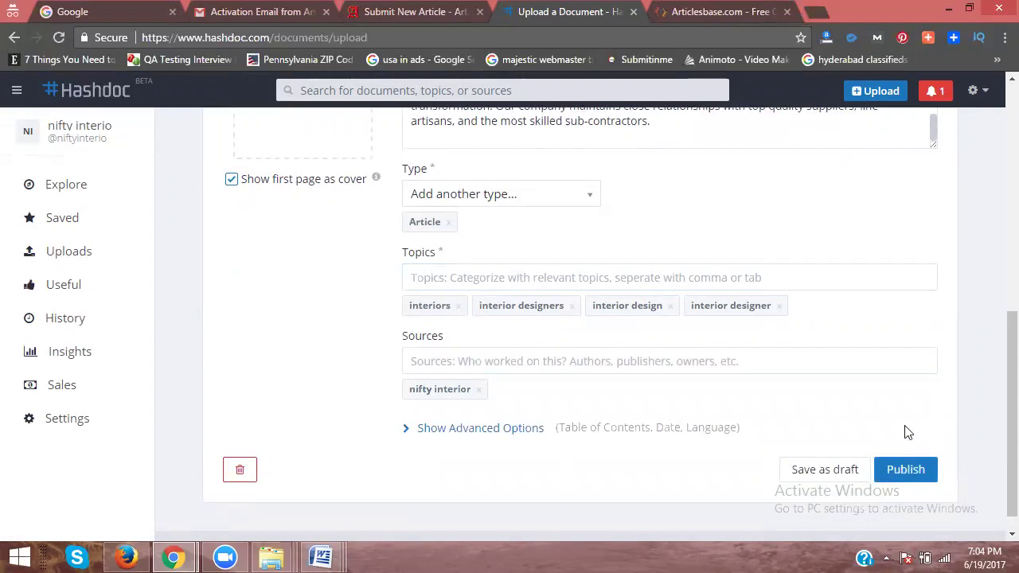
{"action": "scroll", "coordinate": [900, 471], "scroll_direction": "down", "scroll_amount": 1}
{"action": "left_click", "coordinate": [896, 446]}
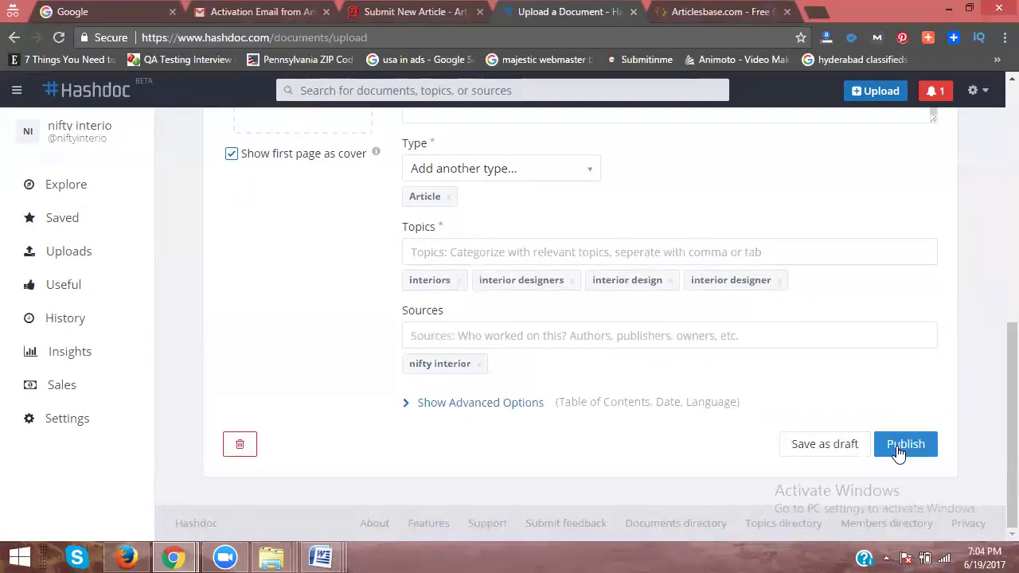
{"action": "left_click", "coordinate": [897, 449]}
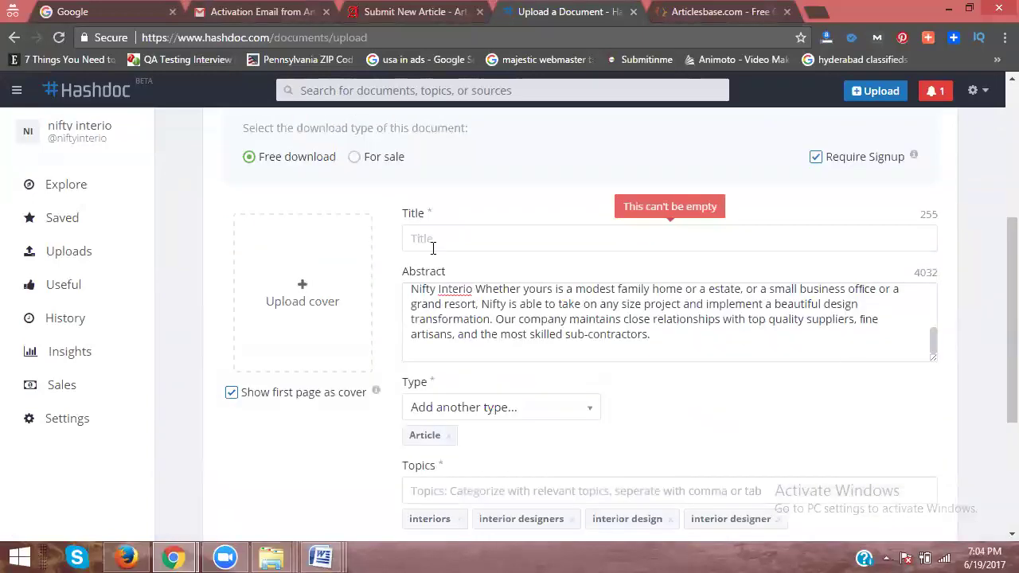
Step: Title it 'Interior designers in KPHB, Hyderabad - Nifty Interio' with the nifty interio interior designs hyds cover image
{"action": "left_click", "coordinate": [430, 240]}
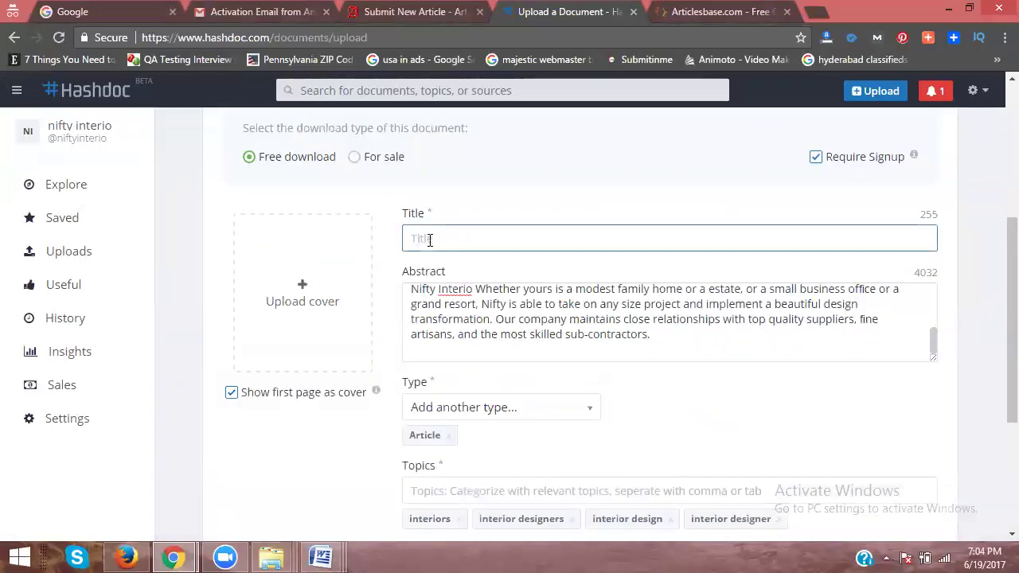
{"action": "type", "text": "Interior designers in KPHB"}
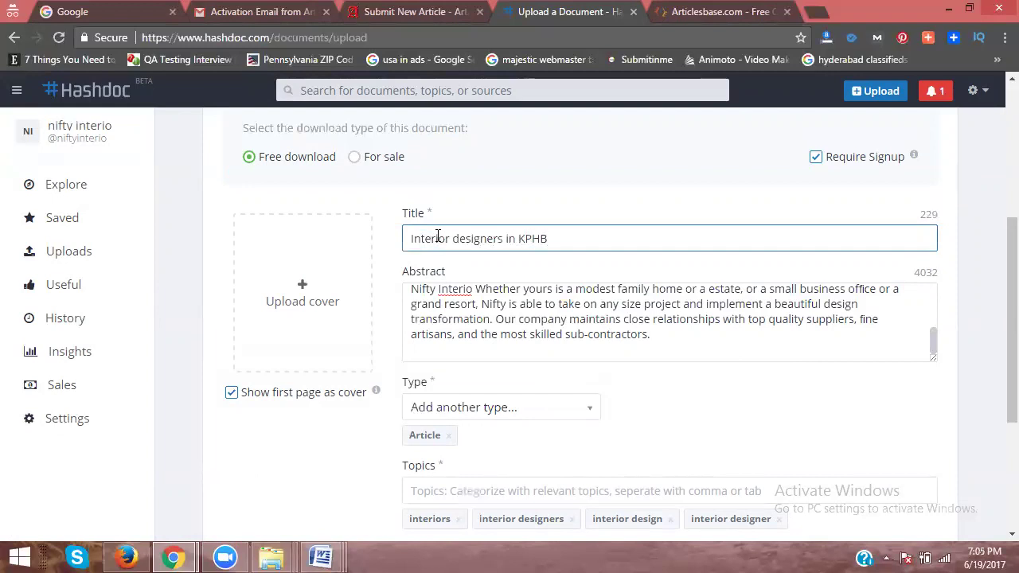
{"action": "type", "text": ", Hyderabad - Nifty Interio"}
{"action": "left_click", "coordinate": [273, 301]}
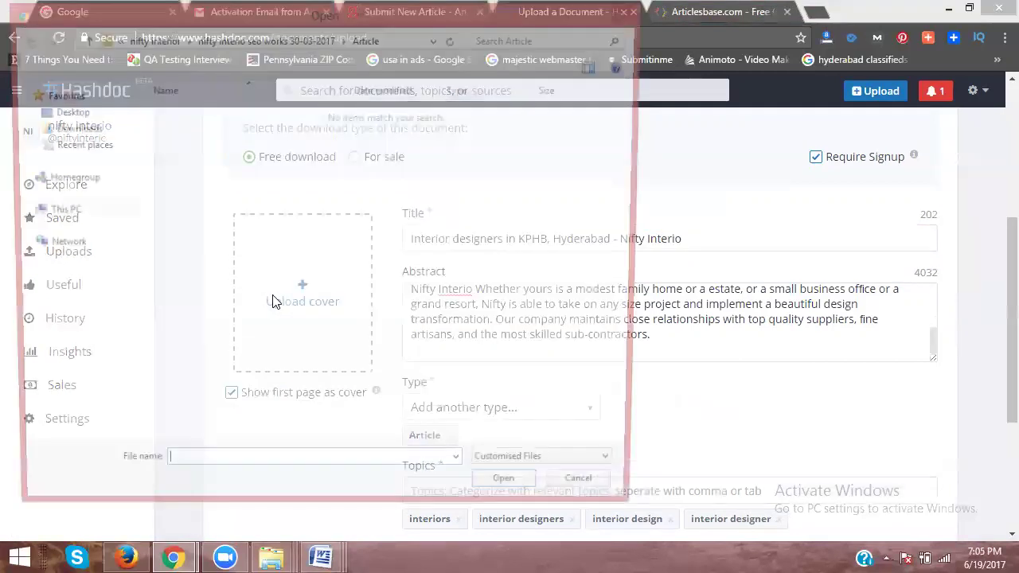
{"action": "left_click", "coordinate": [256, 40]}
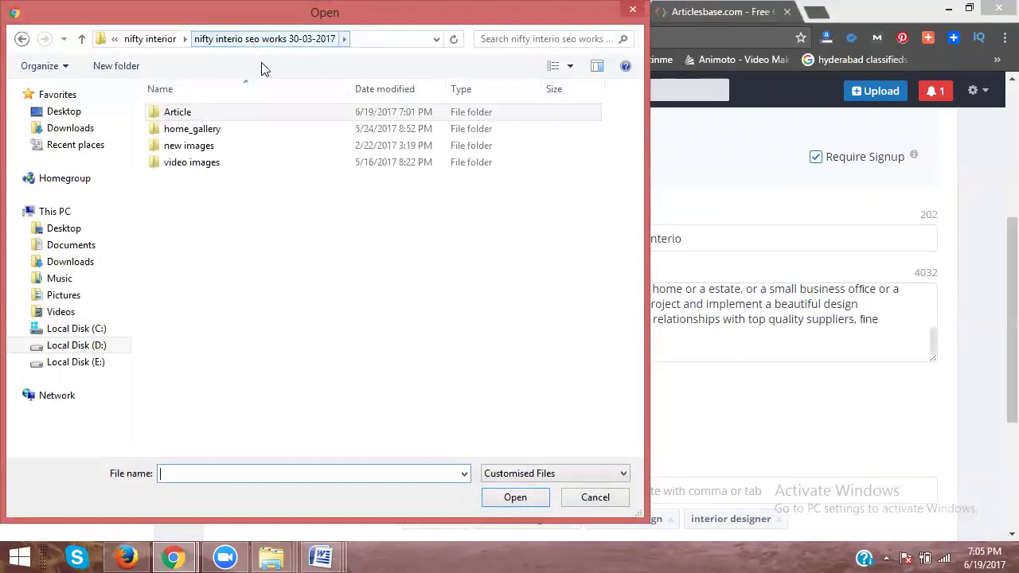
{"action": "double_click", "coordinate": [195, 163]}
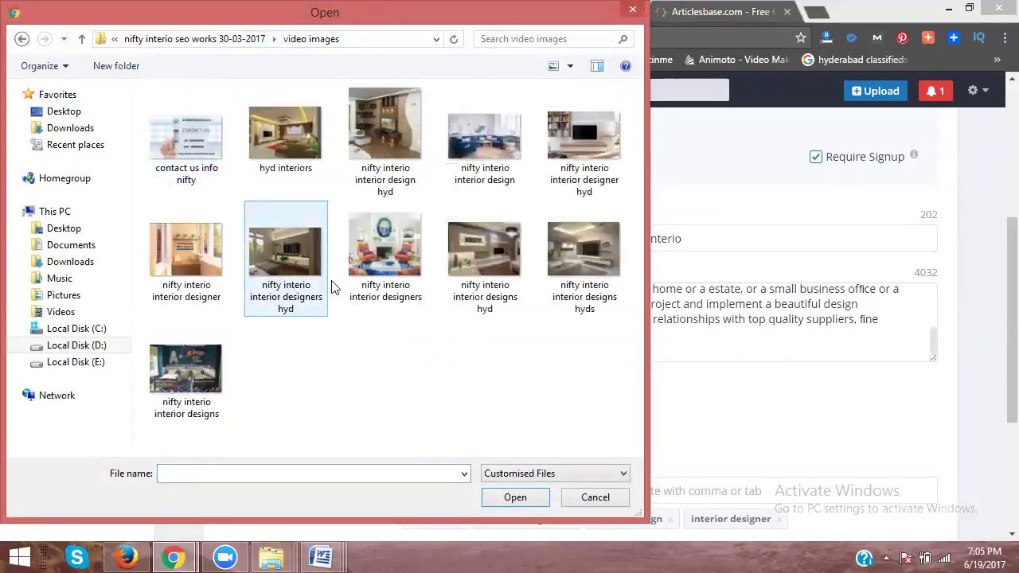
{"action": "left_click", "coordinate": [562, 251]}
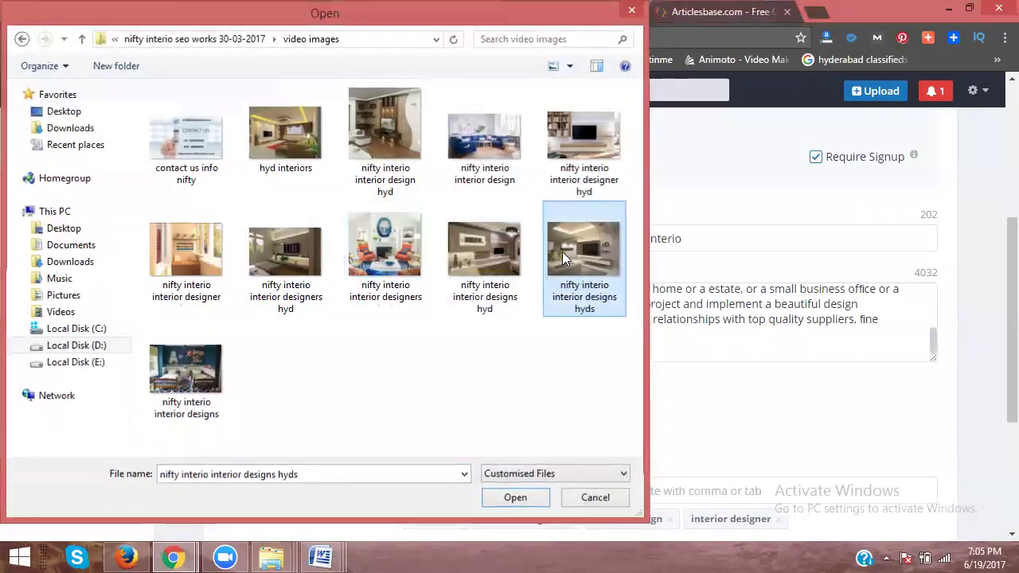
{"action": "double_click", "coordinate": [562, 251]}
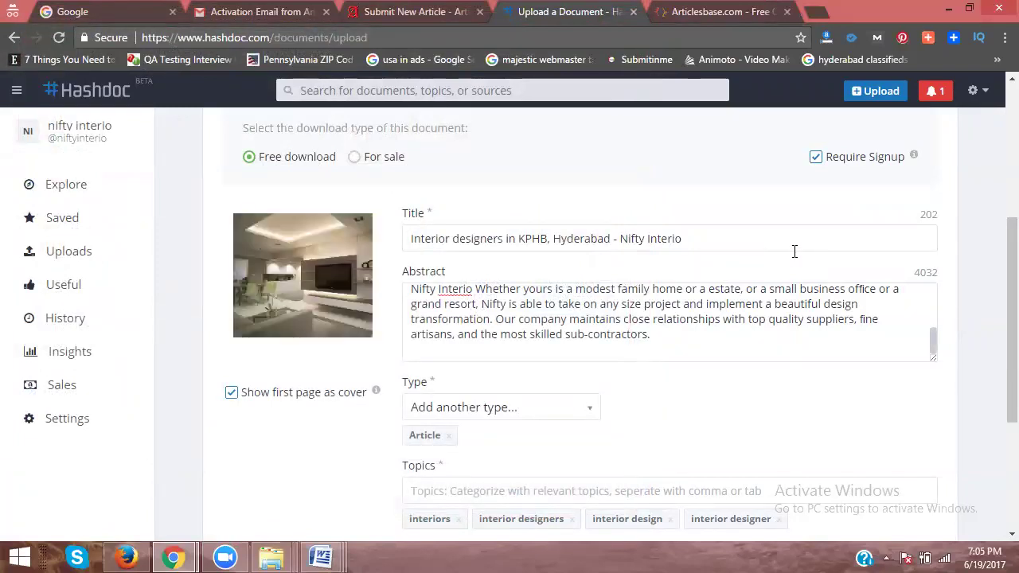
Step: Publish the document, then move to the ArticlesBase tab
{"action": "scroll", "coordinate": [834, 263], "scroll_direction": "down", "scroll_amount": 3}
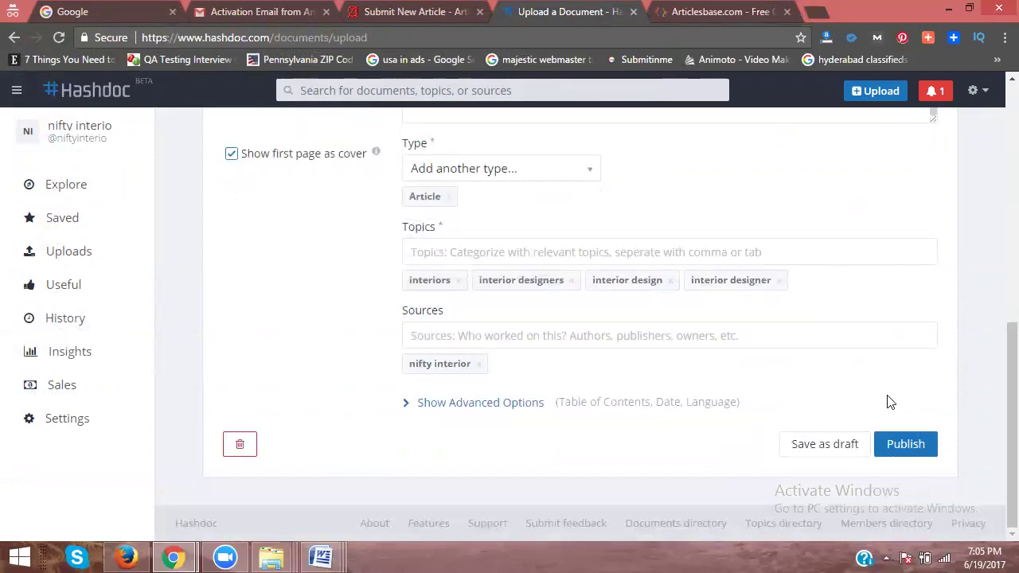
{"action": "left_click", "coordinate": [902, 449]}
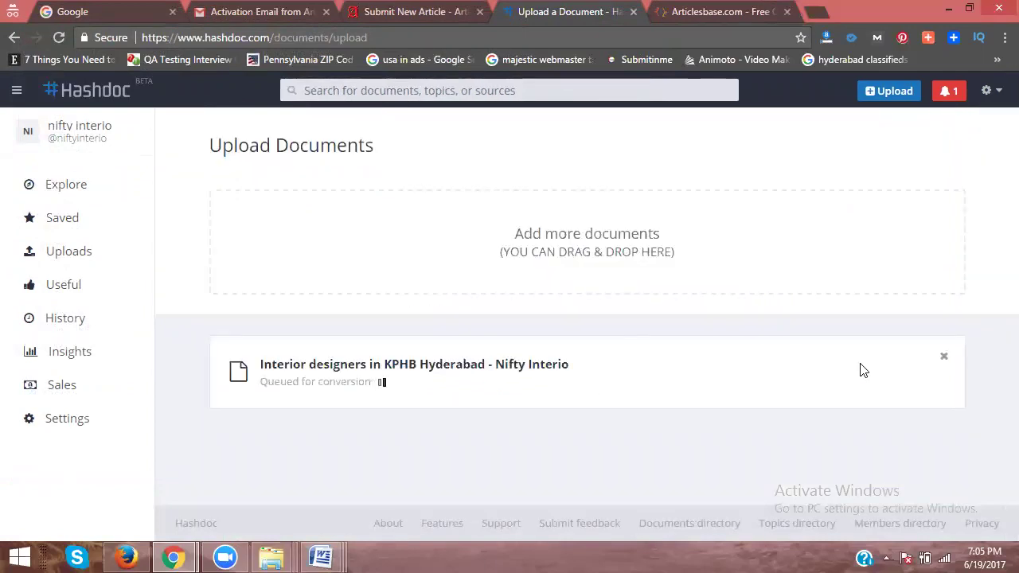
{"action": "left_click", "coordinate": [711, 11]}
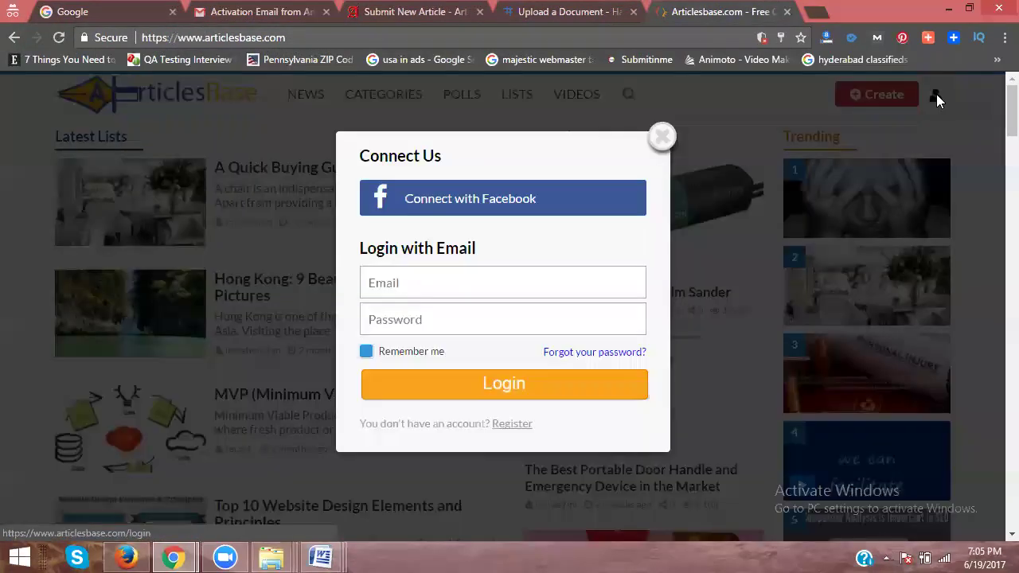
Step: Fill the ArticlesBase registration with the company name as username, an e-mail and a password
{"action": "left_click", "coordinate": [936, 97]}
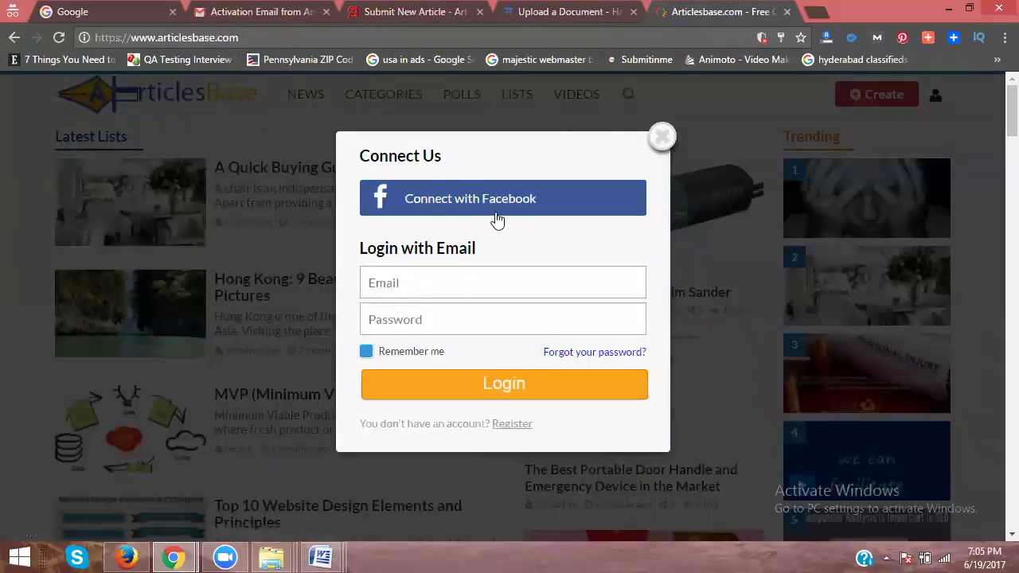
{"action": "left_click", "coordinate": [507, 431]}
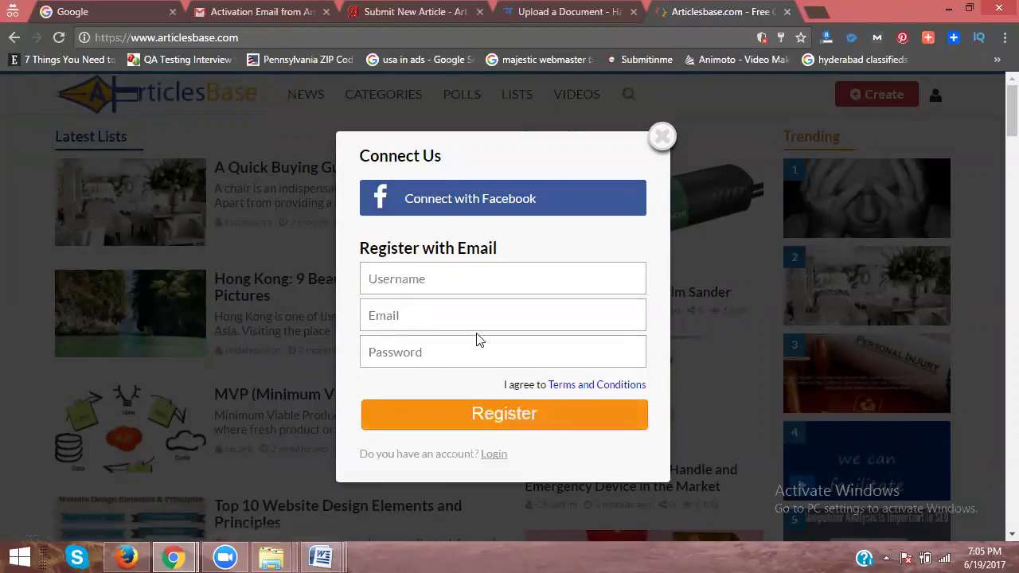
{"action": "left_click", "coordinate": [451, 284]}
{"action": "type", "text": "nift"}
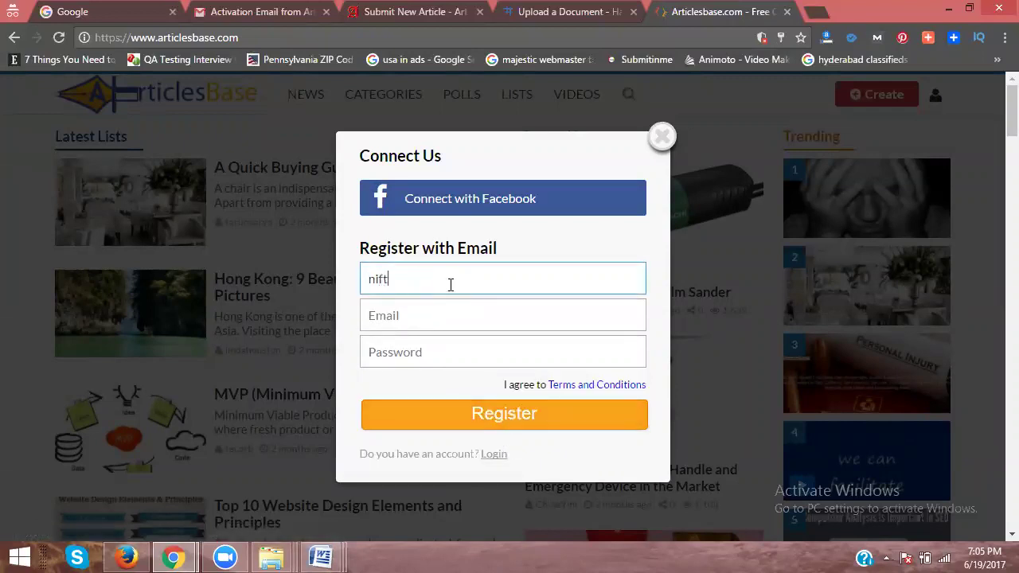
{"action": "type", "text": "y interio"}
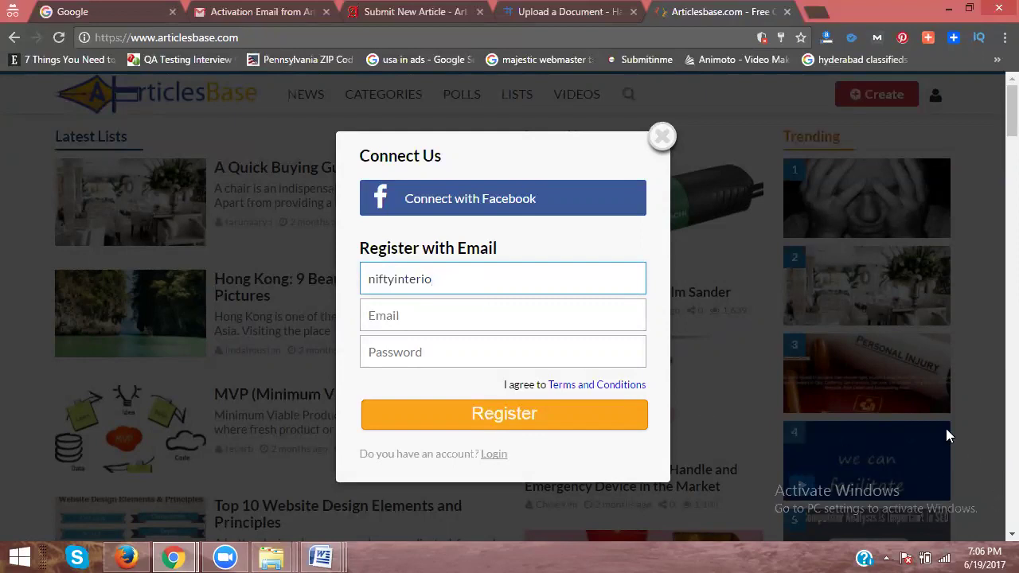
{"action": "key", "text": "Tab"}
{"action": "key", "text": "ctrl+v"}
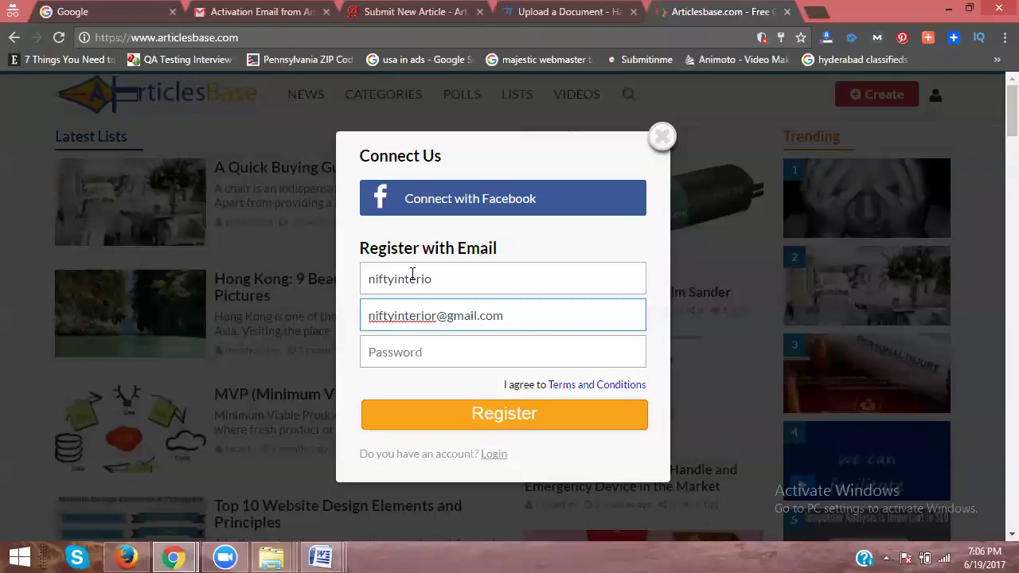
{"action": "left_click", "coordinate": [413, 347]}
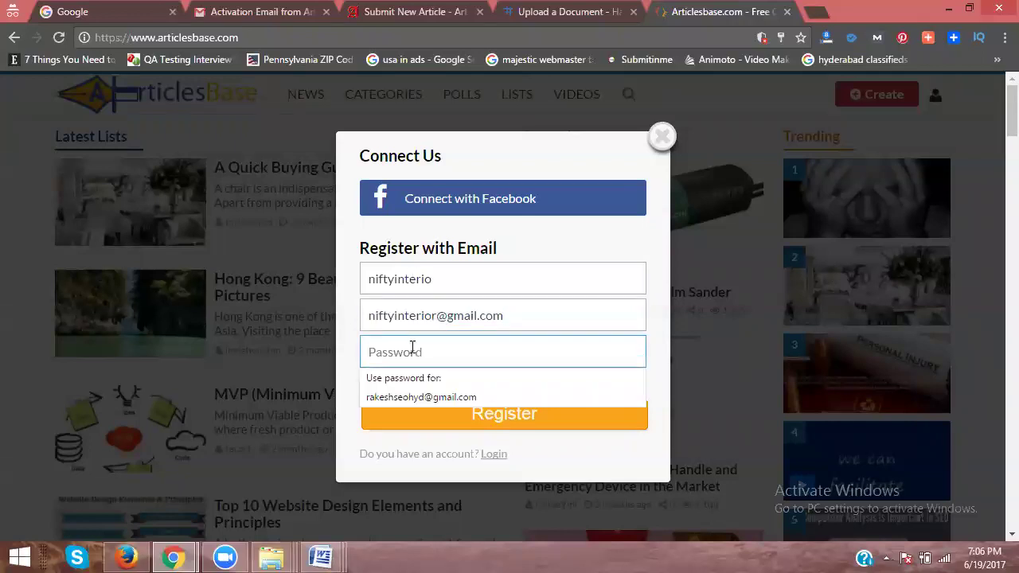
{"action": "key", "text": "ctrl+v"}
{"action": "left_click", "coordinate": [428, 413]}
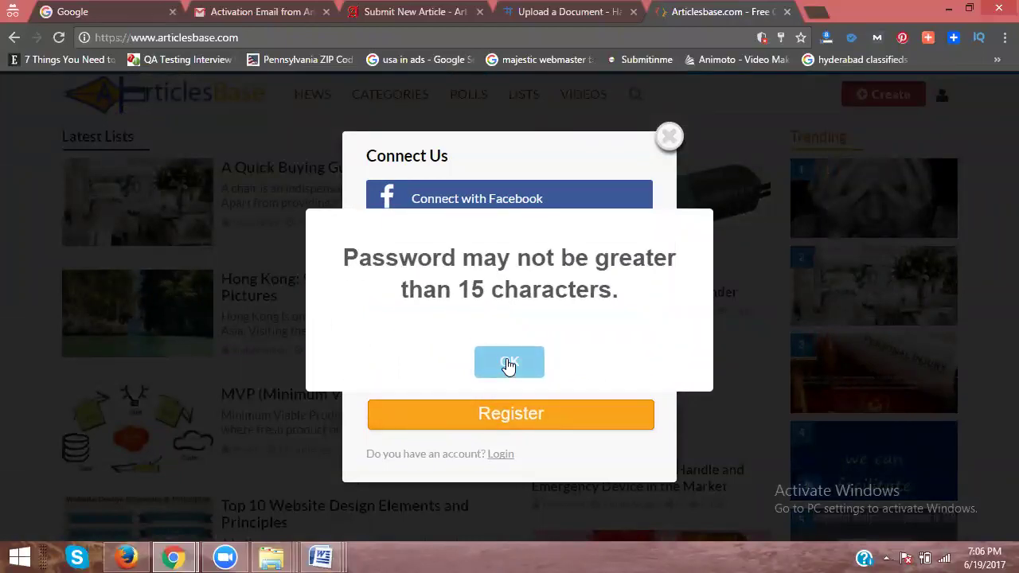
Step: Shorten the password to 15 characters or fewer and resubmit until registration succeeds
{"action": "left_click", "coordinate": [508, 363]}
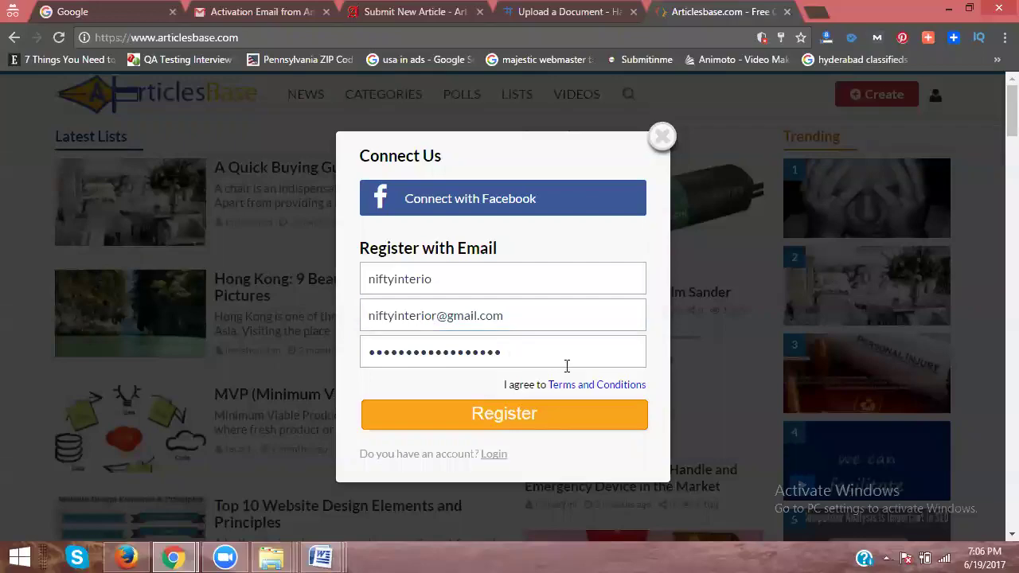
{"action": "key", "text": "BackSpace"}
{"action": "left_click", "coordinate": [509, 414]}
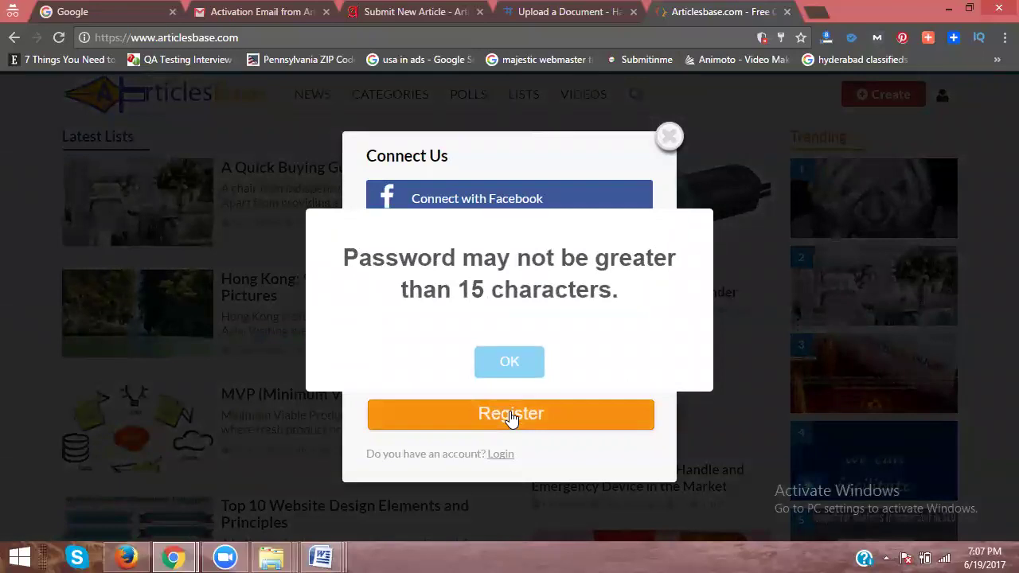
{"action": "left_click", "coordinate": [513, 362]}
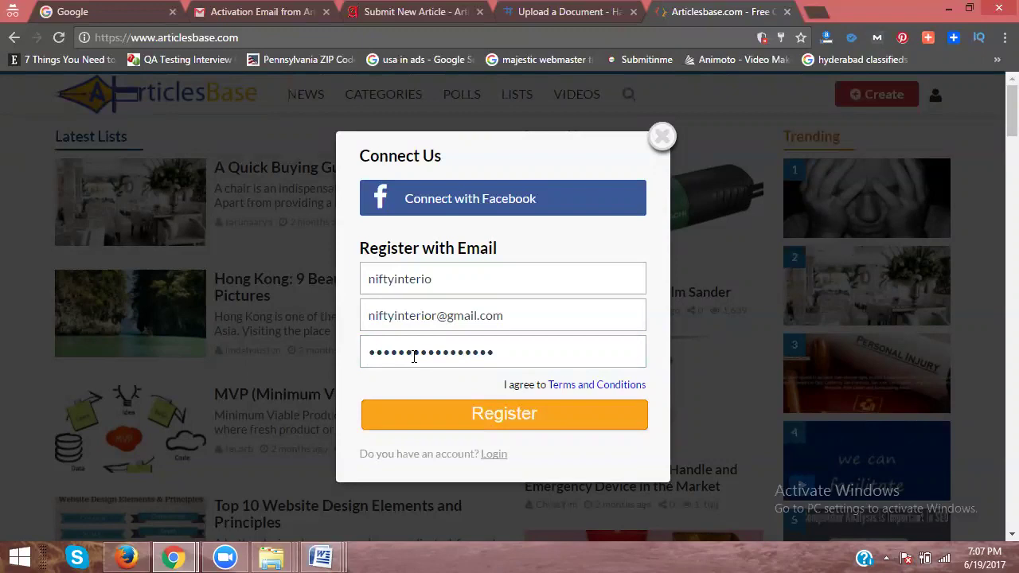
{"action": "double_click", "coordinate": [509, 365]}
{"action": "left_click", "coordinate": [509, 365]}
{"action": "left_click", "coordinate": [491, 417]}
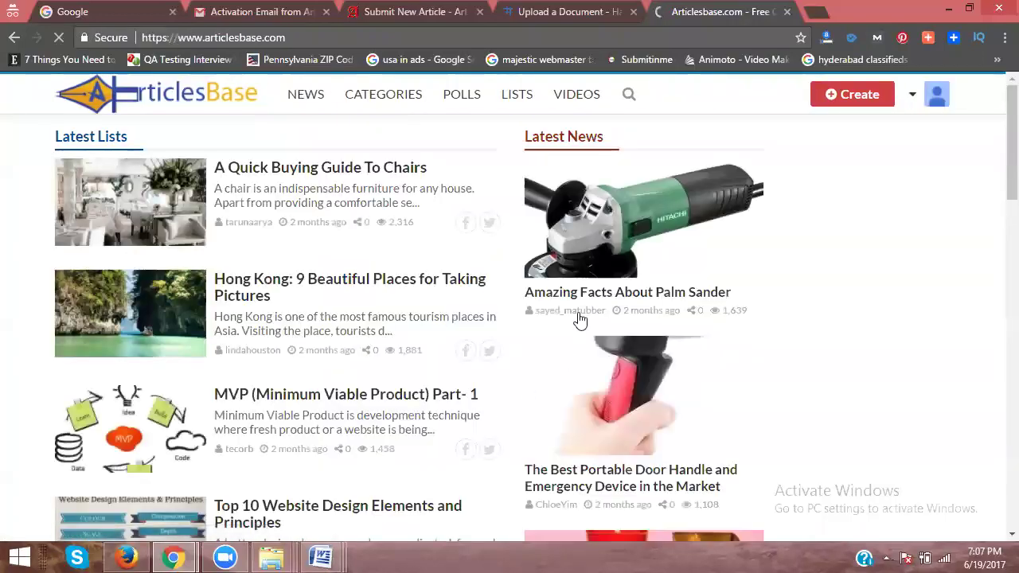
Step: Check the ArticlesBase account menu, then switch to the Artipot activation email in Gmail
{"action": "left_click", "coordinate": [936, 99]}
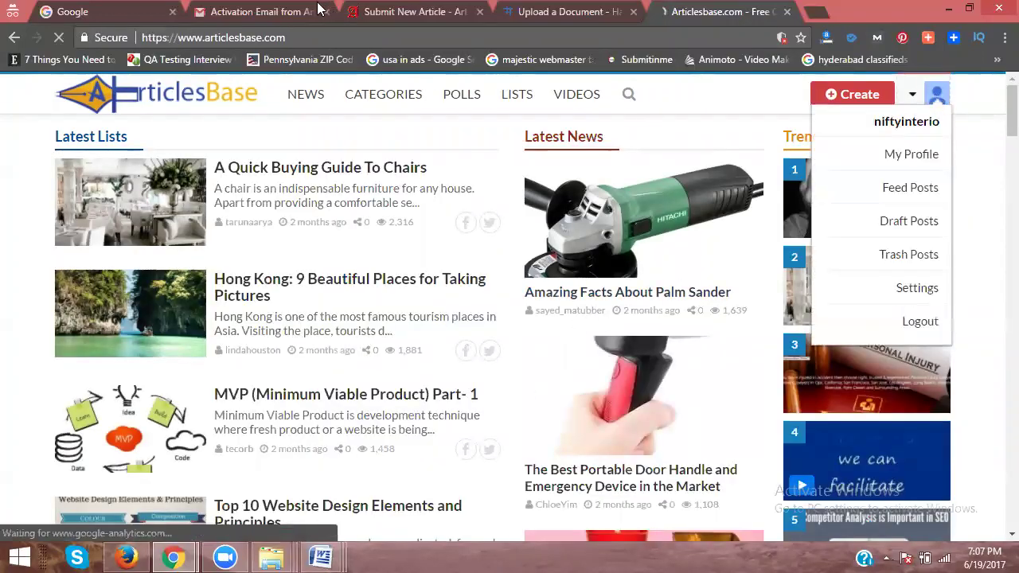
{"action": "left_click", "coordinate": [275, 12]}
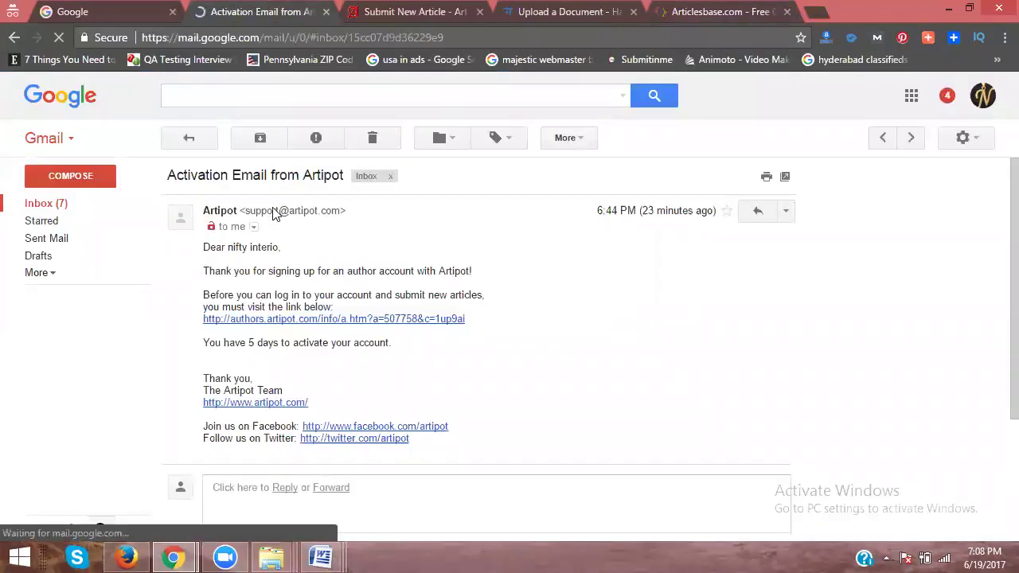
Step: Review Gmail's Updates category, then return to the ArticlesBase tab
{"action": "left_click", "coordinate": [60, 205]}
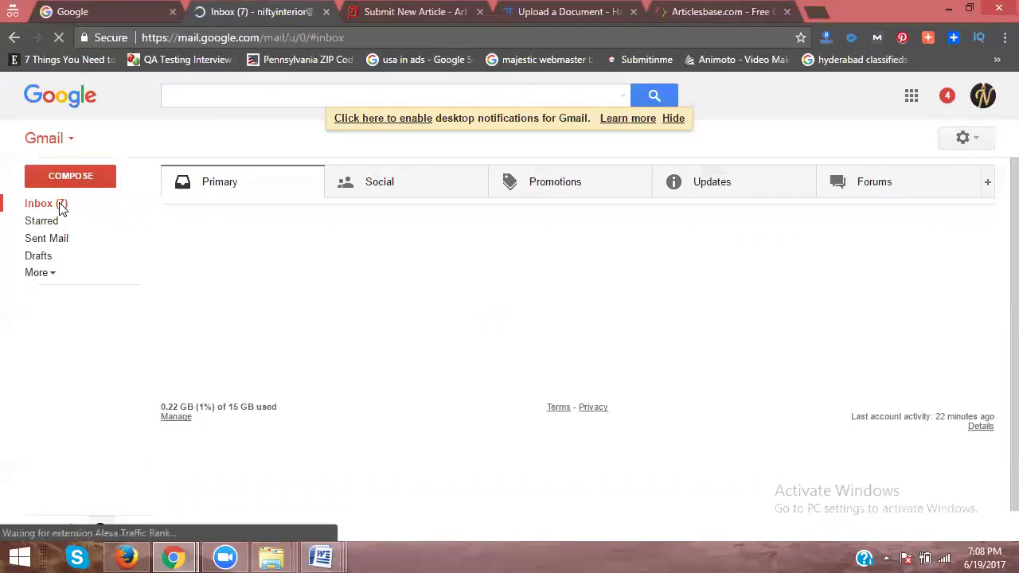
{"action": "left_click", "coordinate": [720, 191]}
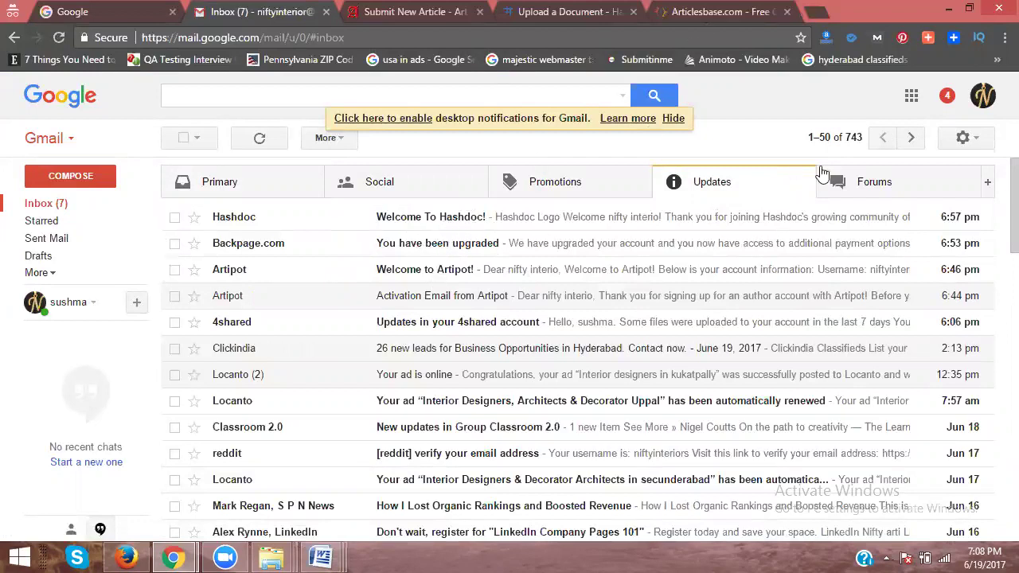
{"action": "left_click", "coordinate": [727, 16]}
Step: Go to the ArticlesBase profile settings via My Profile
{"action": "mouse_move", "coordinate": [935, 97]}
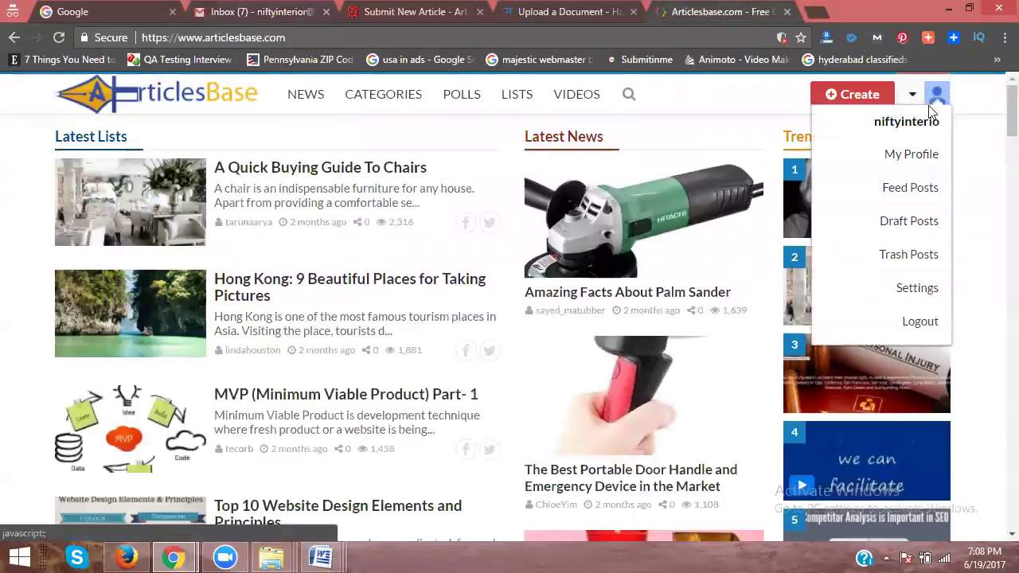
{"action": "left_click", "coordinate": [910, 167]}
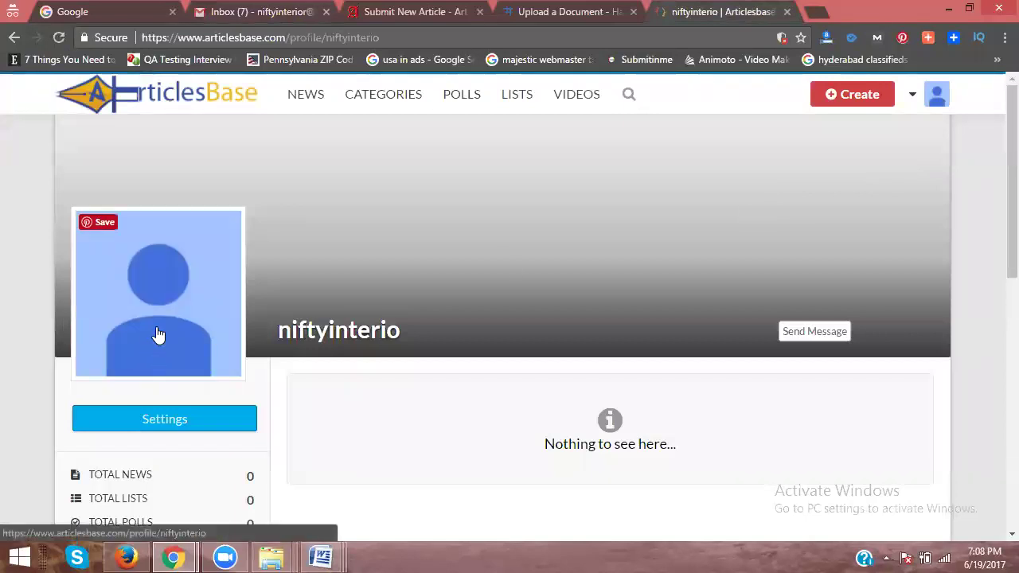
{"action": "scroll", "coordinate": [121, 262], "scroll_direction": "down", "scroll_amount": 2}
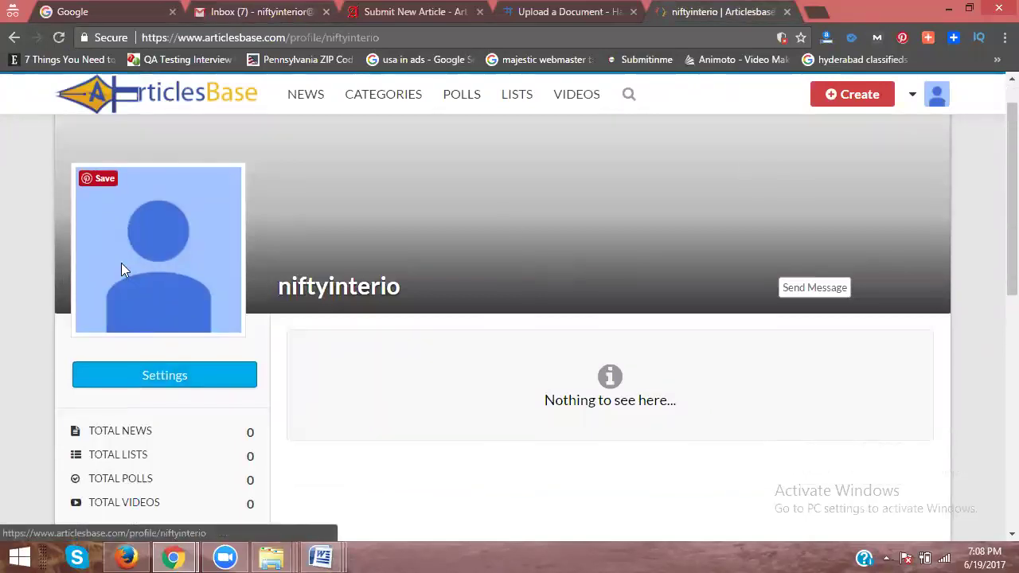
{"action": "left_click", "coordinate": [127, 262]}
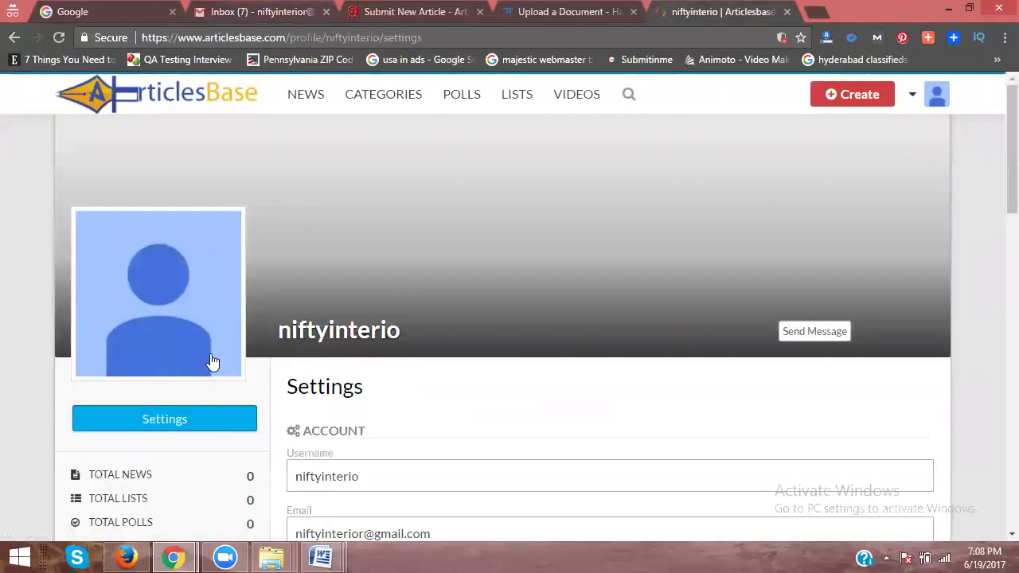
{"action": "scroll", "coordinate": [350, 373], "scroll_direction": "down", "scroll_amount": 5}
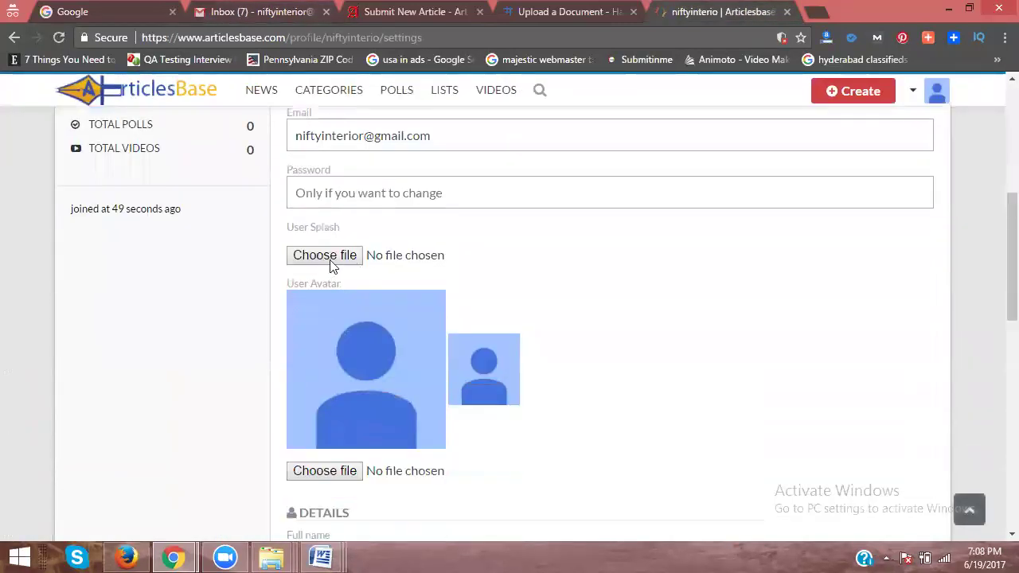
Step: Choose logo-3 from the nifty interior folder as the user splash image
{"action": "left_click", "coordinate": [324, 255]}
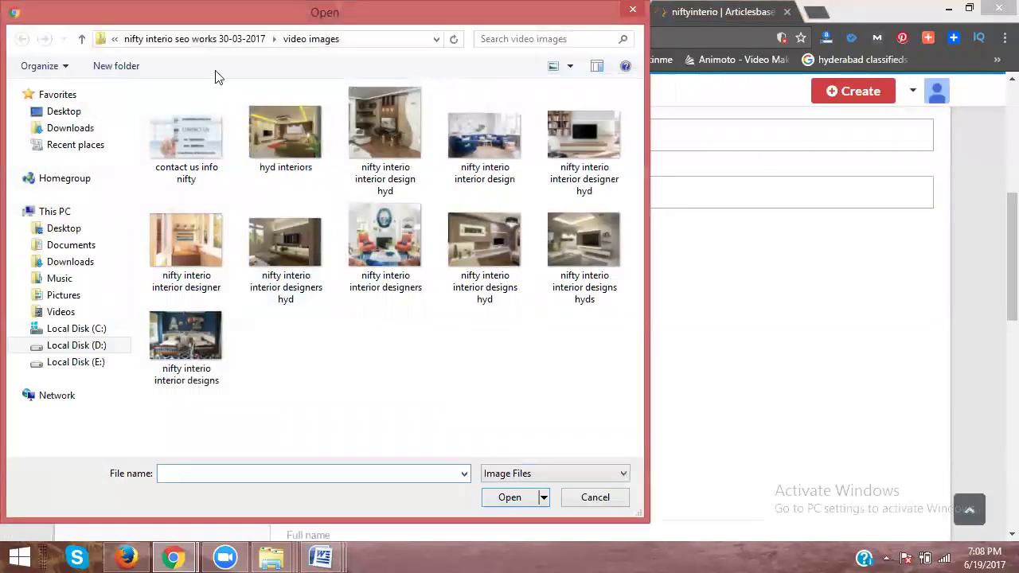
{"action": "left_click", "coordinate": [206, 39]}
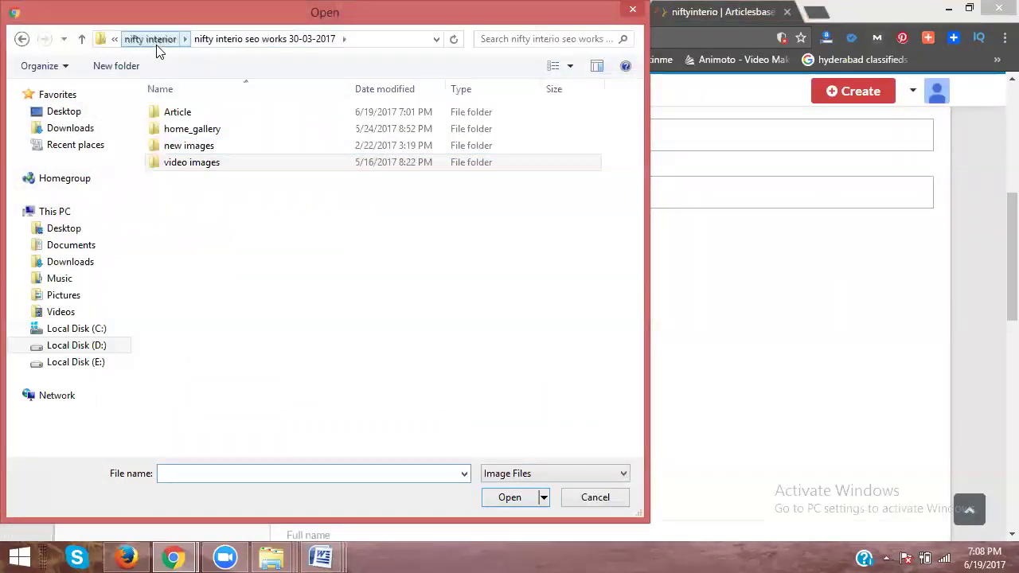
{"action": "left_click", "coordinate": [155, 39]}
{"action": "scroll", "coordinate": [356, 211], "scroll_direction": "down", "scroll_amount": 2}
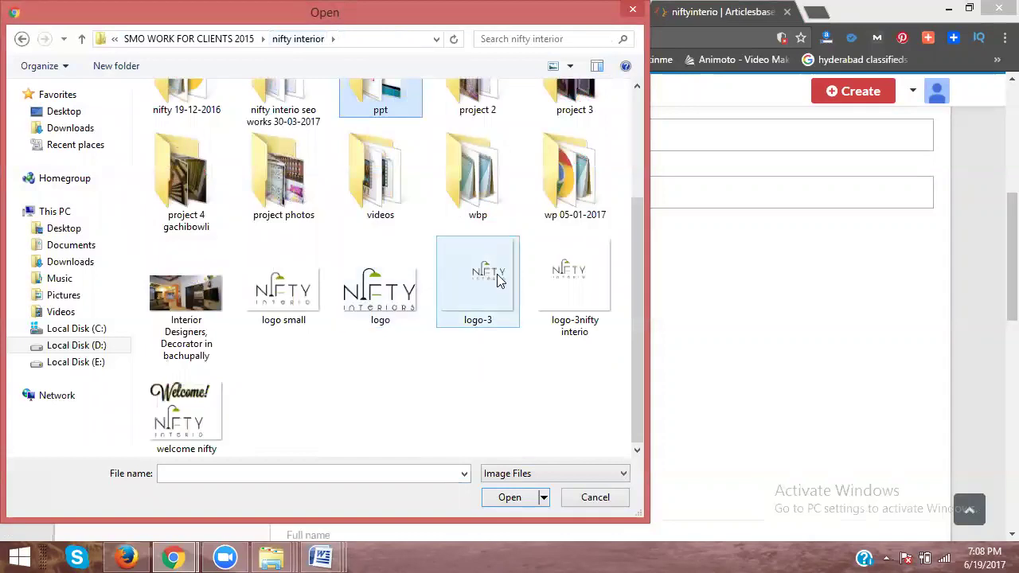
{"action": "double_click", "coordinate": [497, 275]}
{"action": "scroll", "coordinate": [684, 316], "scroll_direction": "down", "scroll_amount": 3}
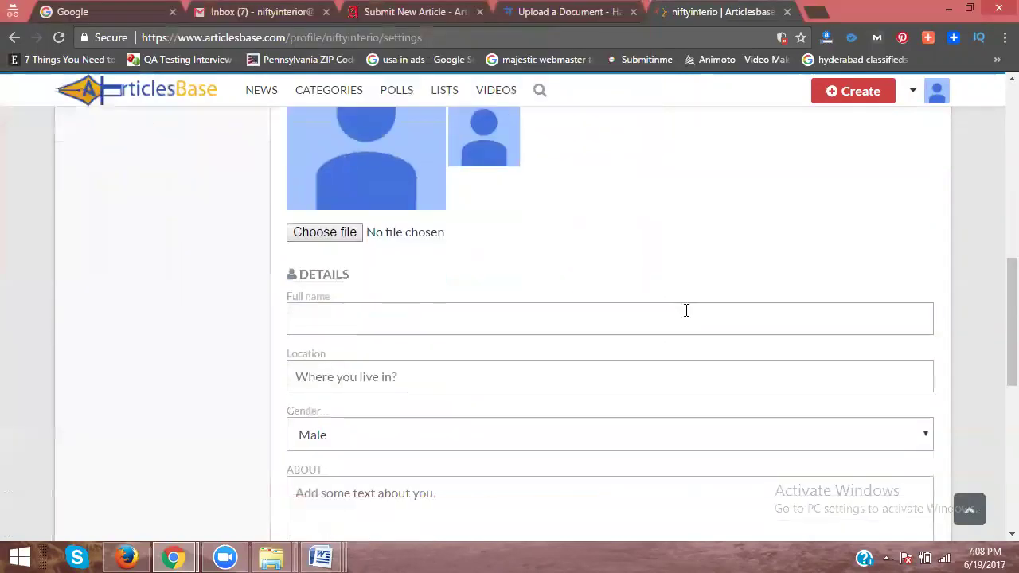
{"action": "scroll", "coordinate": [597, 310], "scroll_direction": "down", "scroll_amount": 1}
Step: Enter full name Nifty Interio, location hyderabad, and paste the company description into About
{"action": "left_click", "coordinate": [337, 238]}
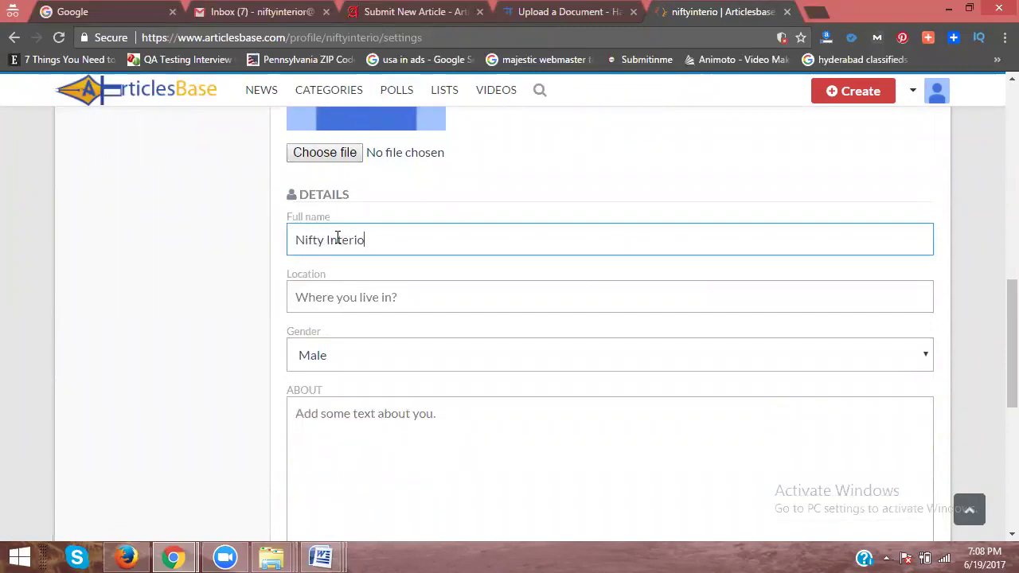
{"action": "left_click", "coordinate": [337, 300]}
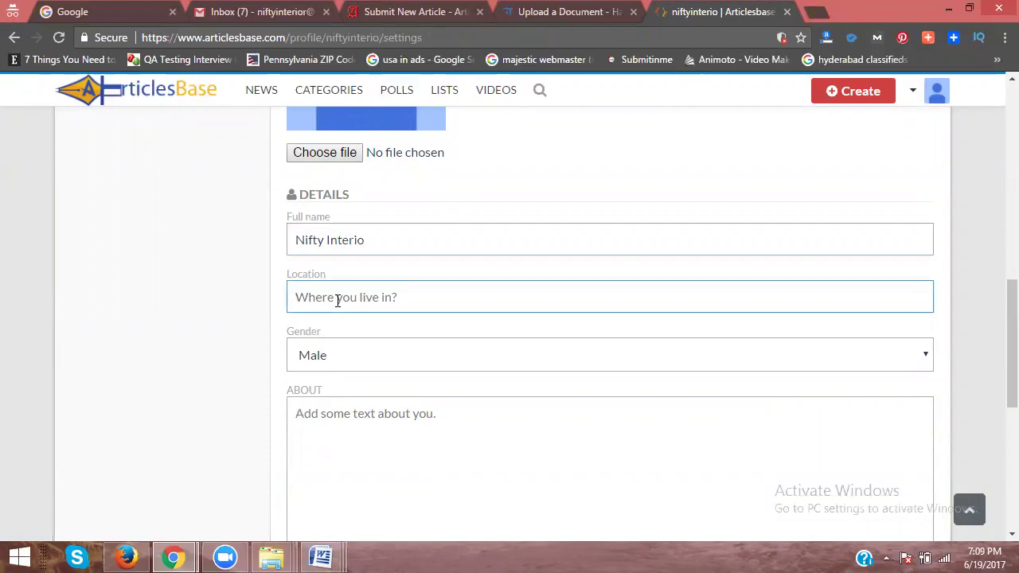
{"action": "type", "text": "hyderabad"}
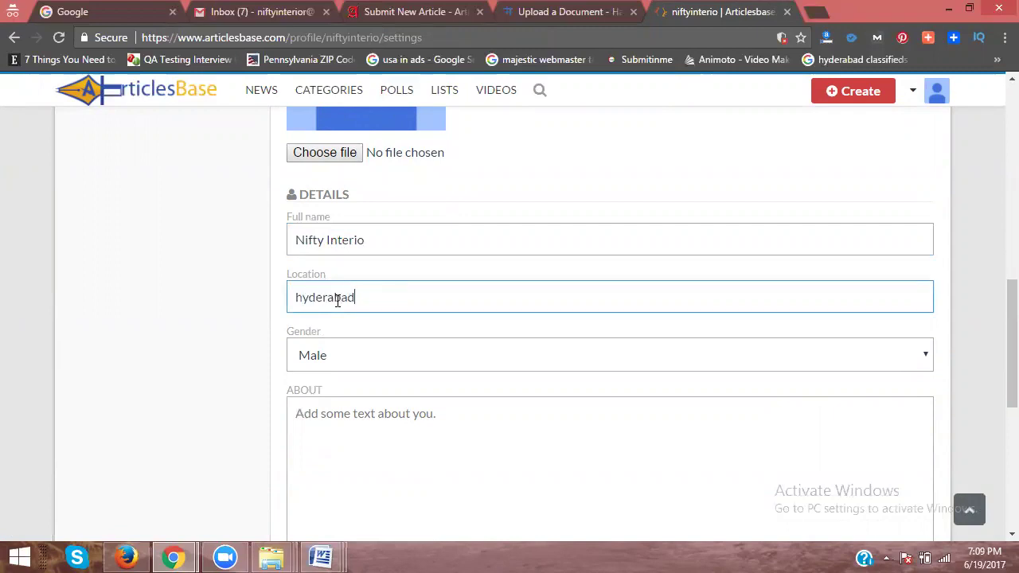
{"action": "left_click", "coordinate": [321, 557]}
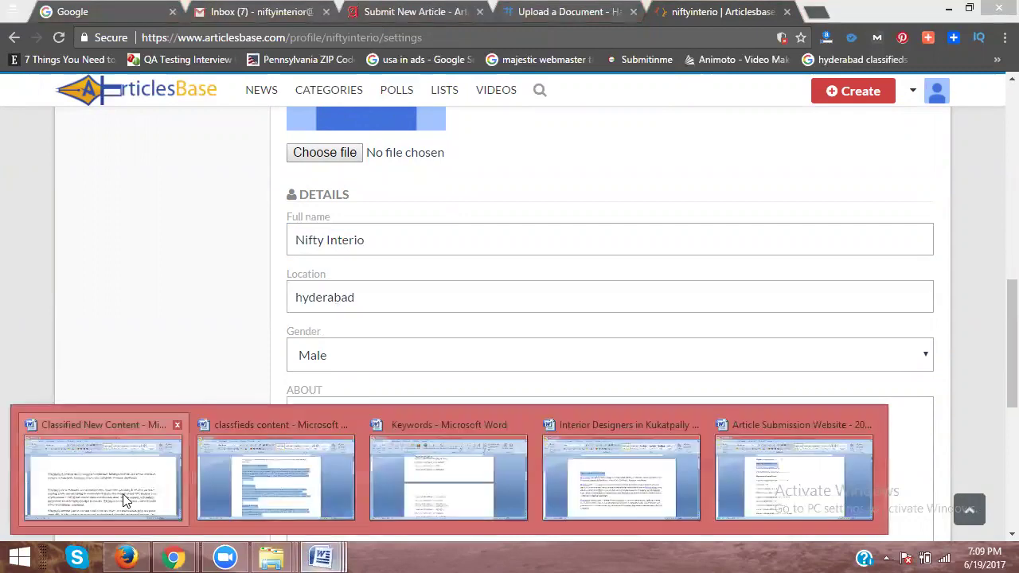
{"action": "left_click", "coordinate": [125, 500]}
{"action": "key", "text": "alt+Tab"}
{"action": "left_click", "coordinate": [353, 428]}
{"action": "key", "text": "ctrl+v"}
{"action": "scroll", "coordinate": [222, 374], "scroll_direction": "down", "scroll_amount": 5}
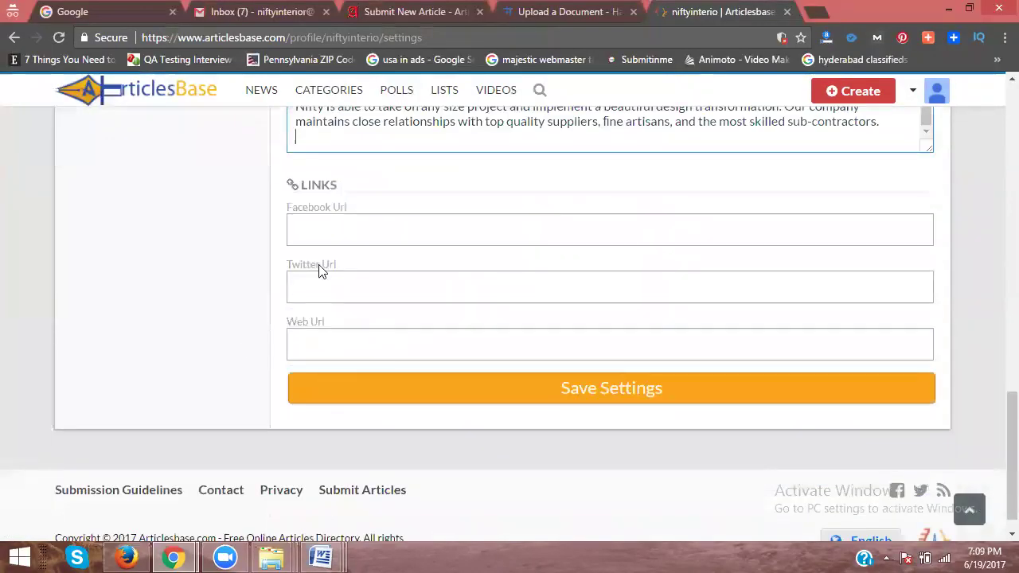
{"action": "left_click", "coordinate": [355, 231]}
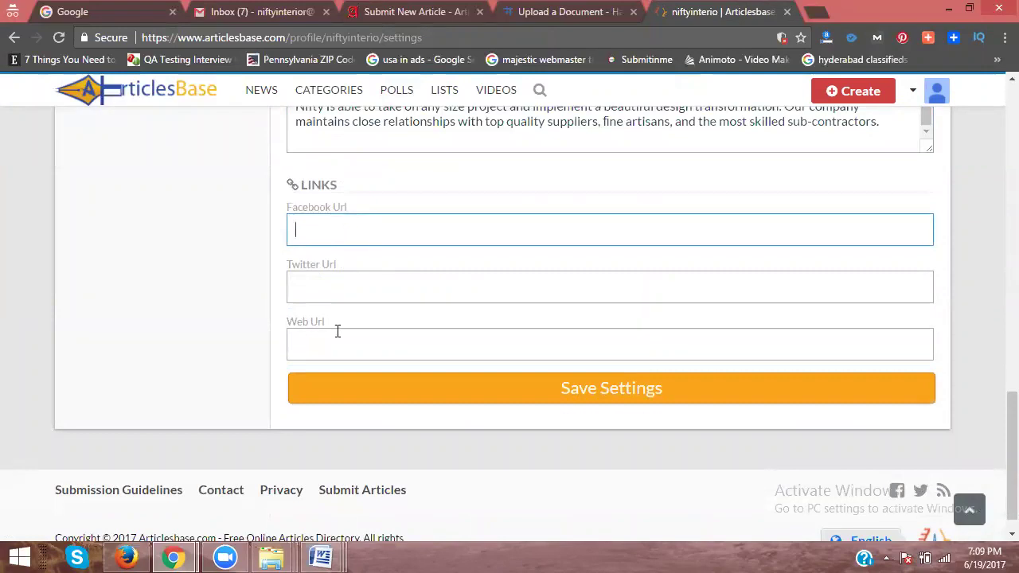
{"action": "mouse_move", "coordinate": [321, 557]}
{"action": "left_click", "coordinate": [125, 485]}
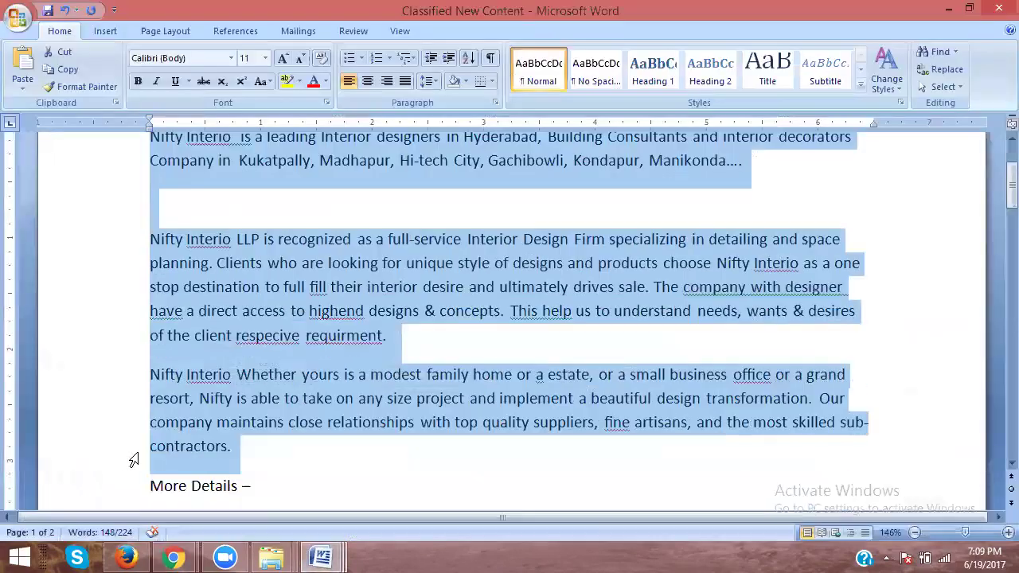
{"action": "left_click", "coordinate": [118, 368]}
{"action": "key", "text": "ctrl+c"}
{"action": "key", "text": "alt+Tab"}
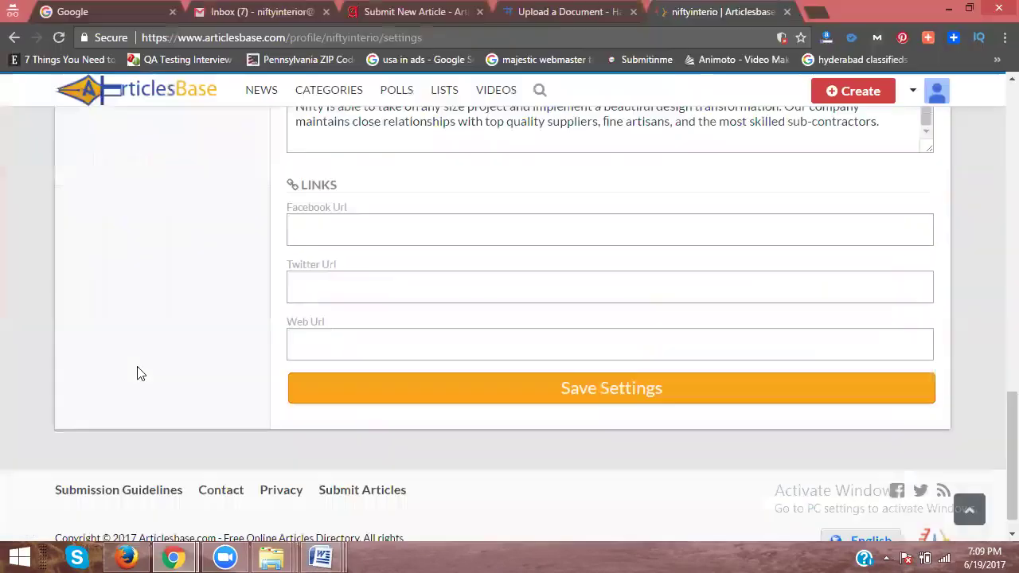
{"action": "left_click", "coordinate": [317, 338]}
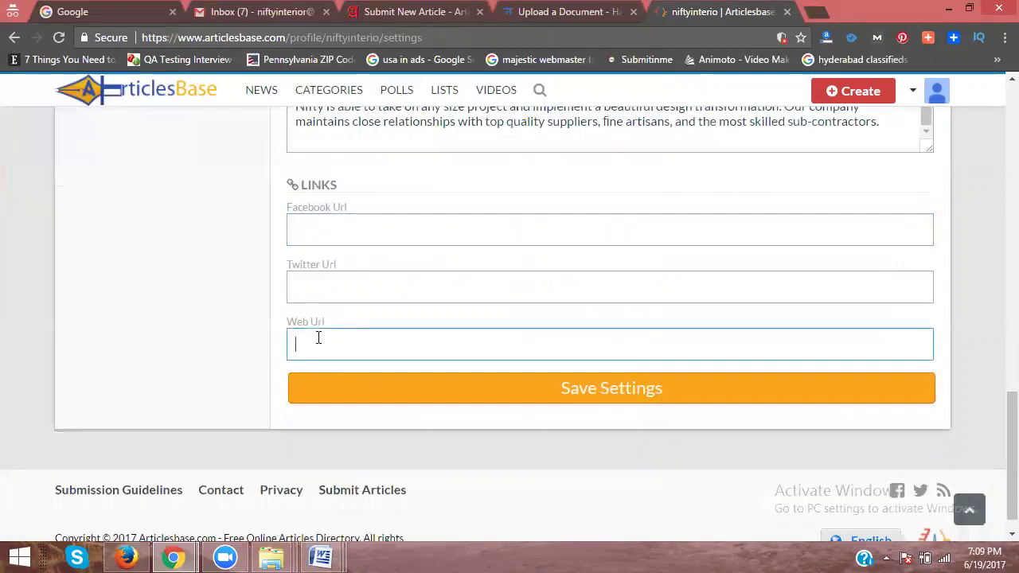
{"action": "key", "text": "ctrl+v"}
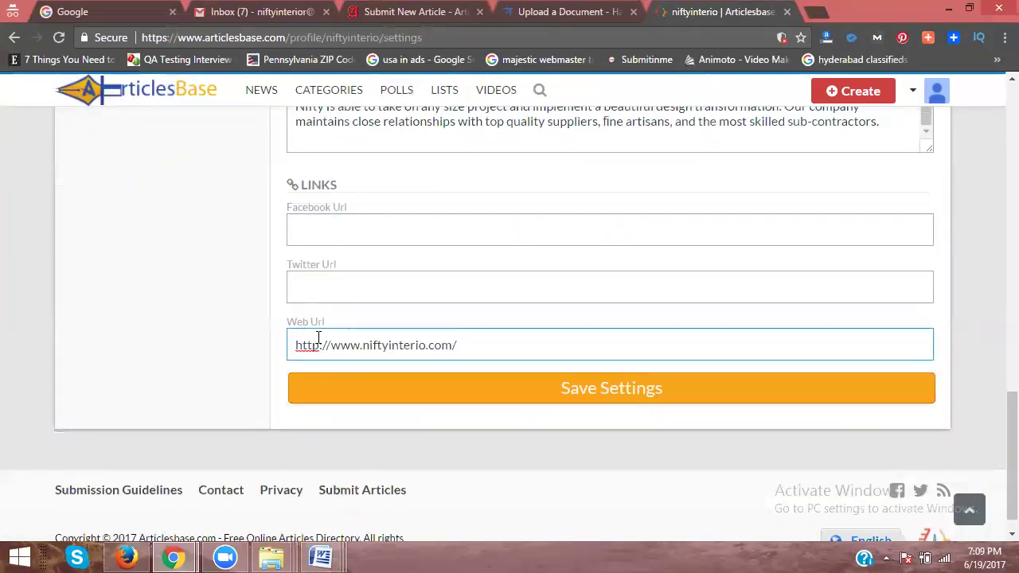
Step: Copy niftyinterio.com's Facebook page address into the Facebook Url field
{"action": "left_click", "coordinate": [820, 12]}
{"action": "type", "text": "niftyinterio.com"}
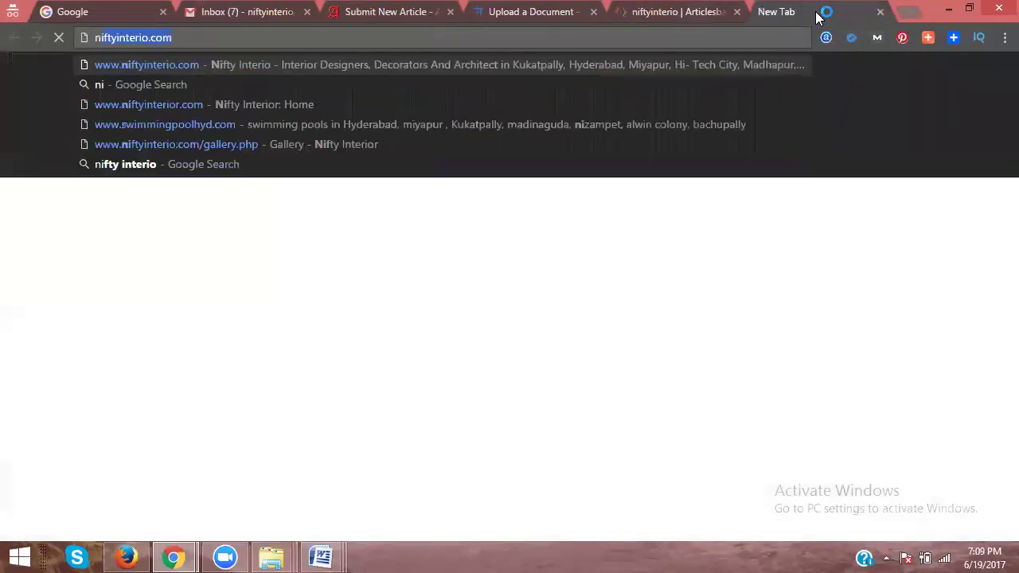
{"action": "key", "text": "Return"}
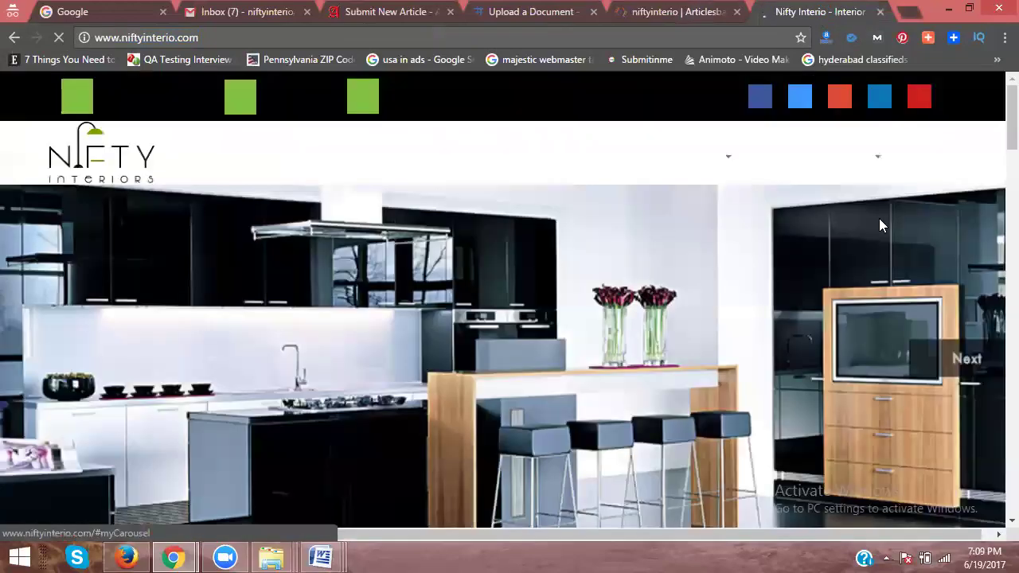
{"action": "left_click", "coordinate": [756, 102]}
{"action": "left_click", "coordinate": [330, 33]}
{"action": "key", "text": "ctrl+c"}
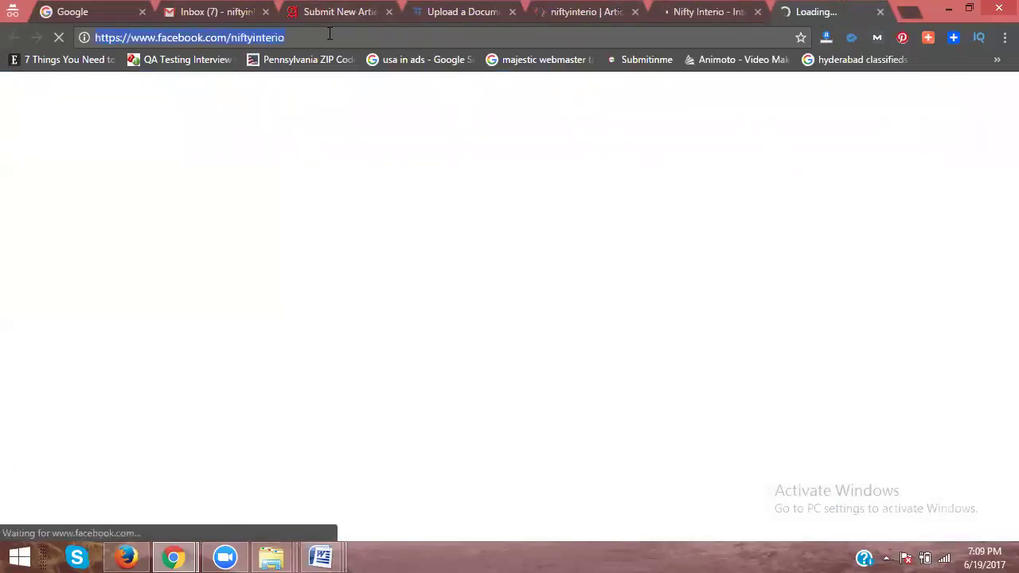
{"action": "left_click", "coordinate": [560, 19]}
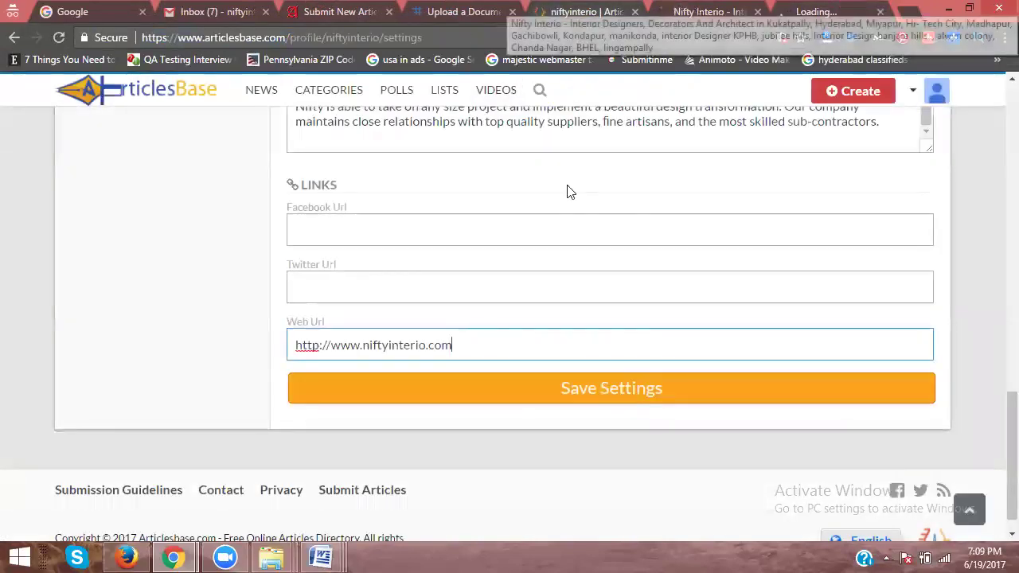
{"action": "left_click", "coordinate": [368, 233]}
{"action": "key", "text": "ctrl+v"}
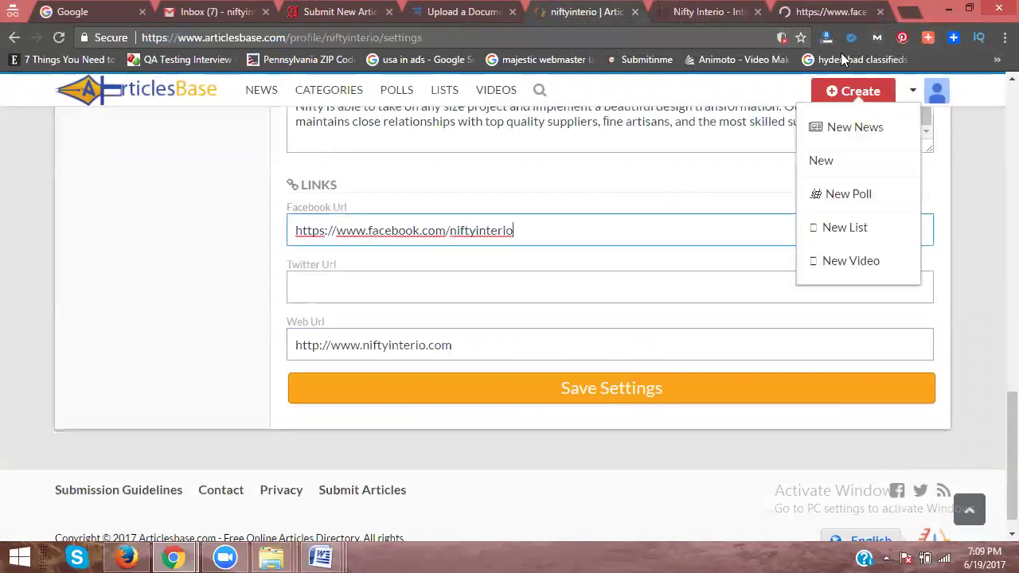
Step: Copy the company's Twitter page address into the Twitter Url field and save the settings
{"action": "left_click", "coordinate": [820, 15]}
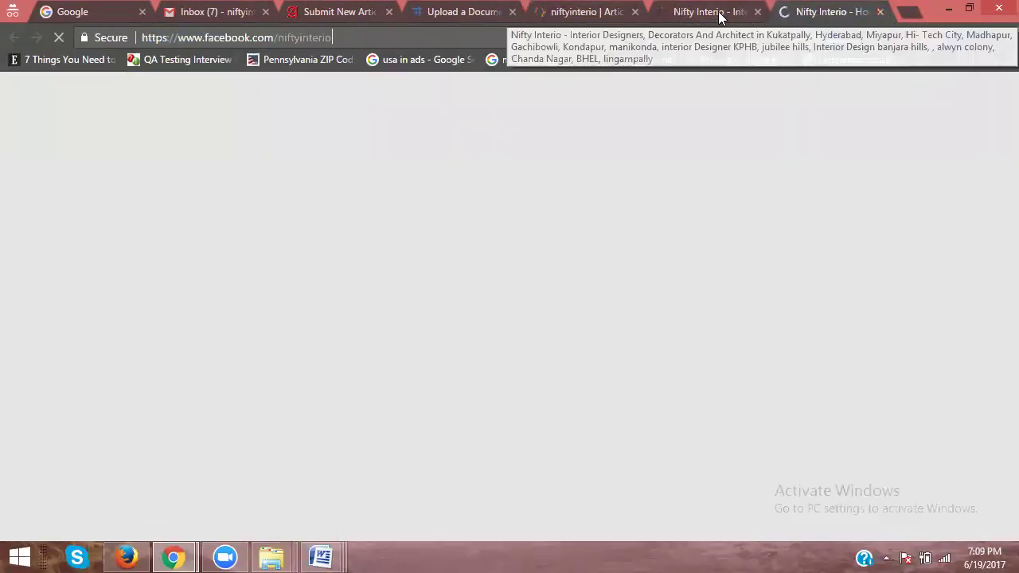
{"action": "key", "text": "ctrl+w"}
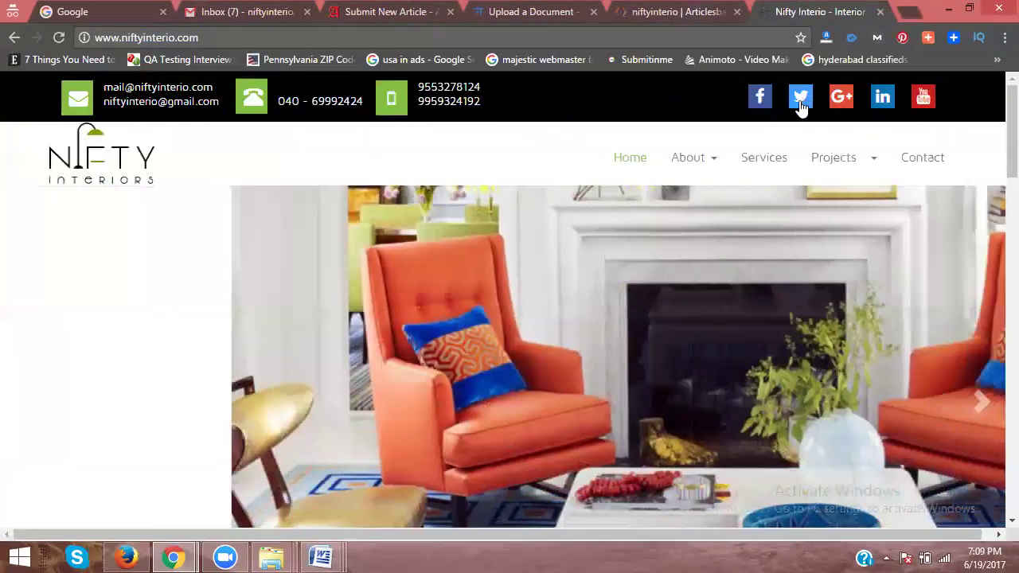
{"action": "left_click", "coordinate": [800, 99]}
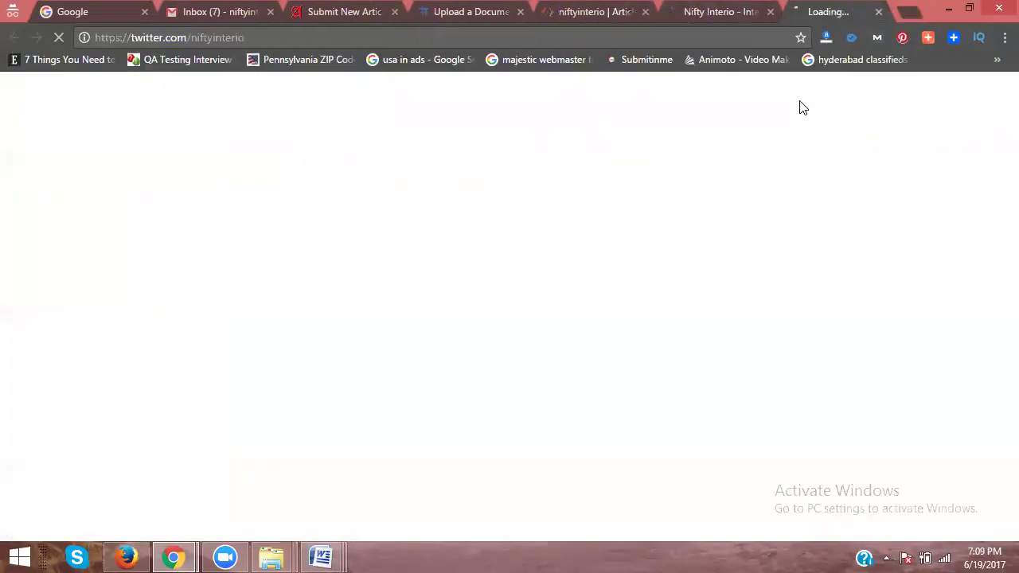
{"action": "left_click", "coordinate": [296, 36]}
{"action": "key", "text": "ctrl+c"}
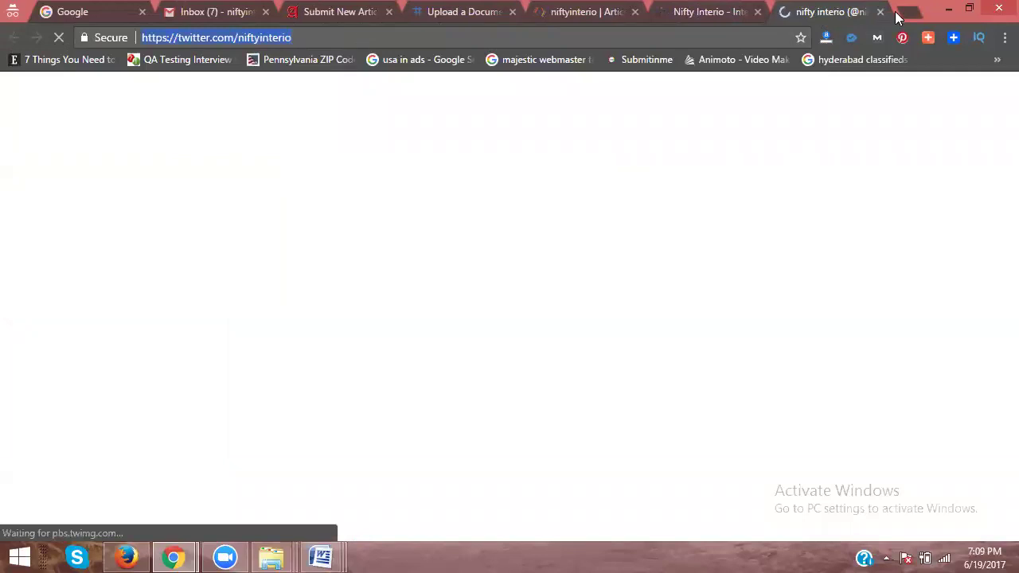
{"action": "left_click", "coordinate": [545, 13]}
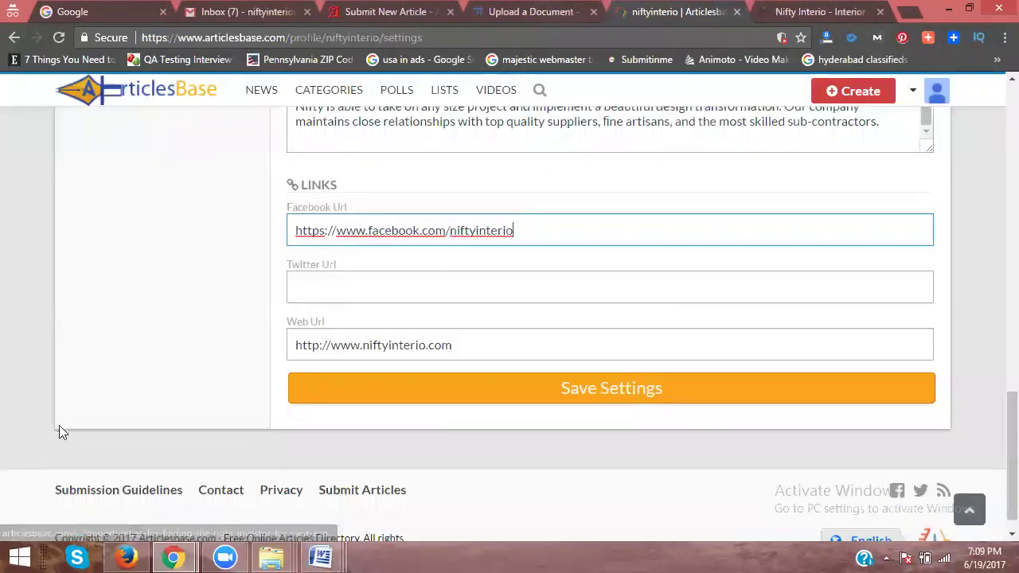
{"action": "left_click", "coordinate": [360, 288]}
{"action": "key", "text": "ctrl+v"}
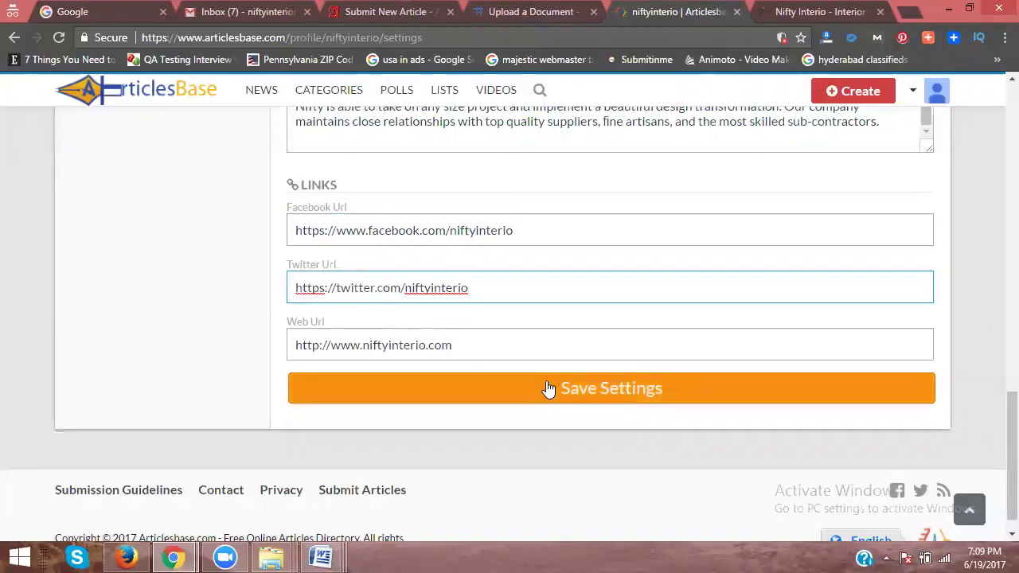
{"action": "left_click", "coordinate": [549, 389]}
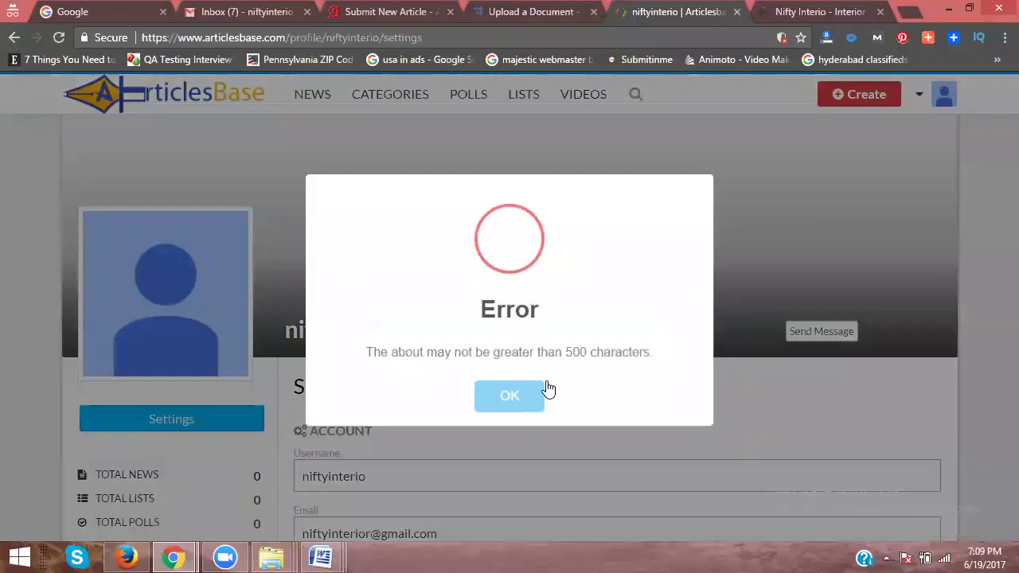
Step: Cut the About text down to its first paragraph and save the profile settings
{"action": "left_click", "coordinate": [504, 398]}
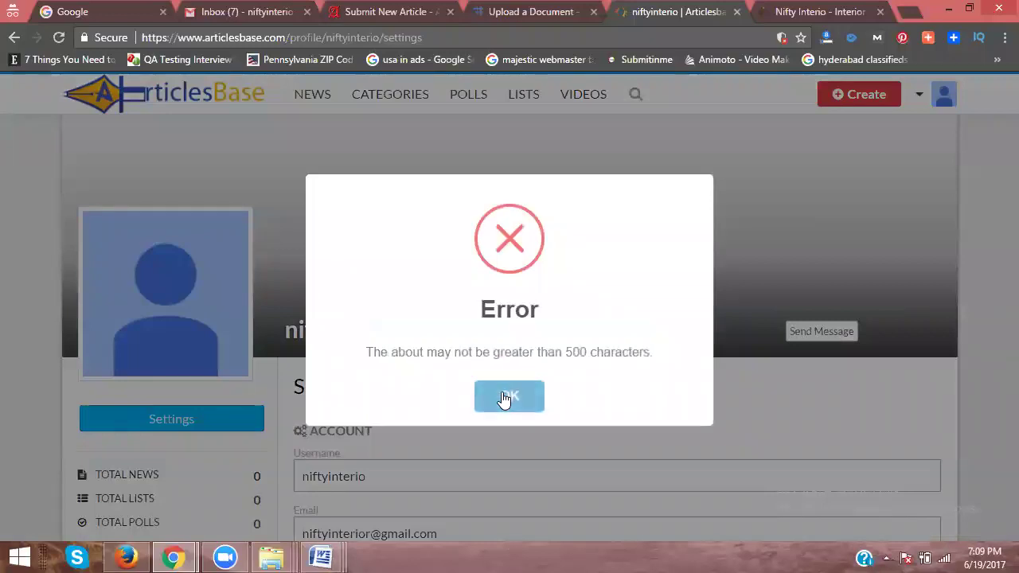
{"action": "scroll", "coordinate": [589, 320], "scroll_direction": "down", "scroll_amount": 5}
{"action": "scroll", "coordinate": [589, 315], "scroll_direction": "down", "scroll_amount": 6}
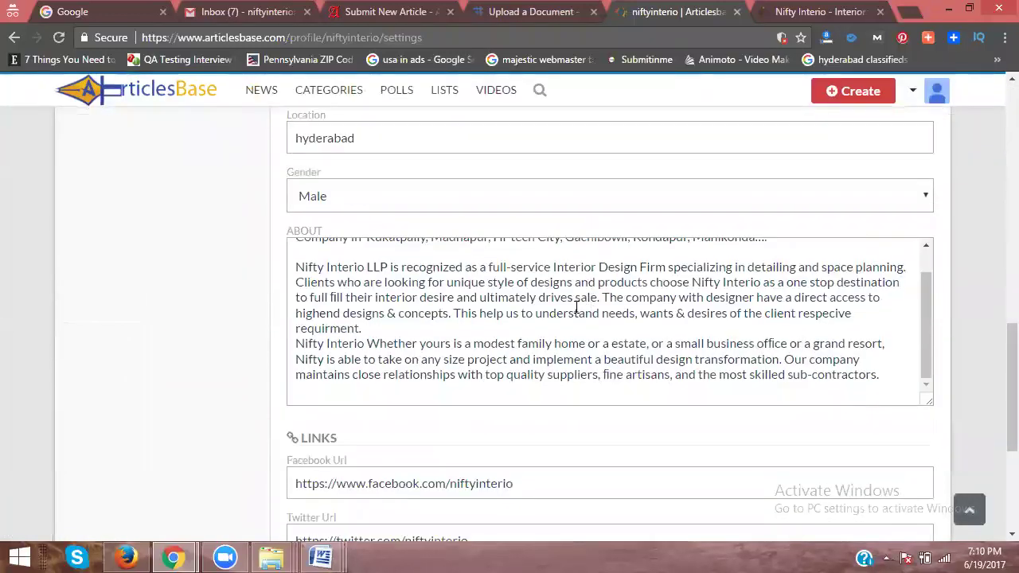
{"action": "left_click_drag", "start_coordinate": [298, 267], "coordinate": [317, 464]}
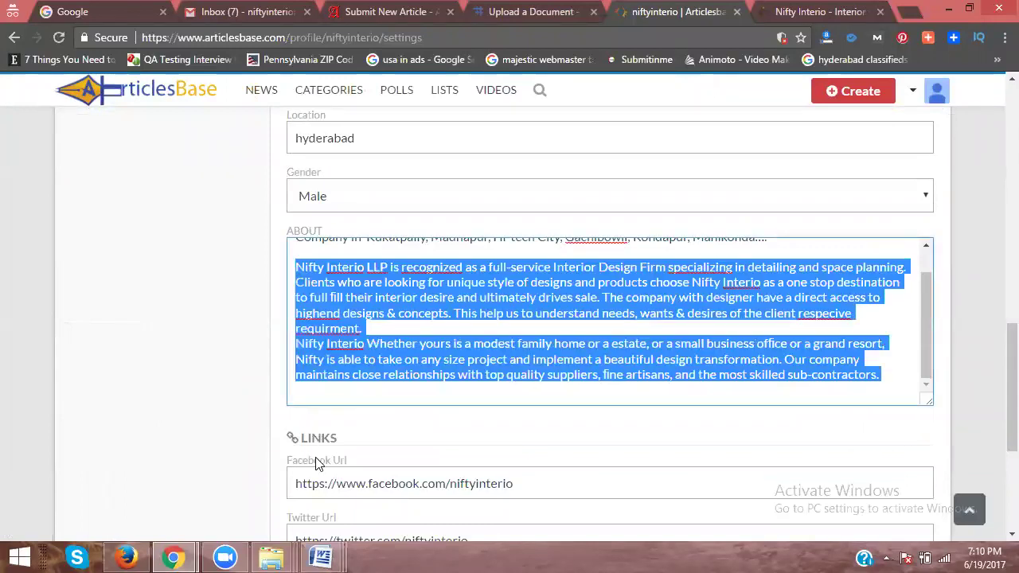
{"action": "key", "text": "Delete"}
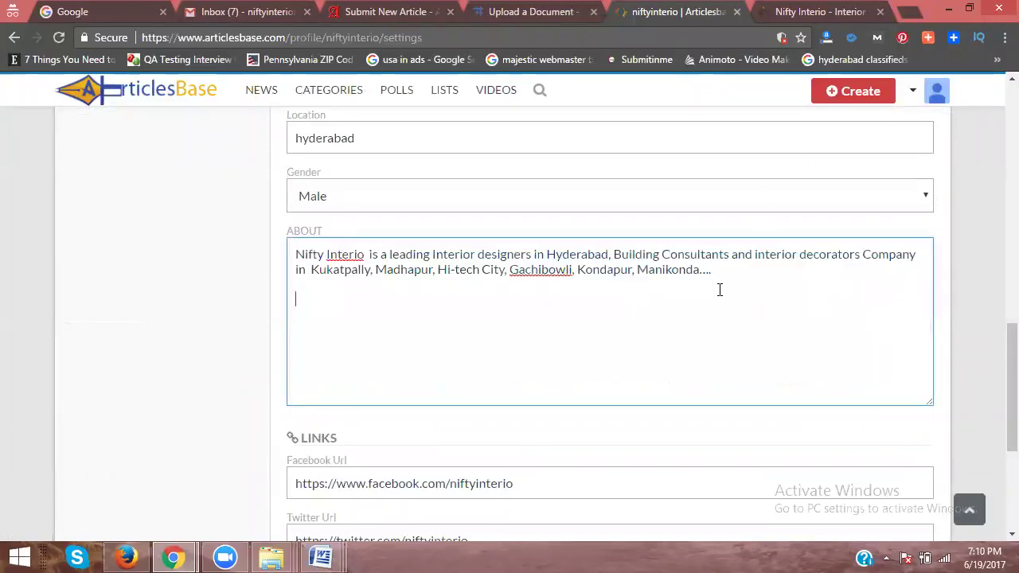
{"action": "scroll", "coordinate": [720, 289], "scroll_direction": "down", "scroll_amount": 4}
{"action": "left_click", "coordinate": [564, 362]}
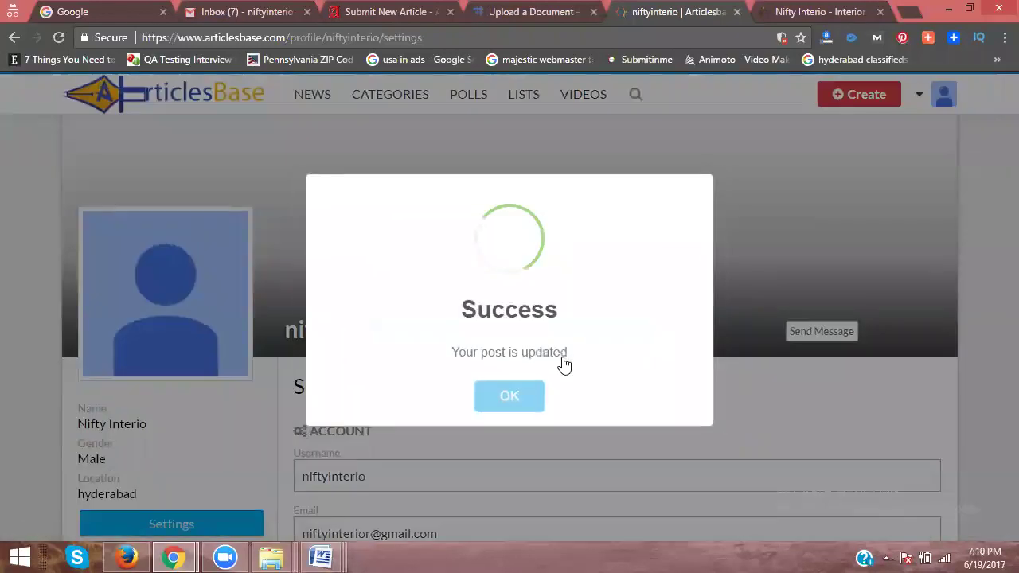
{"action": "left_click", "coordinate": [499, 397]}
Step: Set logo-3.png as the user avatar and save the settings
{"action": "scroll", "coordinate": [507, 366], "scroll_direction": "down", "scroll_amount": 6}
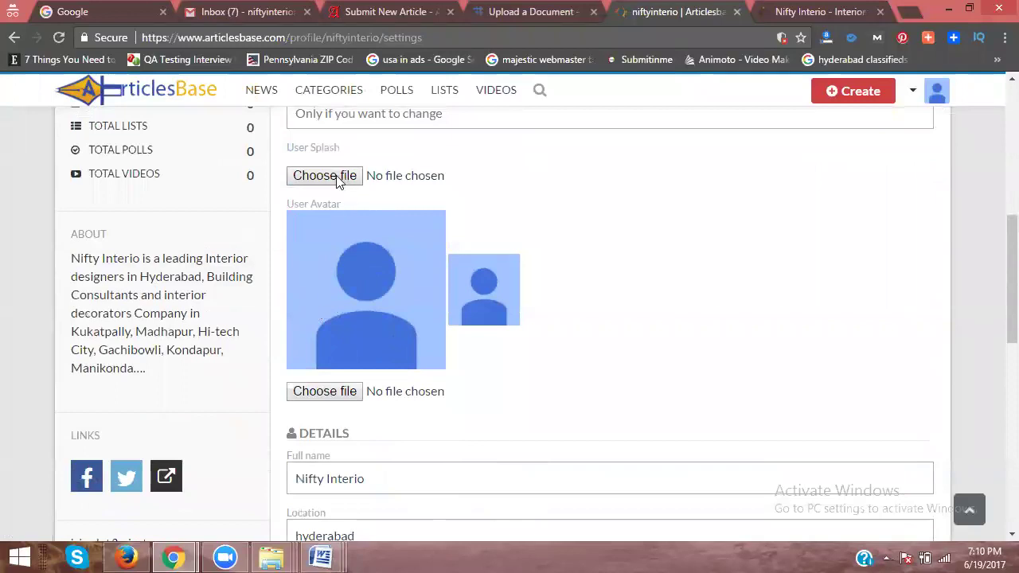
{"action": "left_click", "coordinate": [311, 389]}
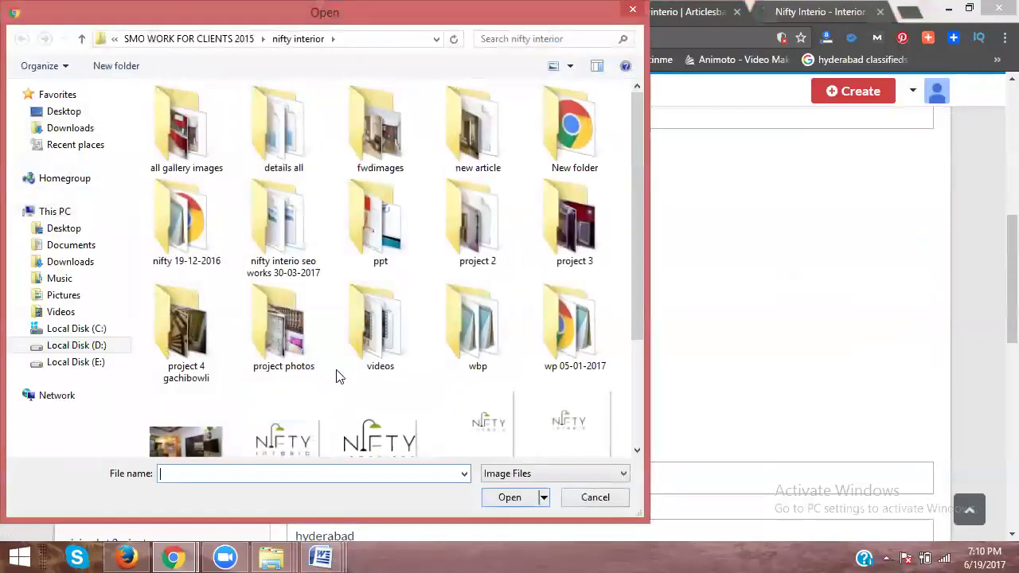
{"action": "left_click", "coordinate": [452, 447]}
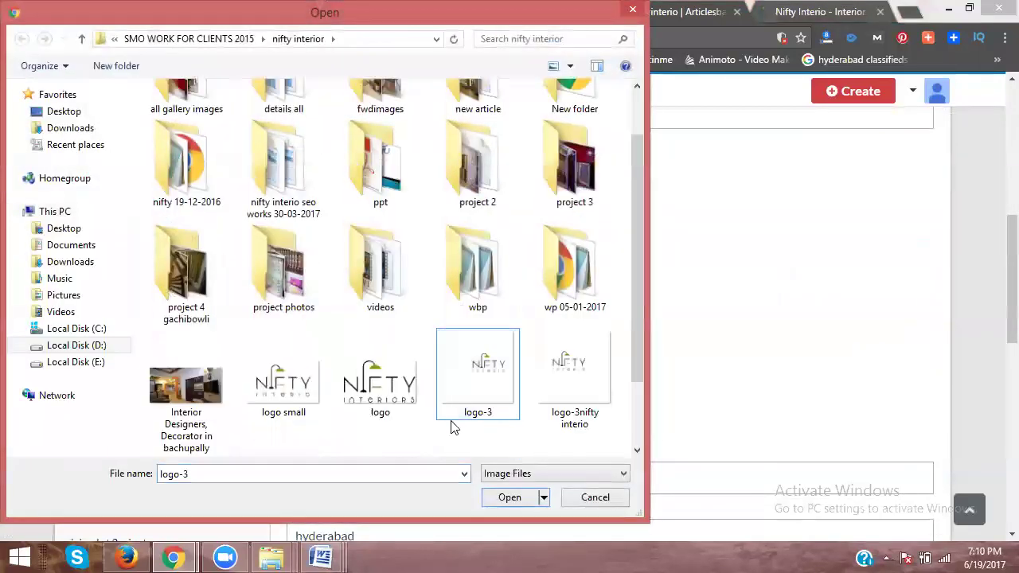
{"action": "double_click", "coordinate": [473, 374]}
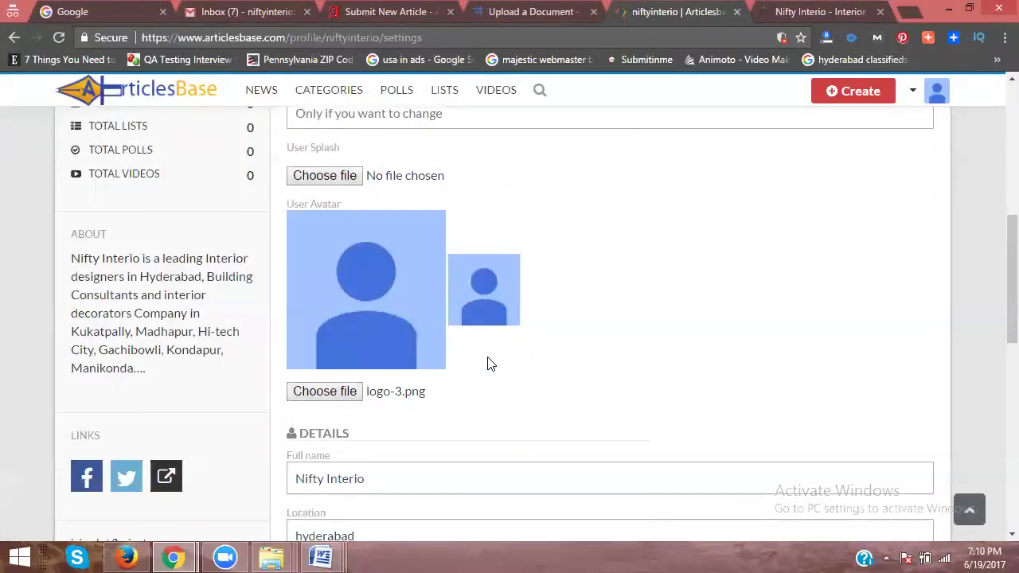
{"action": "double_click", "coordinate": [491, 364]}
{"action": "scroll", "coordinate": [489, 362], "scroll_direction": "down", "scroll_amount": 8}
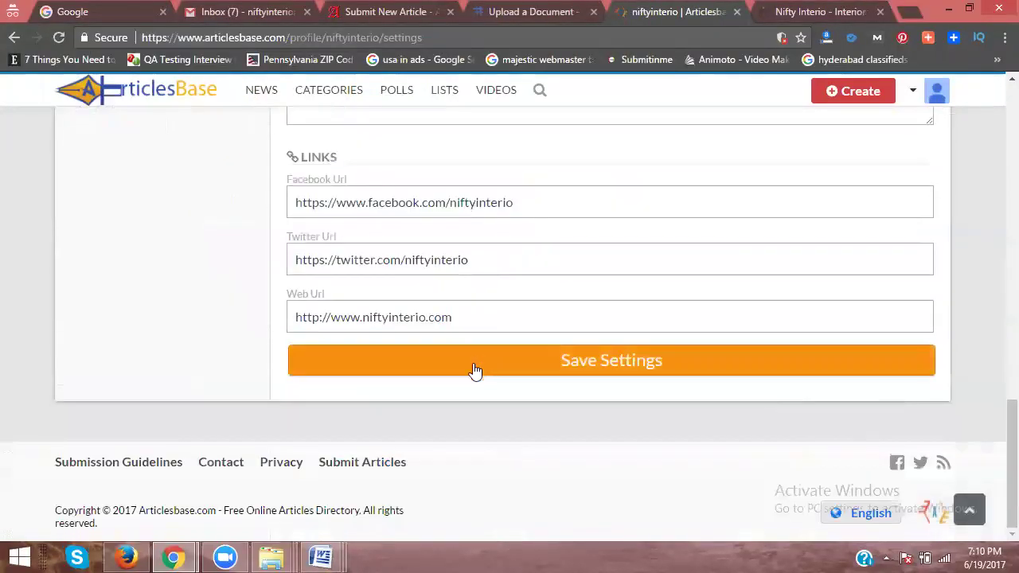
{"action": "left_click", "coordinate": [515, 354]}
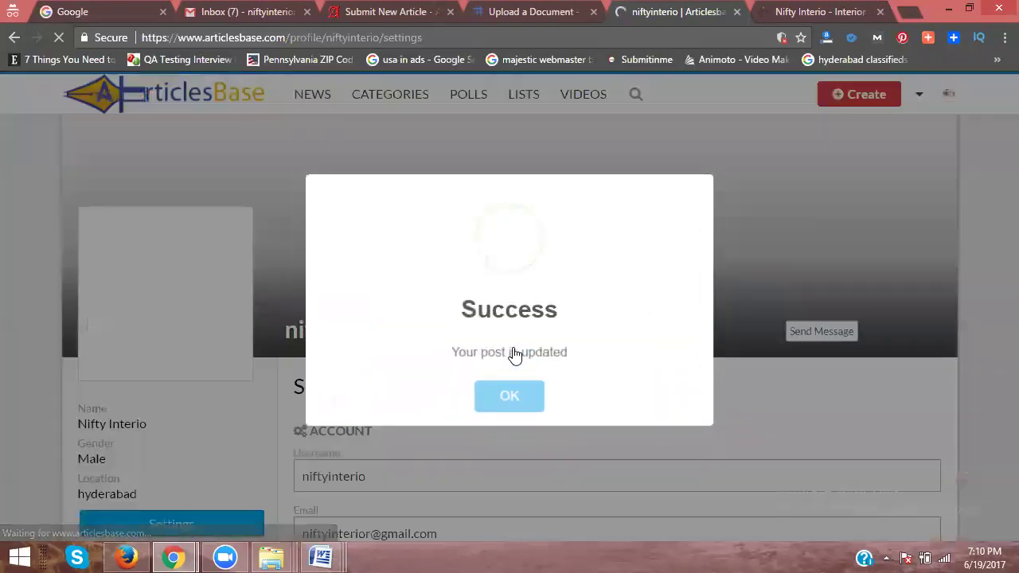
{"action": "left_click", "coordinate": [512, 396]}
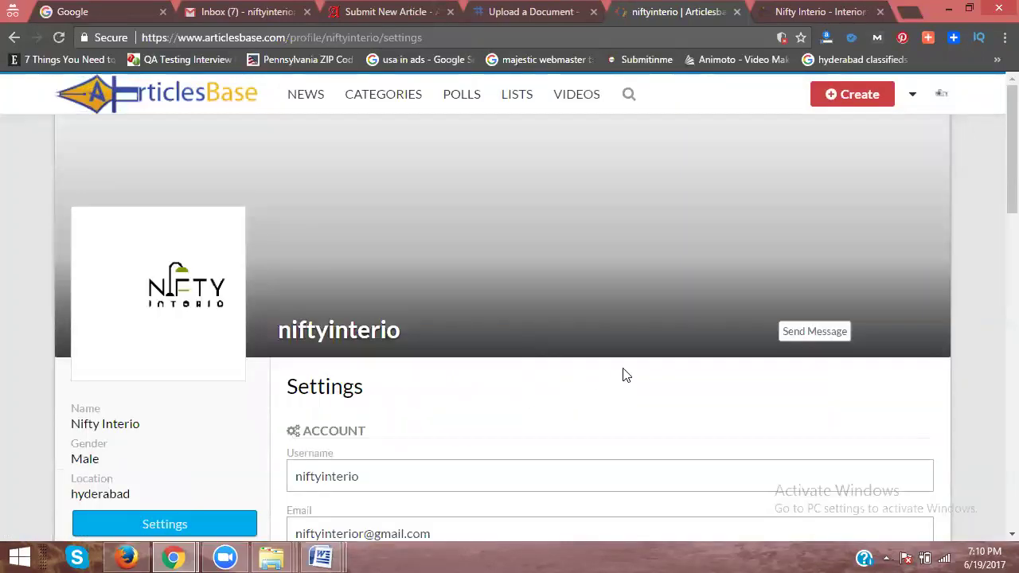
{"action": "scroll", "coordinate": [625, 374], "scroll_direction": "down", "scroll_amount": 4}
{"action": "scroll", "coordinate": [623, 374], "scroll_direction": "up", "scroll_amount": 4}
Step: Start a new news post titled 'Interior Designers in Hyderabad'
{"action": "mouse_move", "coordinate": [853, 94]}
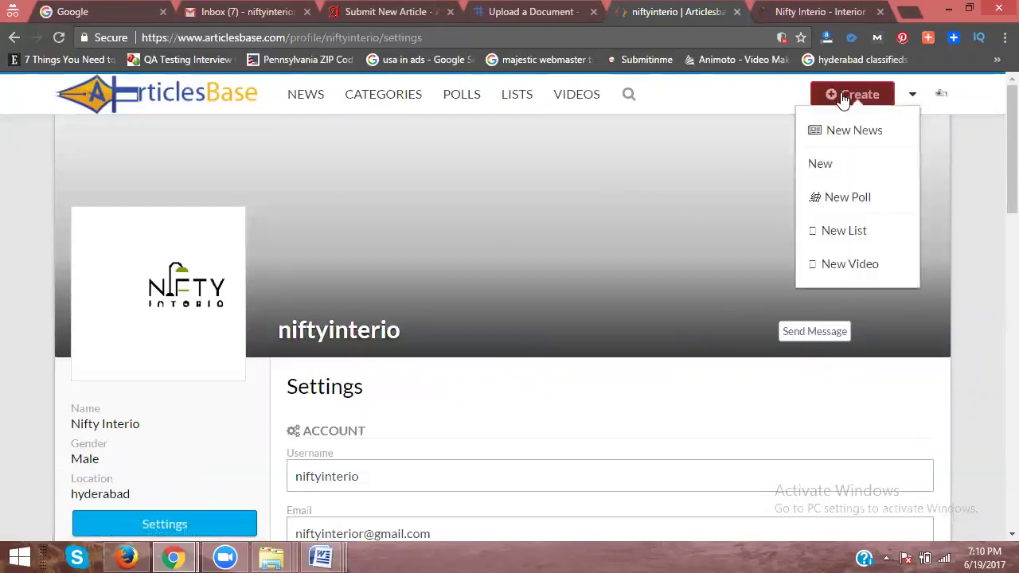
{"action": "left_click", "coordinate": [843, 129]}
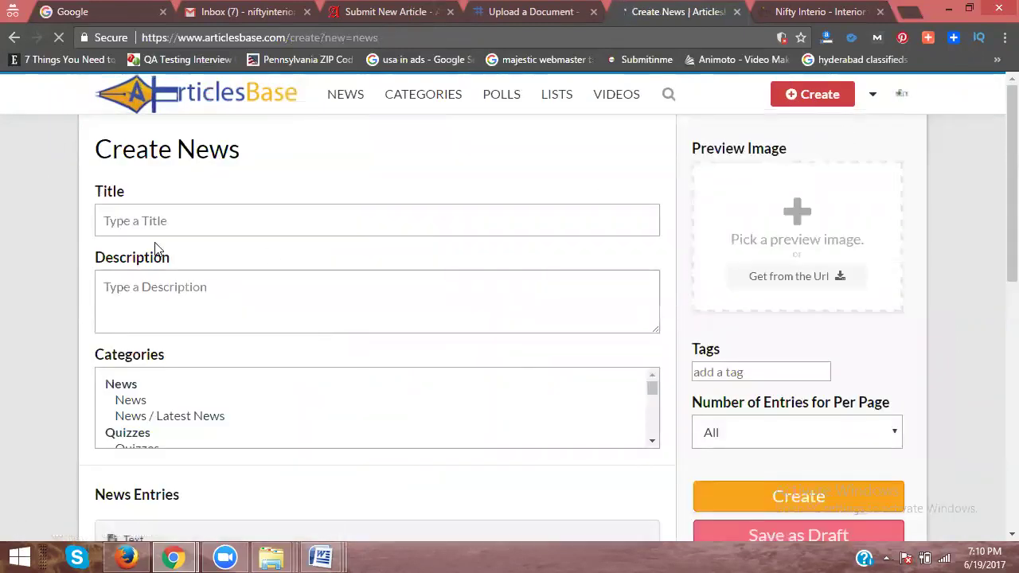
{"action": "left_click", "coordinate": [159, 220]}
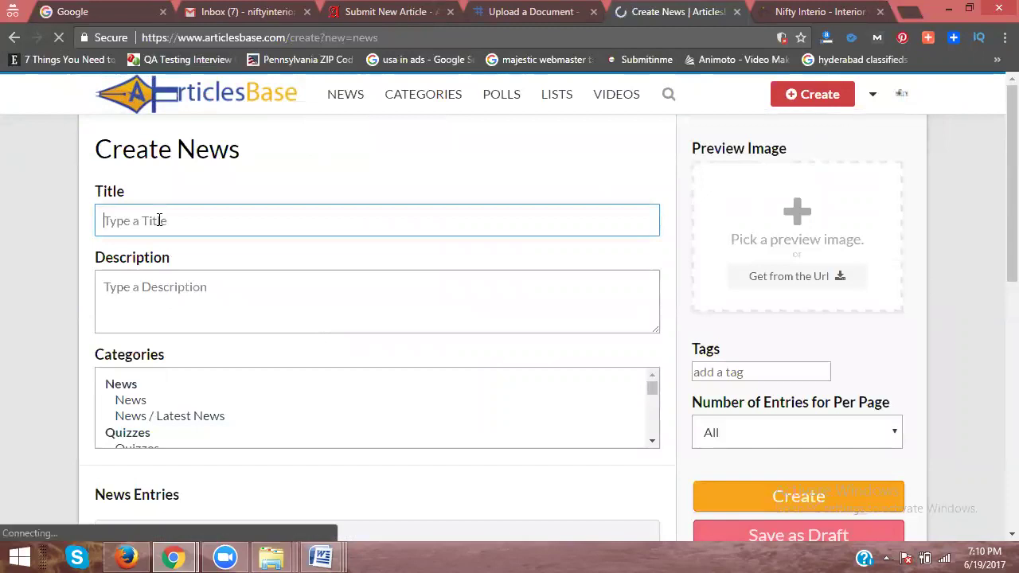
{"action": "type", "text": "Interior Degner"}
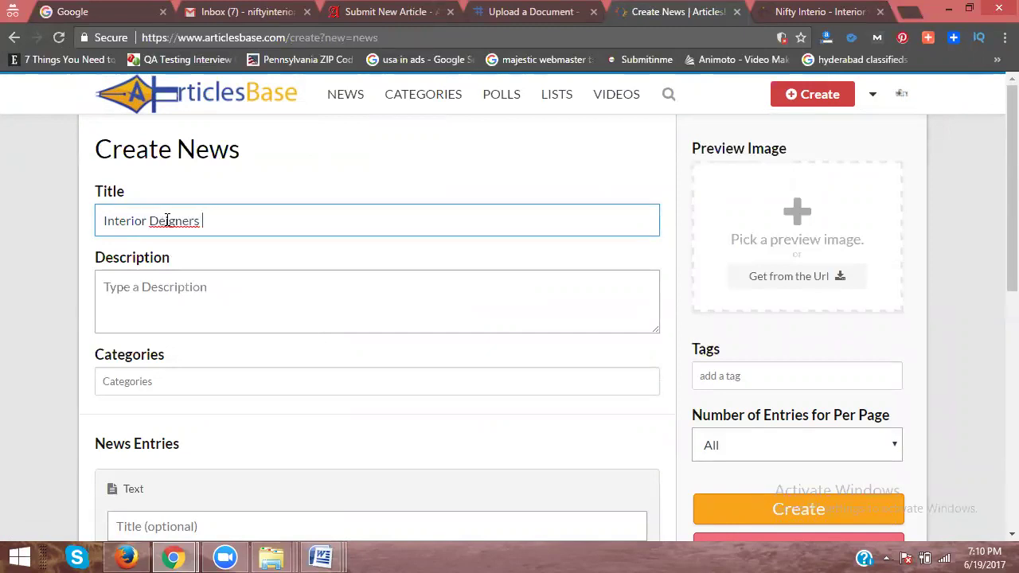
{"action": "type", "text": "s"}
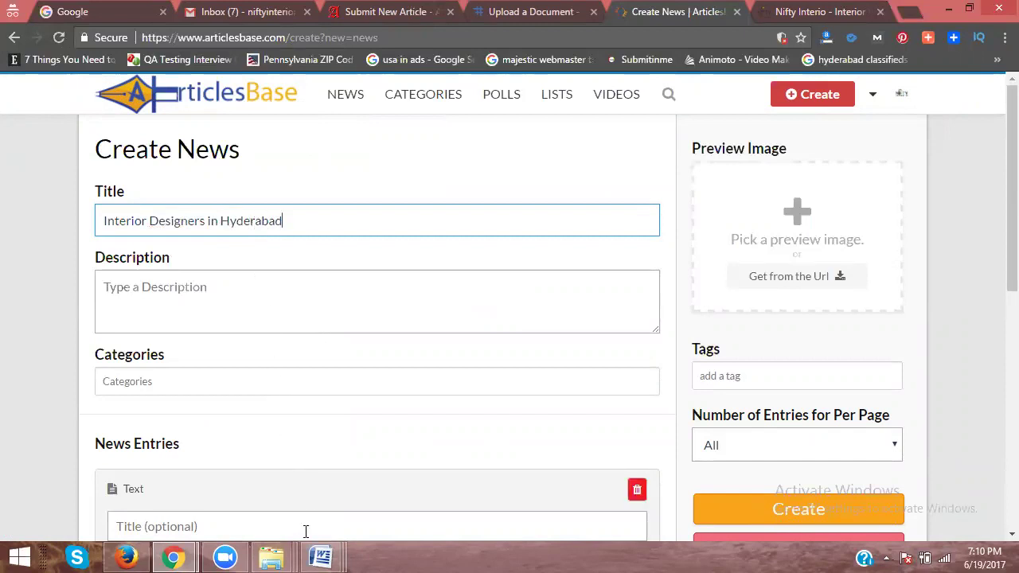
{"action": "mouse_move", "coordinate": [326, 557]}
{"action": "left_click", "coordinate": [86, 487]}
Step: File the news post under the Categories / Business category
{"action": "scroll", "coordinate": [183, 402], "scroll_direction": "up", "scroll_amount": 3}
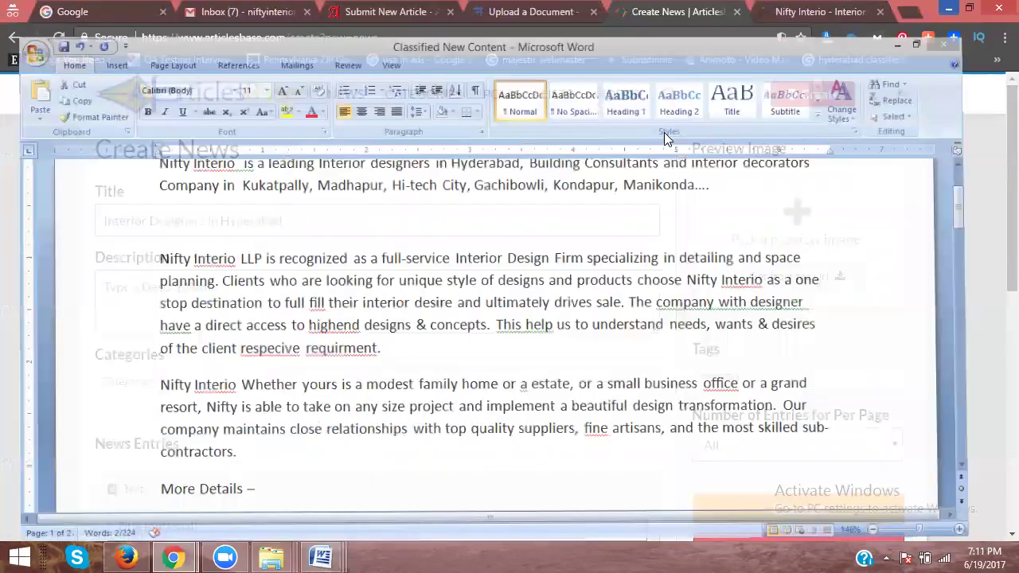
{"action": "scroll", "coordinate": [311, 284], "scroll_direction": "down", "scroll_amount": 5}
{"action": "scroll", "coordinate": [312, 287], "scroll_direction": "up", "scroll_amount": 2}
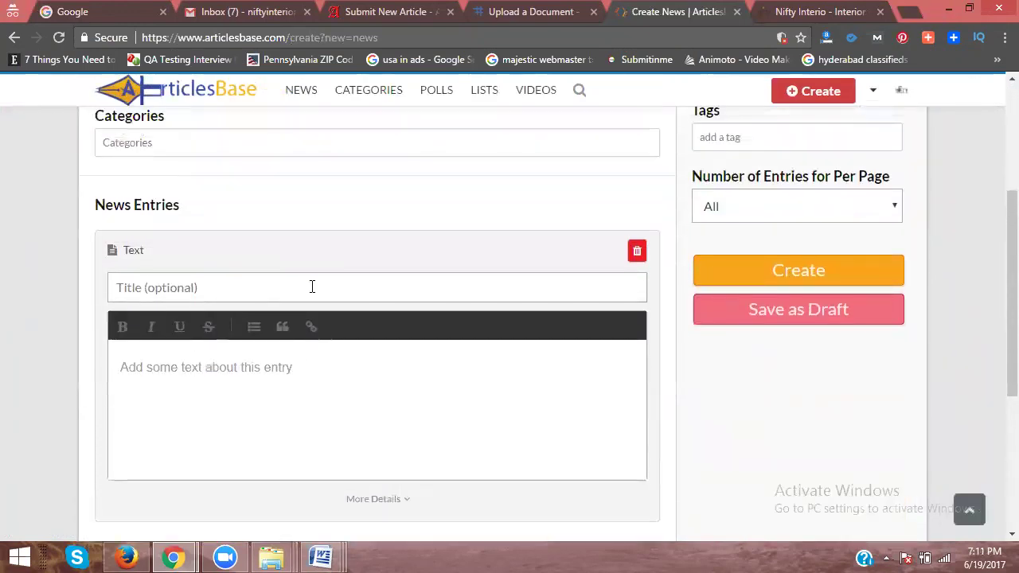
{"action": "scroll", "coordinate": [312, 286], "scroll_direction": "up", "scroll_amount": 1}
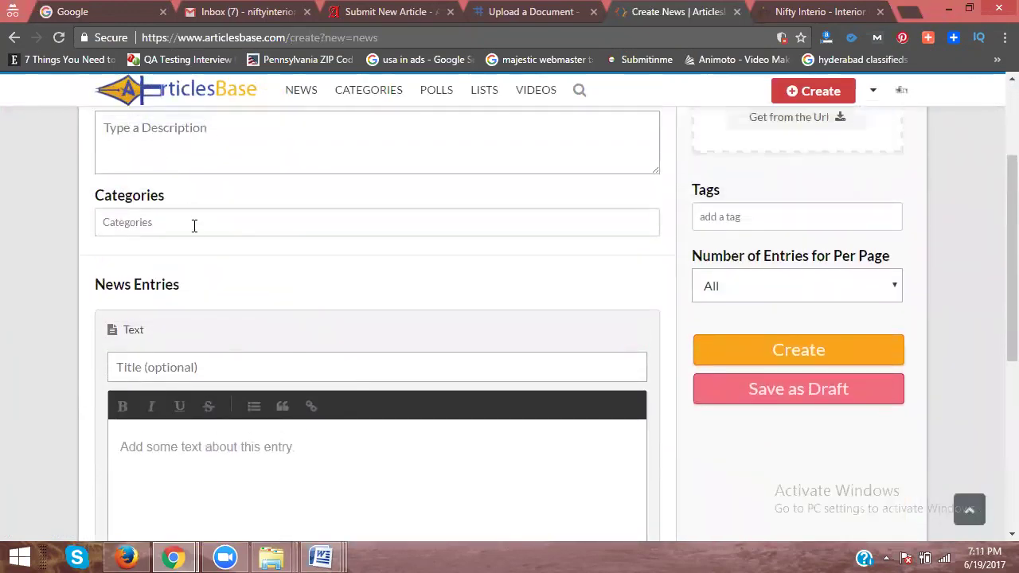
{"action": "left_click", "coordinate": [193, 230]}
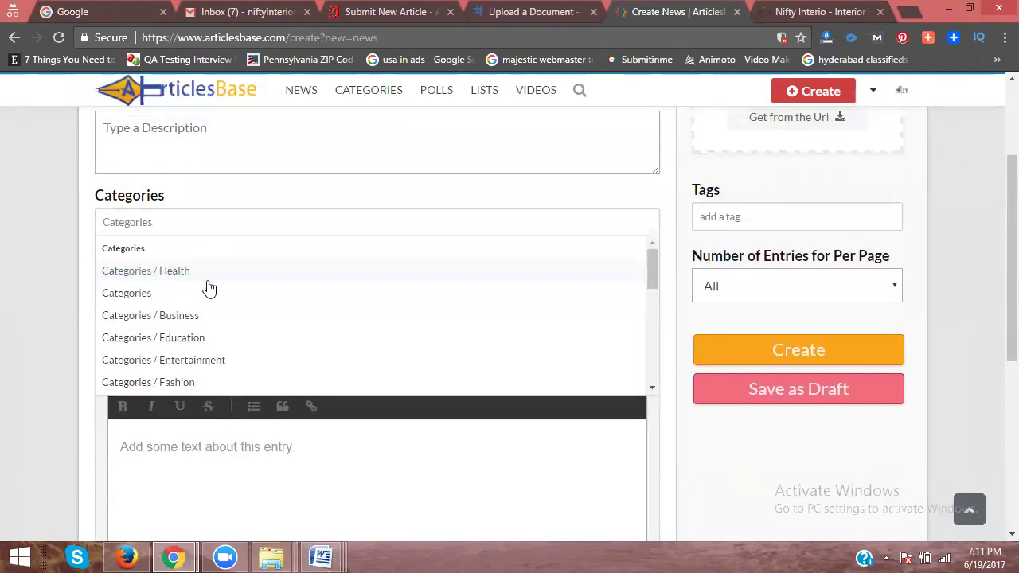
{"action": "scroll", "coordinate": [198, 319], "scroll_direction": "down", "scroll_amount": 3}
{"action": "scroll", "coordinate": [199, 318], "scroll_direction": "down", "scroll_amount": 5}
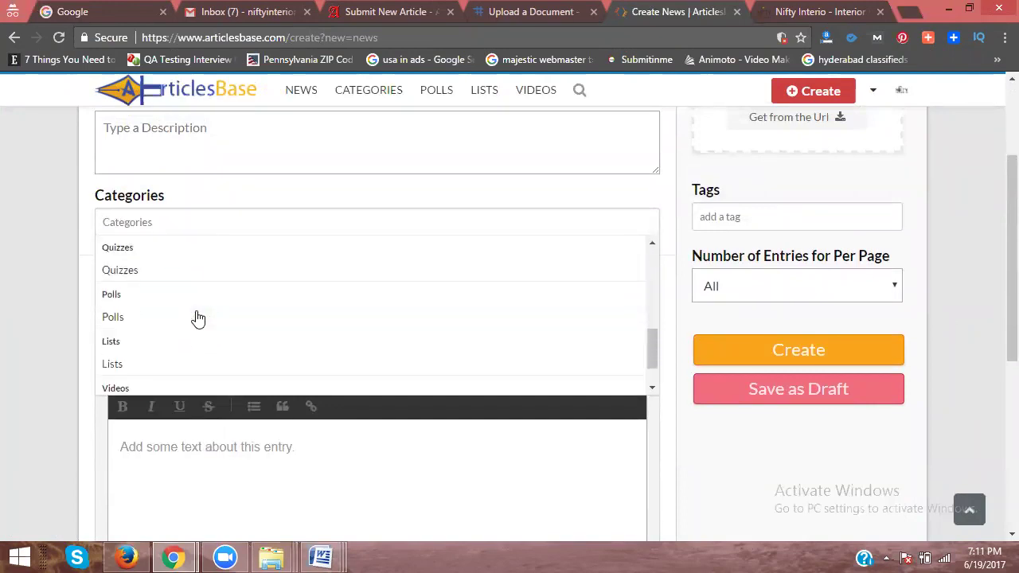
{"action": "scroll", "coordinate": [195, 310], "scroll_direction": "up", "scroll_amount": 10}
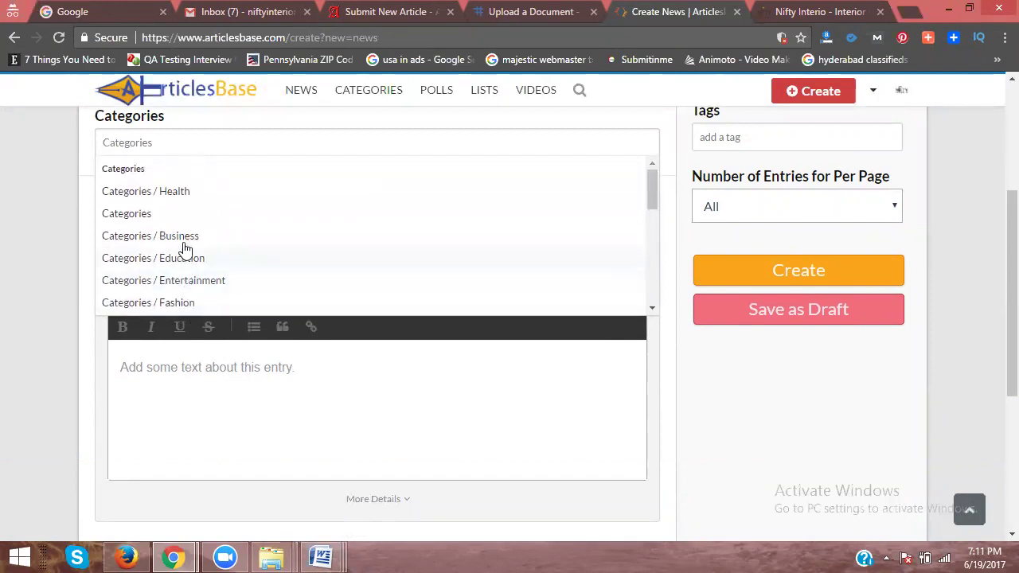
{"action": "left_click", "coordinate": [183, 237]}
{"action": "left_click", "coordinate": [23, 232]}
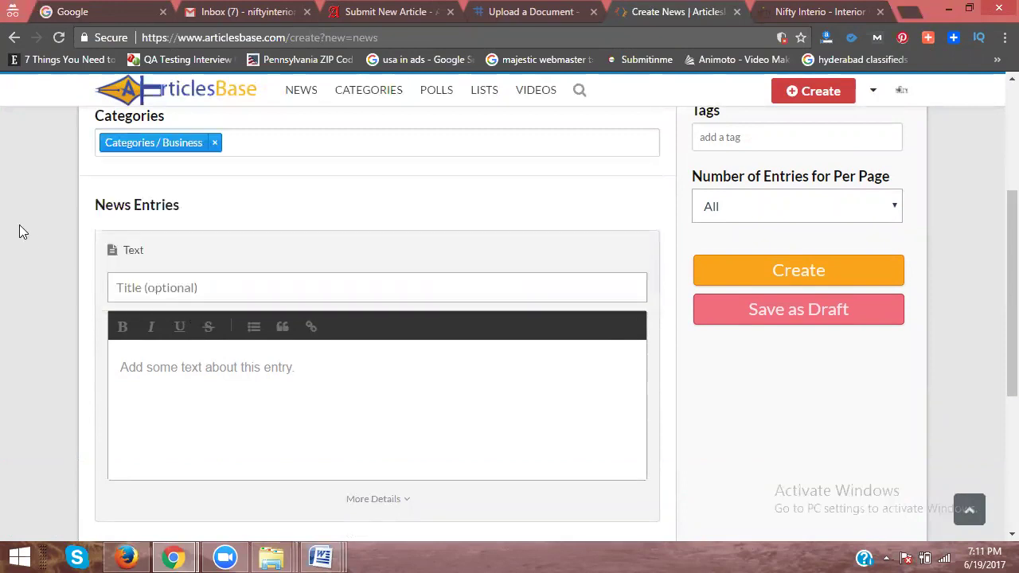
{"action": "scroll", "coordinate": [23, 232], "scroll_direction": "up", "scroll_amount": 3}
Step: Paste the Nifty Interio LLP paragraph from Classified New Content into the description
{"action": "mouse_move", "coordinate": [322, 555]}
{"action": "left_click", "coordinate": [103, 469]}
{"action": "left_click_drag", "start_coordinate": [102, 253], "coordinate": [111, 331]}
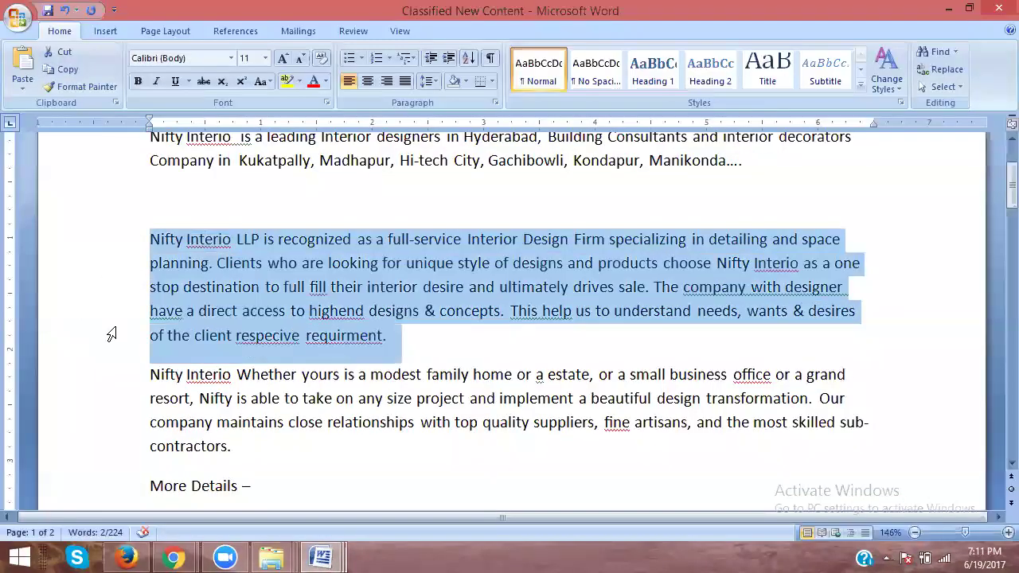
{"action": "key", "text": "alt+Tab"}
{"action": "left_click", "coordinate": [165, 299]}
{"action": "key", "text": "ctrl+v"}
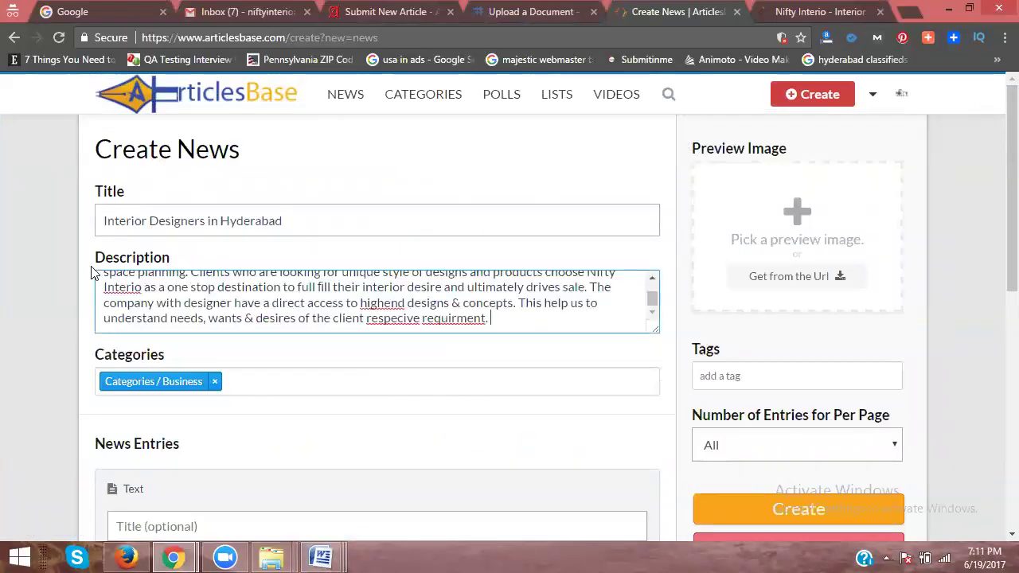
{"action": "scroll", "coordinate": [281, 505], "scroll_direction": "down", "scroll_amount": 3}
Step: Paste the Interior Designers in Kukatpally article into the entry text, without its heading line
{"action": "mouse_move", "coordinate": [321, 555]}
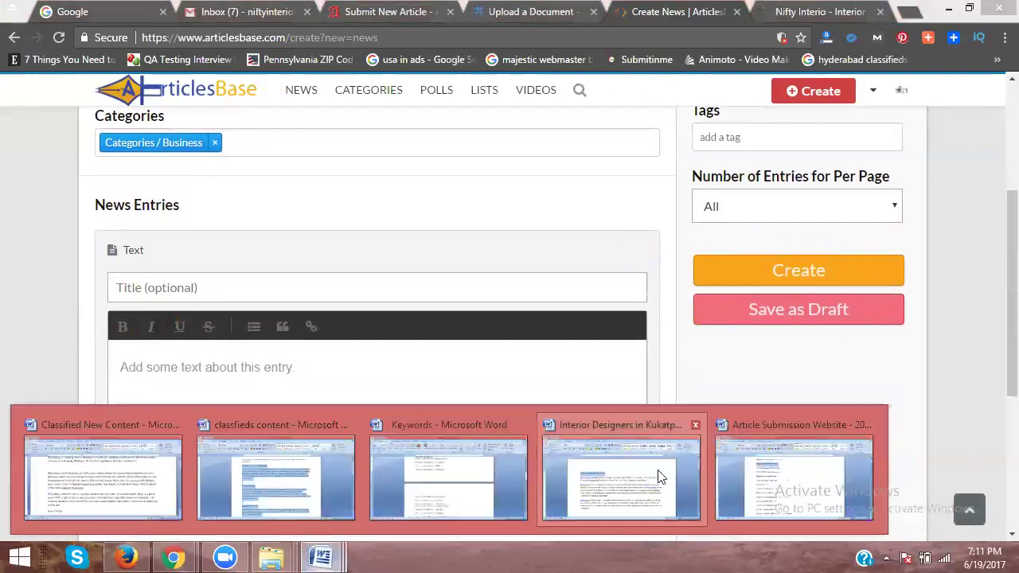
{"action": "left_click", "coordinate": [649, 477]}
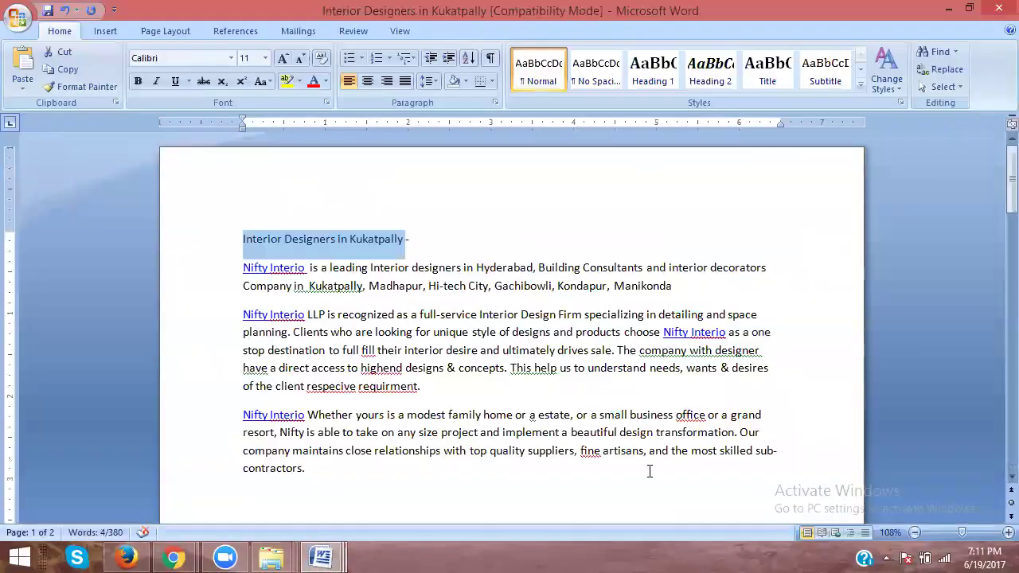
{"action": "key", "text": "ctrl+a"}
{"action": "key", "text": "alt+Tab"}
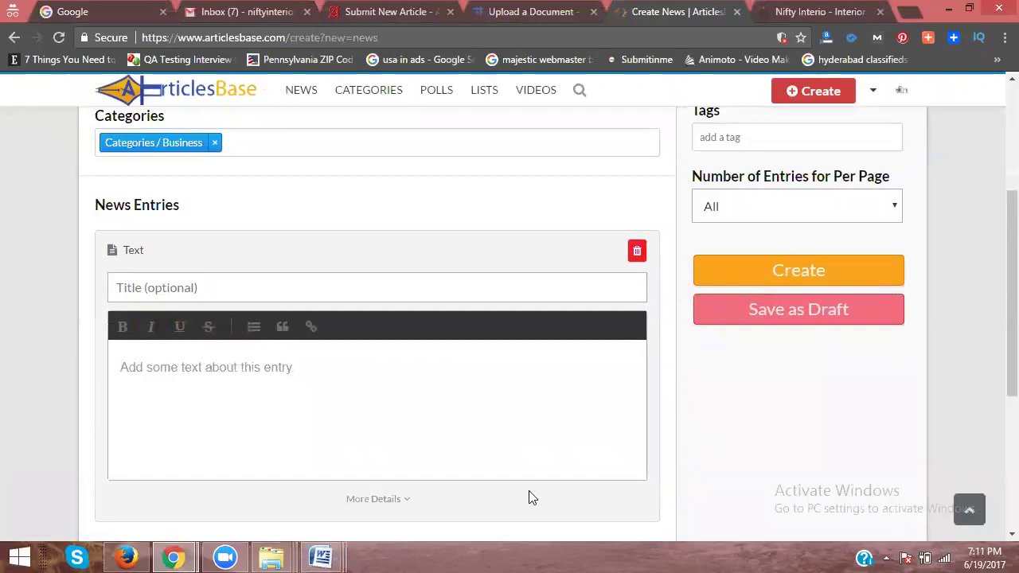
{"action": "left_click", "coordinate": [331, 375]}
{"action": "key", "text": "ctrl+v"}
{"action": "triple_click", "coordinate": [211, 363]}
{"action": "key", "text": "BackSpace"}
Step: Title the text entry 'Interior Designers in Hyderabad'
{"action": "left_click", "coordinate": [157, 291]}
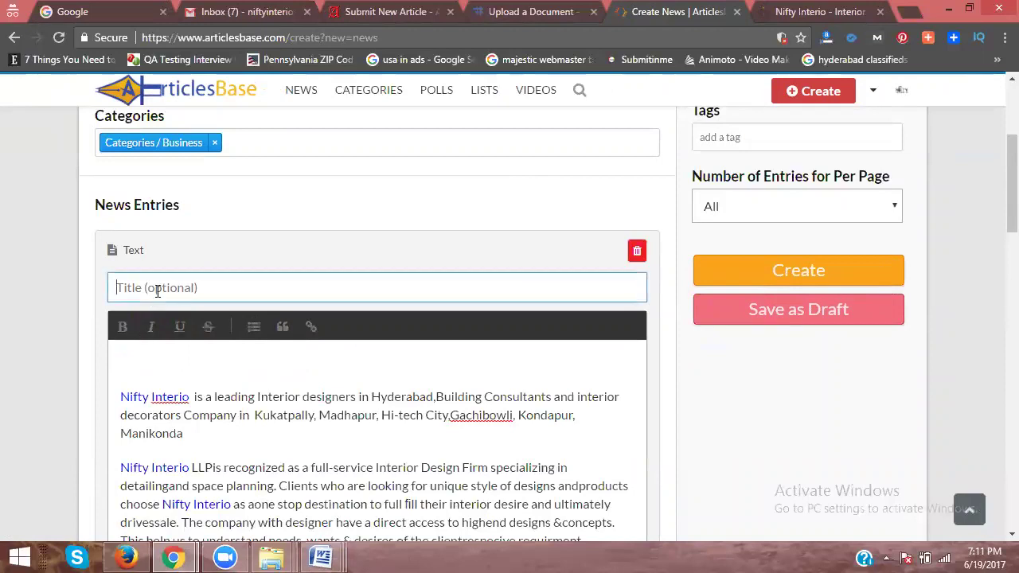
{"action": "type", "text": "Interior Designers in Kukatpally -"}
{"action": "key", "text": "BackSpace"}
{"action": "key", "text": "BackSpace"}
{"action": "key", "text": "BackSpace"}
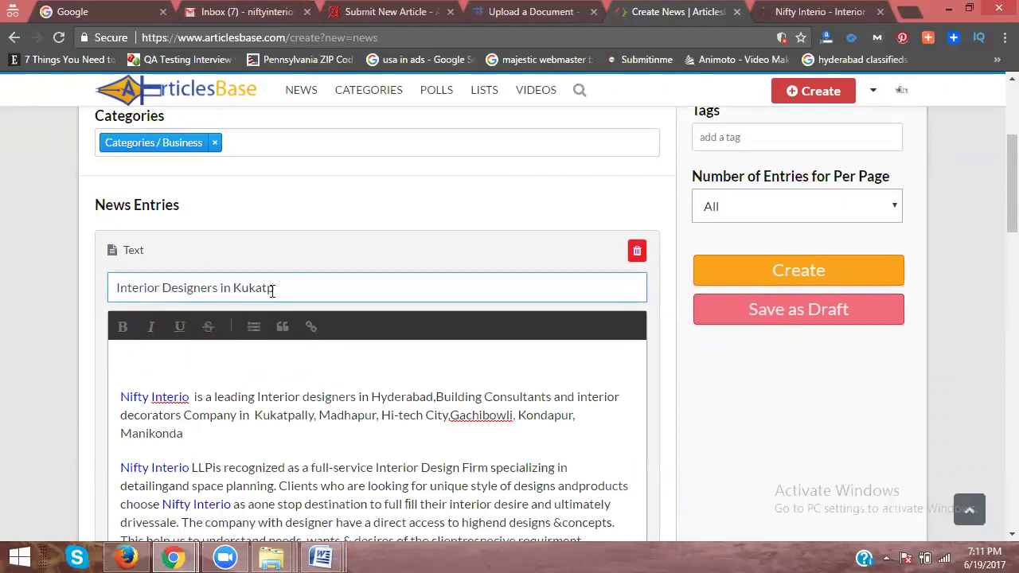
{"action": "key", "text": "BackSpace"}
{"action": "key", "text": "BackSpace"}
{"action": "key", "text": "BackSpace"}
{"action": "type", "text": "Hyderabad"}
{"action": "scroll", "coordinate": [369, 287], "scroll_direction": "up", "scroll_amount": 1}
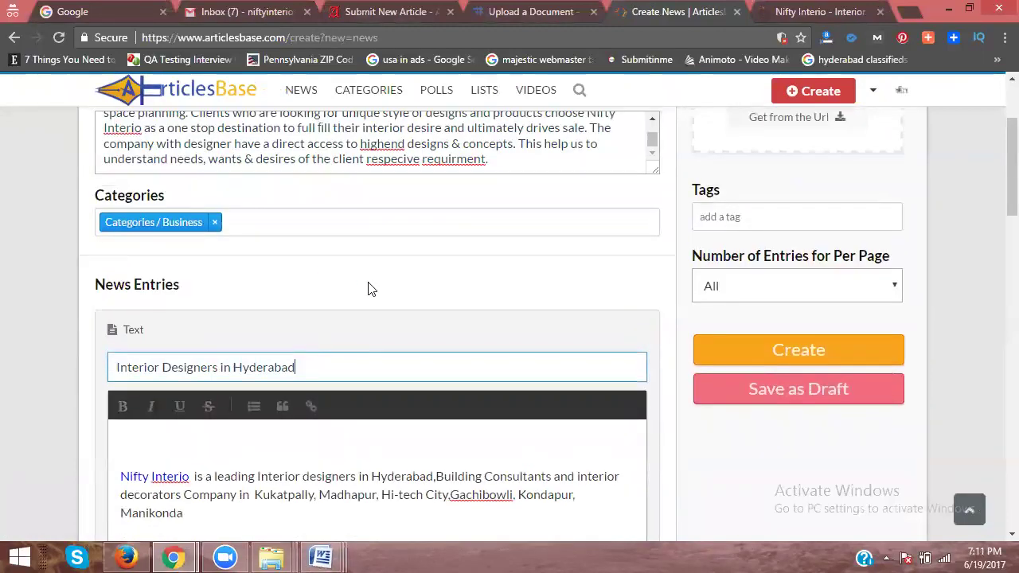
Step: Tag the post interior, interiors, designers, design, interiordesigners, interior designers, interior design
{"action": "left_click", "coordinate": [744, 223]}
{"action": "type", "text": "interior"}
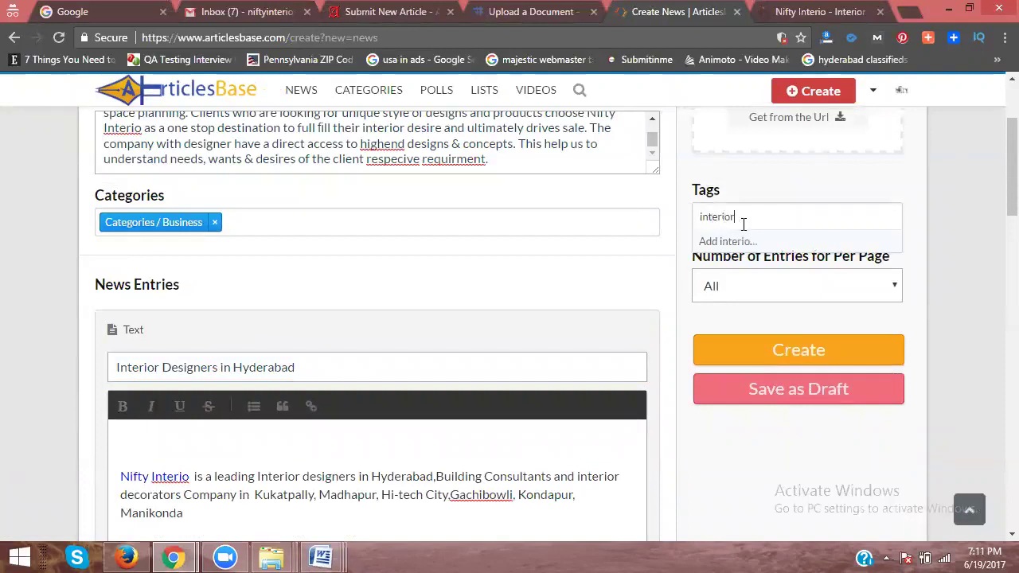
{"action": "key", "text": "Return"}
{"action": "type", "text": "interiors"}
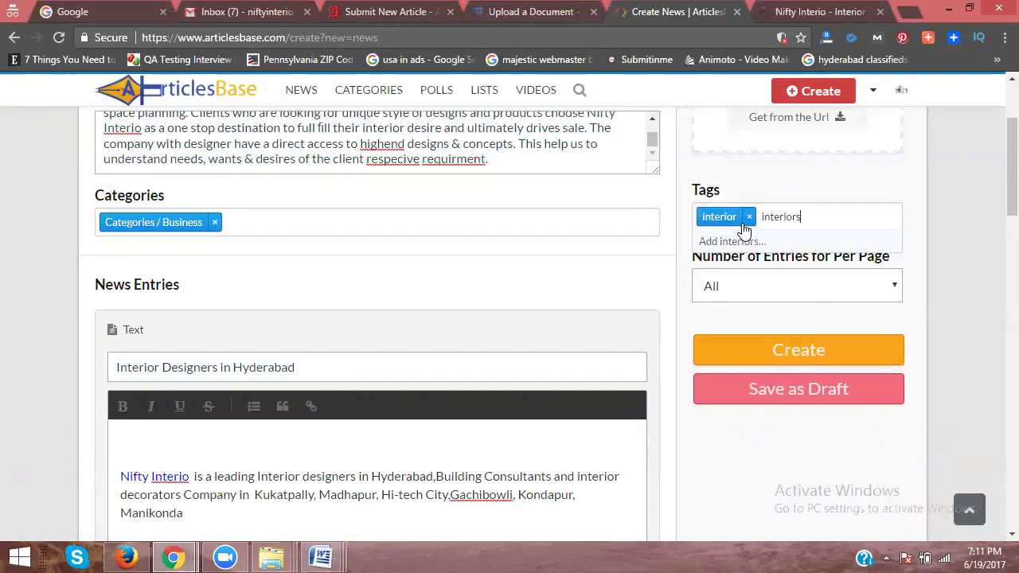
{"action": "key", "text": "Return"}
{"action": "type", "text": "designers"}
{"action": "key", "text": "Return"}
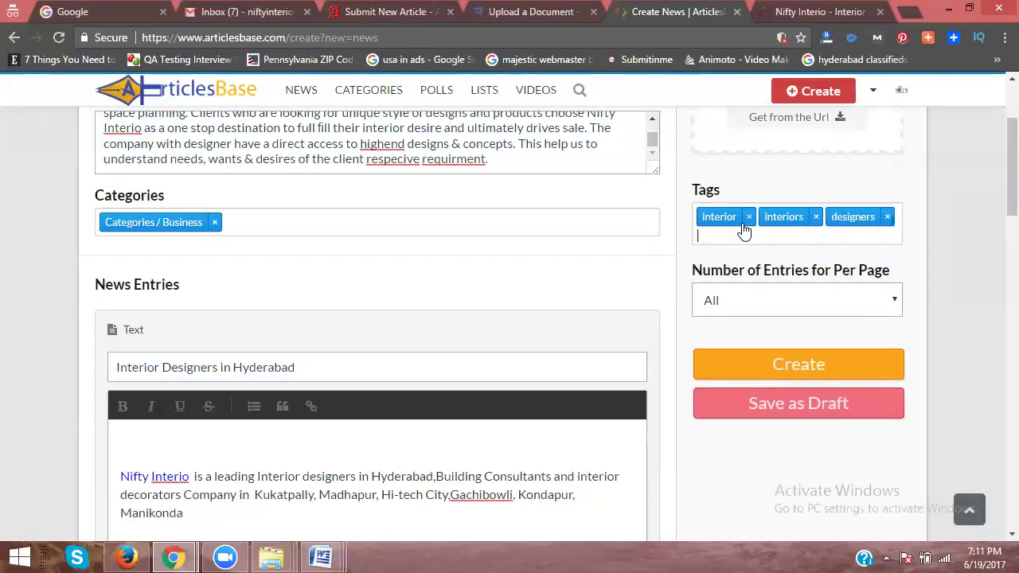
{"action": "type", "text": "desihgn"}
{"action": "key", "text": "Return"}
{"action": "type", "text": "in"}
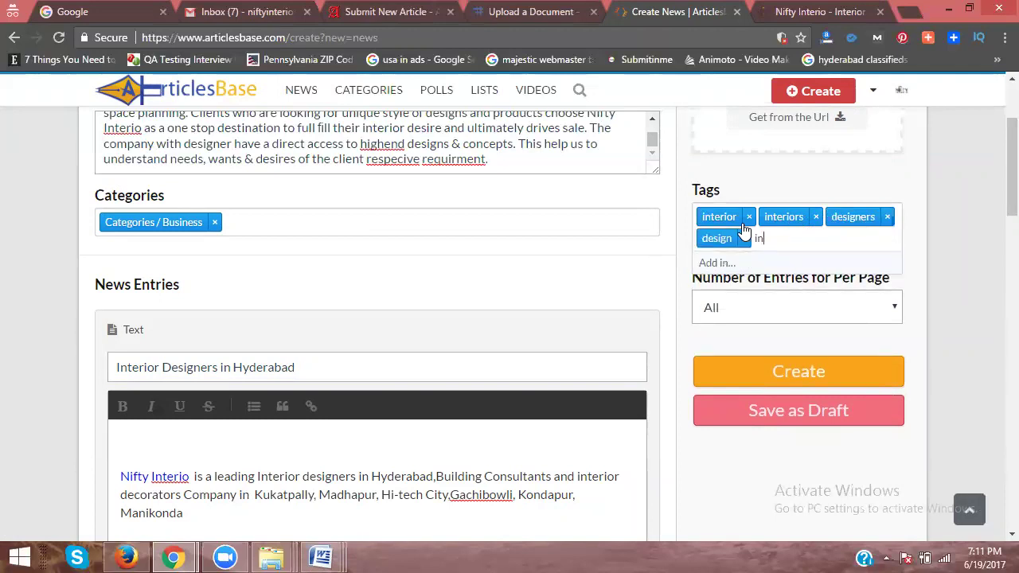
{"action": "type", "text": "teriordesigners"}
{"action": "key", "text": "Return"}
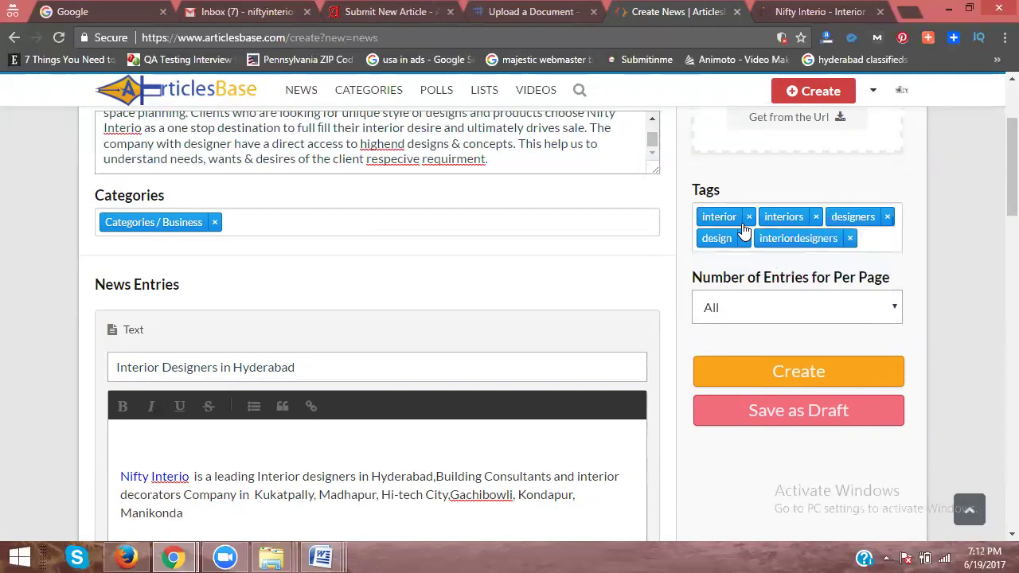
{"action": "type", "text": "int"}
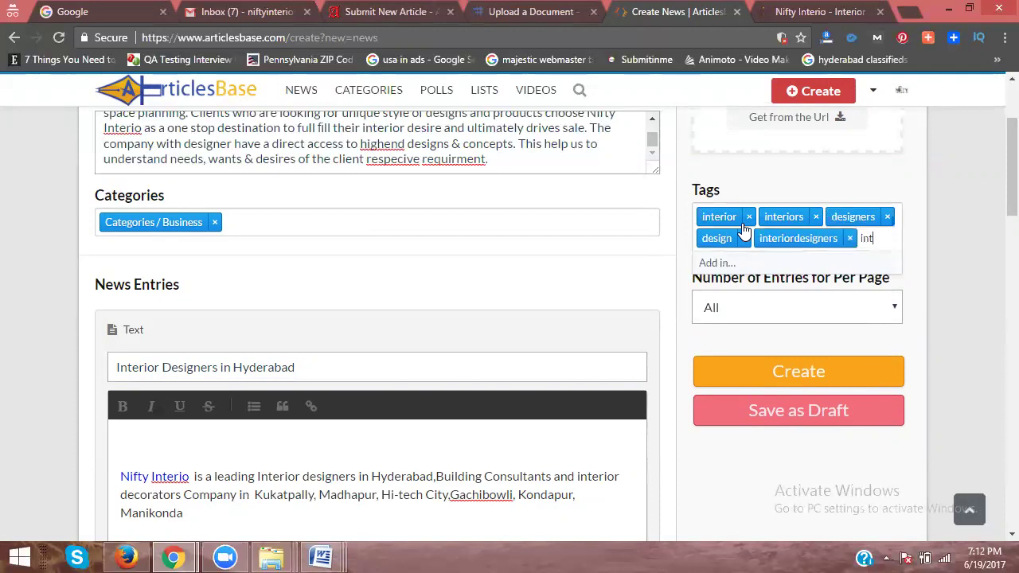
{"action": "type", "text": "erior designers"}
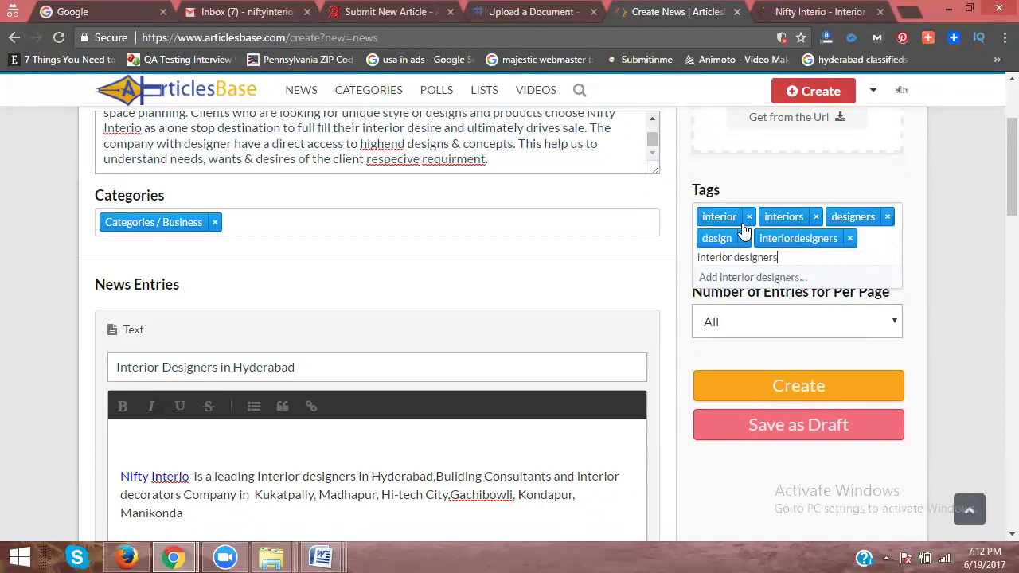
{"action": "key", "text": "Return"}
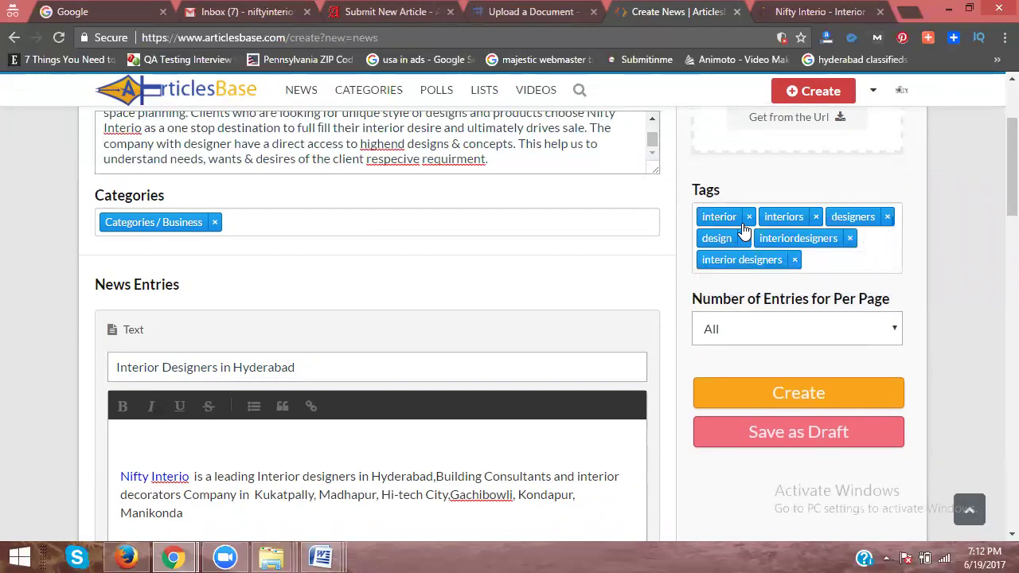
{"action": "type", "text": "interior design"}
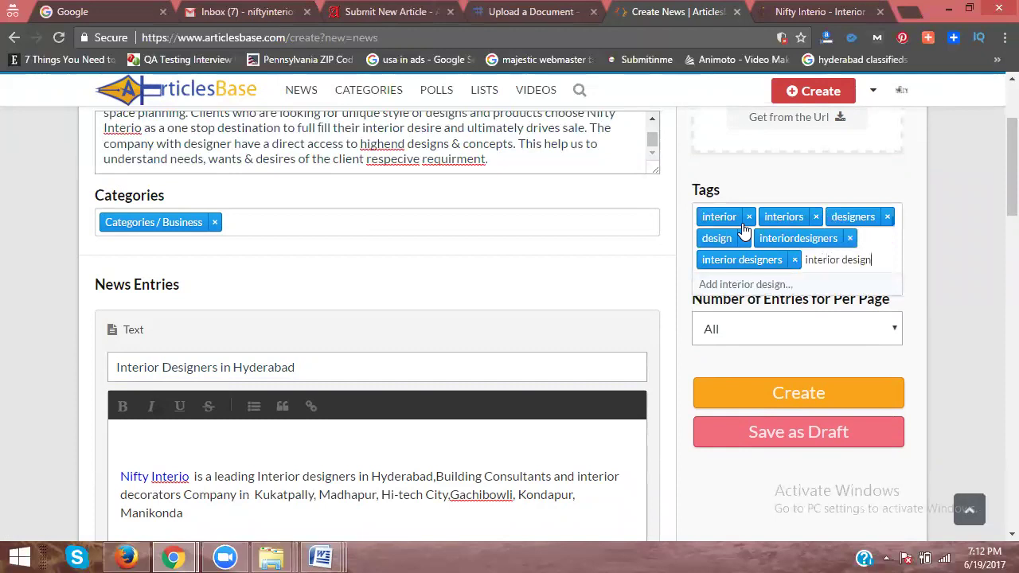
{"action": "key", "text": "Return"}
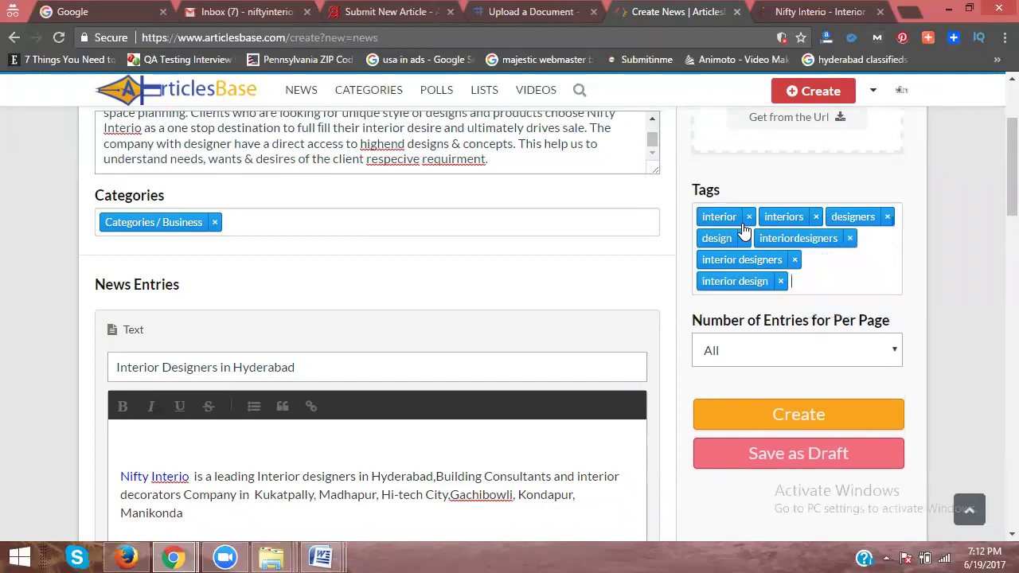
Step: Keep Number of Entries per Page set to All
{"action": "scroll", "coordinate": [776, 228], "scroll_direction": "down", "scroll_amount": 1}
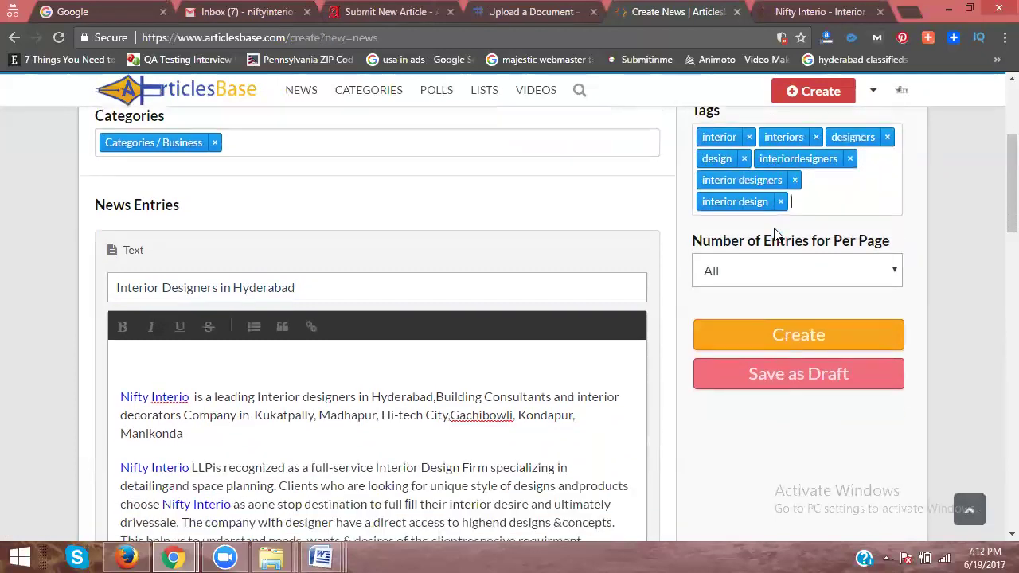
{"action": "left_click", "coordinate": [757, 274]}
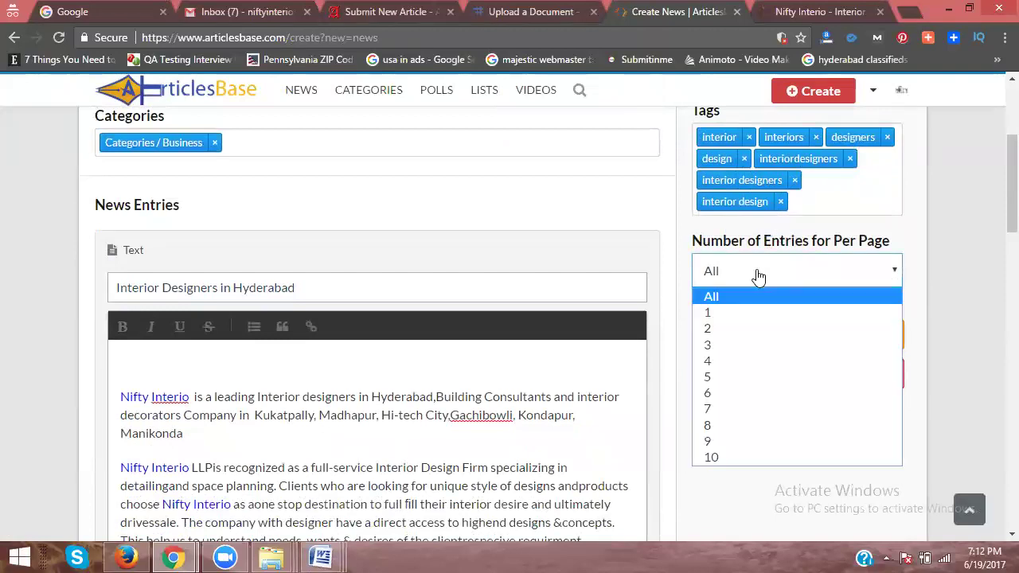
{"action": "left_click", "coordinate": [923, 231]}
{"action": "scroll", "coordinate": [392, 247], "scroll_direction": "down", "scroll_amount": 15}
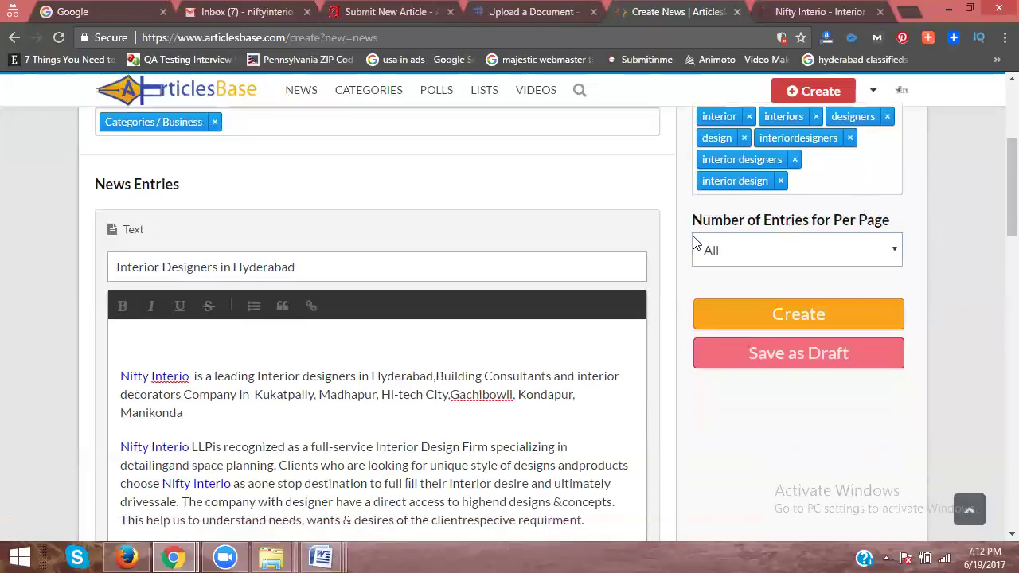
{"action": "scroll", "coordinate": [392, 247], "scroll_direction": "down", "scroll_amount": 3}
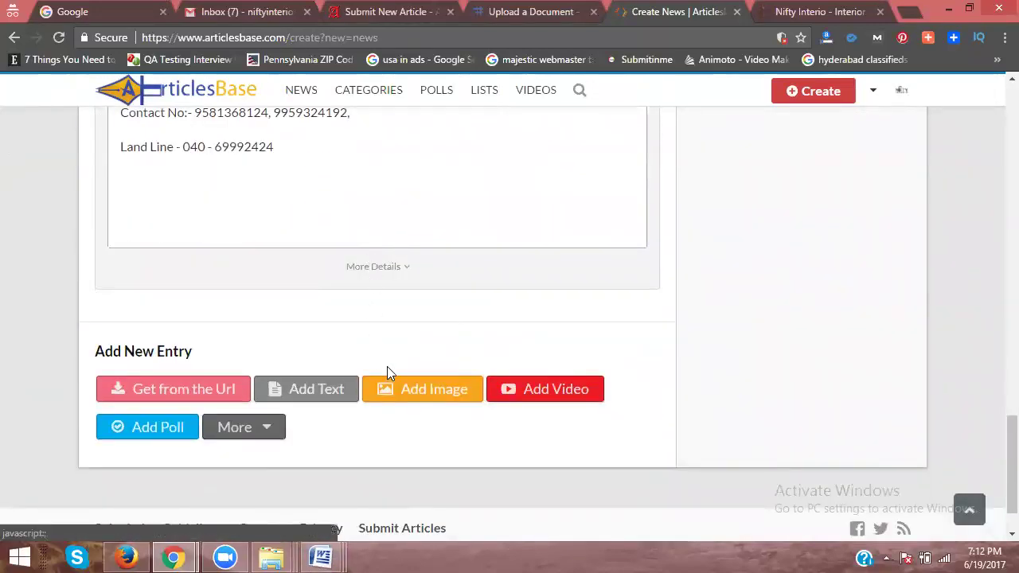
Step: Add a Video entry below the article text in the news post
{"action": "left_click", "coordinate": [536, 388]}
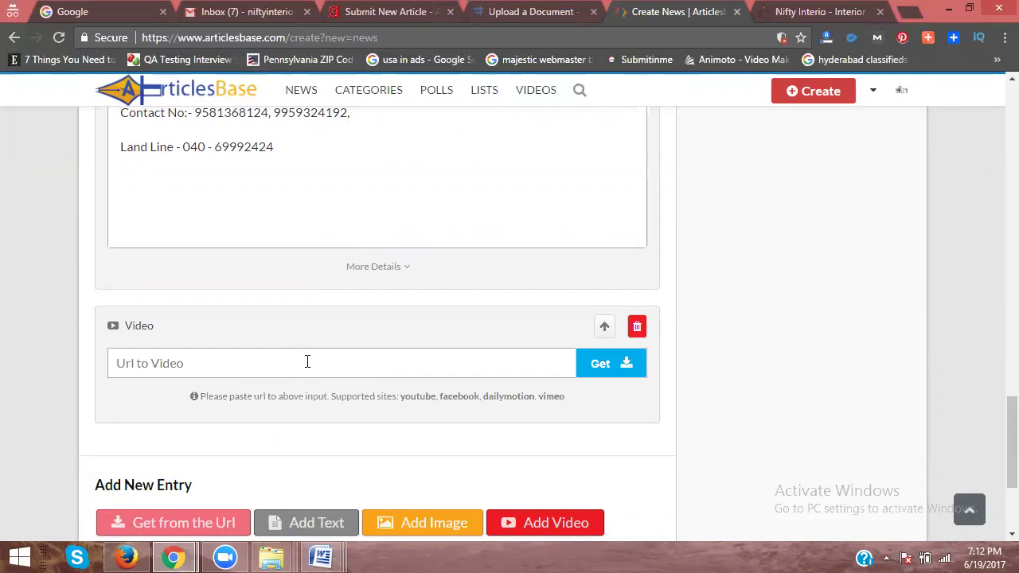
{"action": "left_click", "coordinate": [604, 329]}
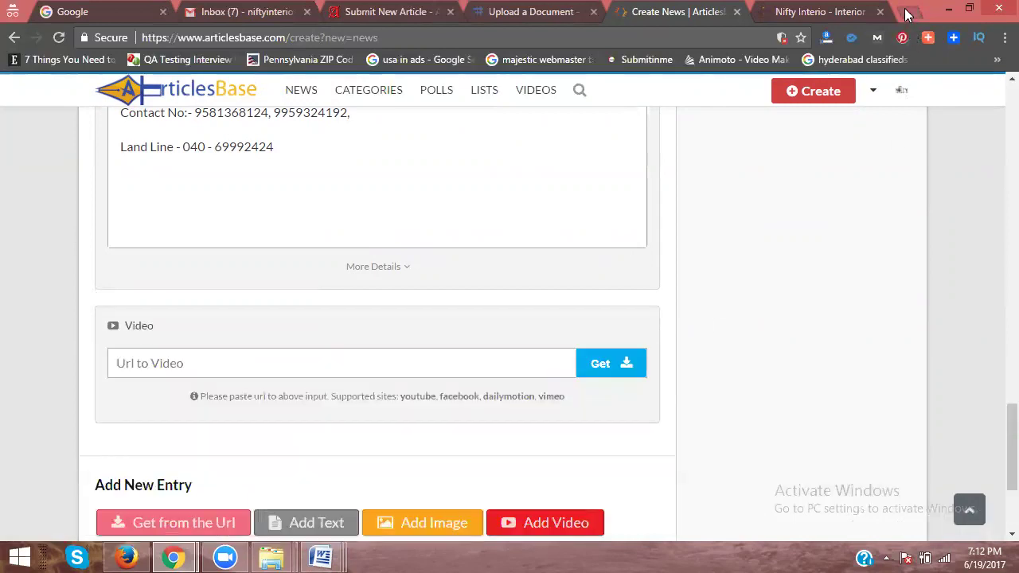
{"action": "left_click", "coordinate": [905, 9]}
Step: On YouTube, switch to the niftyinterio account and open its channel page
{"action": "type", "text": "youtube.com"}
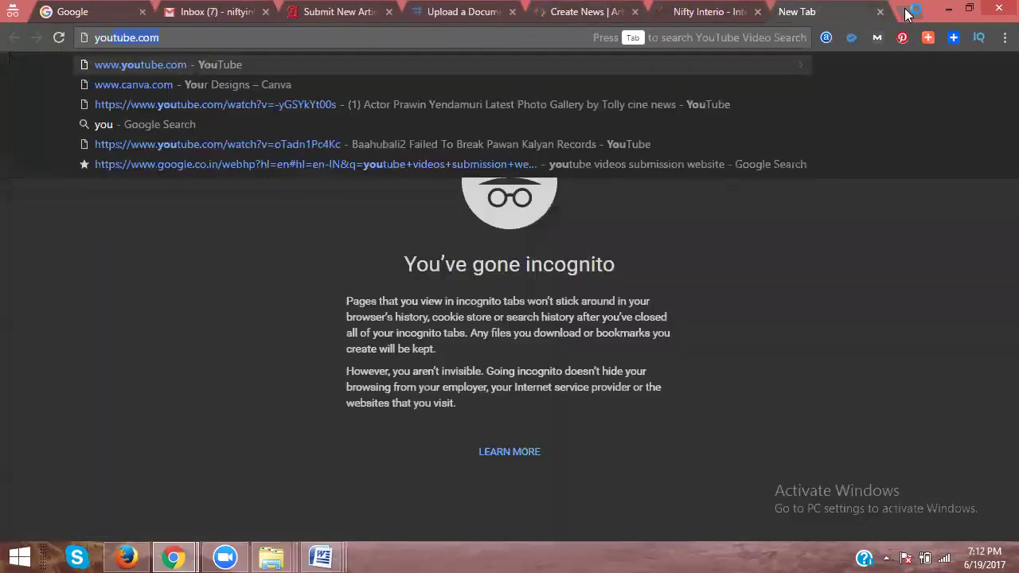
{"action": "key", "text": "Return"}
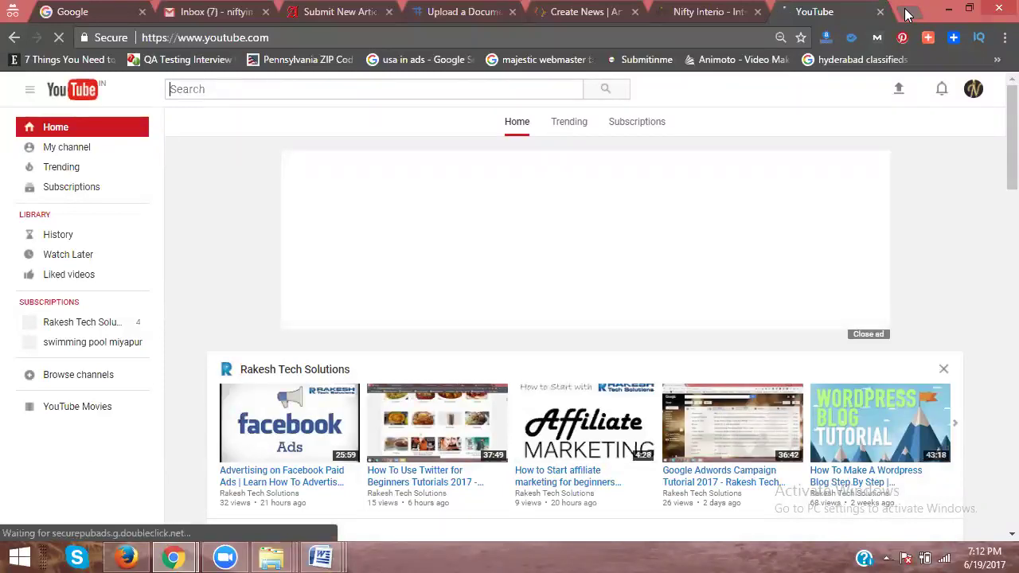
{"action": "left_click", "coordinate": [67, 147]}
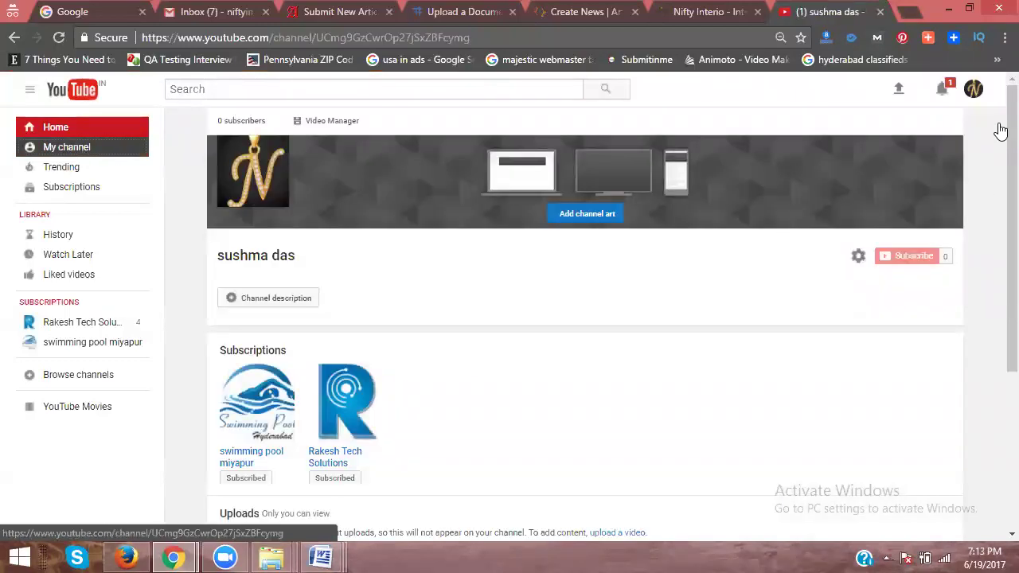
{"action": "left_click", "coordinate": [973, 89]}
{"action": "left_click", "coordinate": [891, 228]}
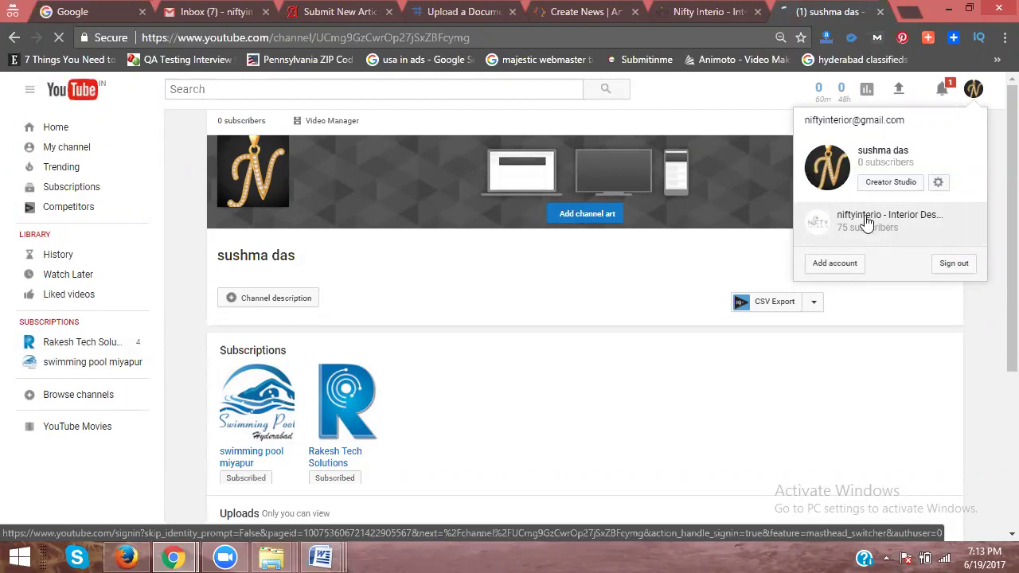
{"action": "left_click", "coordinate": [866, 223]}
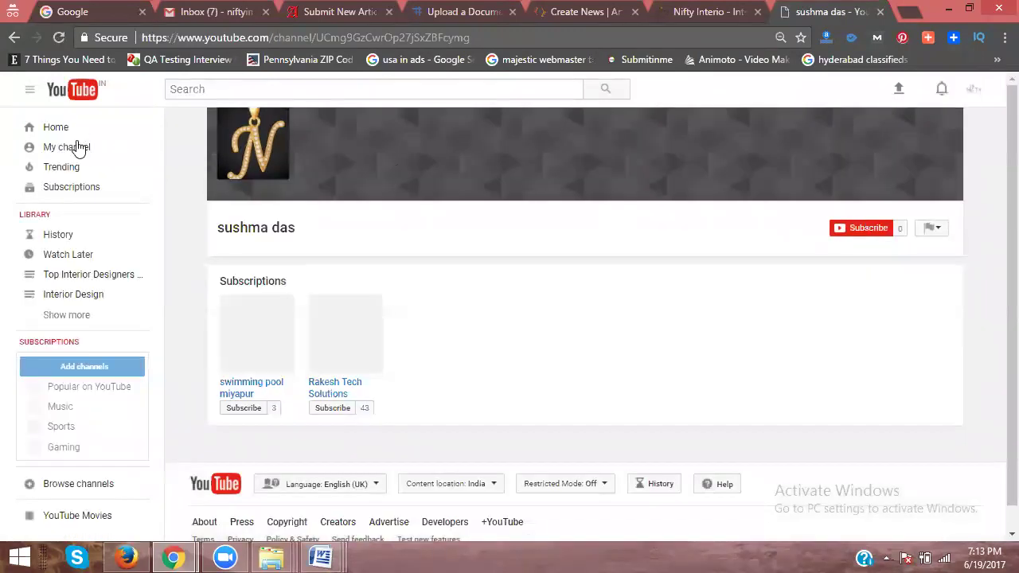
{"action": "left_click", "coordinate": [77, 149]}
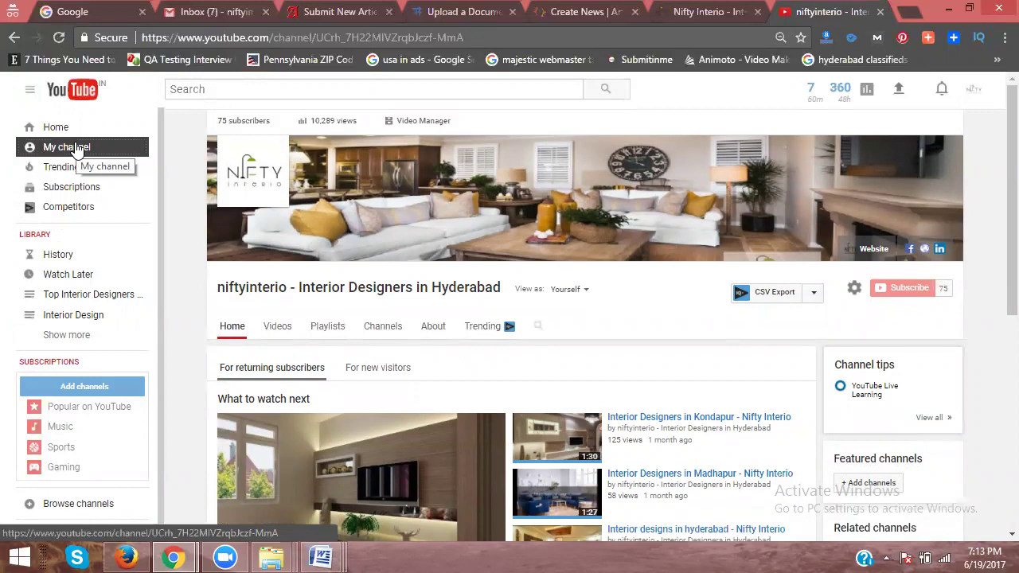
Step: Browse the niftyinterio channel's uploaded videos
{"action": "left_click", "coordinate": [266, 331]}
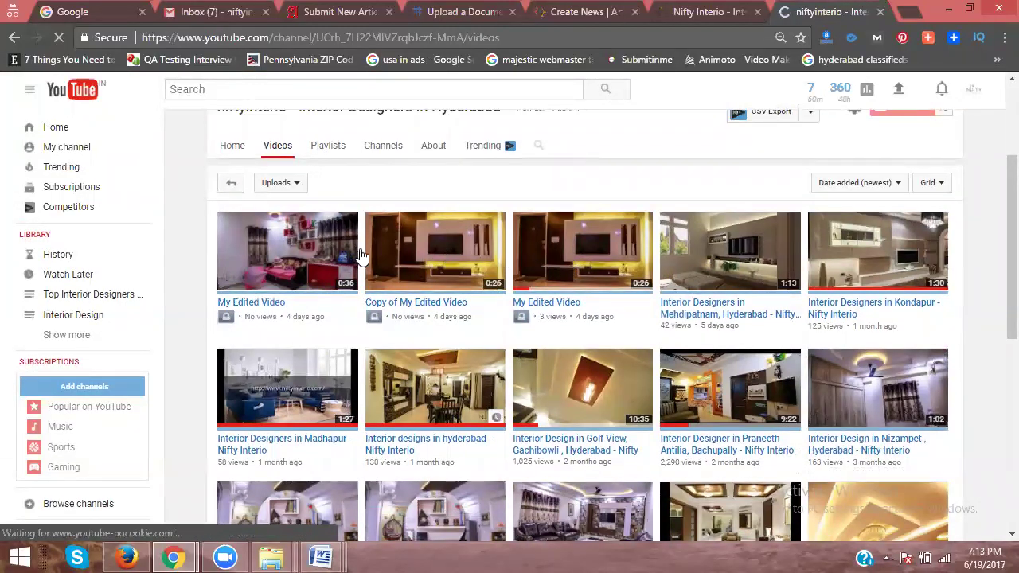
{"action": "scroll", "coordinate": [464, 284], "scroll_direction": "down", "scroll_amount": 4}
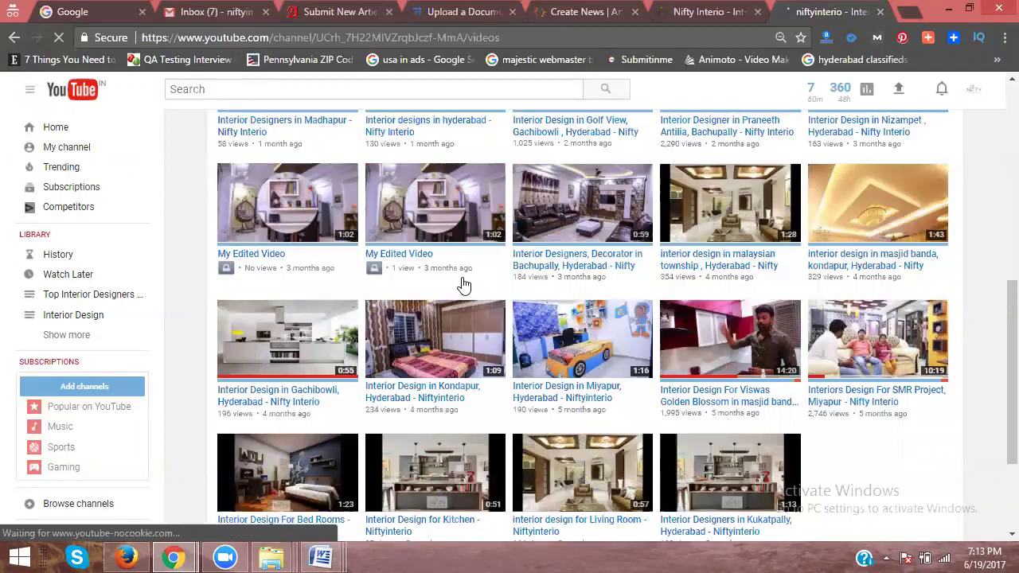
{"action": "scroll", "coordinate": [464, 285], "scroll_direction": "down", "scroll_amount": 2}
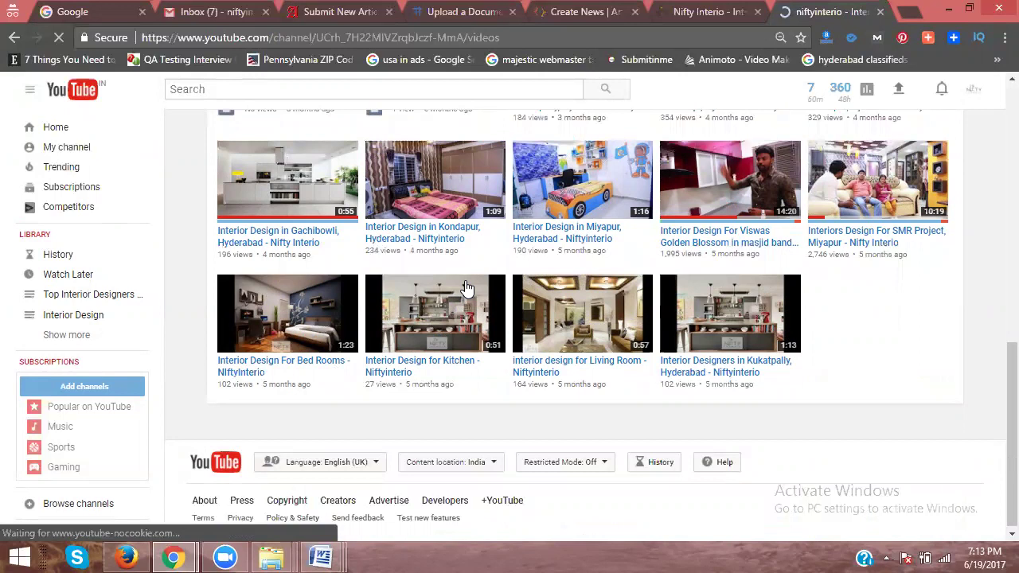
{"action": "scroll", "coordinate": [467, 289], "scroll_direction": "up", "scroll_amount": 2}
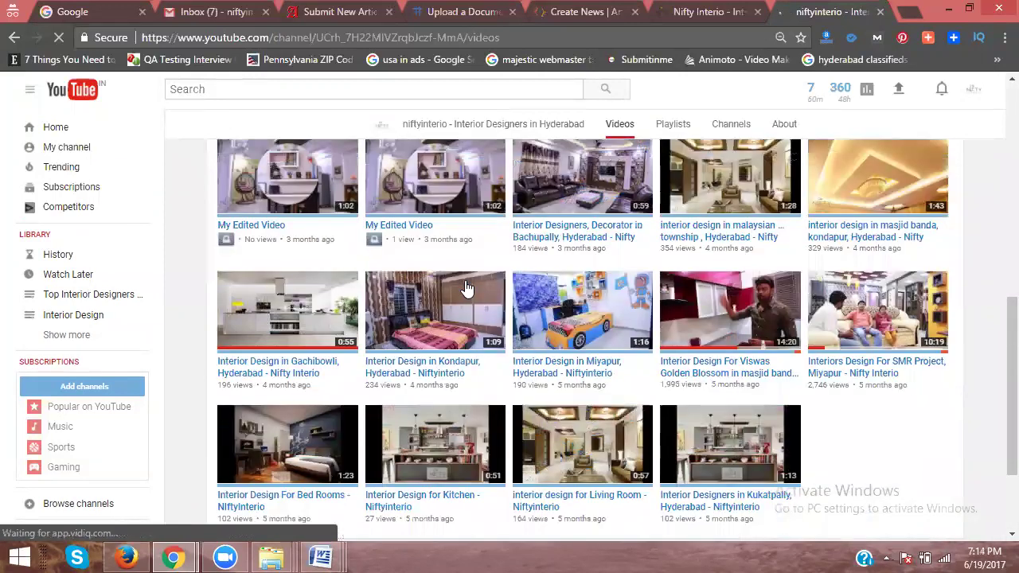
{"action": "scroll", "coordinate": [467, 288], "scroll_direction": "up", "scroll_amount": 6}
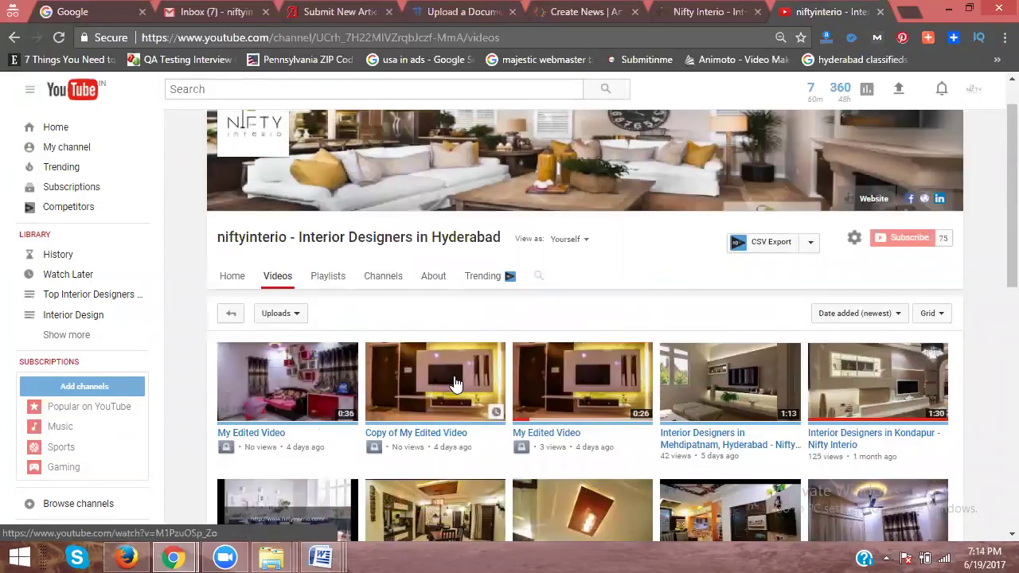
{"action": "scroll", "coordinate": [455, 384], "scroll_direction": "down", "scroll_amount": 2}
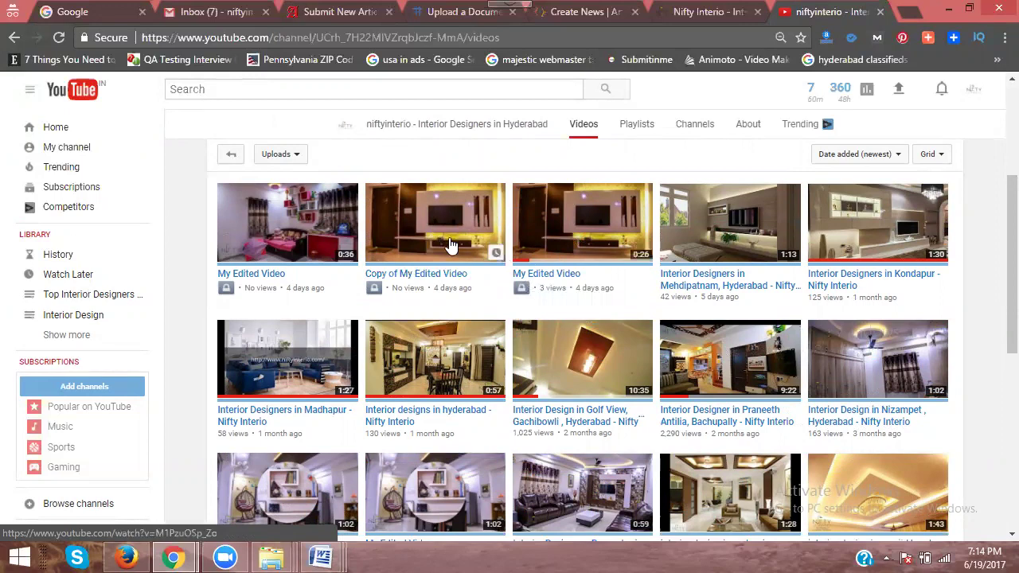
{"action": "scroll", "coordinate": [450, 317], "scroll_direction": "down", "scroll_amount": 2}
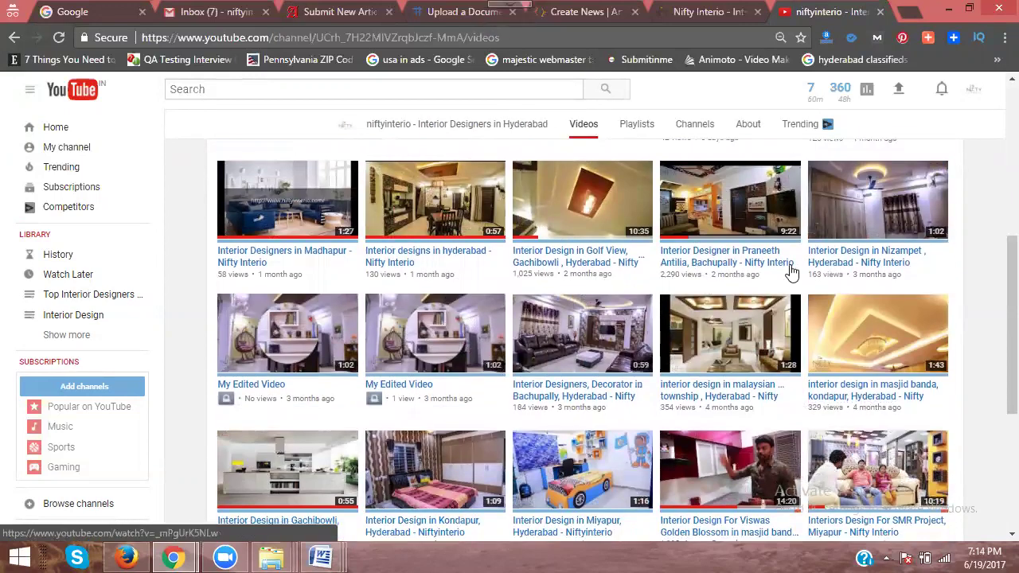
{"action": "scroll", "coordinate": [791, 279], "scroll_direction": "down", "scroll_amount": 1}
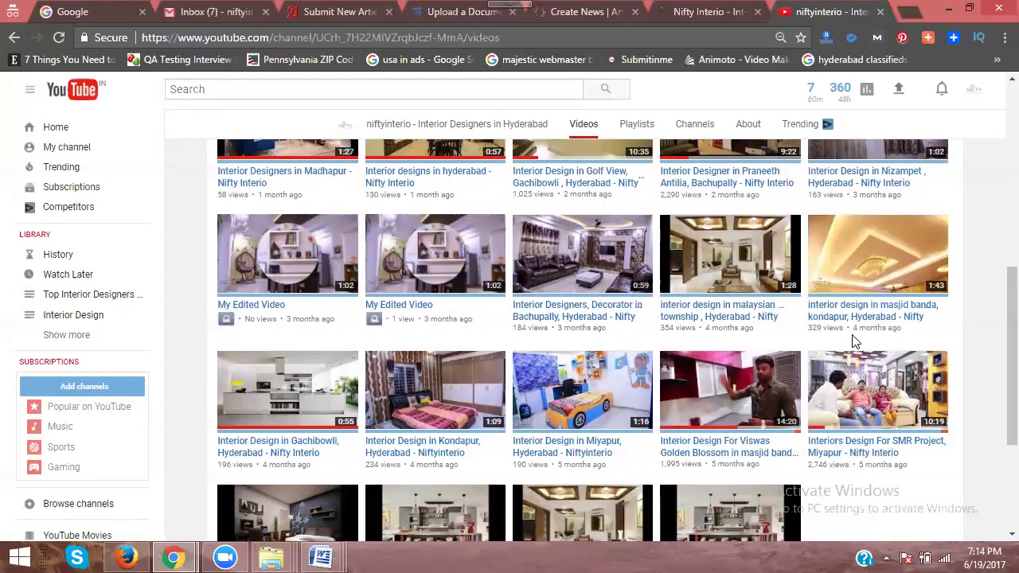
{"action": "scroll", "coordinate": [854, 341], "scroll_direction": "down", "scroll_amount": 1}
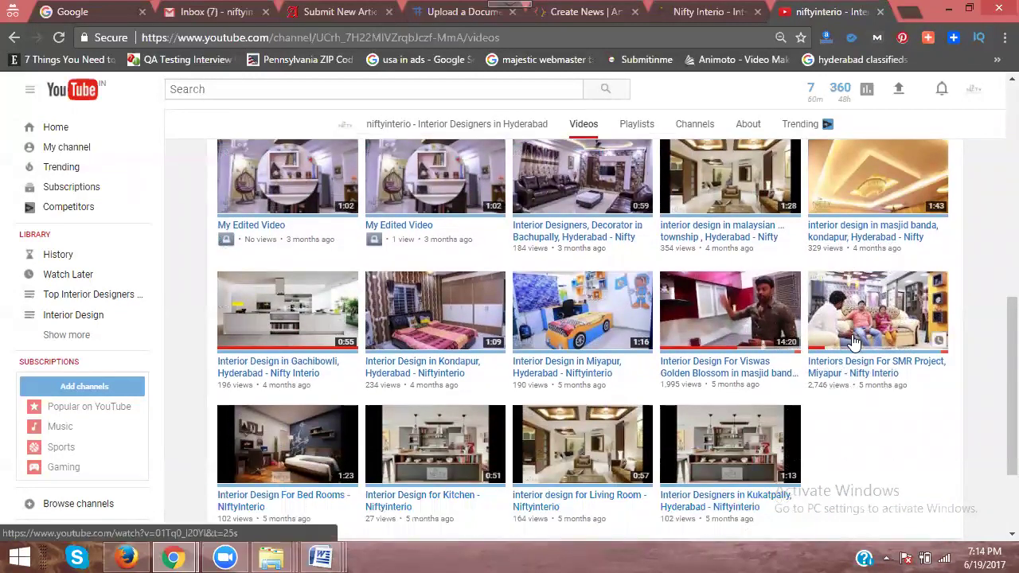
{"action": "scroll", "coordinate": [854, 342], "scroll_direction": "down", "scroll_amount": 1}
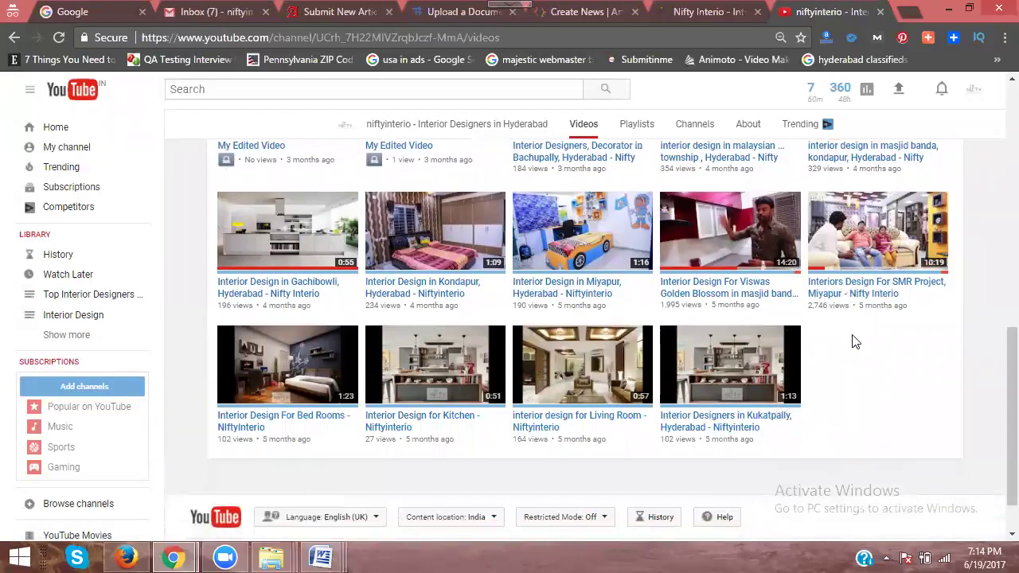
{"action": "scroll", "coordinate": [854, 341], "scroll_direction": "up", "scroll_amount": 3}
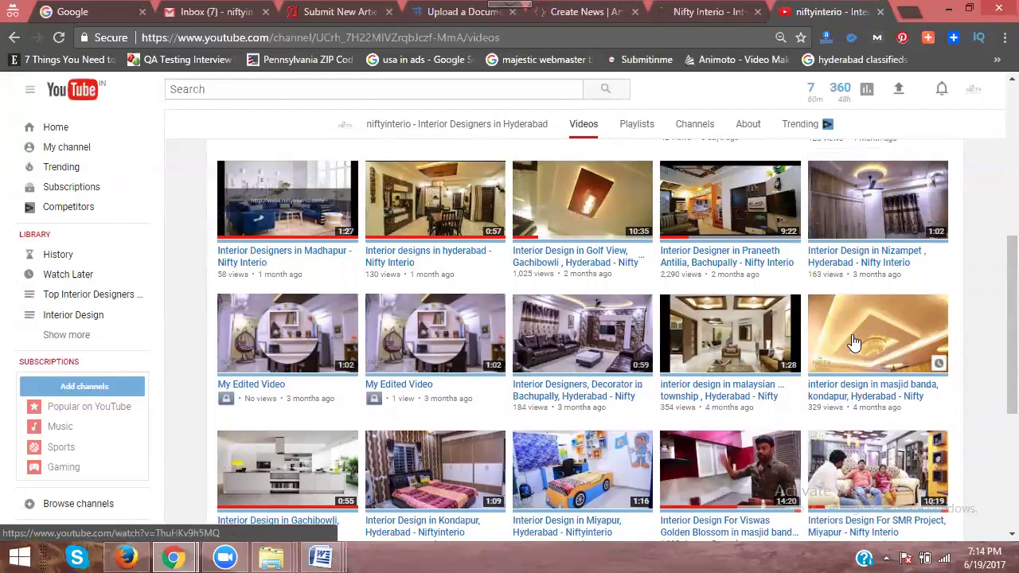
Step: Copy the 'Interior designs in hyderabad - Nifty Interio' video URL and return to Create News
{"action": "middle_click", "coordinate": [431, 255]}
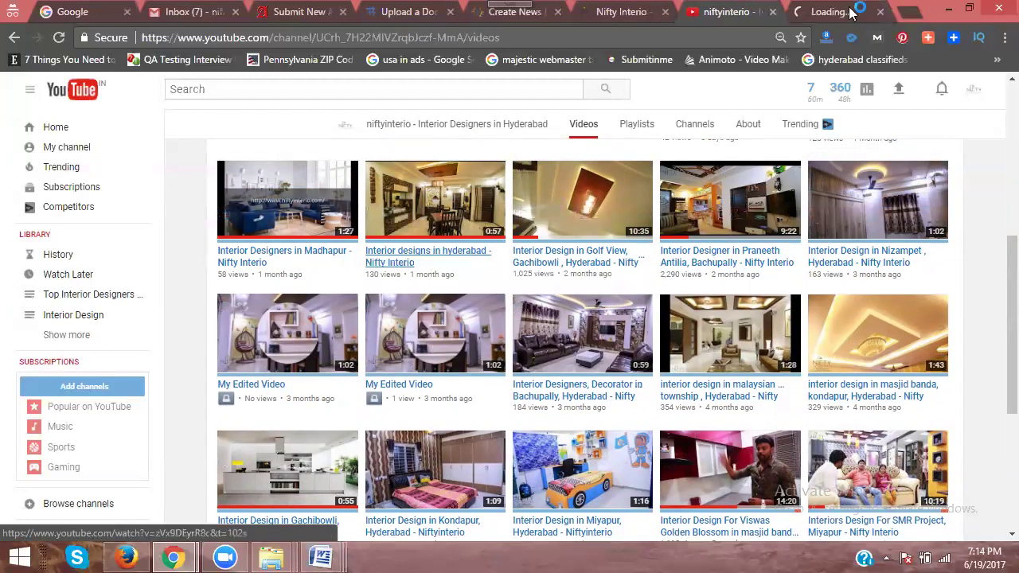
{"action": "key", "text": "ctrl+Tab"}
{"action": "left_click", "coordinate": [362, 39]}
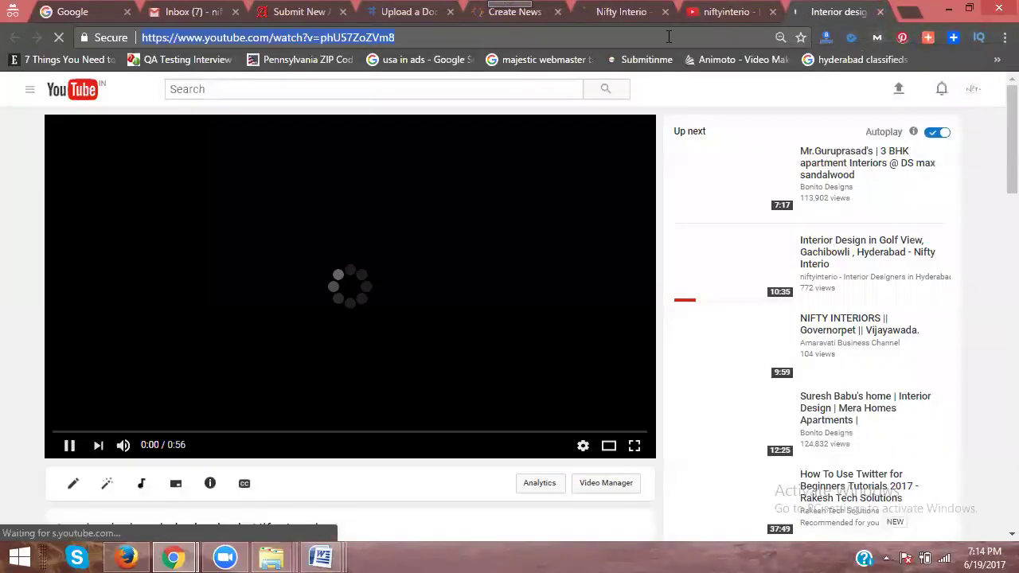
{"action": "key", "text": "ctrl+w"}
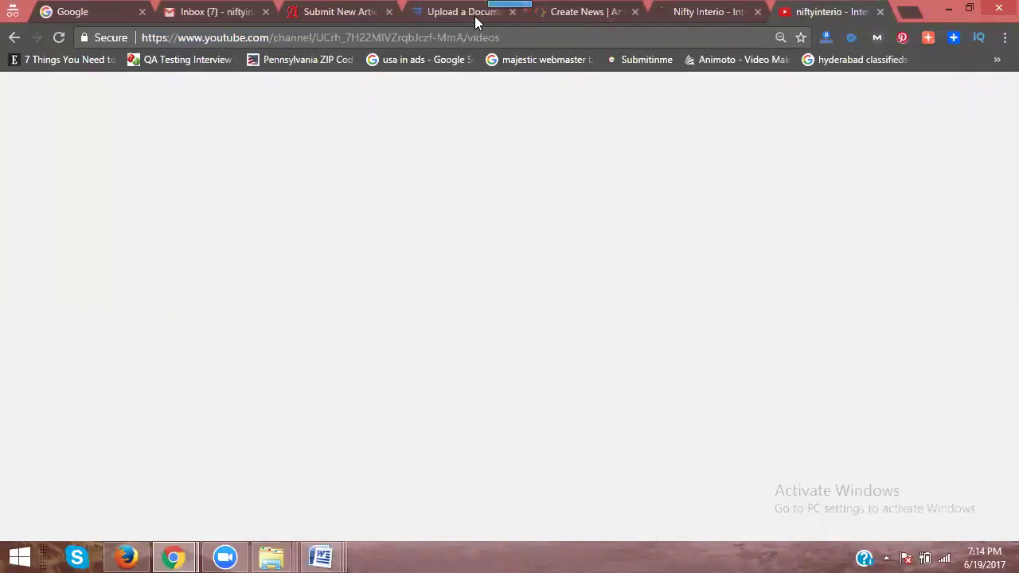
{"action": "left_click", "coordinate": [562, 12]}
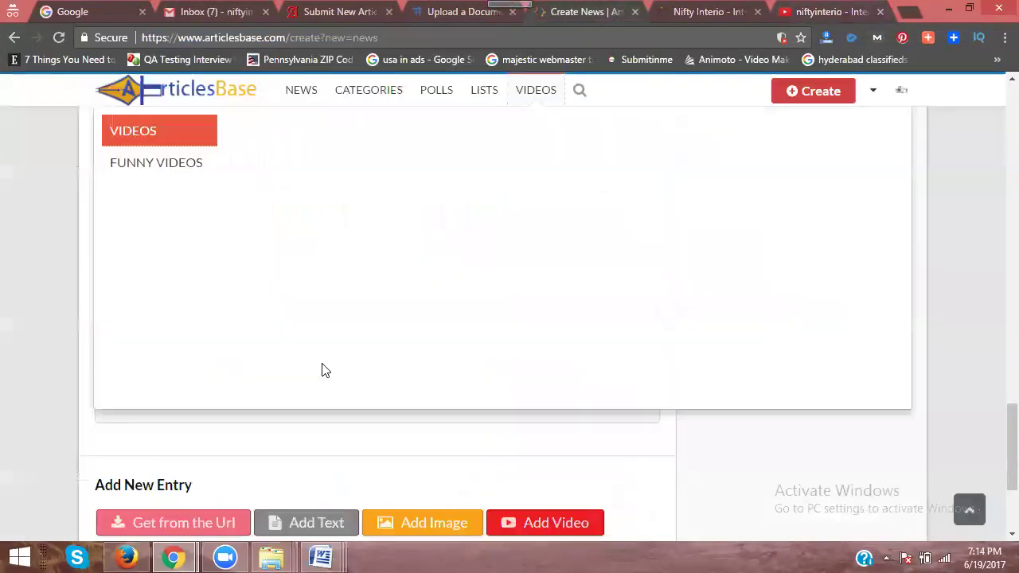
Step: Embed the copied YouTube video via Url to Video and Get, then submit with Create
{"action": "left_click", "coordinate": [215, 368]}
{"action": "type", "text": "https://www.youtube.com/watch?v=pbU57ZoZVm8"}
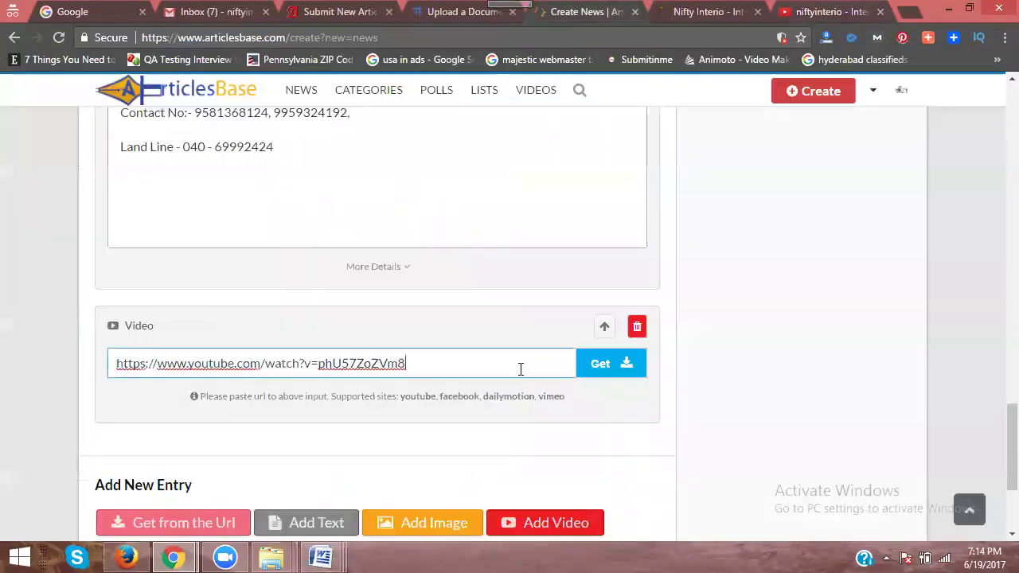
{"action": "left_click", "coordinate": [598, 366]}
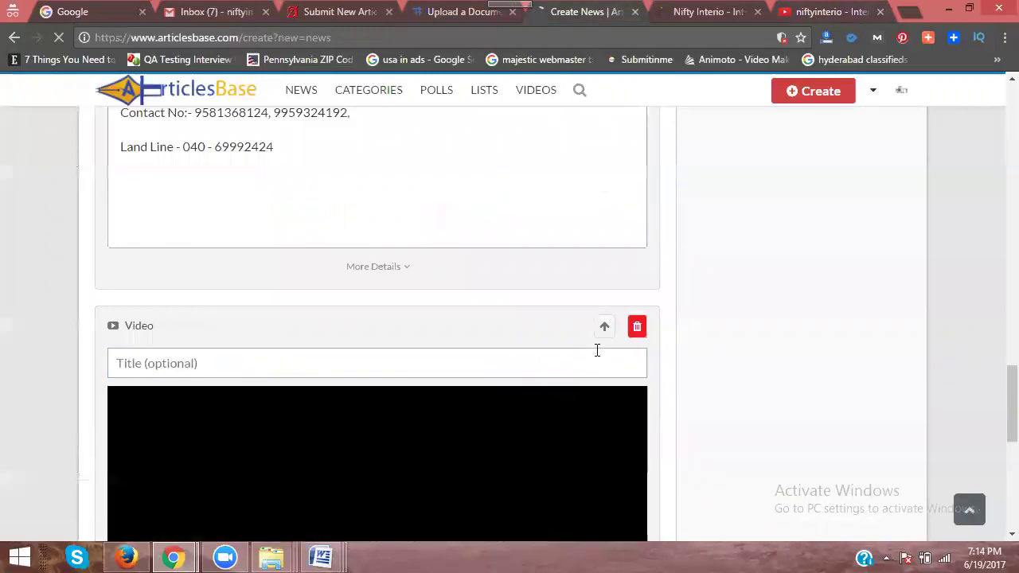
{"action": "scroll", "coordinate": [599, 362], "scroll_direction": "down", "scroll_amount": 3}
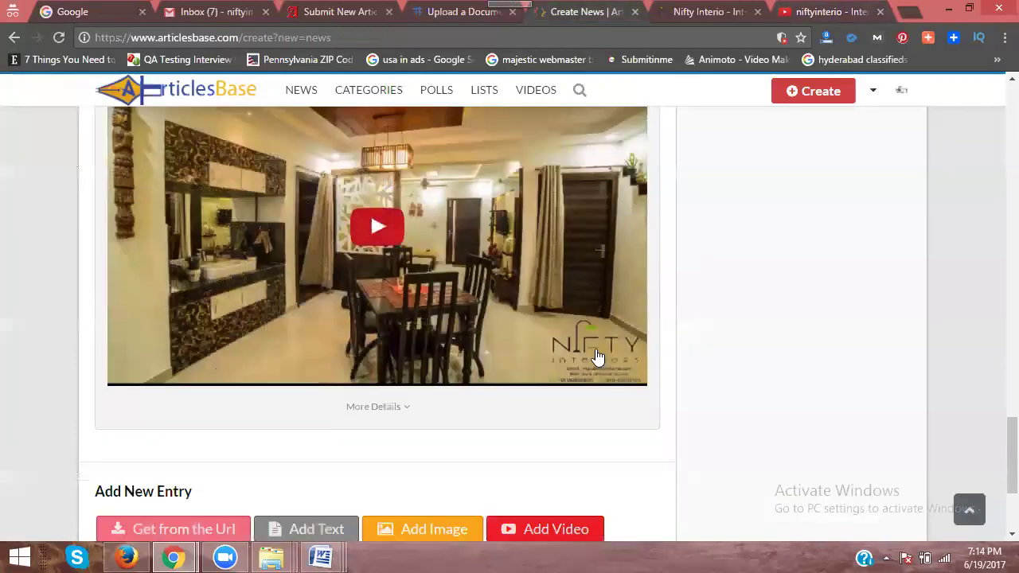
{"action": "scroll", "coordinate": [221, 183], "scroll_direction": "up", "scroll_amount": 1}
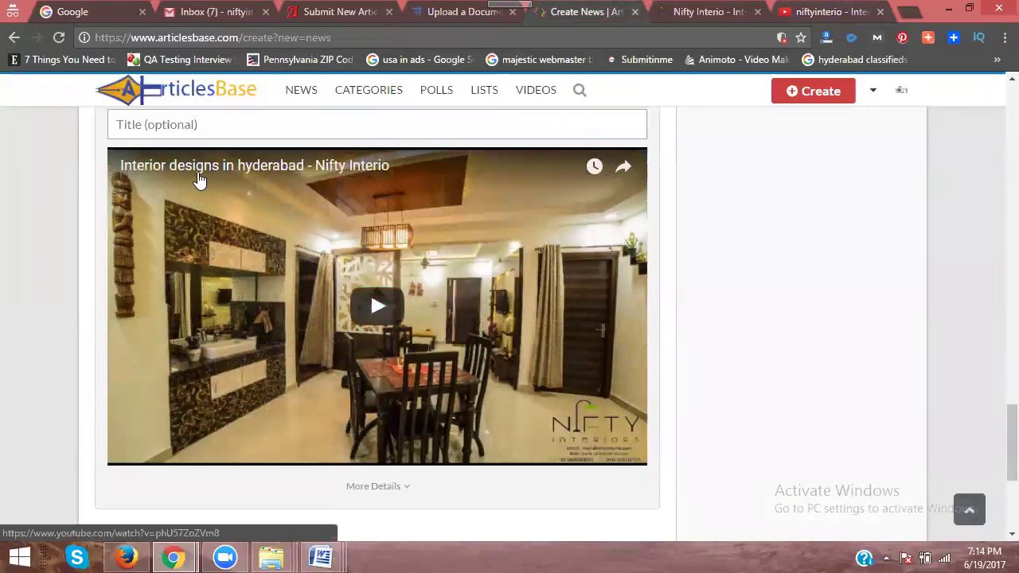
{"action": "scroll", "coordinate": [641, 275], "scroll_direction": "up", "scroll_amount": 15}
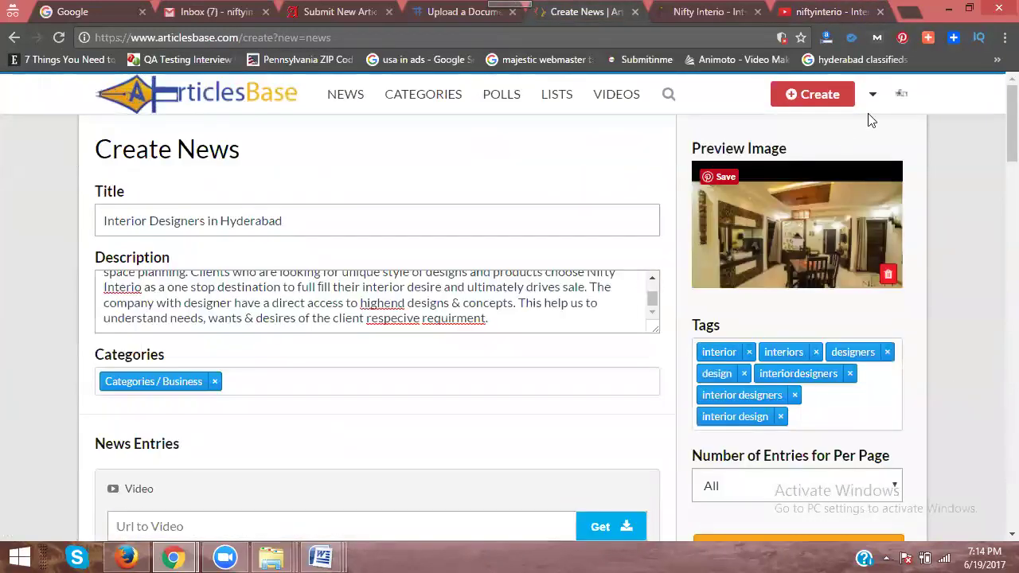
{"action": "scroll", "coordinate": [977, 285], "scroll_direction": "down", "scroll_amount": 7}
{"action": "scroll", "coordinate": [968, 287], "scroll_direction": "up", "scroll_amount": 1}
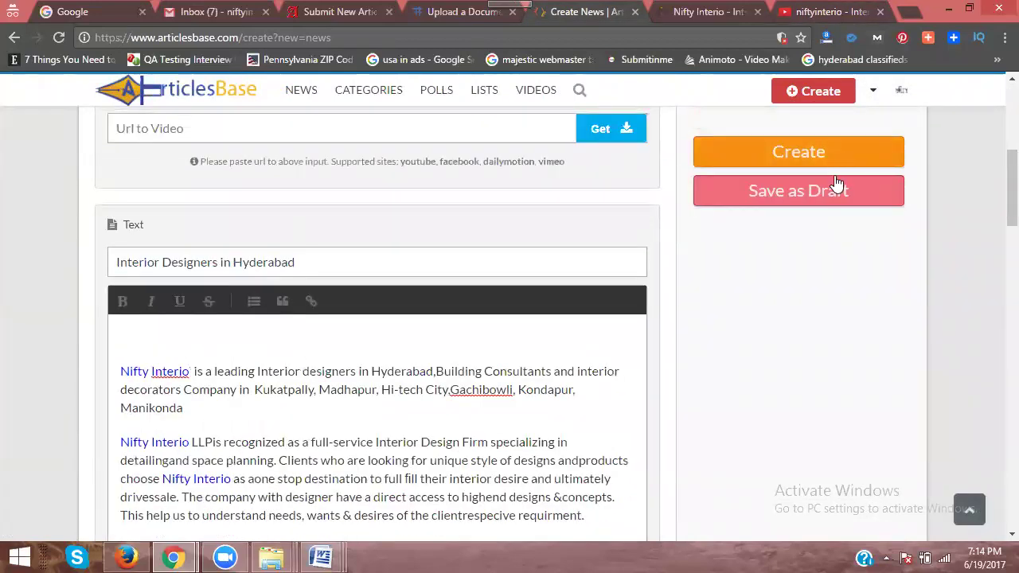
{"action": "left_click", "coordinate": [812, 151]}
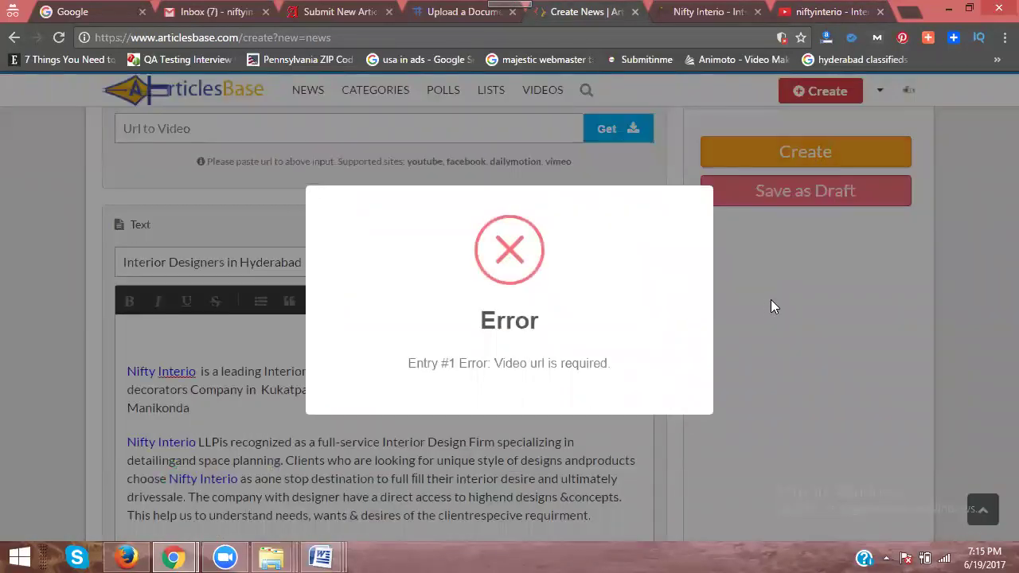
Step: Title the video entry 'Interior Designers in Hyderabad' and resubmit the news post
{"action": "left_click", "coordinate": [770, 307]}
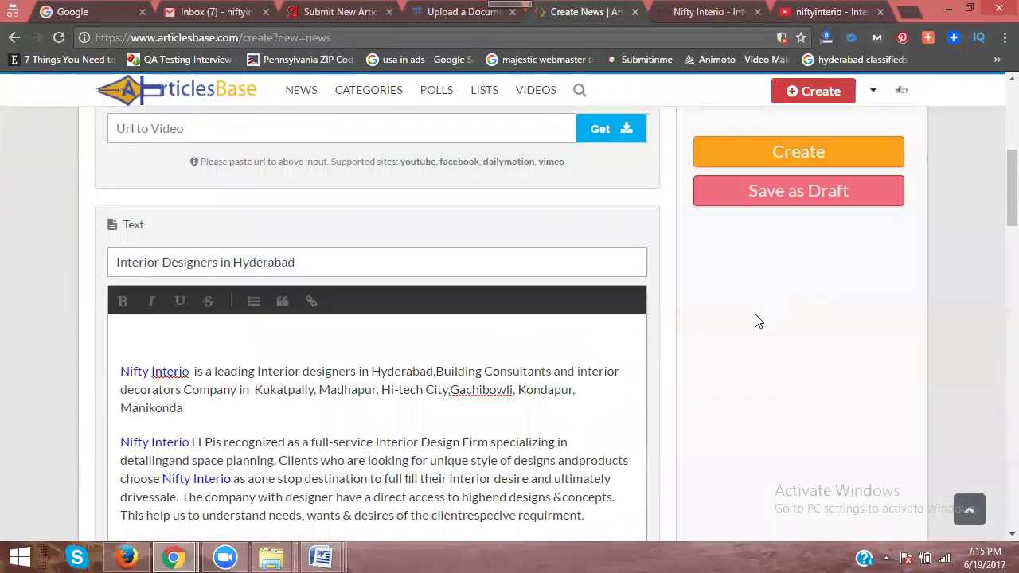
{"action": "scroll", "coordinate": [757, 318], "scroll_direction": "down", "scroll_amount": 5}
{"action": "scroll", "coordinate": [757, 320], "scroll_direction": "down", "scroll_amount": 15}
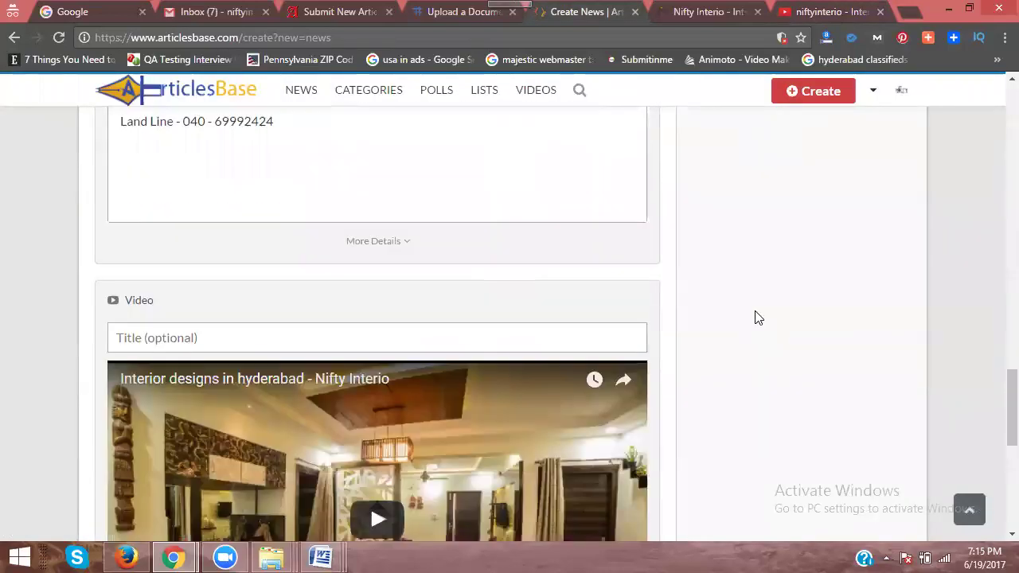
{"action": "scroll", "coordinate": [757, 317], "scroll_direction": "up", "scroll_amount": 2}
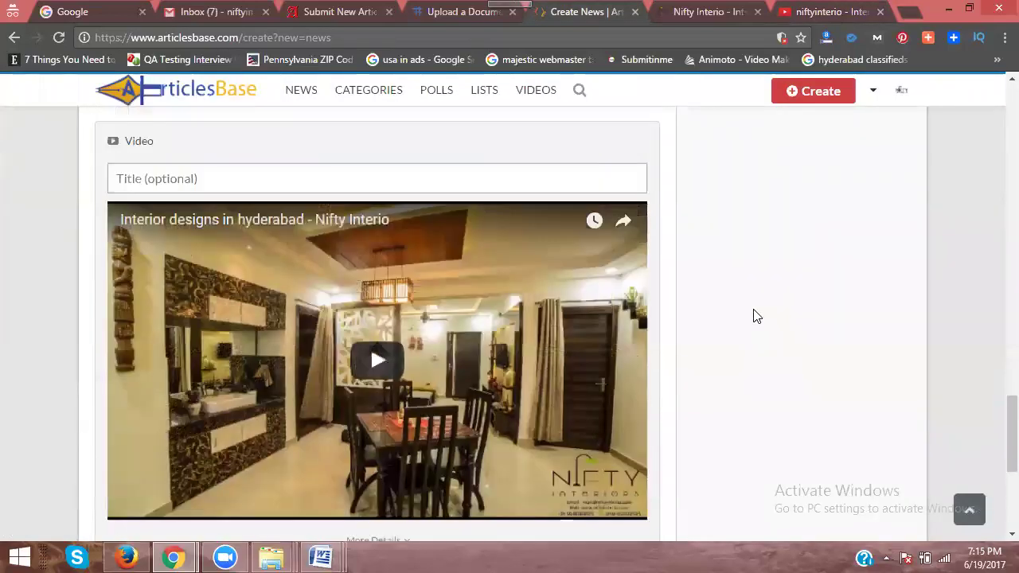
{"action": "left_click", "coordinate": [257, 186]}
{"action": "type", "text": "Interior Designers in Hyderabad"}
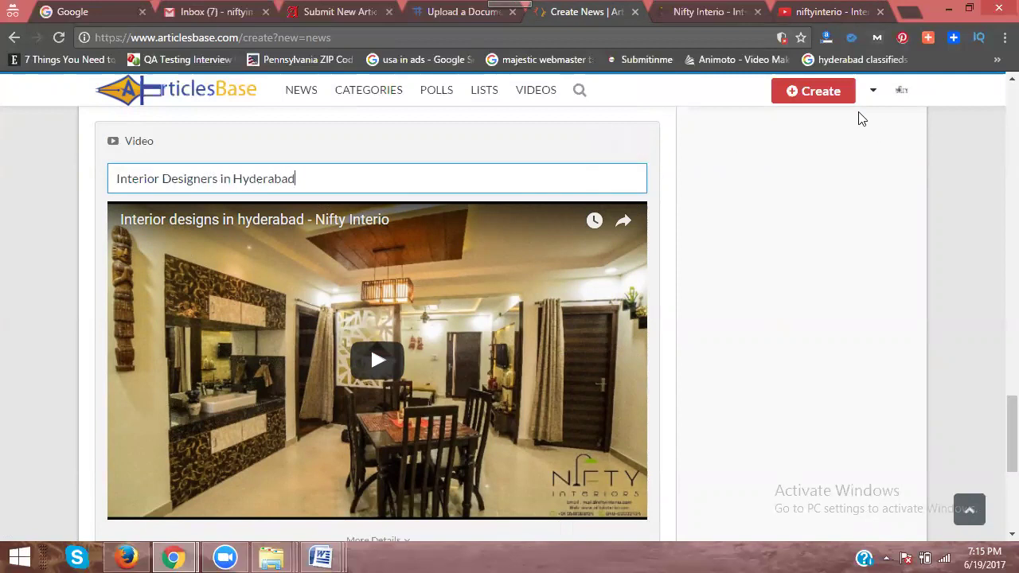
{"action": "scroll", "coordinate": [941, 195], "scroll_direction": "up", "scroll_amount": 9}
{"action": "scroll", "coordinate": [941, 191], "scroll_direction": "up", "scroll_amount": 10}
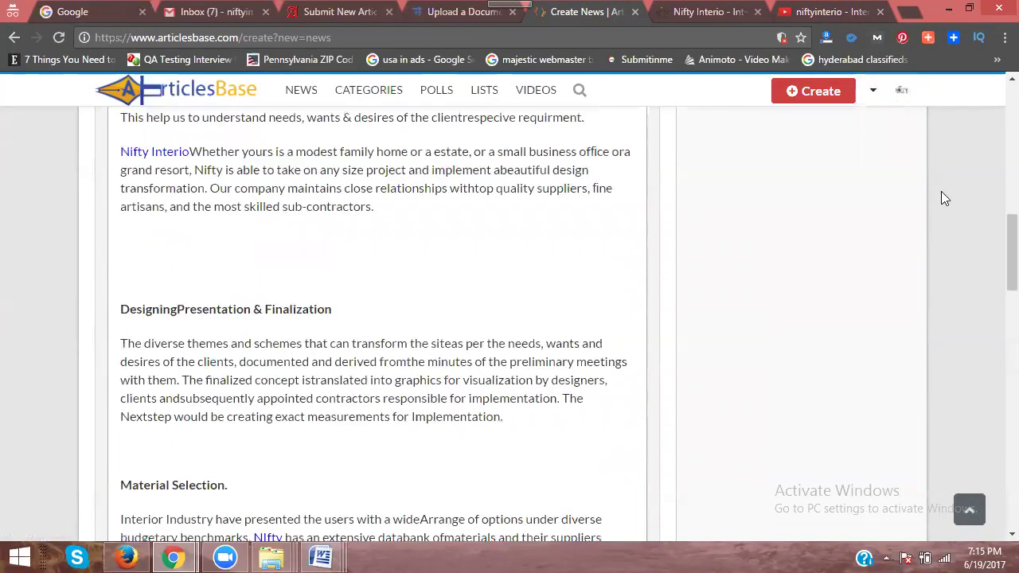
{"action": "left_click", "coordinate": [796, 391]}
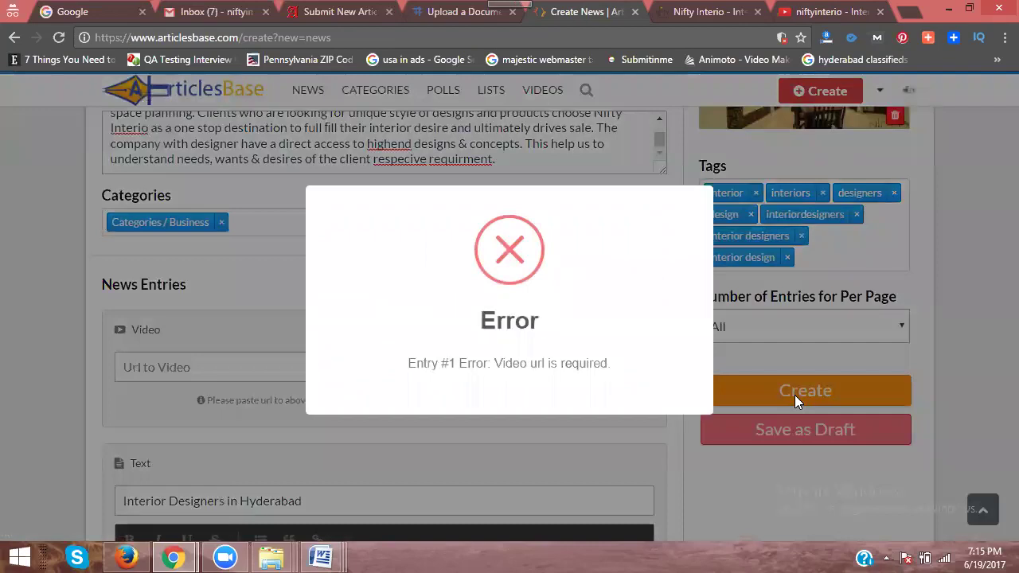
Step: Dismiss the video URL error, delete the first empty Video block, and retry Create
{"action": "left_click", "coordinate": [955, 233]}
{"action": "scroll", "coordinate": [955, 232], "scroll_direction": "down", "scroll_amount": 2}
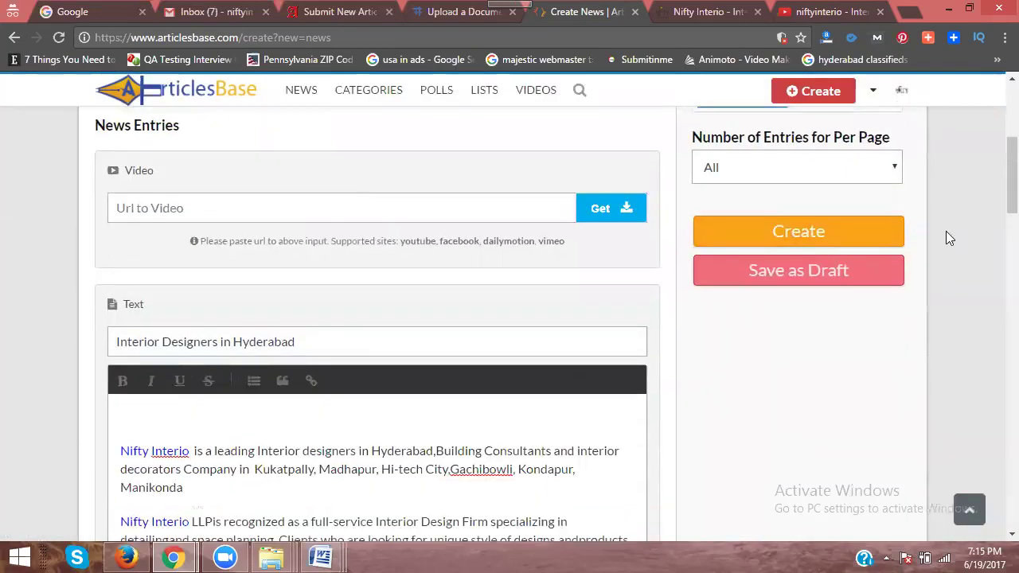
{"action": "left_click", "coordinate": [636, 170]}
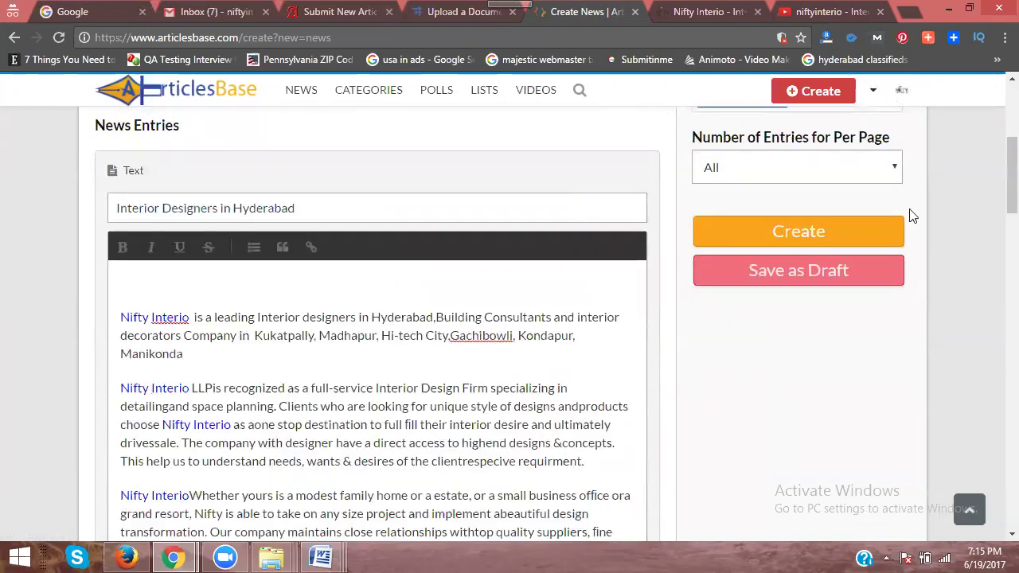
{"action": "scroll", "coordinate": [830, 160], "scroll_direction": "up", "scroll_amount": 3}
{"action": "scroll", "coordinate": [814, 306], "scroll_direction": "down", "scroll_amount": 2}
{"action": "left_click", "coordinate": [814, 311]}
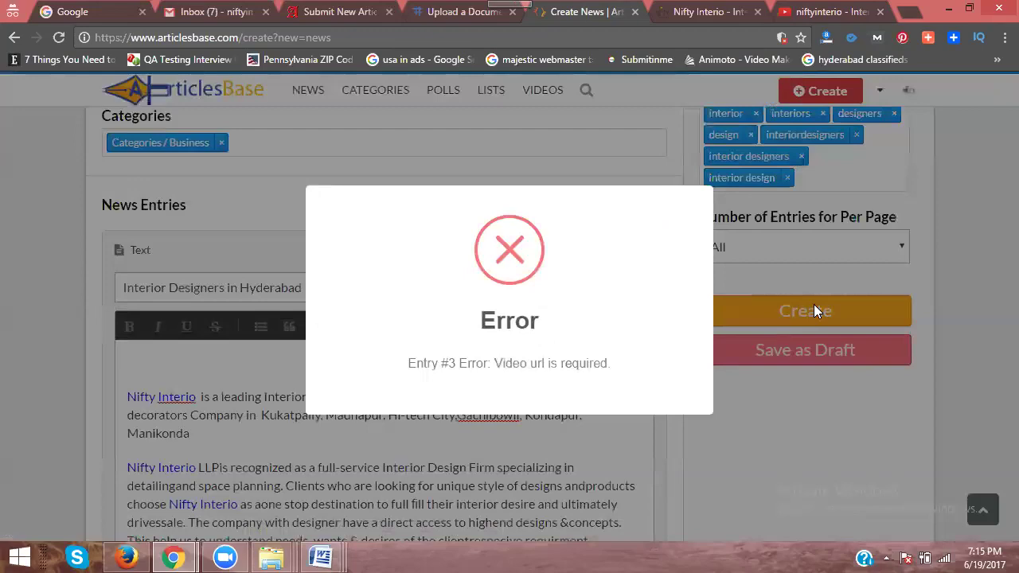
Step: Dismiss the second error and delete the remaining empty Video block, confirming with Yes, delete it!
{"action": "left_click", "coordinate": [954, 258]}
{"action": "scroll", "coordinate": [921, 261], "scroll_direction": "down", "scroll_amount": 10}
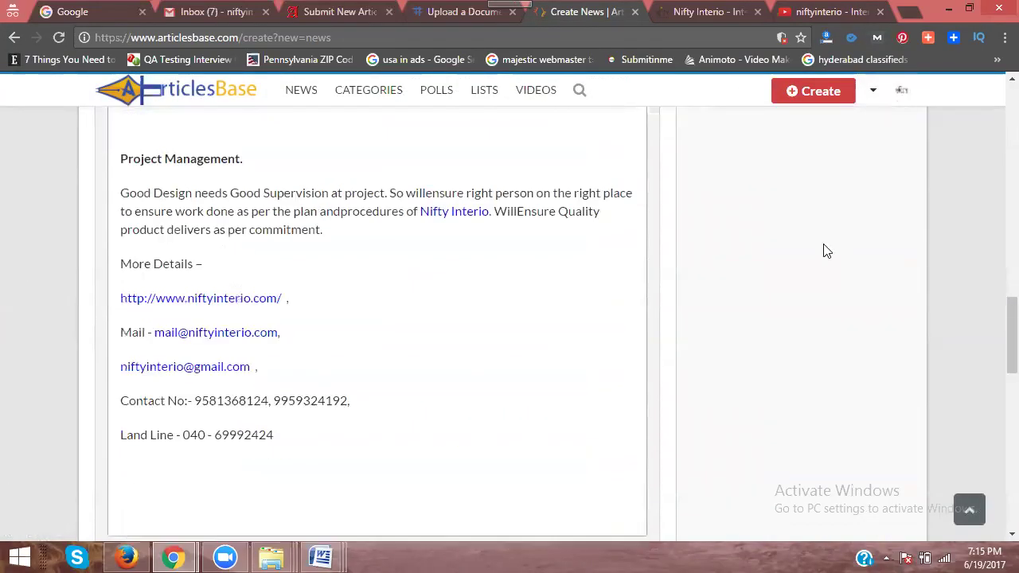
{"action": "scroll", "coordinate": [826, 251], "scroll_direction": "down", "scroll_amount": 6}
{"action": "scroll", "coordinate": [826, 252], "scroll_direction": "up", "scroll_amount": 2}
{"action": "scroll", "coordinate": [824, 251], "scroll_direction": "down", "scroll_amount": 5}
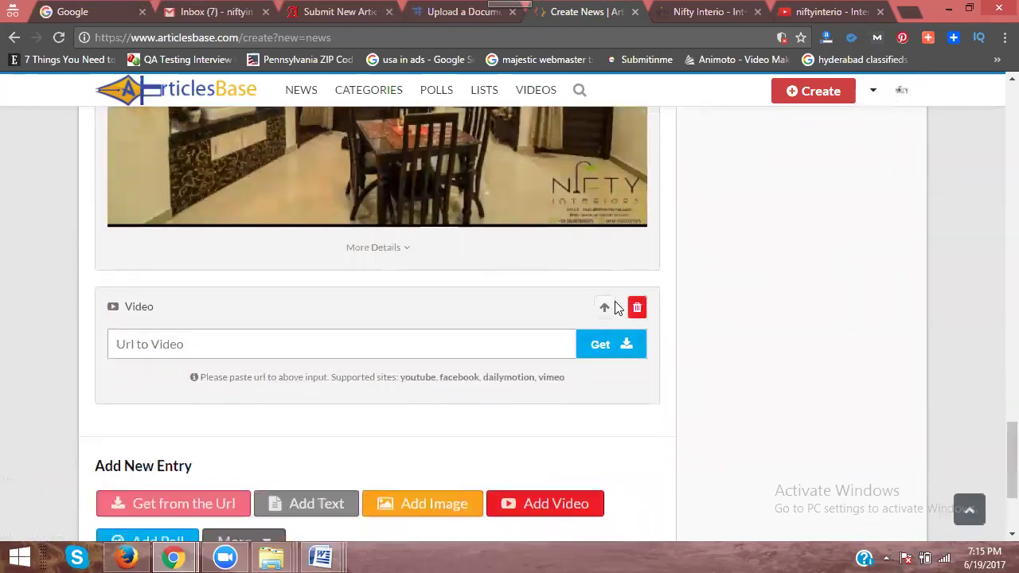
{"action": "left_click", "coordinate": [637, 307]}
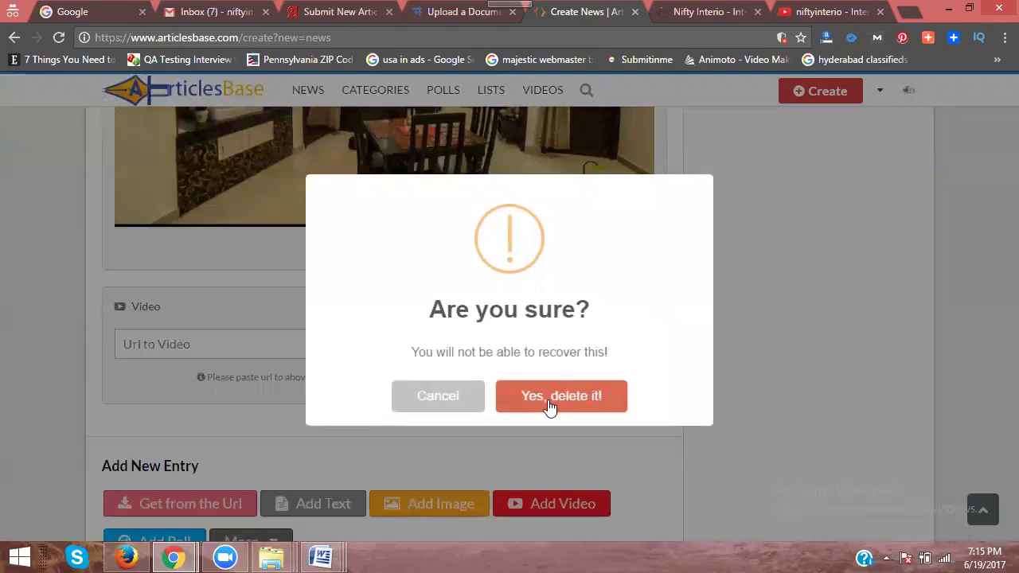
{"action": "left_click", "coordinate": [541, 400]}
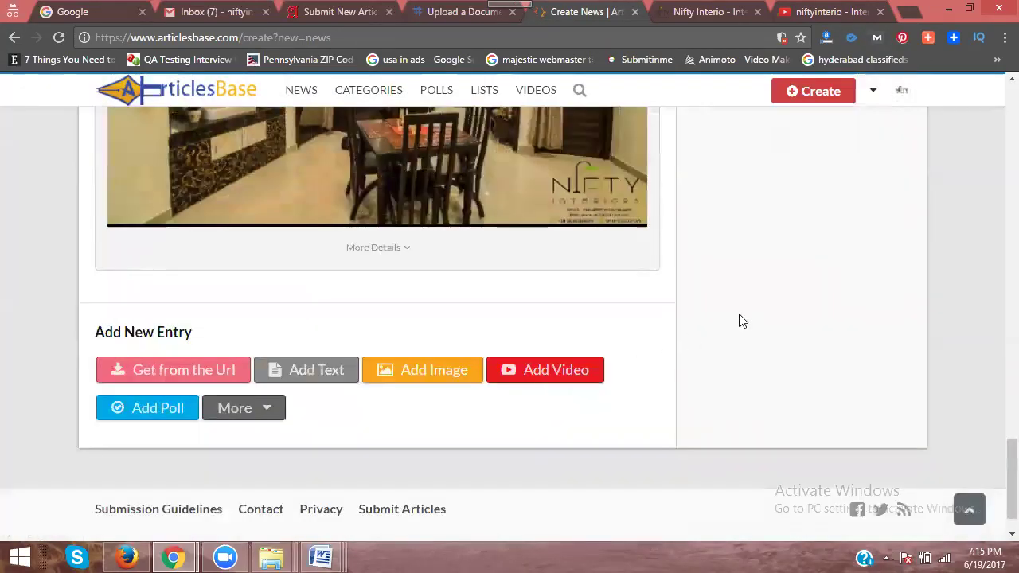
{"action": "scroll", "coordinate": [783, 307], "scroll_direction": "up", "scroll_amount": 10}
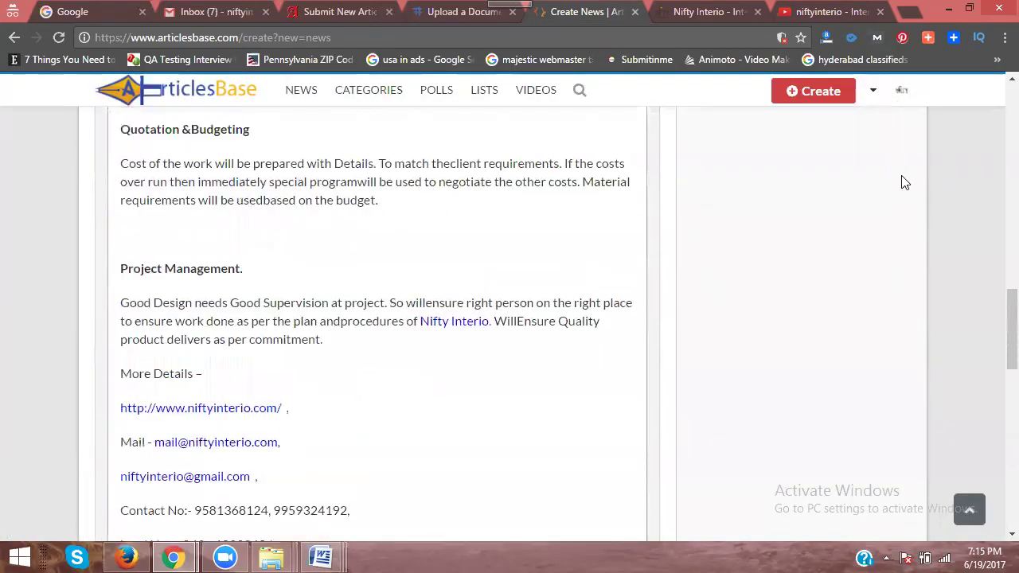
{"action": "scroll", "coordinate": [904, 182], "scroll_direction": "up", "scroll_amount": 10}
Step: Submit the Interior Designers in Hyderabad post, acknowledge the success message, and open a new tab
{"action": "left_click", "coordinate": [828, 232]}
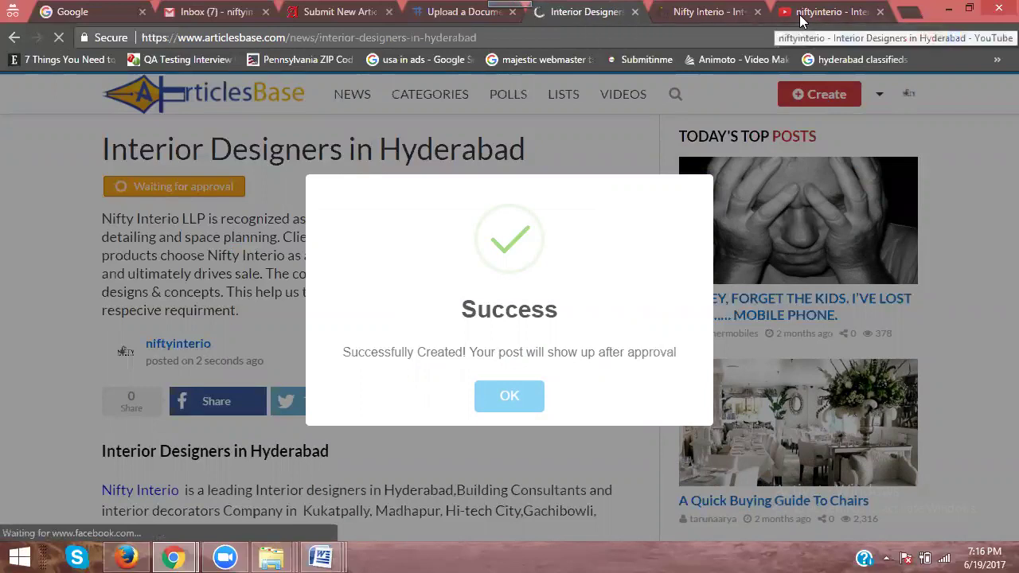
{"action": "left_click", "coordinate": [509, 398]}
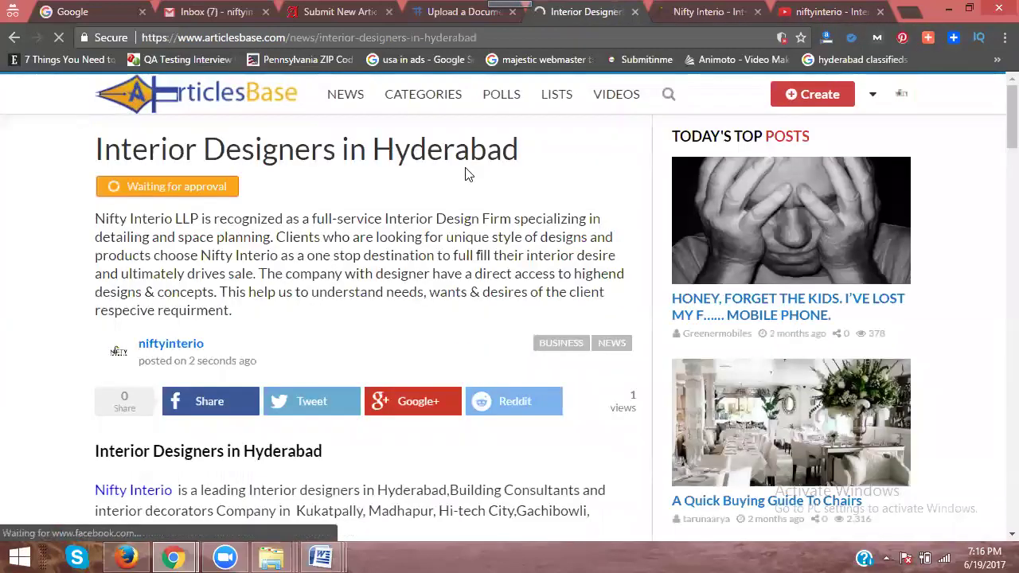
{"action": "left_click", "coordinate": [907, 14]}
{"action": "type", "text": "apsense"}
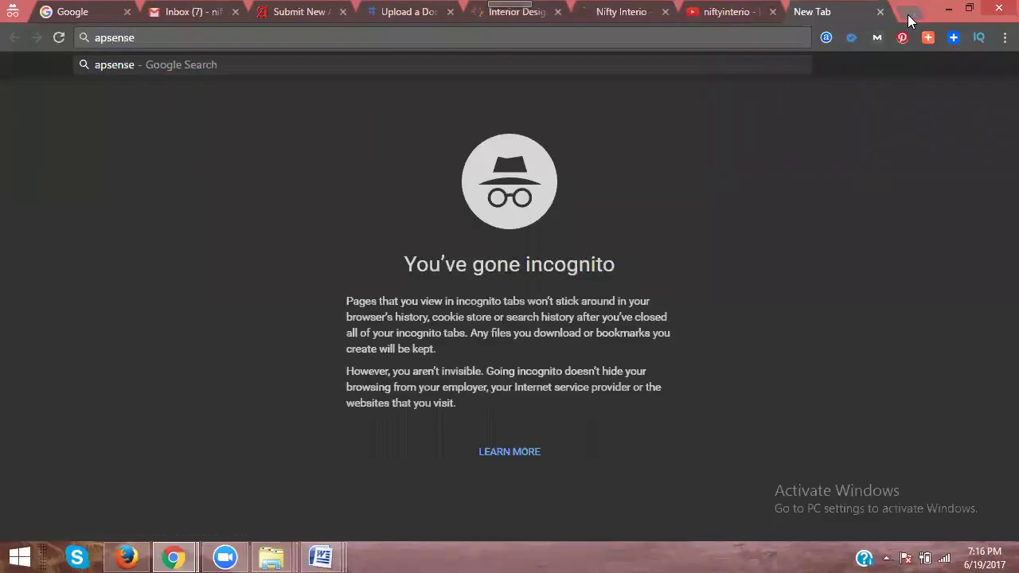
{"action": "key", "text": "ctrl+Return"}
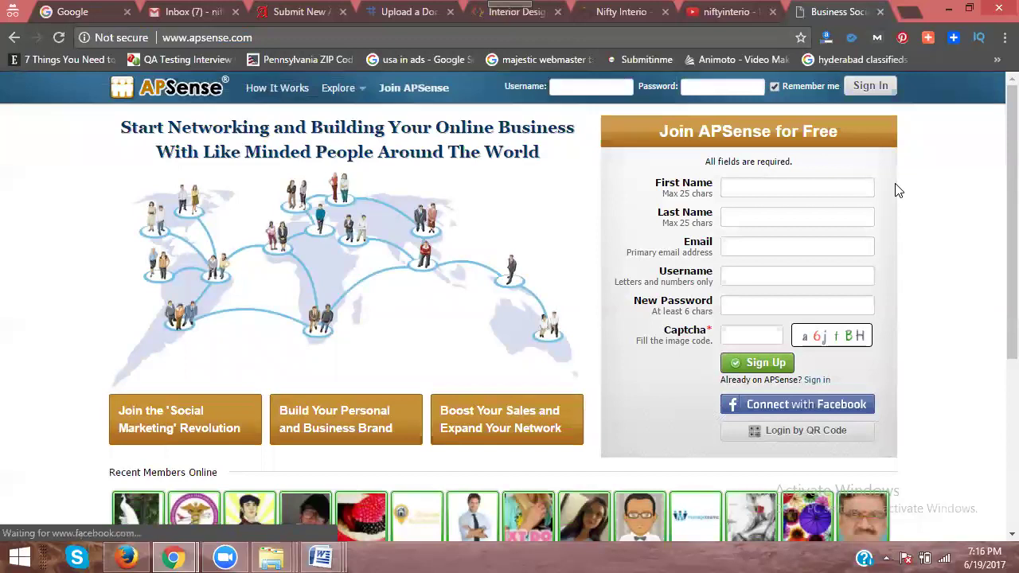
Step: Fill the APSense join form with the business's name, email, username, password and captcha, then sign up
{"action": "left_click", "coordinate": [740, 188]}
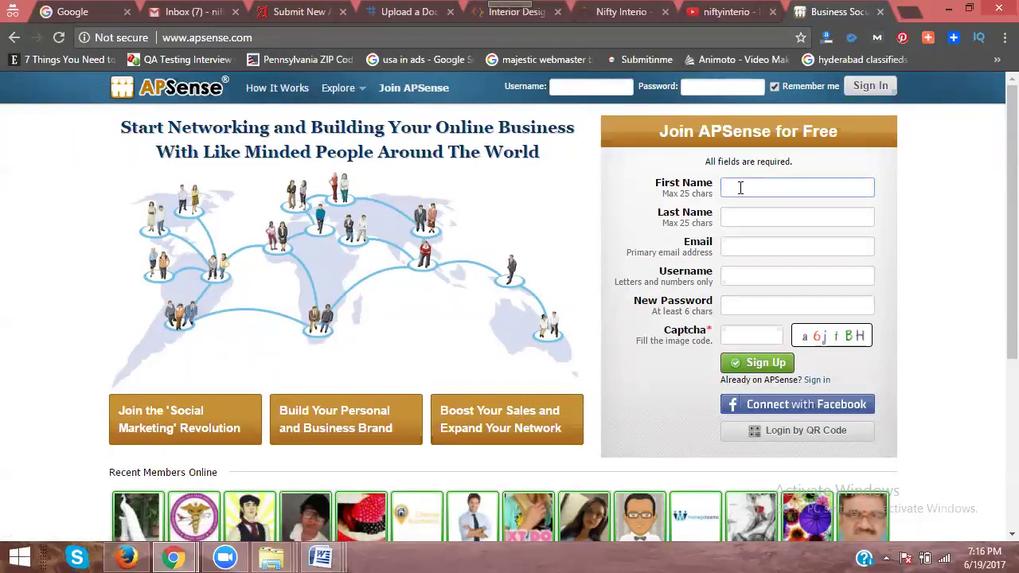
{"action": "left_click", "coordinate": [741, 273]}
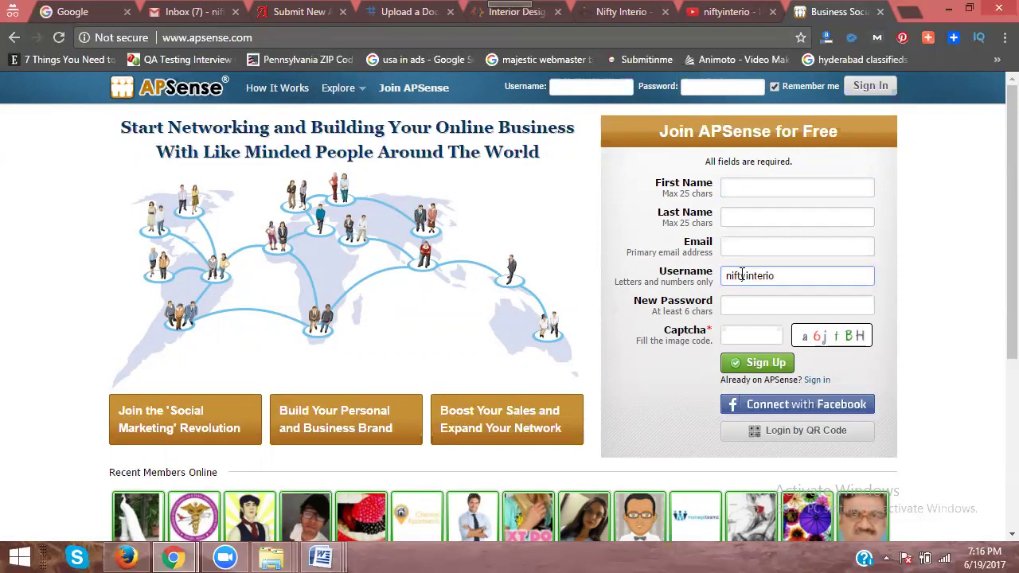
{"action": "left_click", "coordinate": [741, 243]}
{"action": "left_click", "coordinate": [735, 189]}
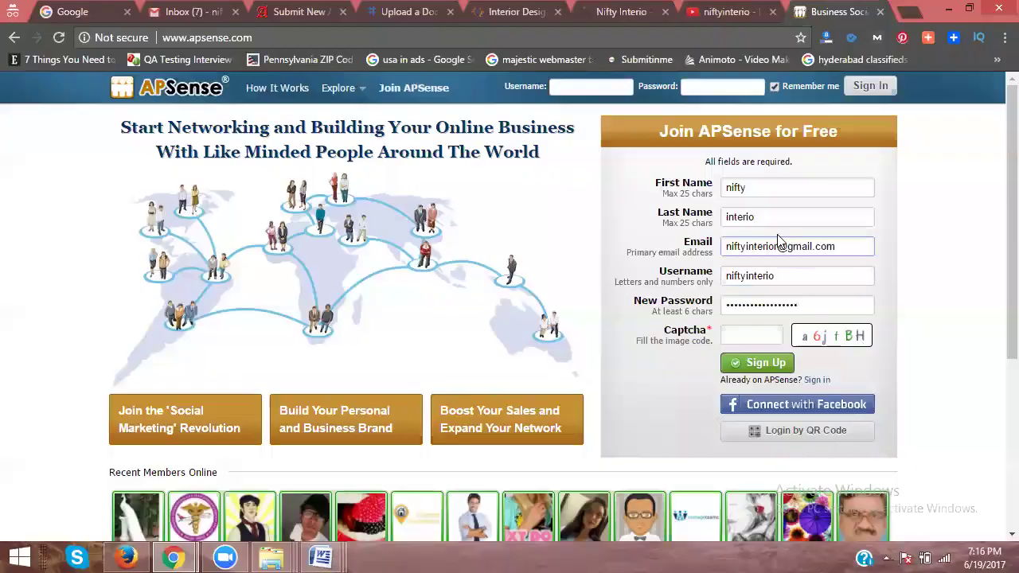
{"action": "left_click", "coordinate": [752, 332]}
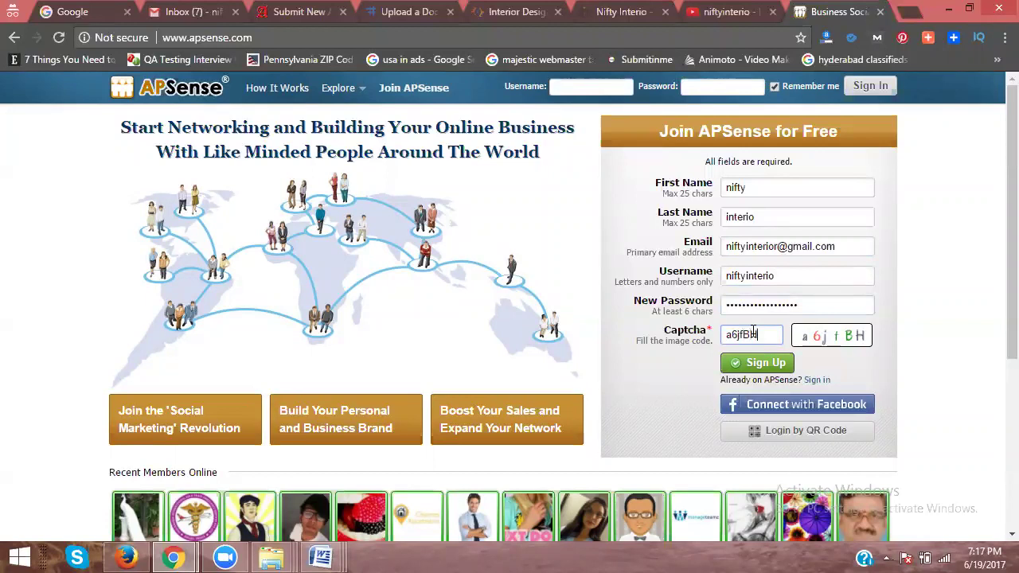
{"action": "left_click", "coordinate": [758, 364]}
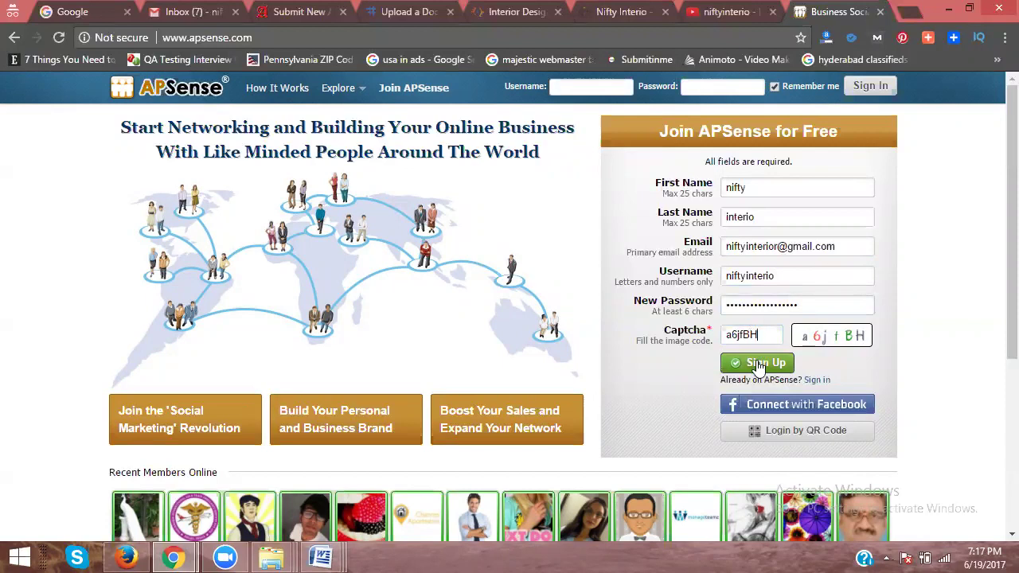
{"action": "left_click", "coordinate": [758, 365]}
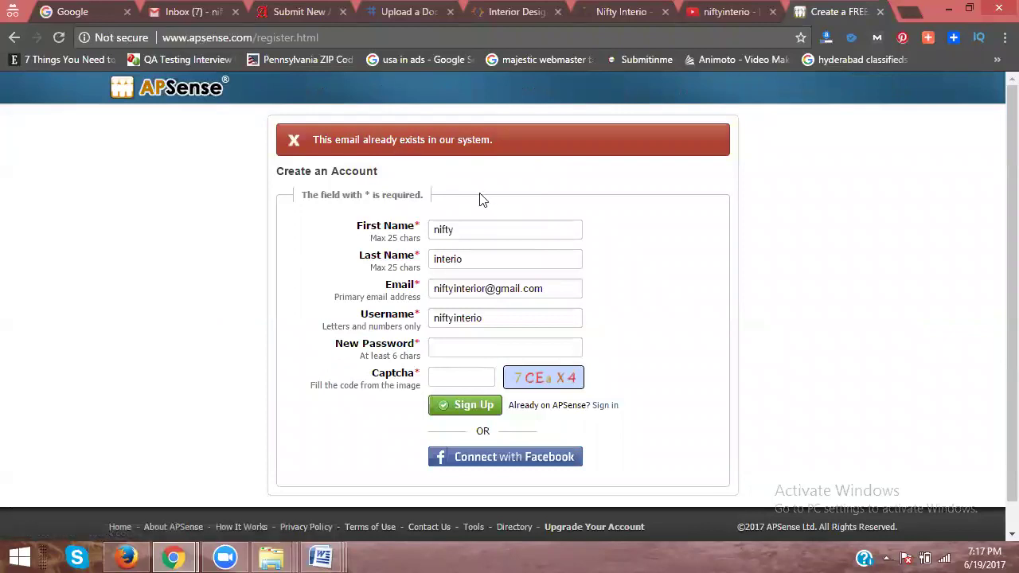
{"action": "scroll", "coordinate": [485, 205], "scroll_direction": "down", "scroll_amount": 1}
Step: Sign in to APSense on Member Login with the existing account's username and password
{"action": "left_click", "coordinate": [601, 380]}
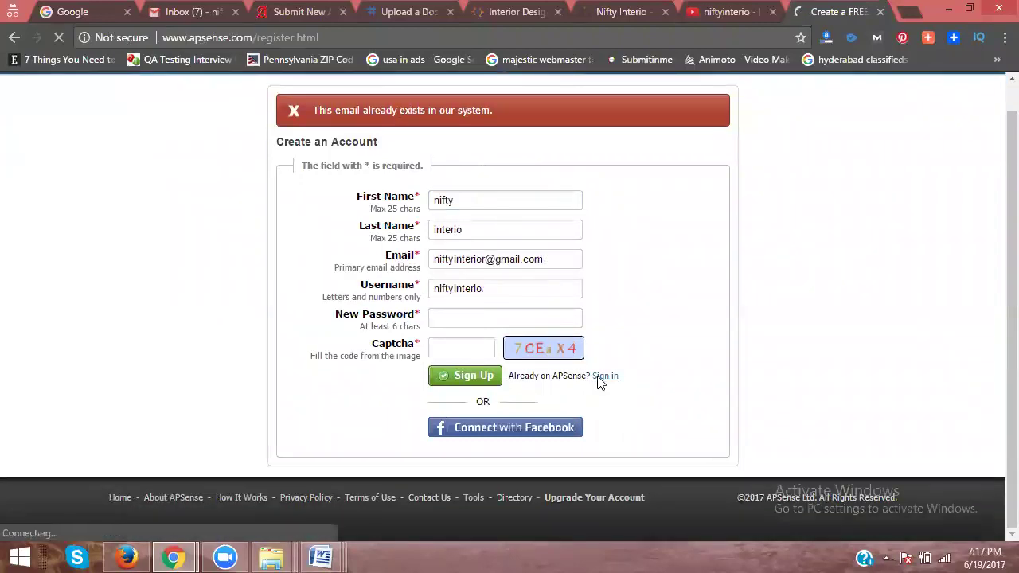
{"action": "left_click", "coordinate": [457, 208]}
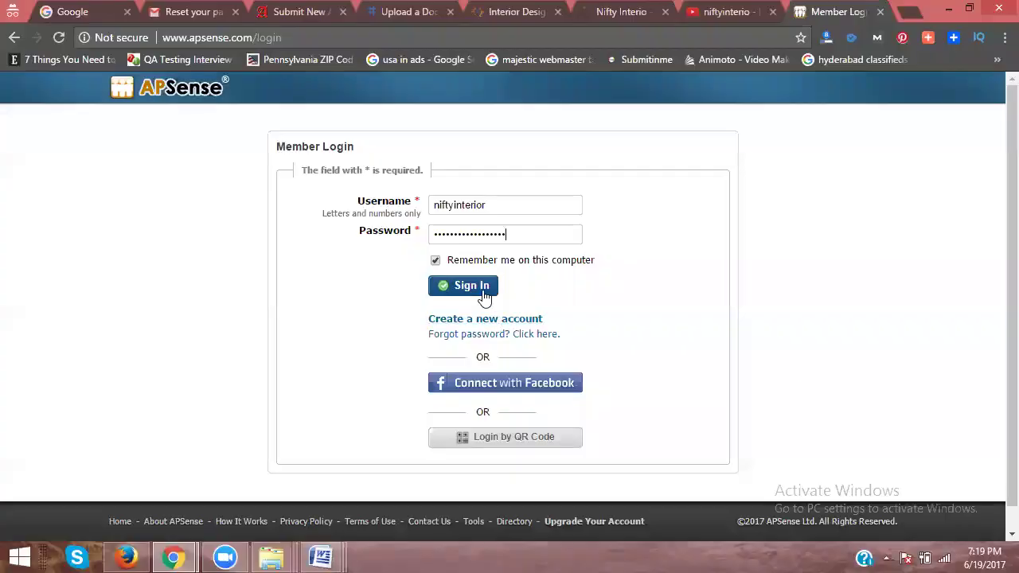
{"action": "left_click", "coordinate": [480, 295]}
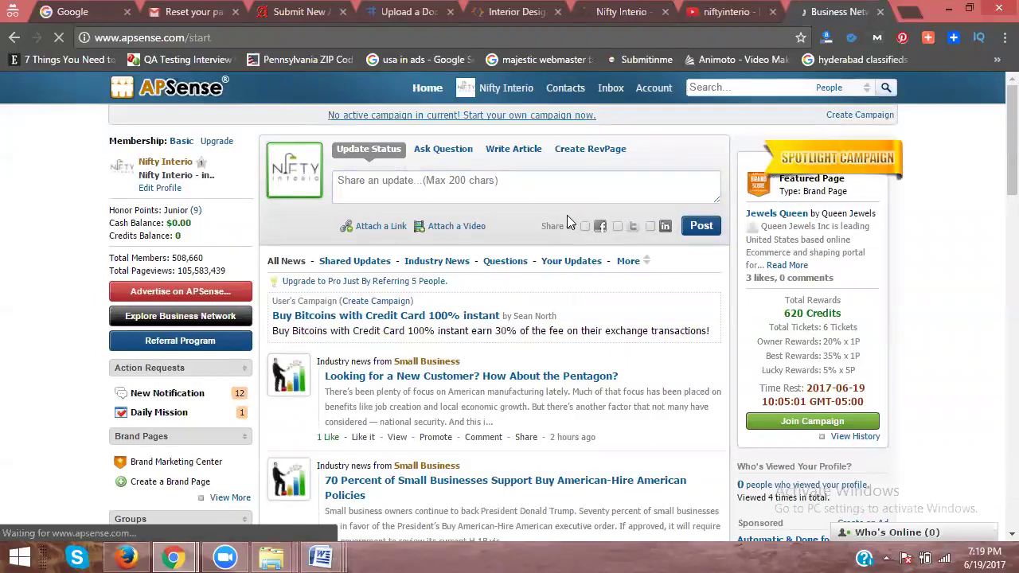
Step: Go to Articles under Add-ons Services and start a new Write an Article form
{"action": "scroll", "coordinate": [566, 215], "scroll_direction": "down", "scroll_amount": 3}
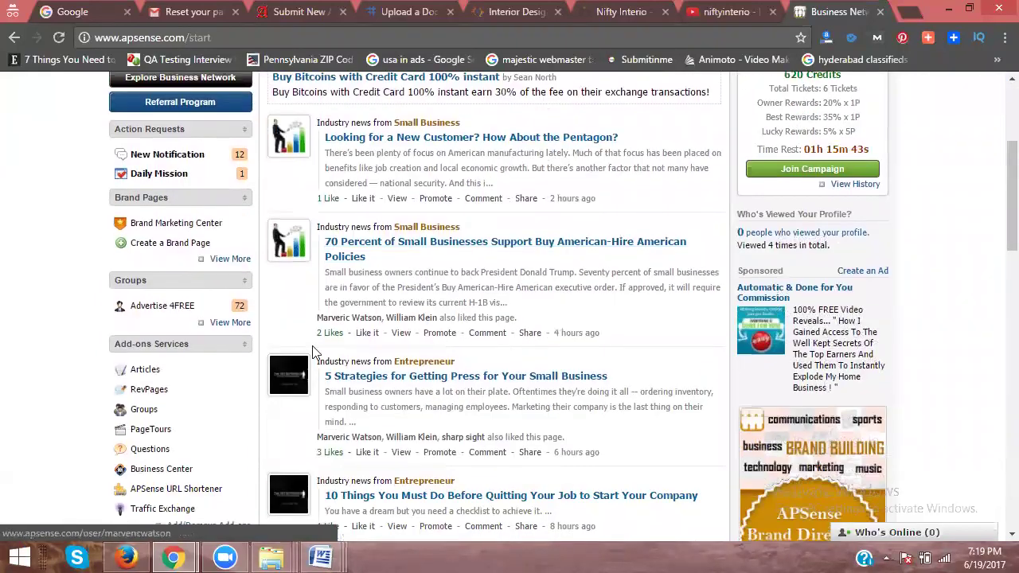
{"action": "left_click", "coordinate": [145, 371]}
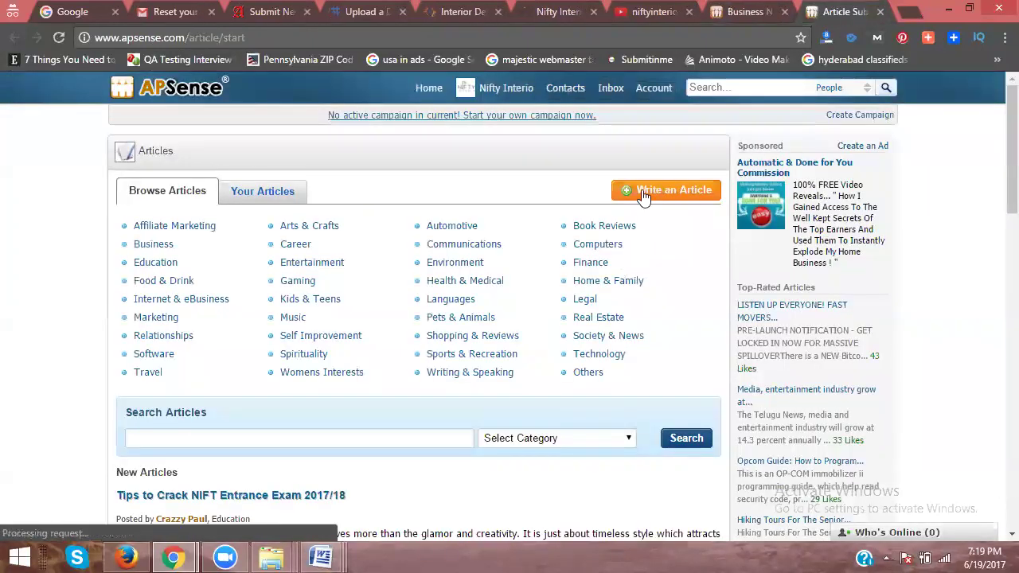
{"action": "left_click", "coordinate": [643, 193]}
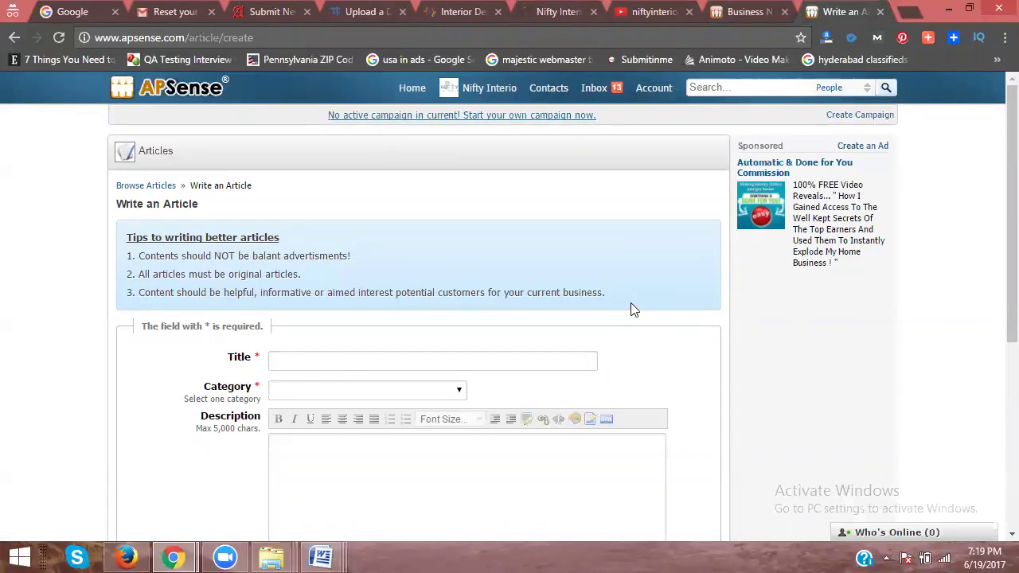
Step: Title the article 'Interior Designers in Hyderabad' and set its category to Home & Family
{"action": "scroll", "coordinate": [634, 309], "scroll_direction": "down", "scroll_amount": 2}
{"action": "left_click", "coordinate": [350, 199]}
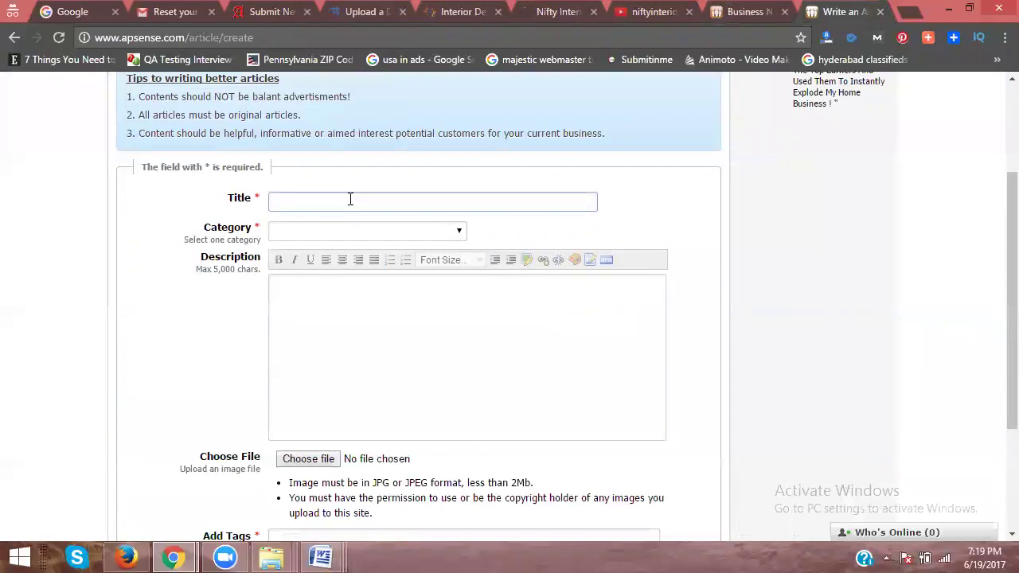
{"action": "type", "text": "Interior Designers in Hyderabad"}
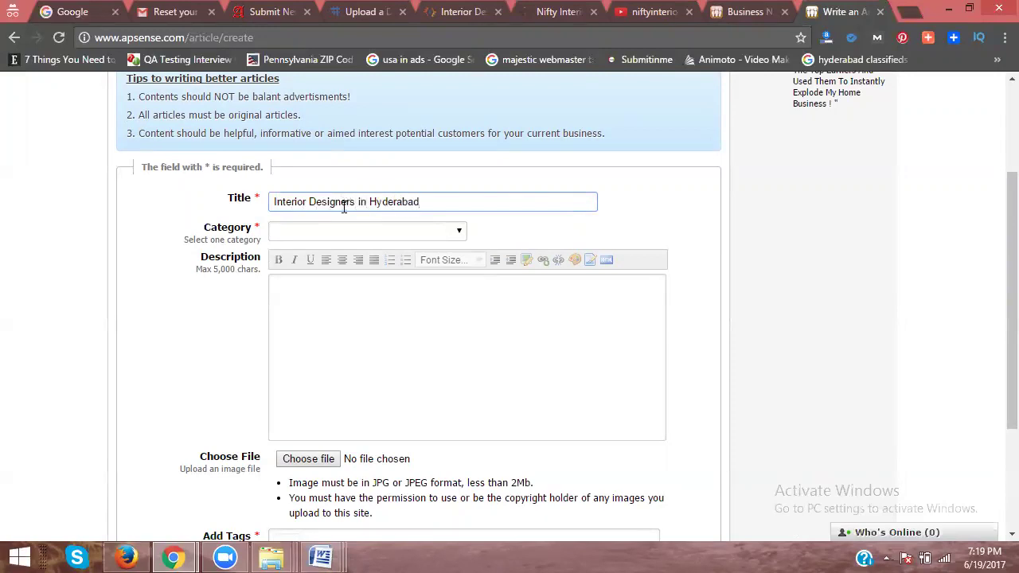
{"action": "left_click", "coordinate": [348, 234]}
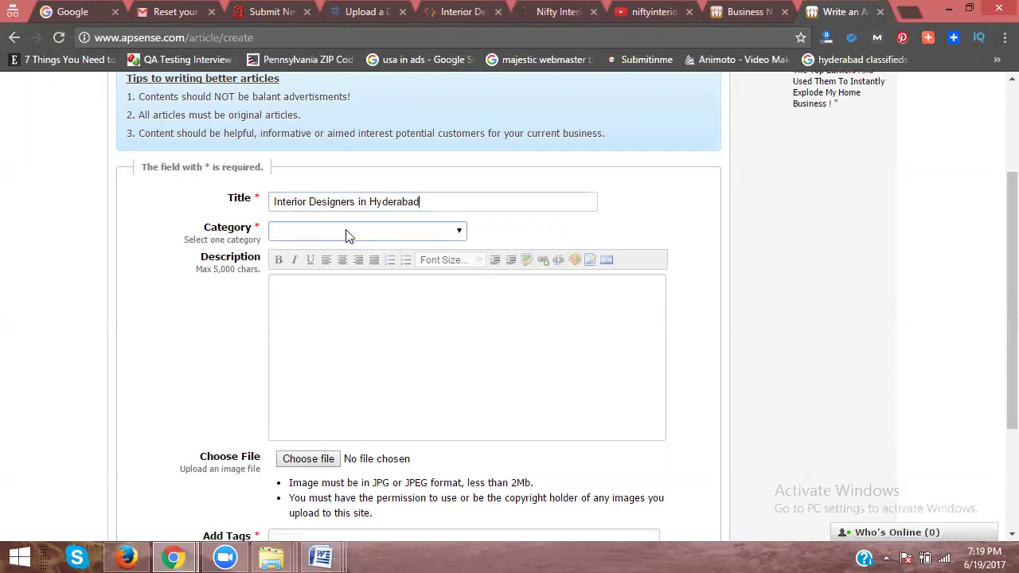
{"action": "scroll", "coordinate": [373, 335], "scroll_direction": "down", "scroll_amount": 2}
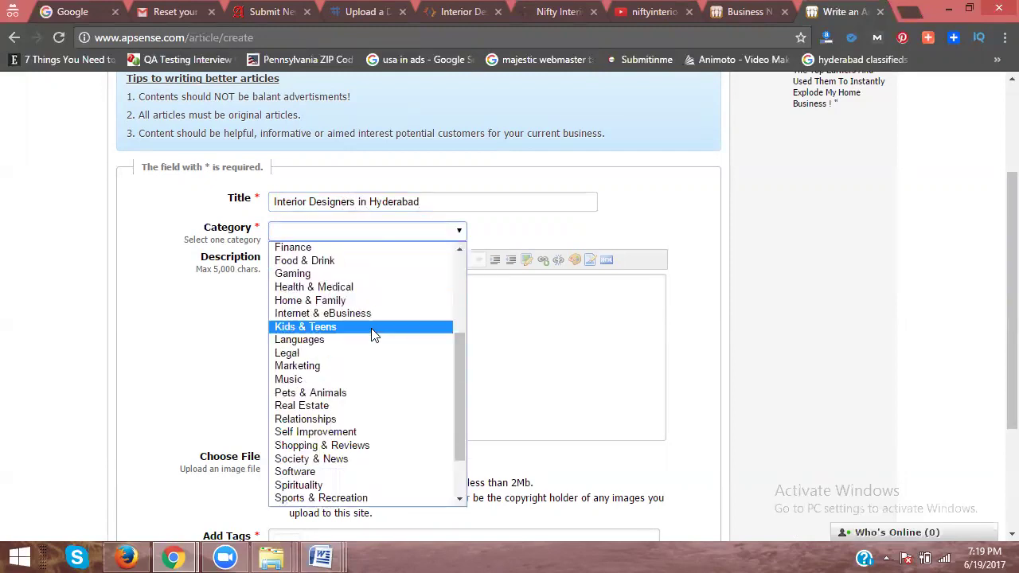
{"action": "left_click", "coordinate": [368, 302]}
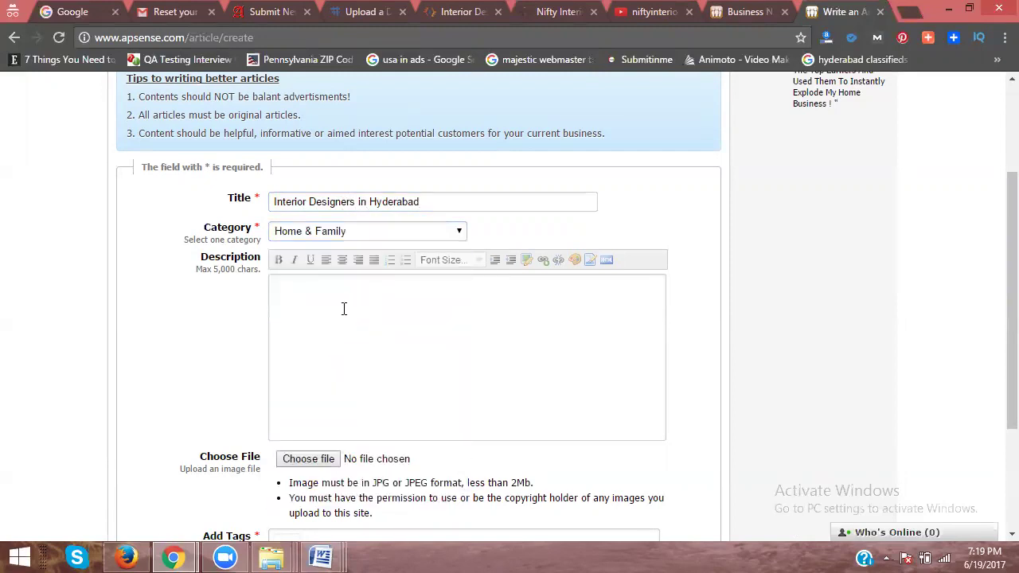
Step: Copy the full article text from the Word document and return to the browser
{"action": "mouse_move", "coordinate": [321, 557]}
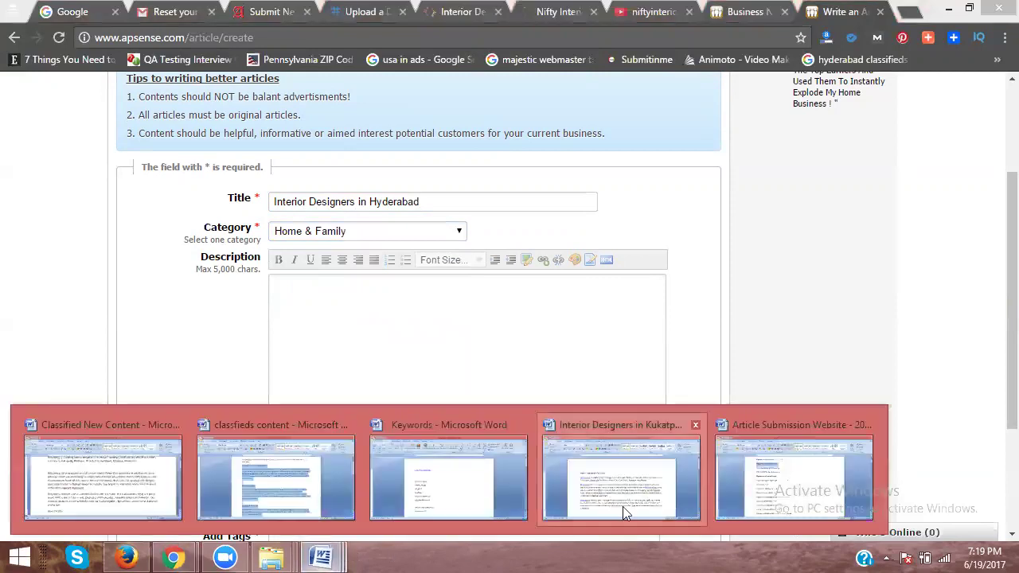
{"action": "left_click", "coordinate": [625, 503]}
{"action": "key", "text": "ctrl+a"}
{"action": "double_click", "coordinate": [176, 285]}
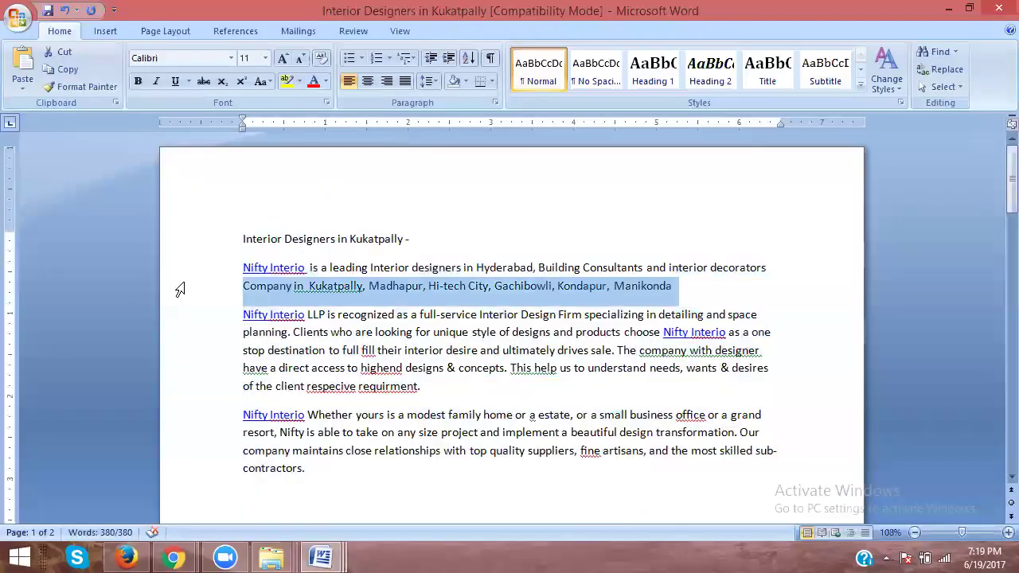
{"action": "double_click", "coordinate": [183, 339]}
{"action": "left_click_drag", "start_coordinate": [188, 264], "coordinate": [191, 555]}
{"action": "left_click", "coordinate": [174, 557]}
Step: Paste the article text into Description and attach the interior designers image from the video images folder
{"action": "left_click", "coordinate": [334, 372]}
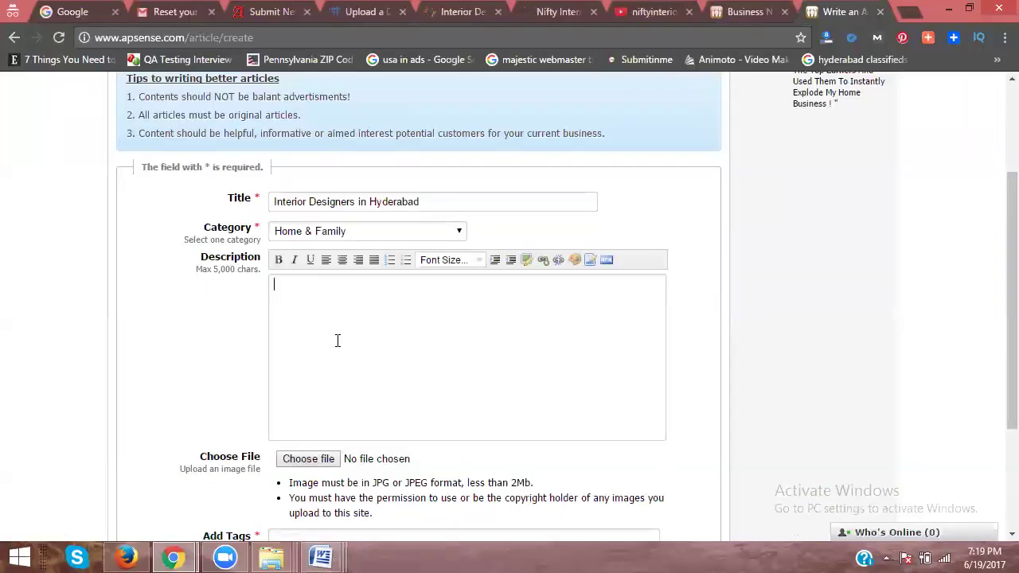
{"action": "key", "text": "ctrl+v"}
{"action": "scroll", "coordinate": [209, 304], "scroll_direction": "down", "scroll_amount": 1}
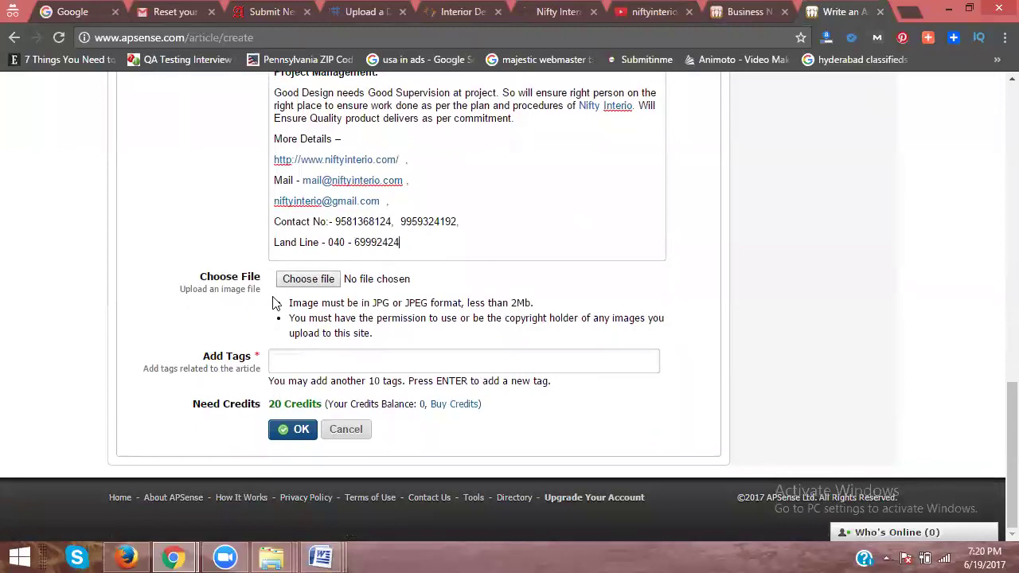
{"action": "left_click", "coordinate": [312, 279]}
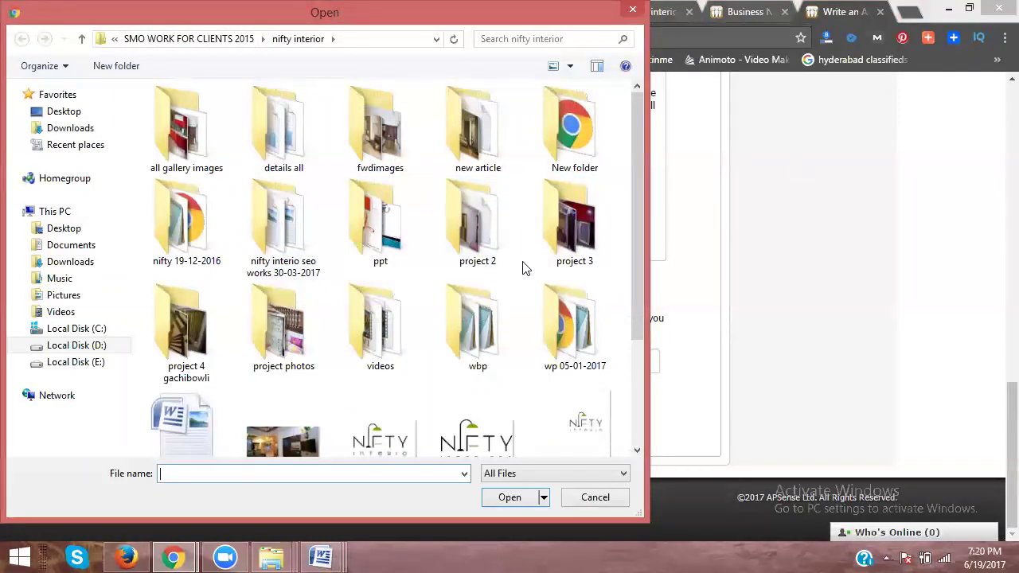
{"action": "double_click", "coordinate": [280, 227]}
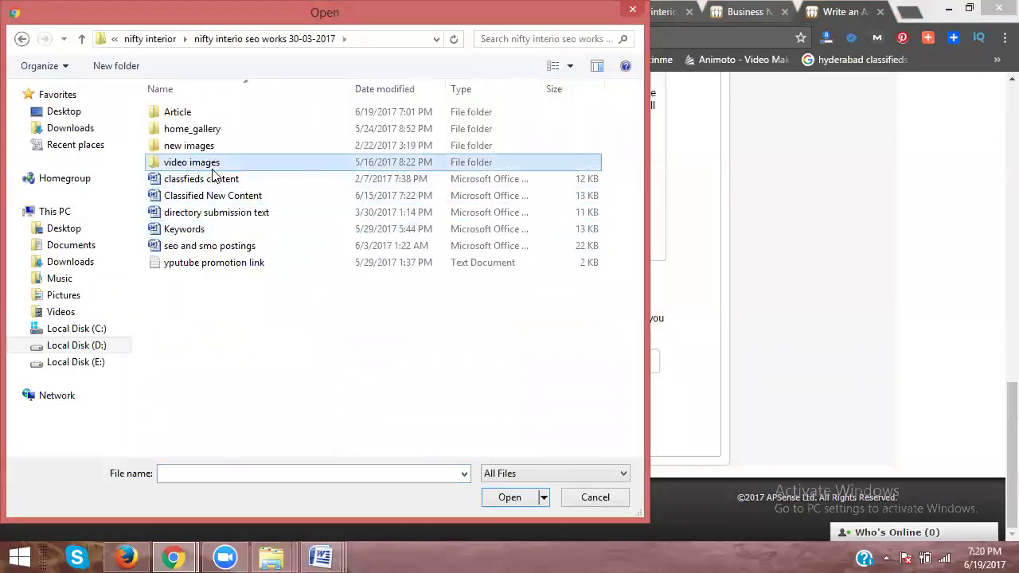
{"action": "double_click", "coordinate": [212, 169]}
{"action": "double_click", "coordinate": [309, 237]}
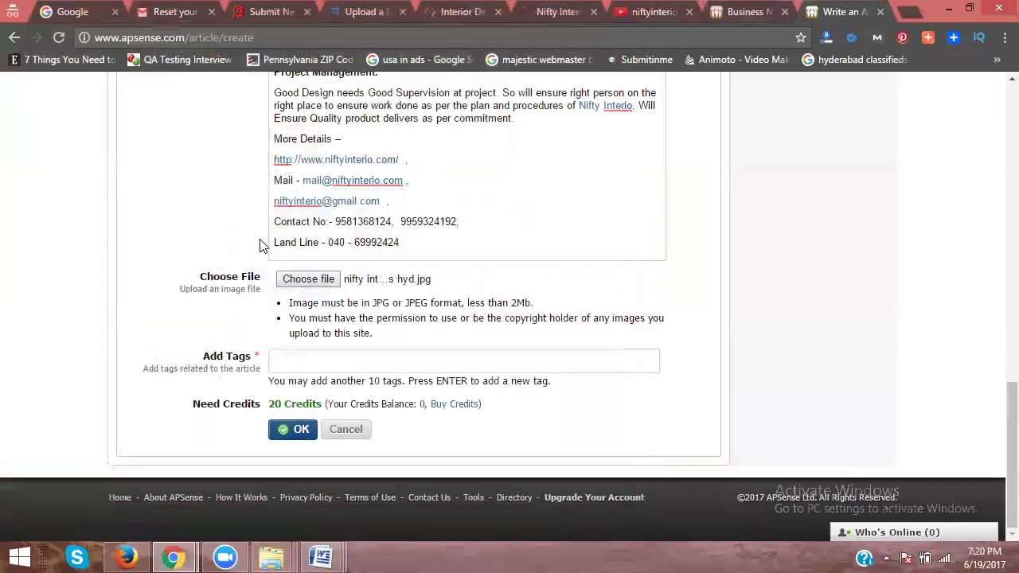
Step: Add the tags interior, interior designers and interior design, then submit the article
{"action": "left_click", "coordinate": [293, 362]}
{"action": "type", "text": "int"}
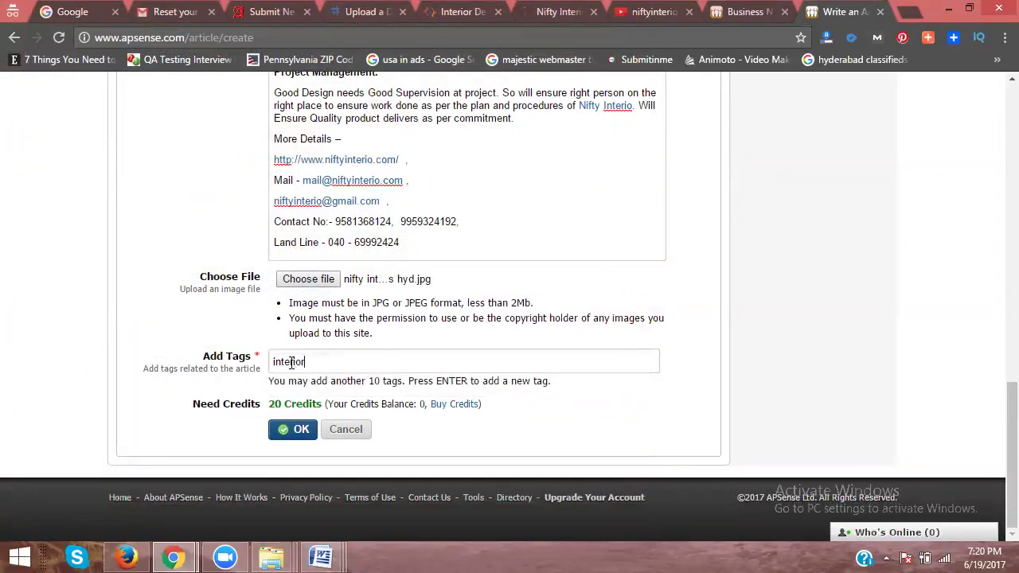
{"action": "type", "text": "erior"}
{"action": "key", "text": "Return"}
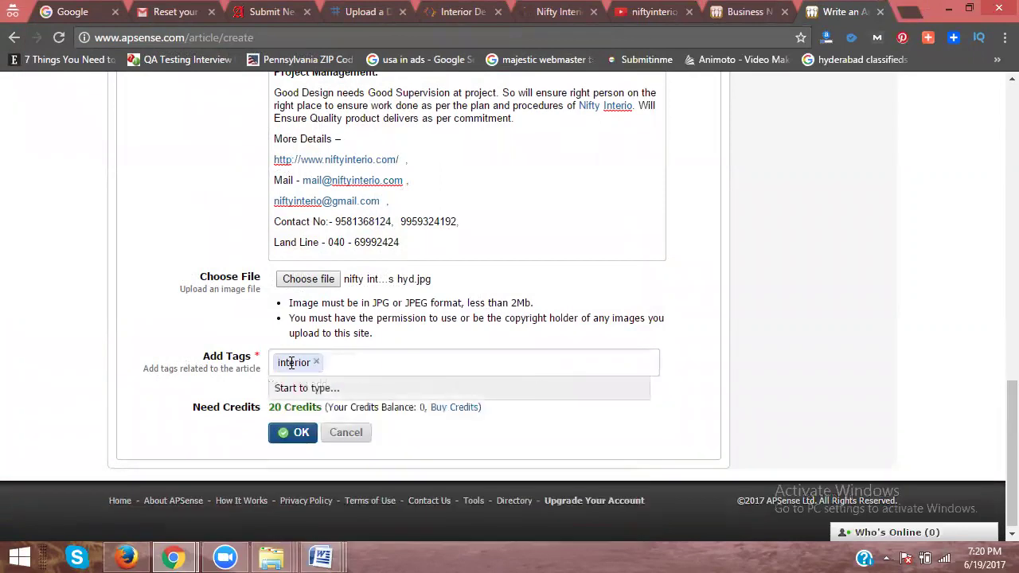
{"action": "type", "text": "interior d"}
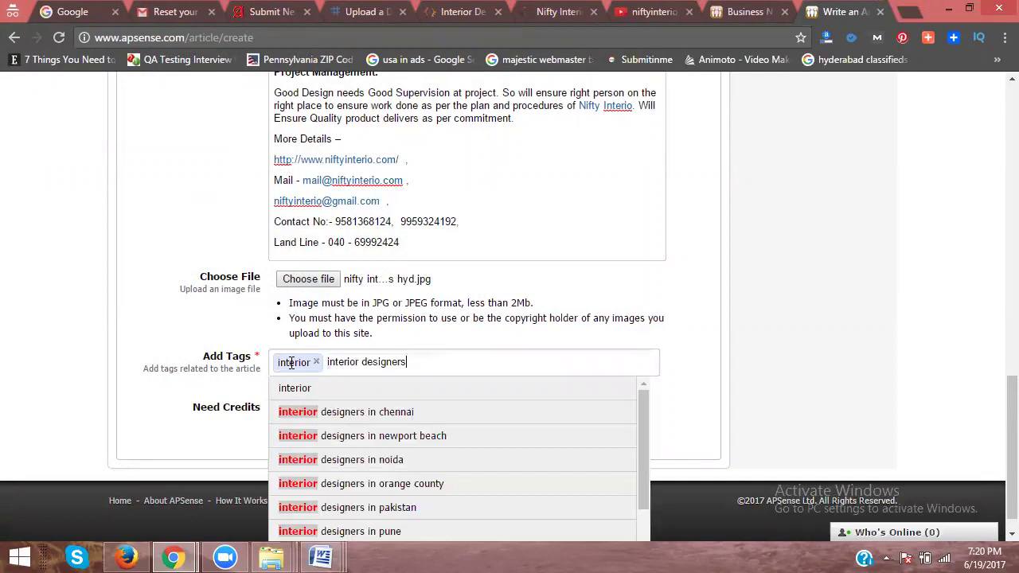
{"action": "type", "text": "esigners"}
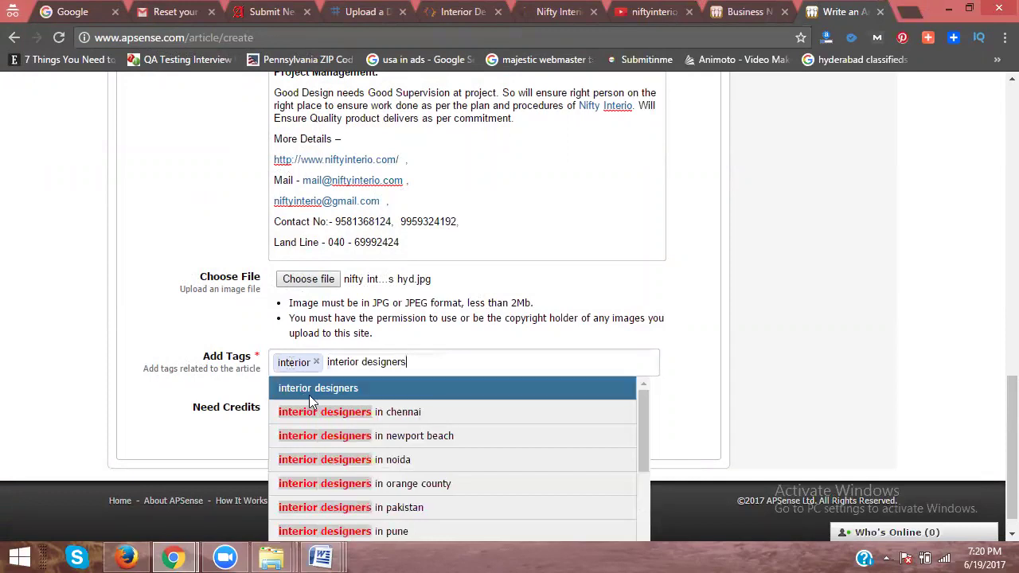
{"action": "left_click", "coordinate": [309, 395]}
{"action": "type", "text": "inte"}
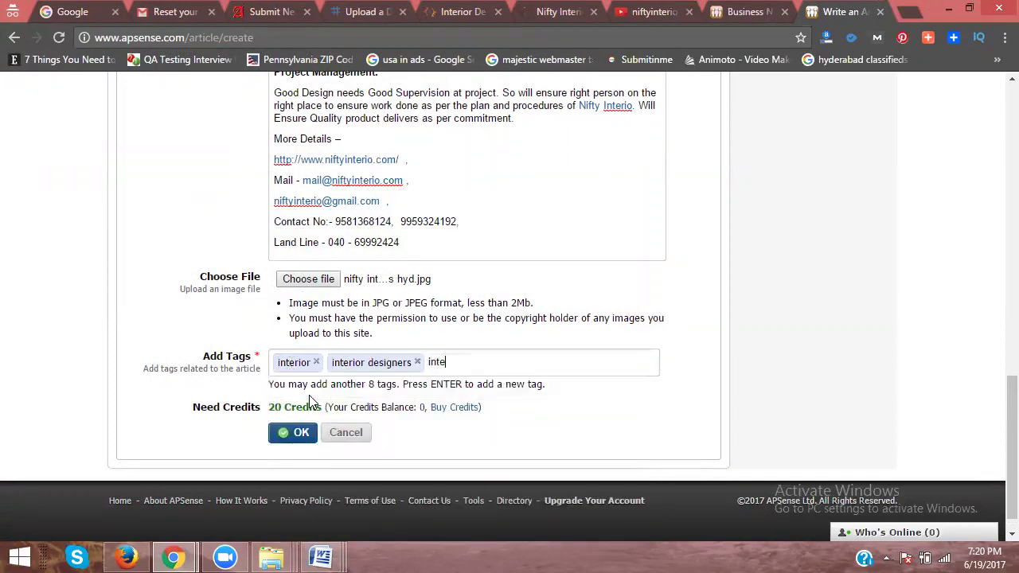
{"action": "type", "text": "rior design"}
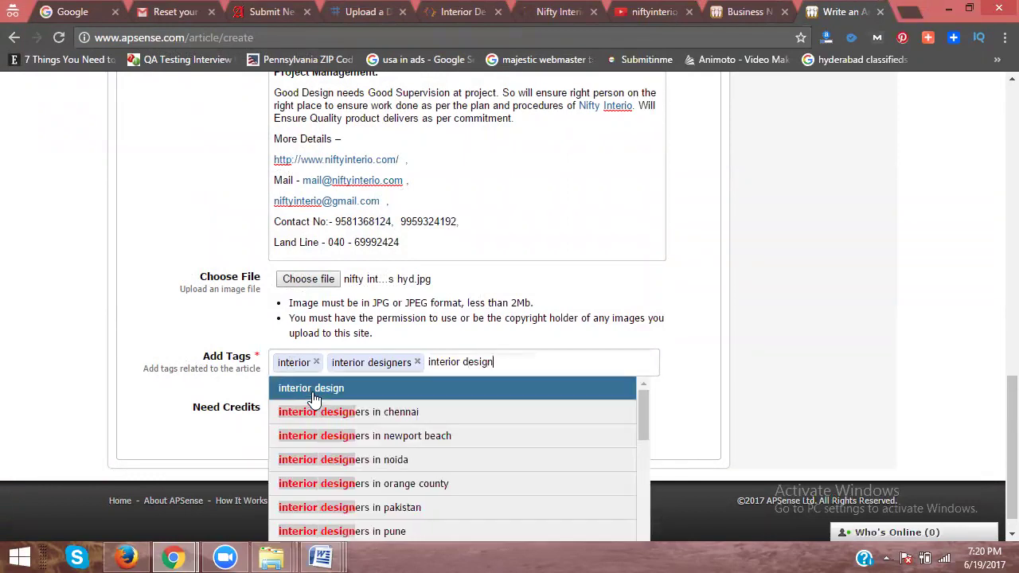
{"action": "left_click", "coordinate": [310, 391]}
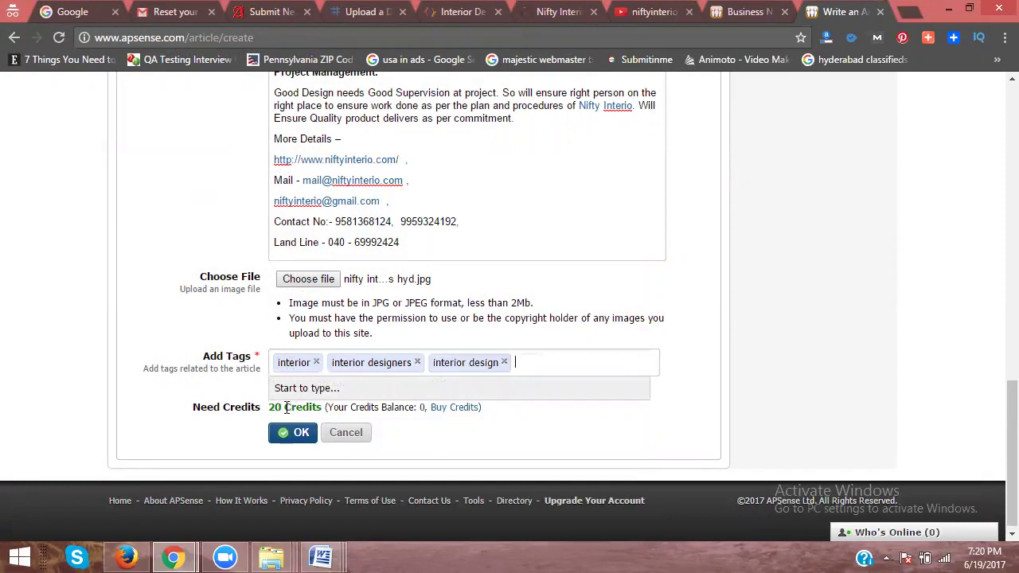
{"action": "left_click", "coordinate": [295, 440]}
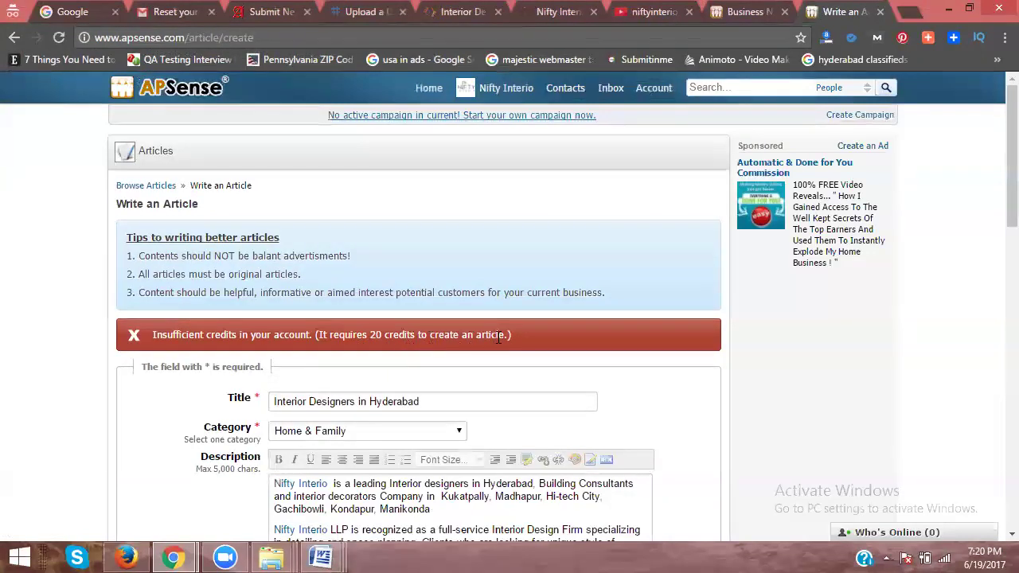
Step: Open the Buy Credits page from the Need Credits link at the form's bottom
{"action": "scroll", "coordinate": [494, 345], "scroll_direction": "down", "scroll_amount": 15}
{"action": "scroll", "coordinate": [494, 344], "scroll_direction": "down", "scroll_amount": 3}
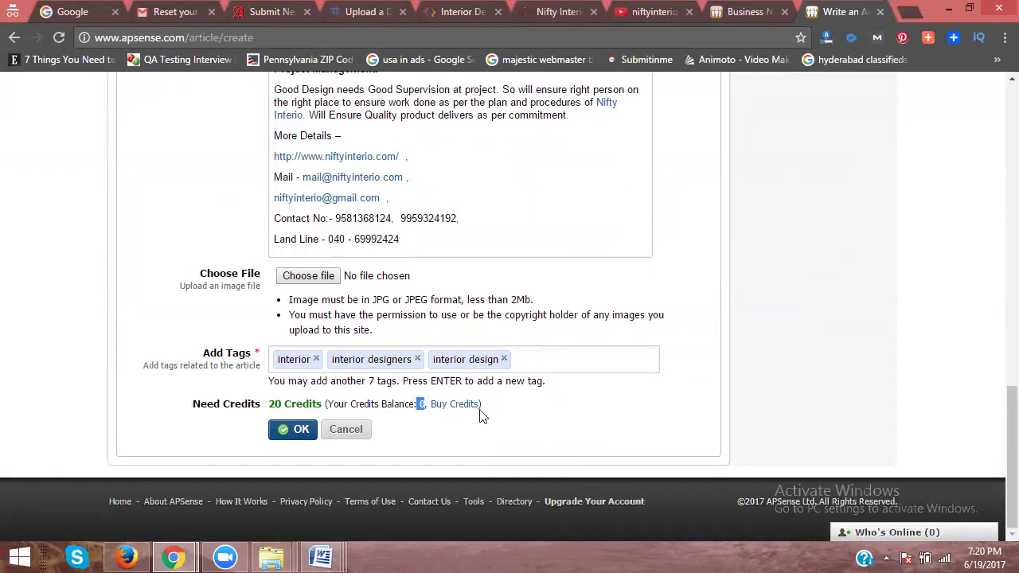
{"action": "left_click", "coordinate": [453, 405]}
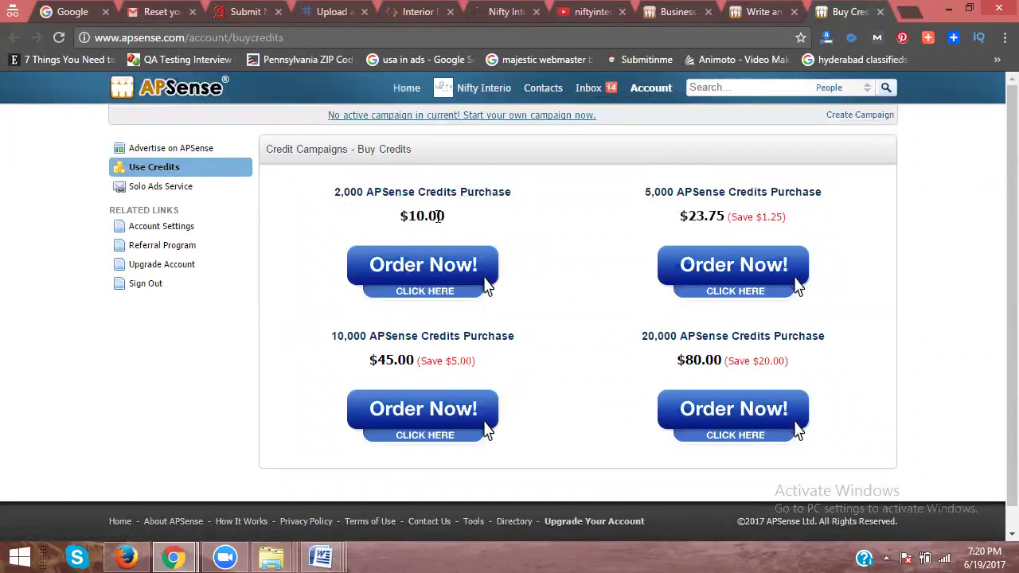
Step: Close the Buy Credits tab, go back Home, and switch the posting box to Write Article
{"action": "left_click", "coordinate": [879, 11]}
{"action": "scroll", "coordinate": [560, 189], "scroll_direction": "up", "scroll_amount": 15}
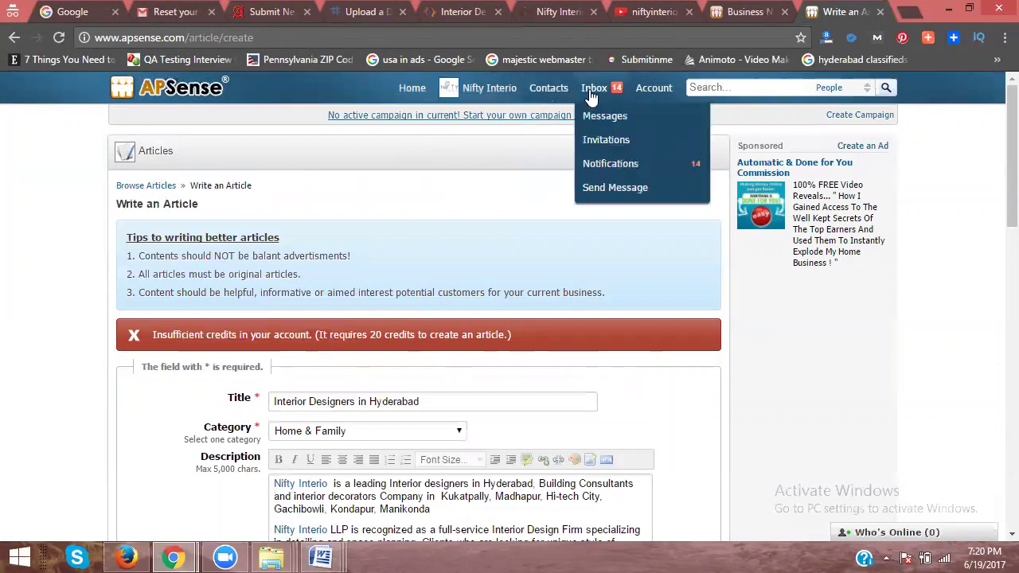
{"action": "left_click", "coordinate": [420, 93]}
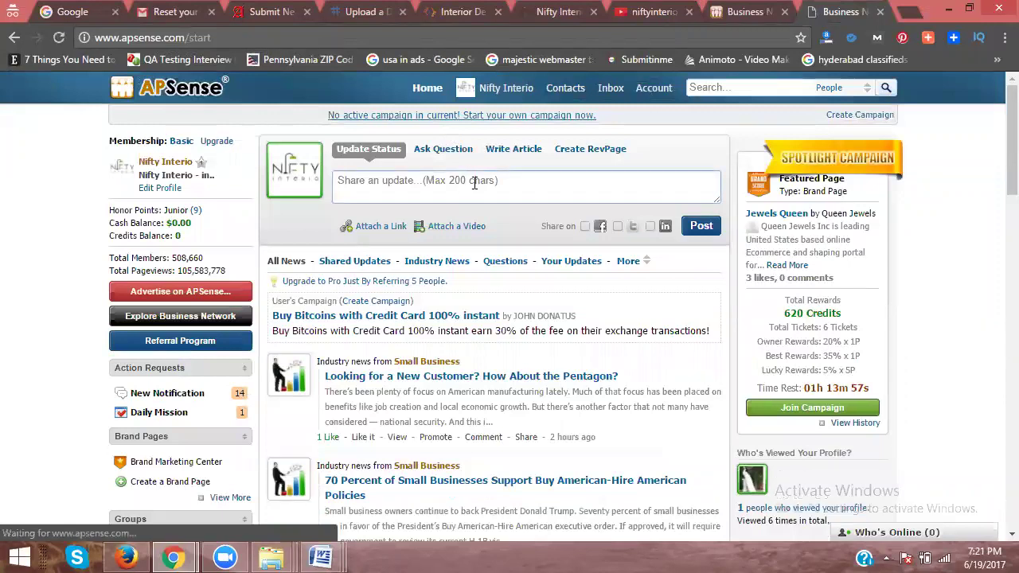
{"action": "scroll", "coordinate": [525, 167], "scroll_direction": "down", "scroll_amount": 3}
{"action": "scroll", "coordinate": [587, 141], "scroll_direction": "up", "scroll_amount": 3}
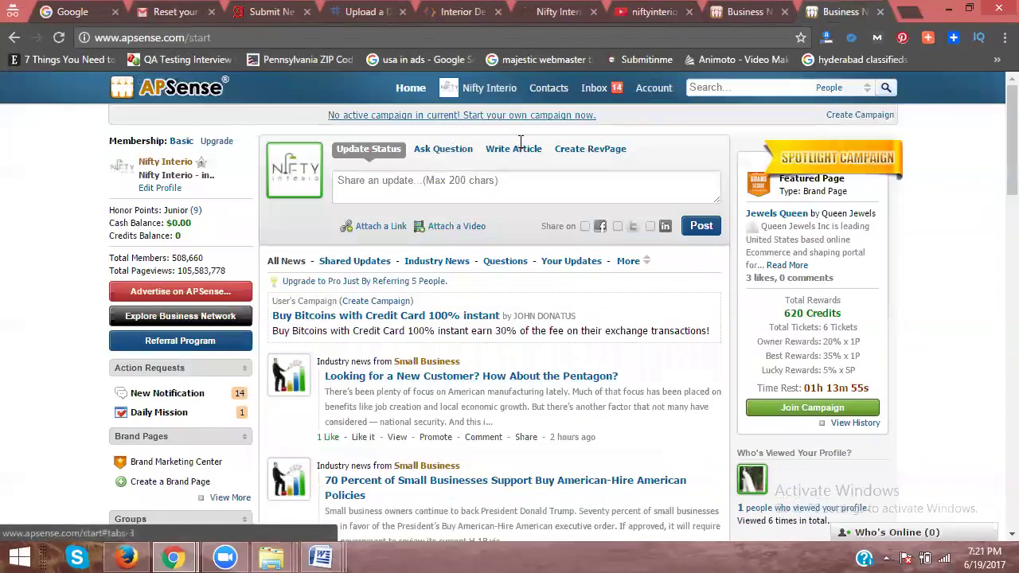
{"action": "left_click", "coordinate": [516, 152]}
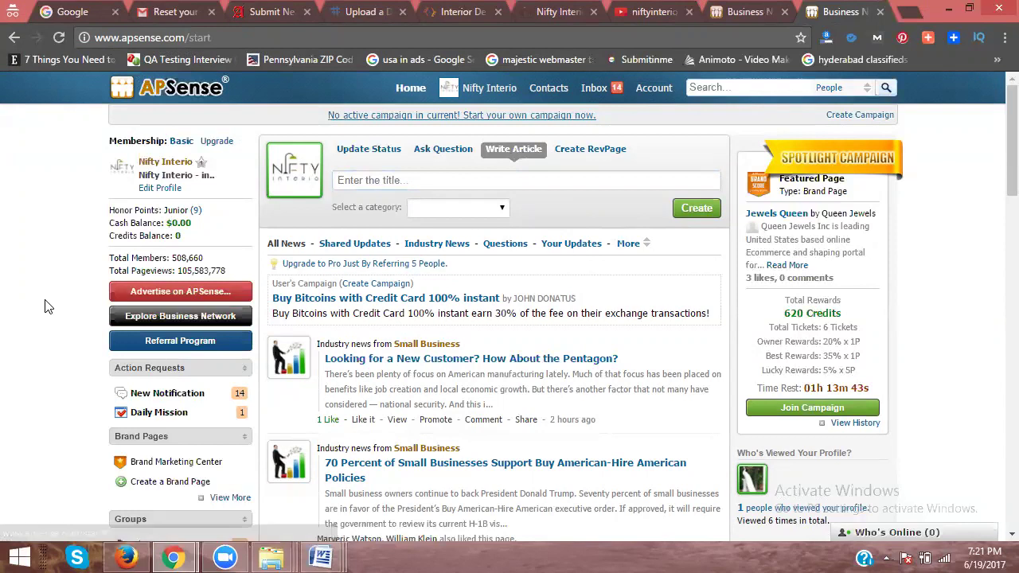
Step: Open APSense Articles in a new tab, review Your Articles, then return to Browse Articles
{"action": "scroll", "coordinate": [48, 305], "scroll_direction": "down", "scroll_amount": 3}
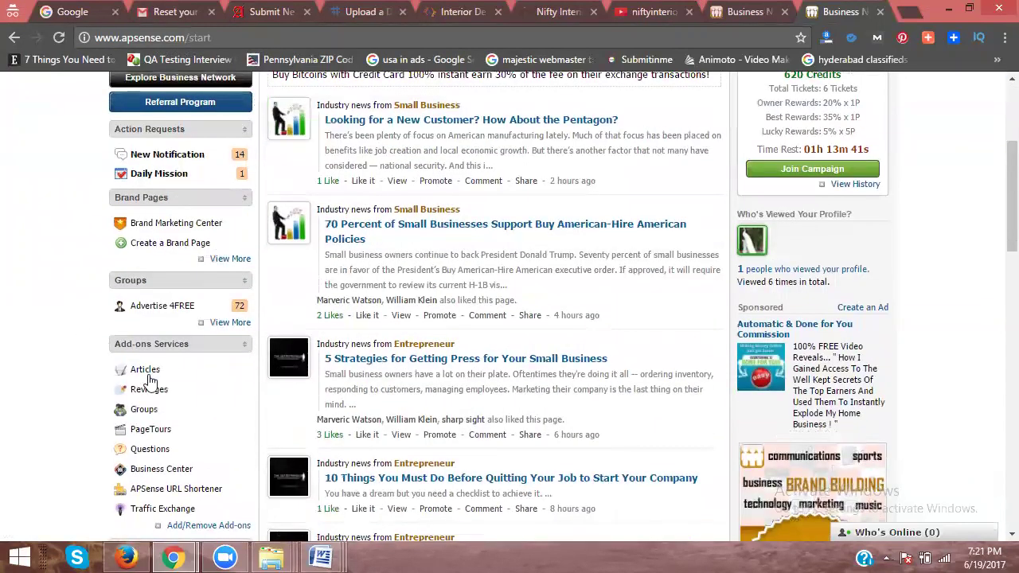
{"action": "left_click", "coordinate": [146, 370]}
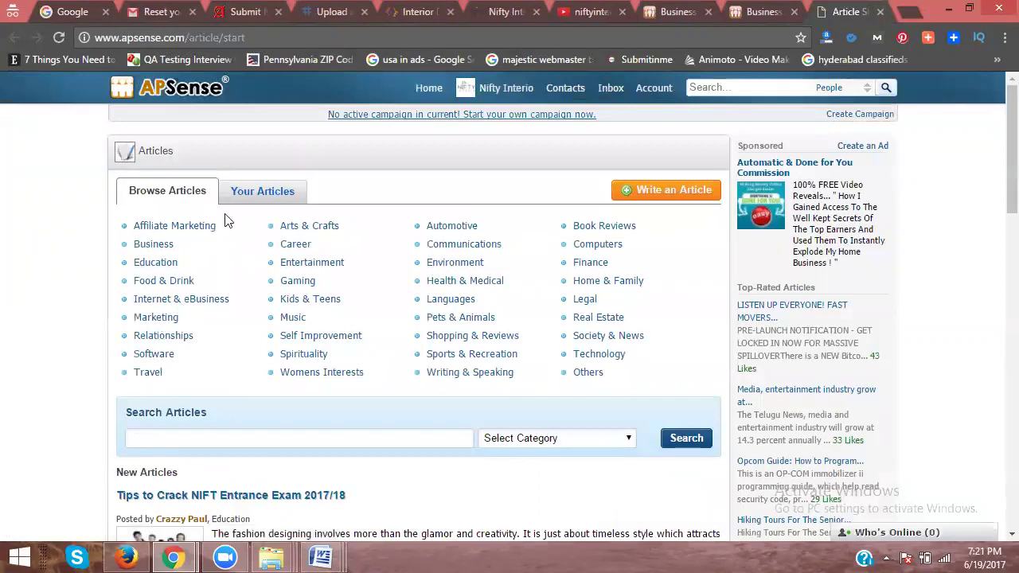
{"action": "scroll", "coordinate": [267, 175], "scroll_direction": "down", "scroll_amount": 2}
{"action": "scroll", "coordinate": [264, 178], "scroll_direction": "up", "scroll_amount": 2}
{"action": "left_click", "coordinate": [264, 195]}
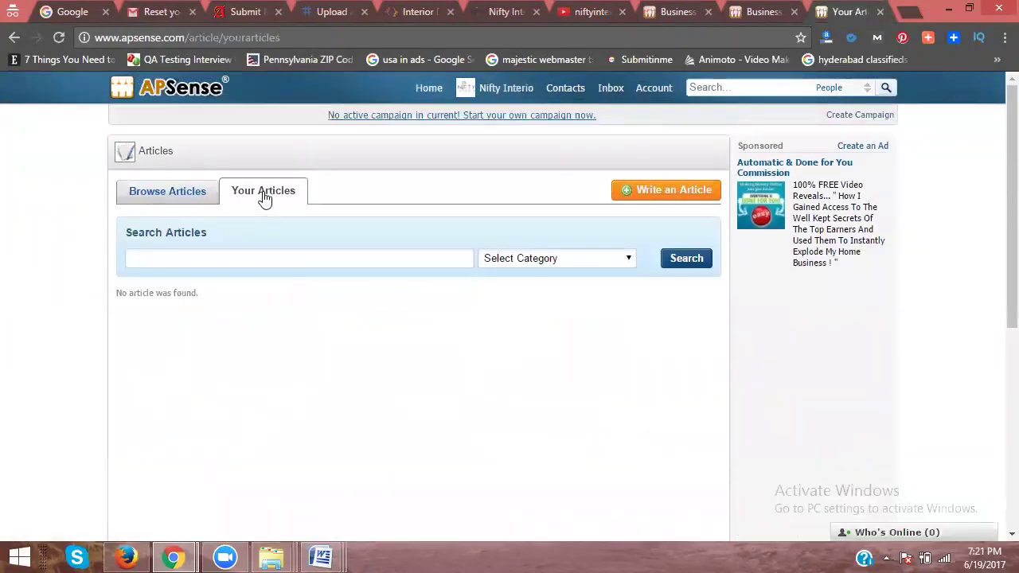
{"action": "scroll", "coordinate": [341, 290], "scroll_direction": "down", "scroll_amount": 2}
{"action": "scroll", "coordinate": [343, 293], "scroll_direction": "down", "scroll_amount": 2}
{"action": "scroll", "coordinate": [342, 290], "scroll_direction": "up", "scroll_amount": 4}
{"action": "scroll", "coordinate": [342, 294], "scroll_direction": "down", "scroll_amount": 3}
{"action": "scroll", "coordinate": [341, 301], "scroll_direction": "down", "scroll_amount": 2}
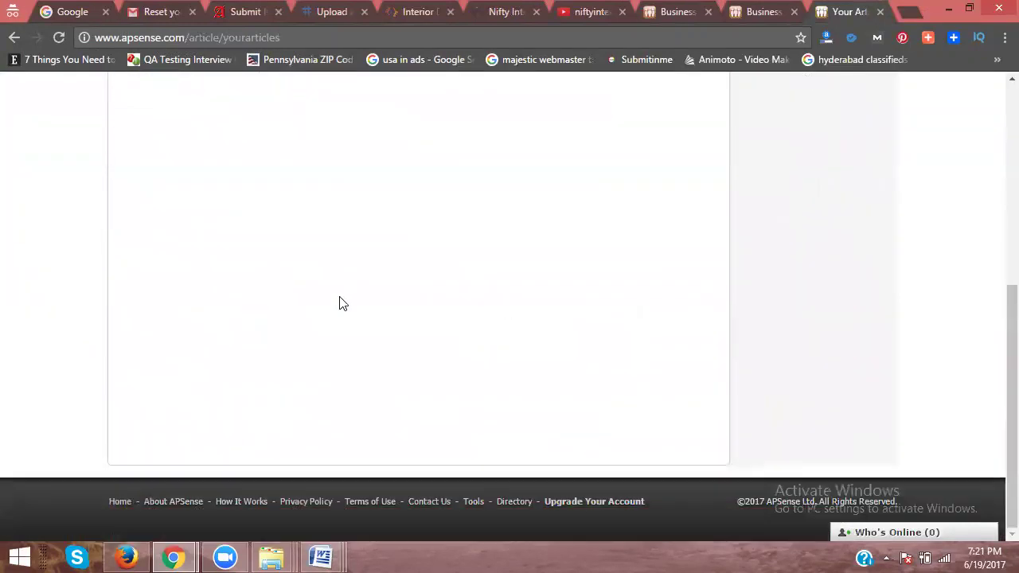
{"action": "scroll", "coordinate": [341, 300], "scroll_direction": "up", "scroll_amount": 5}
{"action": "left_click", "coordinate": [183, 196]}
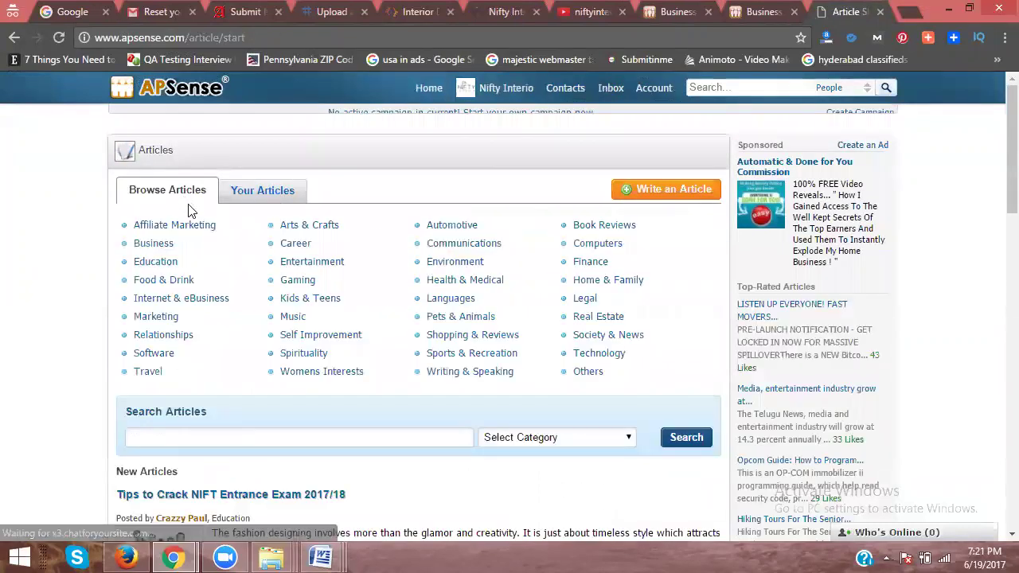
Step: Search articles for 'interior designers' in the Business category
{"action": "scroll", "coordinate": [189, 212], "scroll_direction": "down", "scroll_amount": 2}
{"action": "scroll", "coordinate": [191, 214], "scroll_direction": "down", "scroll_amount": 1}
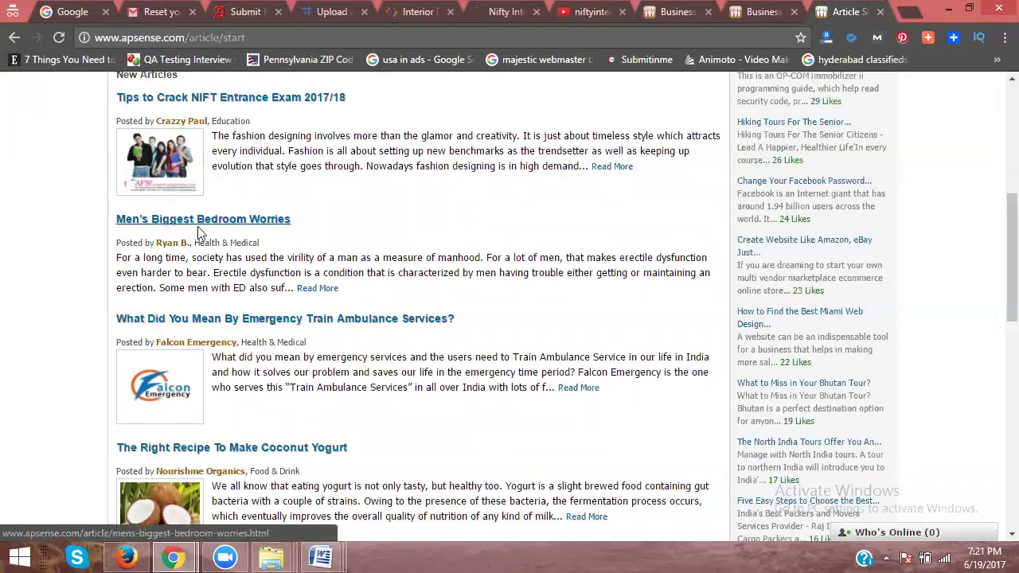
{"action": "scroll", "coordinate": [278, 253], "scroll_direction": "down", "scroll_amount": 3}
{"action": "scroll", "coordinate": [255, 262], "scroll_direction": "down", "scroll_amount": 6}
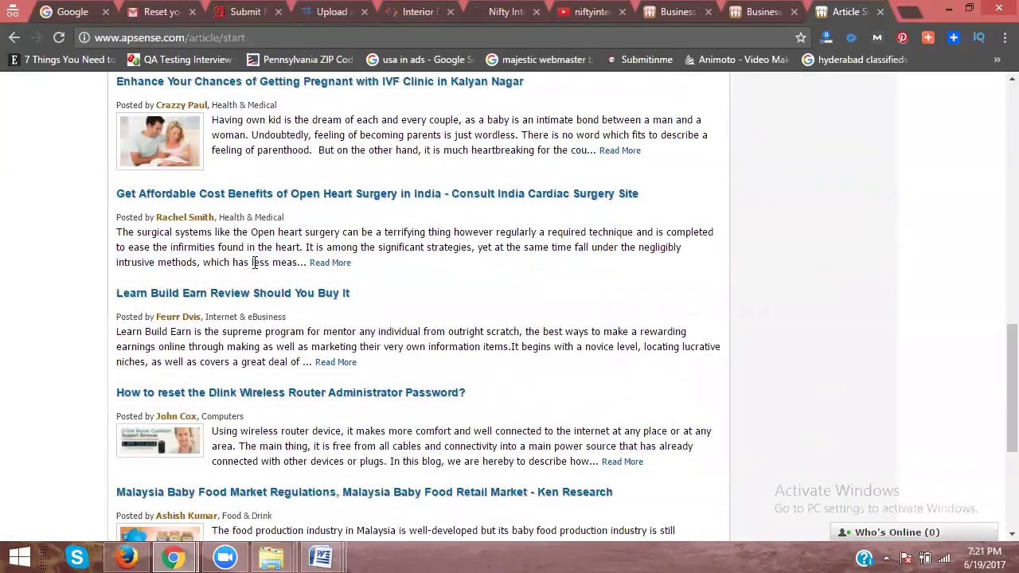
{"action": "left_click", "coordinate": [552, 443]}
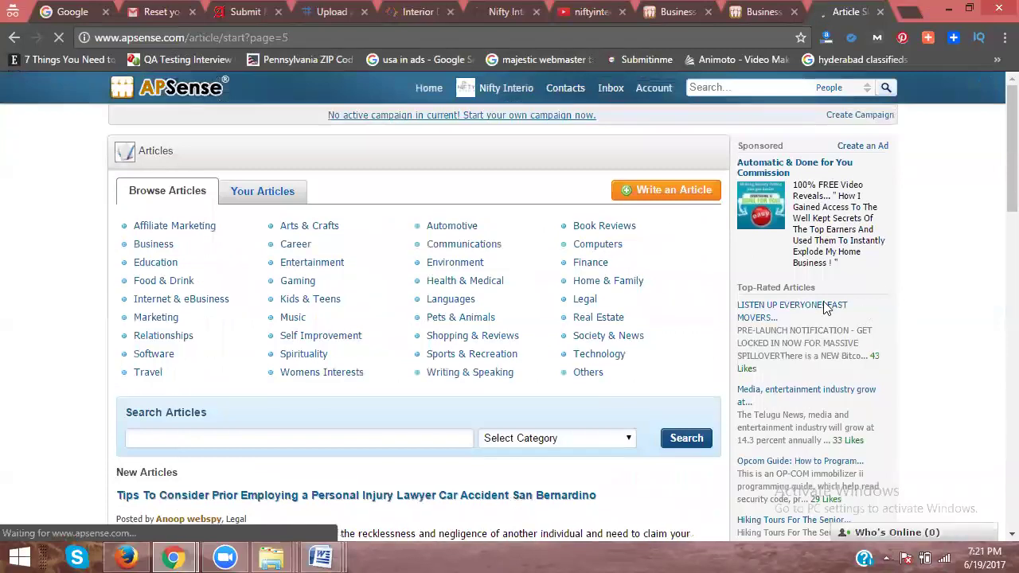
{"action": "scroll", "coordinate": [482, 314], "scroll_direction": "down", "scroll_amount": 2}
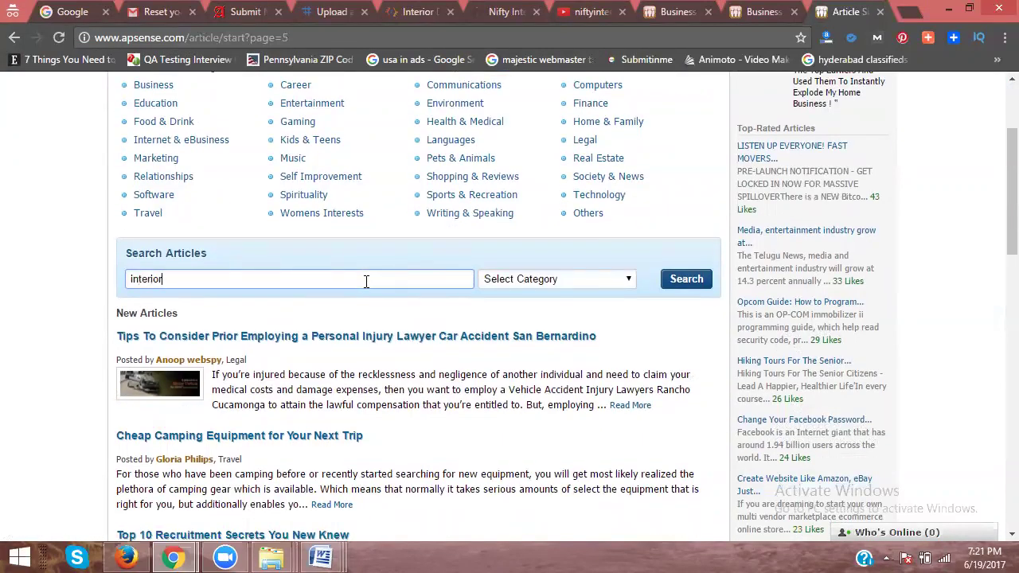
{"action": "type", "text": "rs"}
{"action": "key", "text": "Return"}
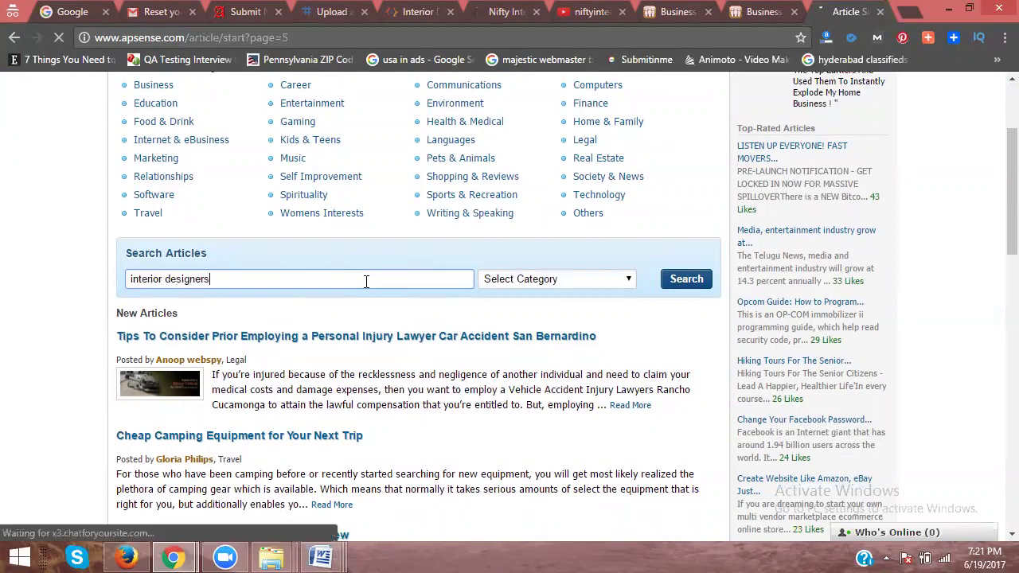
{"action": "left_click", "coordinate": [522, 287]}
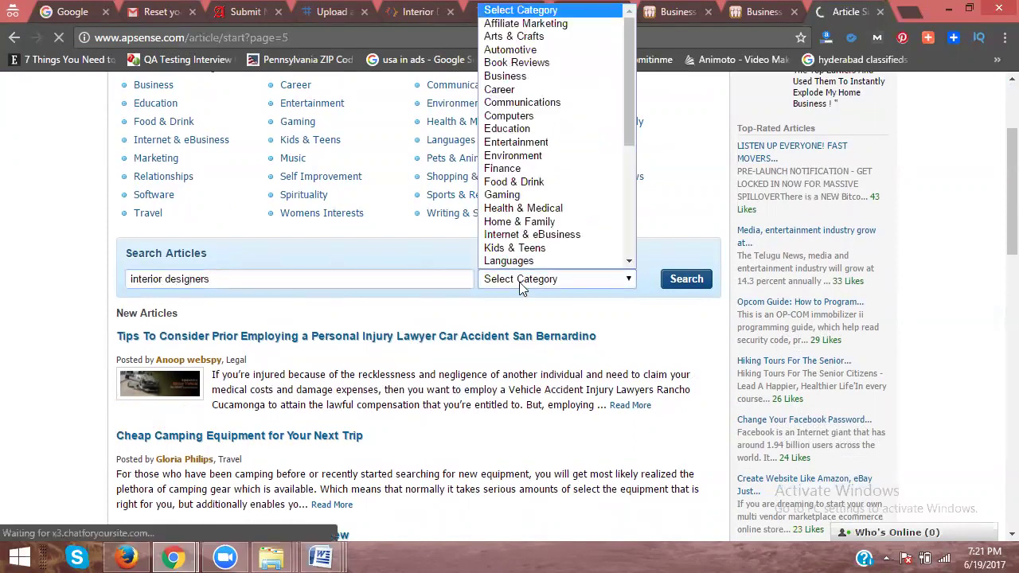
{"action": "left_click", "coordinate": [513, 76]}
{"action": "left_click", "coordinate": [682, 277]}
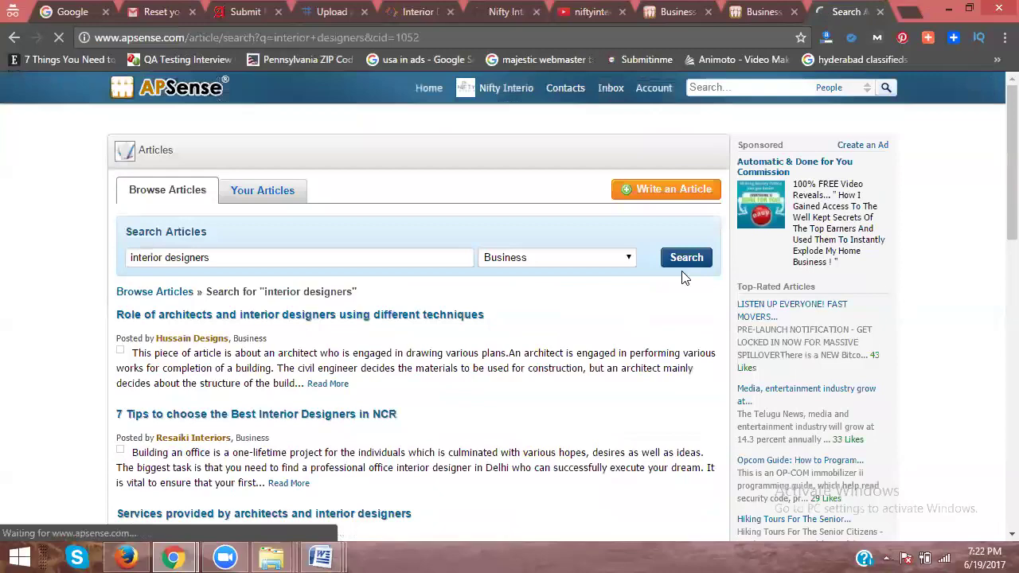
Step: Scroll through the 'interior designers' results to the pagination, then go back to the APSense home page
{"action": "scroll", "coordinate": [630, 394], "scroll_direction": "down", "scroll_amount": 7}
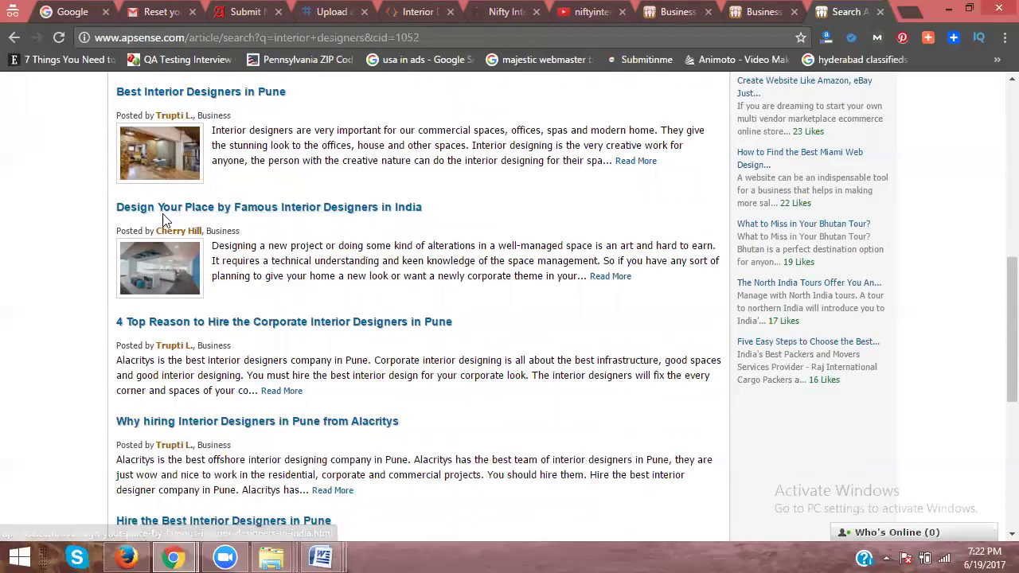
{"action": "scroll", "coordinate": [355, 221], "scroll_direction": "down", "scroll_amount": 4}
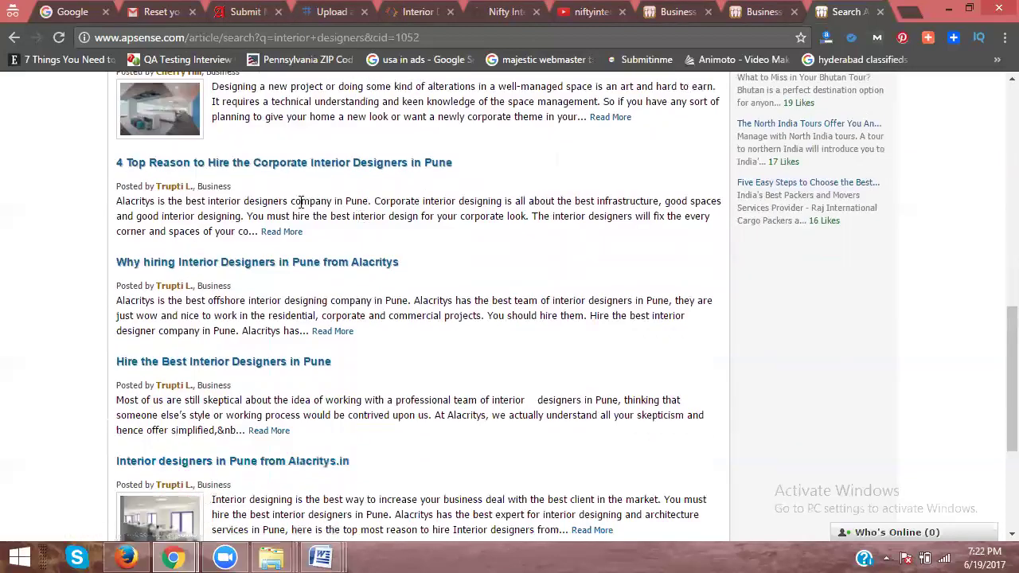
{"action": "scroll", "coordinate": [296, 296], "scroll_direction": "down", "scroll_amount": 1}
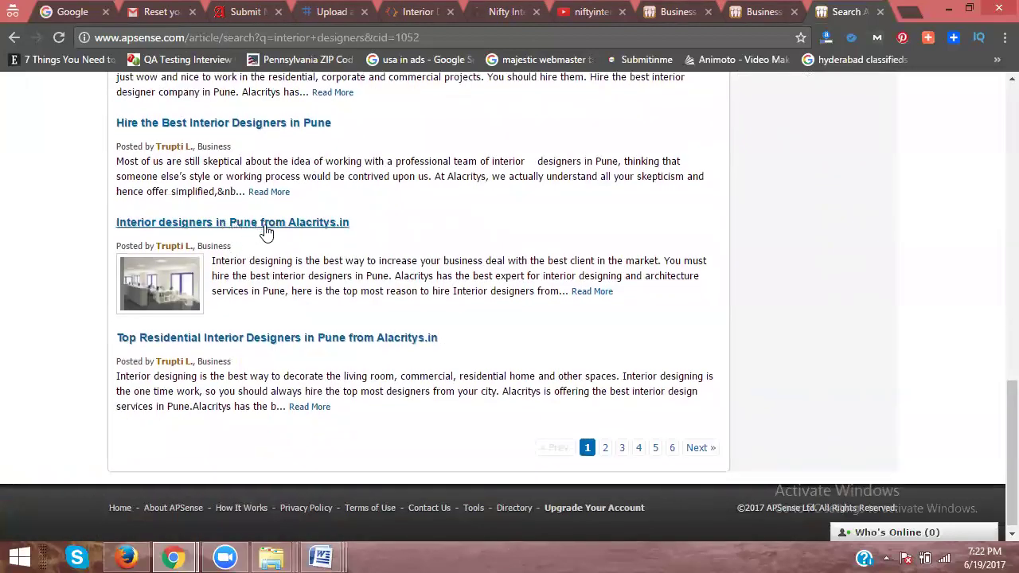
{"action": "scroll", "coordinate": [356, 277], "scroll_direction": "down", "scroll_amount": 1}
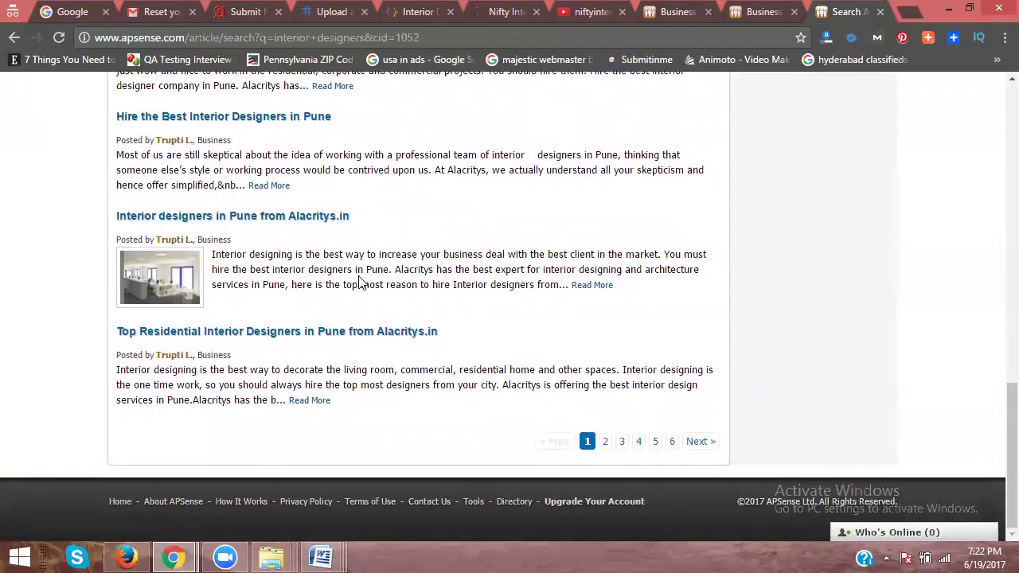
{"action": "scroll", "coordinate": [358, 283], "scroll_direction": "up", "scroll_amount": 12}
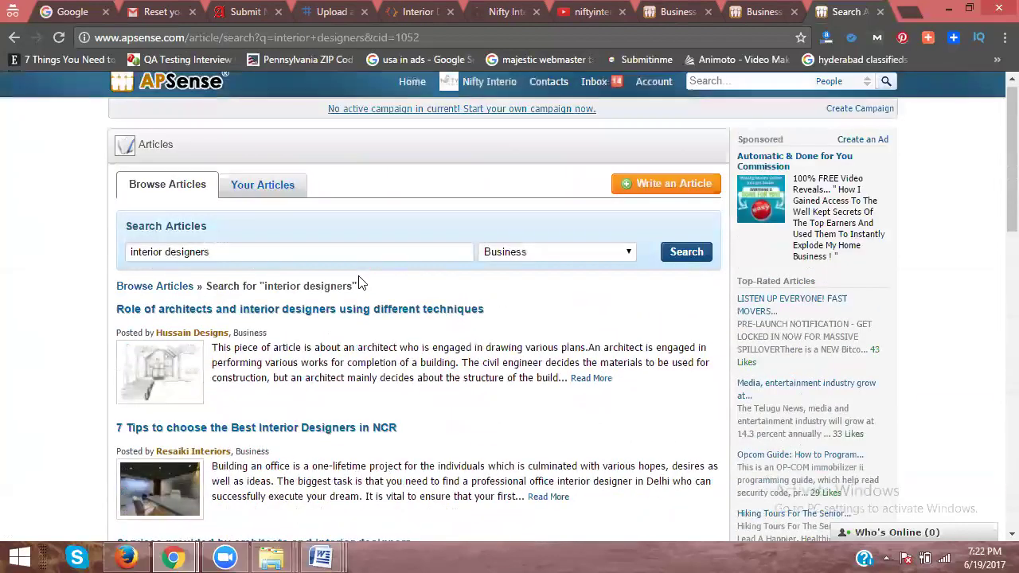
{"action": "scroll", "coordinate": [340, 283], "scroll_direction": "up", "scroll_amount": 1}
{"action": "left_click", "coordinate": [410, 92]}
Step: Copy the headline and website address from the seo and smo postings document into the APSense status box
{"action": "mouse_move", "coordinate": [279, 555]}
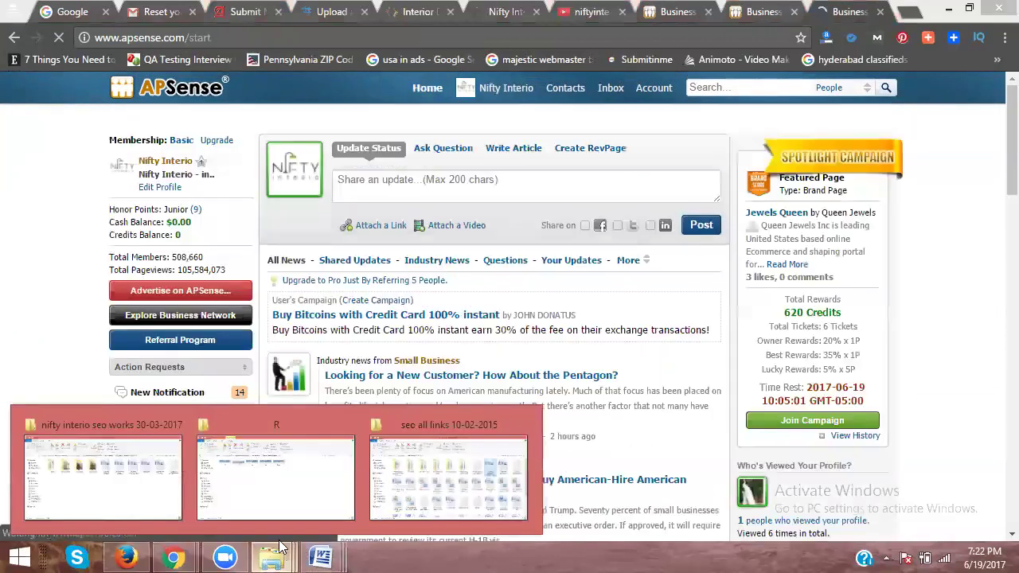
{"action": "left_click", "coordinate": [146, 487]}
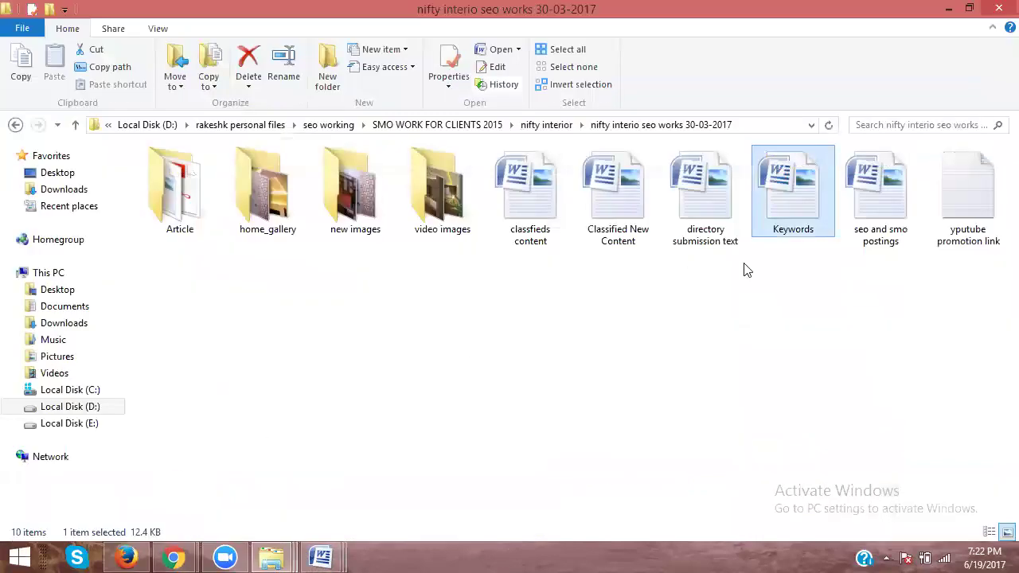
{"action": "double_click", "coordinate": [866, 214]}
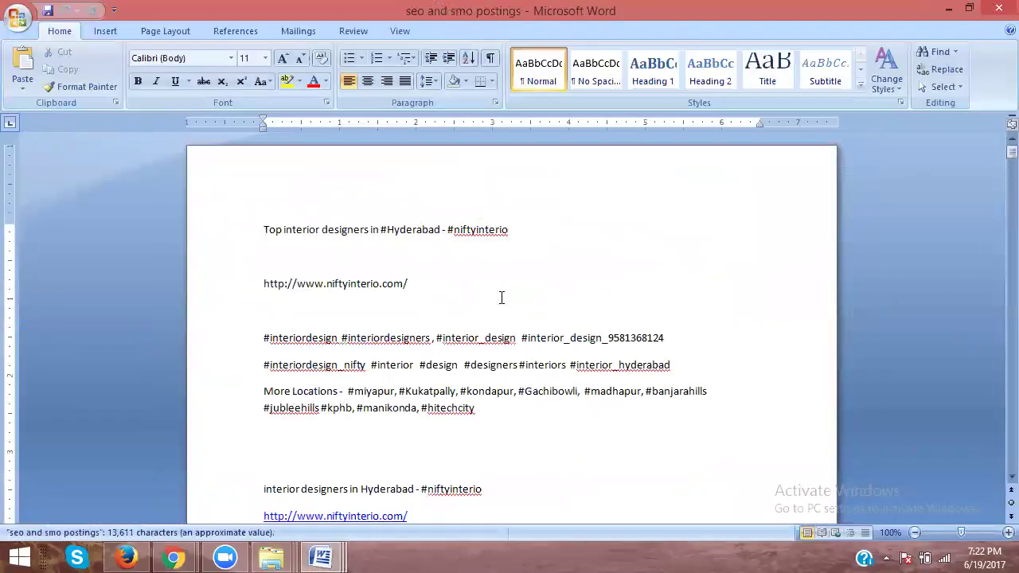
{"action": "left_click_drag", "start_coordinate": [420, 287], "coordinate": [249, 240]}
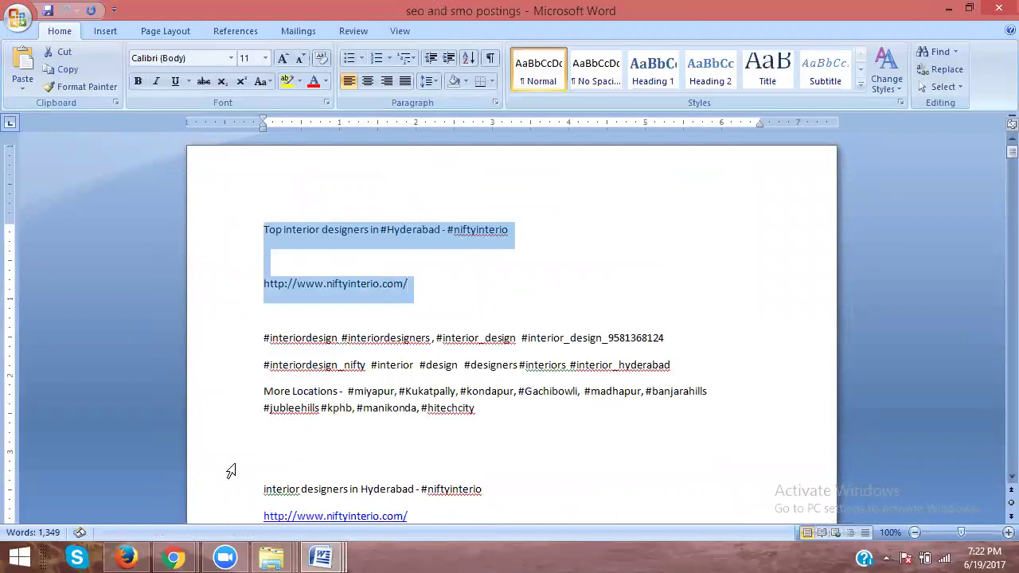
{"action": "left_click", "coordinate": [173, 557]}
{"action": "left_click", "coordinate": [247, 492]}
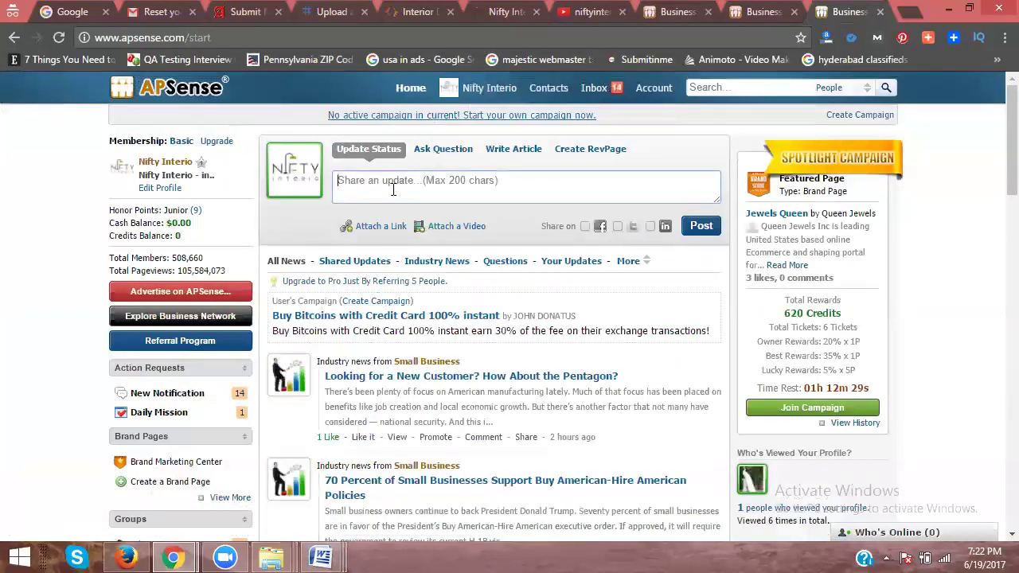
{"action": "left_click", "coordinate": [392, 189]}
{"action": "type", "text": "http://www.niftyinterio.com/"}
{"action": "left_click_drag", "start_coordinate": [460, 194], "coordinate": [338, 187]}
{"action": "key", "text": "ctrl+x"}
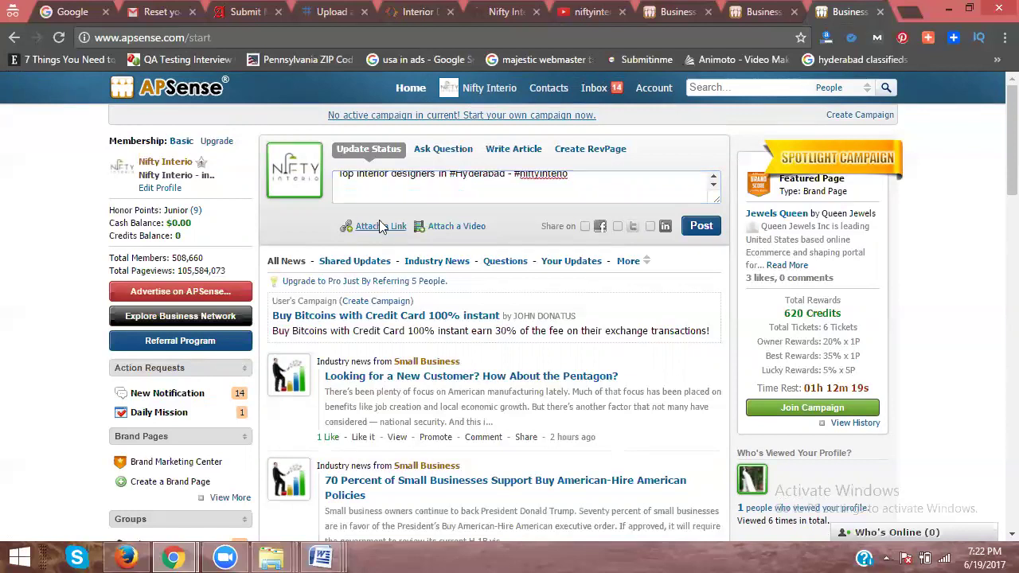
{"action": "left_click", "coordinate": [381, 228]}
{"action": "left_click", "coordinate": [455, 228]}
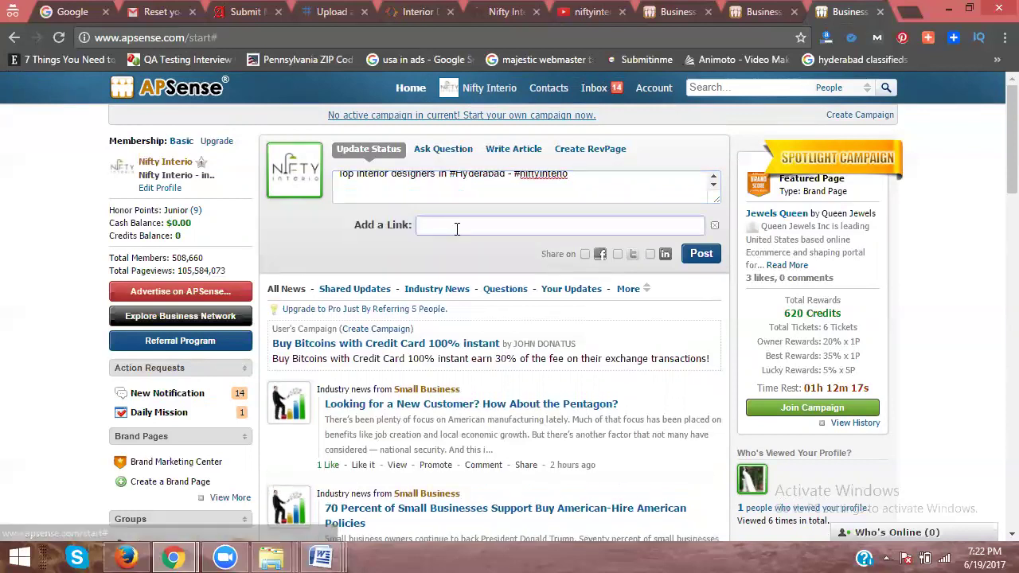
{"action": "key", "text": "ctrl+v"}
{"action": "left_click", "coordinate": [702, 253]}
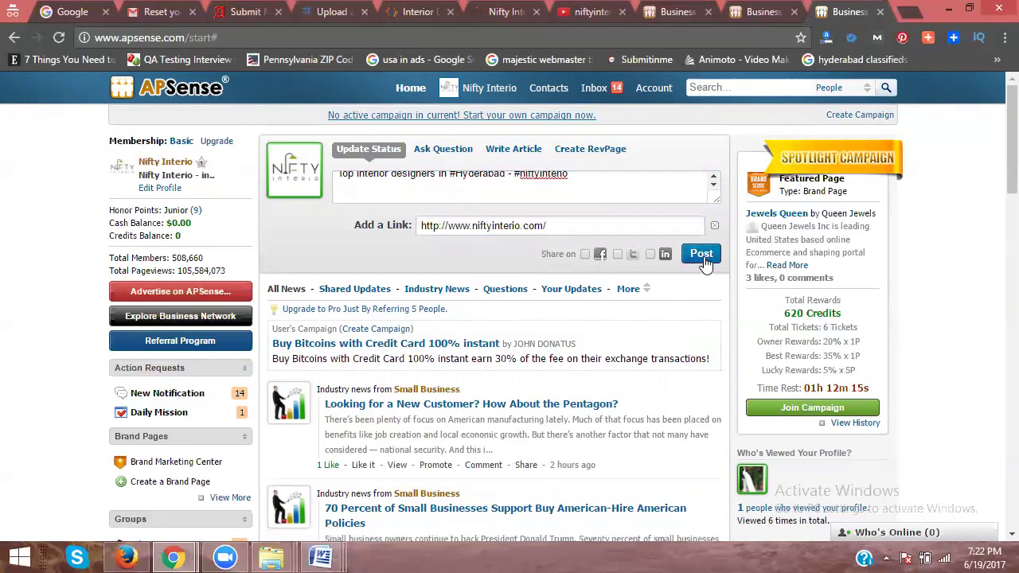
{"action": "scroll", "coordinate": [509, 263], "scroll_direction": "down", "scroll_amount": 3}
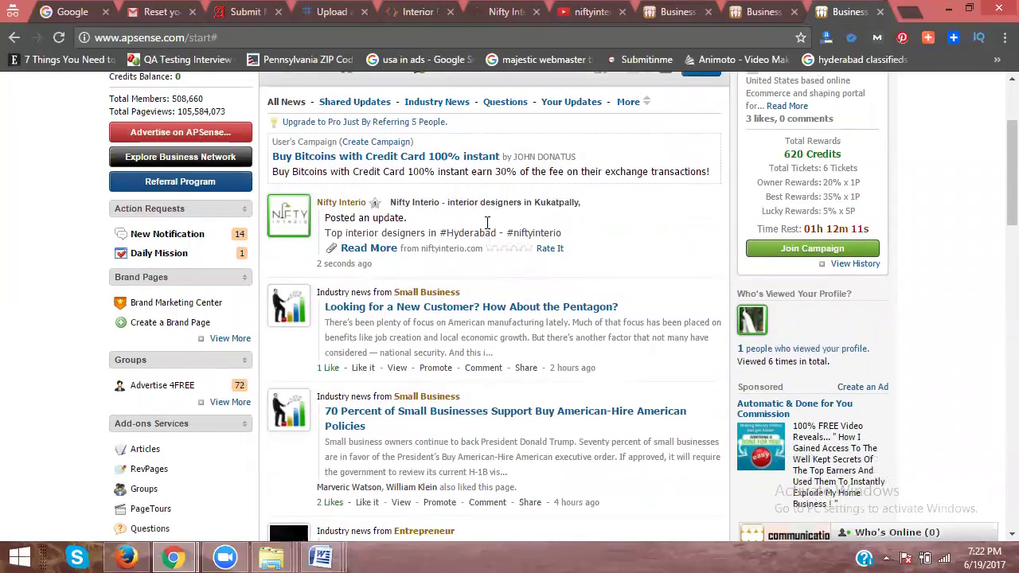
{"action": "left_click", "coordinate": [363, 249]}
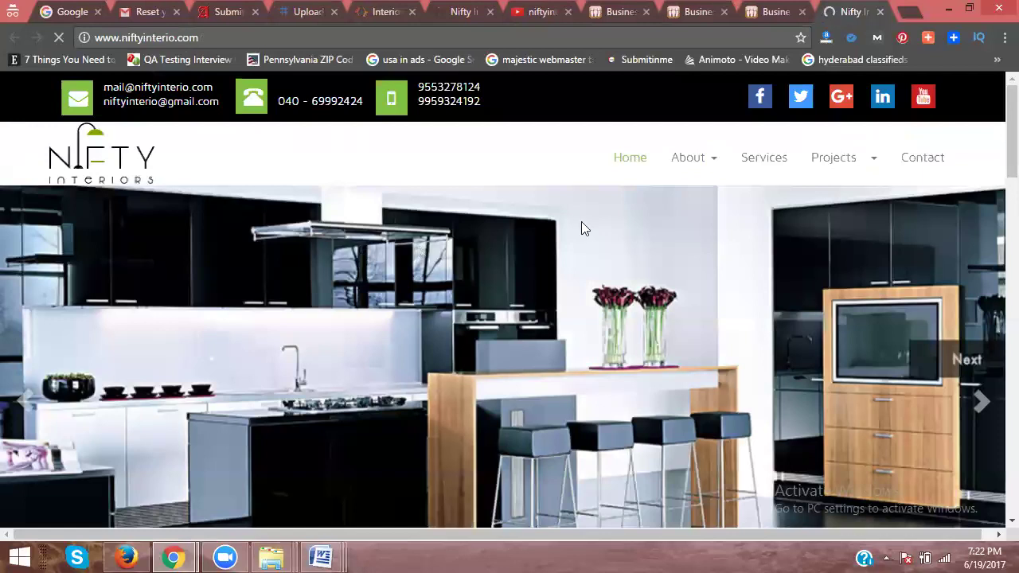
Step: Close the Nifty Interio site tab and open a fresh blank tab
{"action": "left_click", "coordinate": [879, 11]}
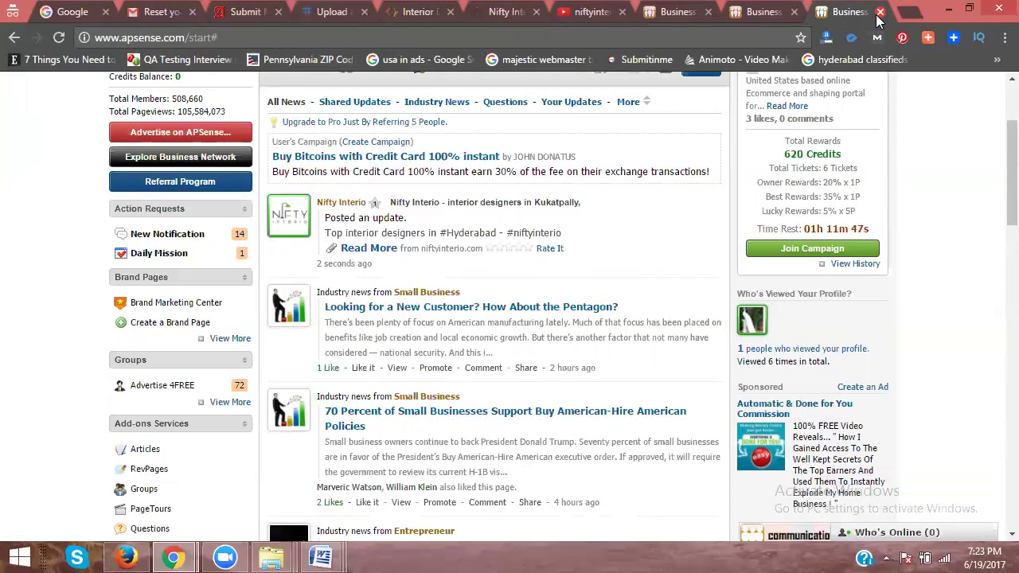
{"action": "left_click", "coordinate": [905, 13]}
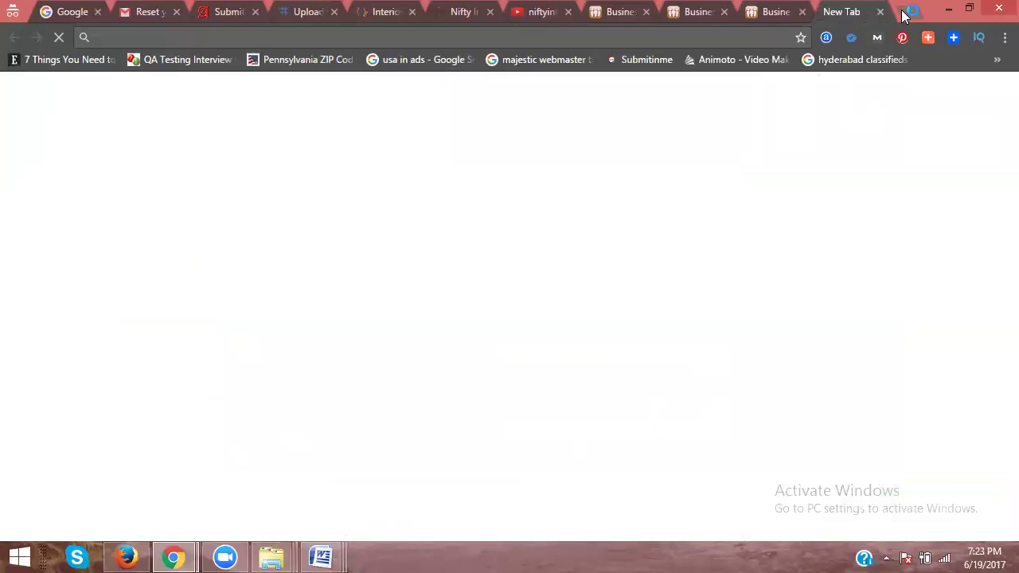
Step: Go to southreelnews.com/admin and sign in with the admin username and password
{"action": "type", "text": "southreelnews"}
{"action": "key", "text": "Return"}
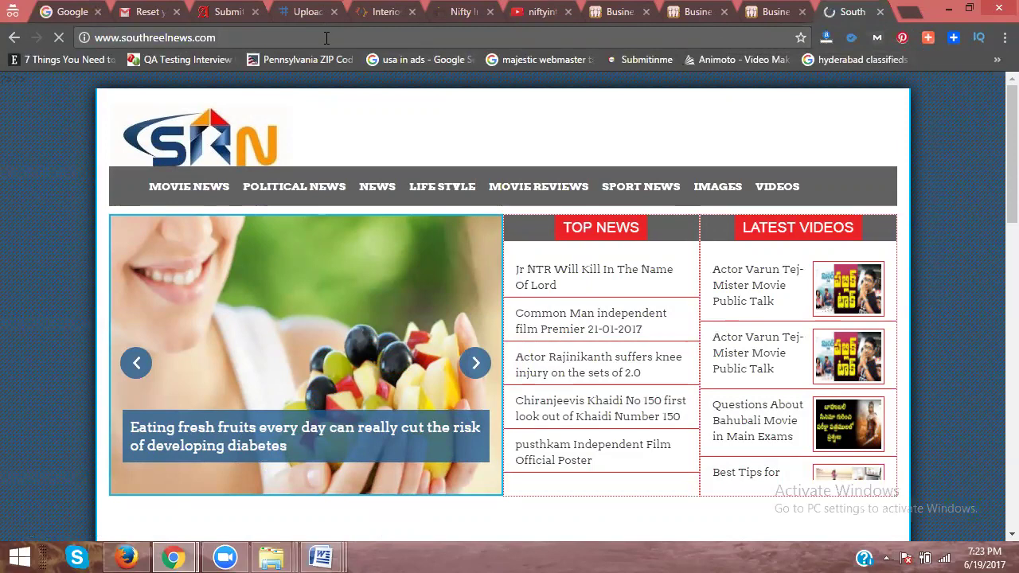
{"action": "type", "text": "/admin"}
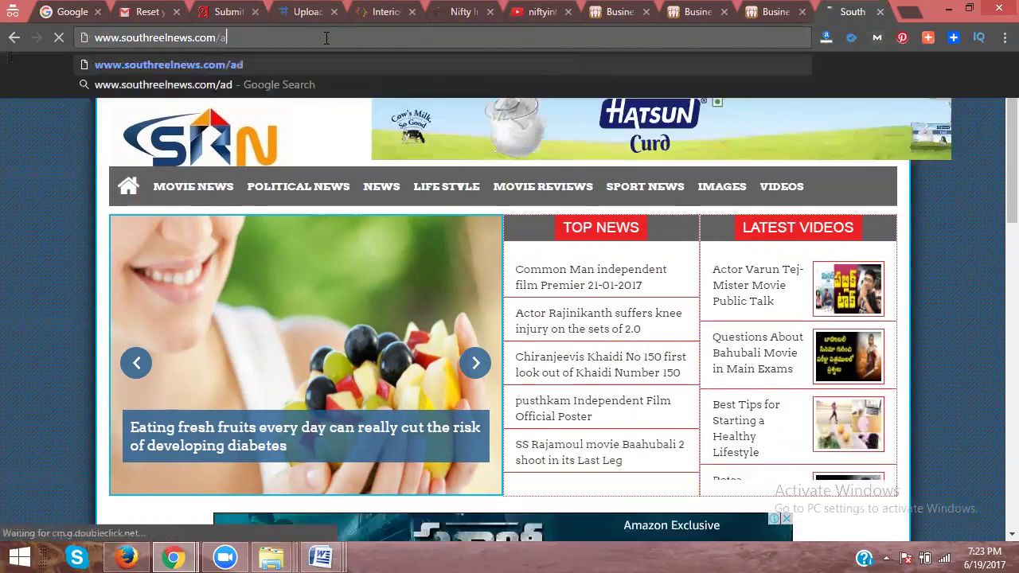
{"action": "key", "text": "Return"}
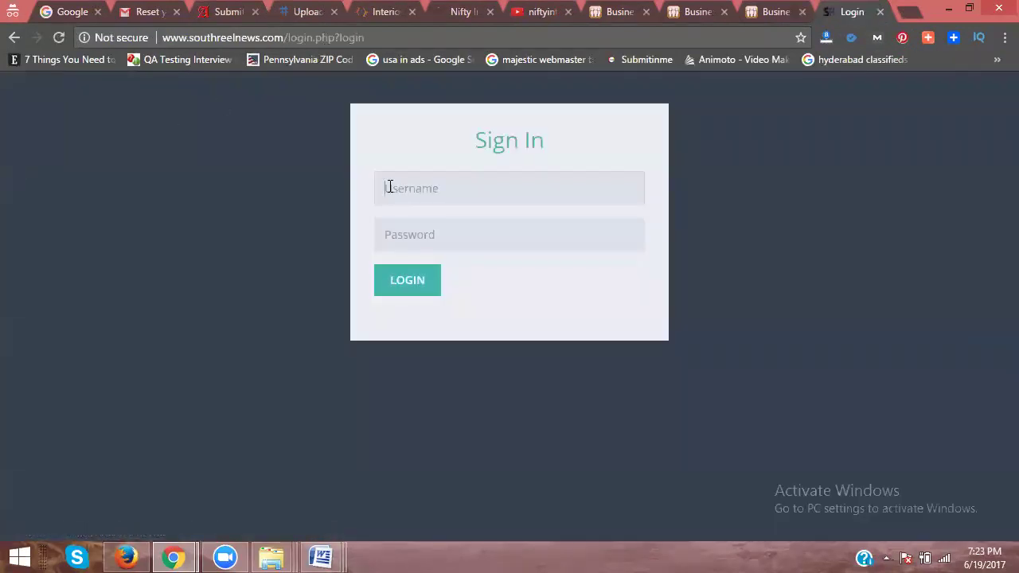
{"action": "left_click", "coordinate": [390, 185]}
{"action": "type", "text": "admin"}
{"action": "key", "text": "Tab"}
{"action": "type", "text": "a"}
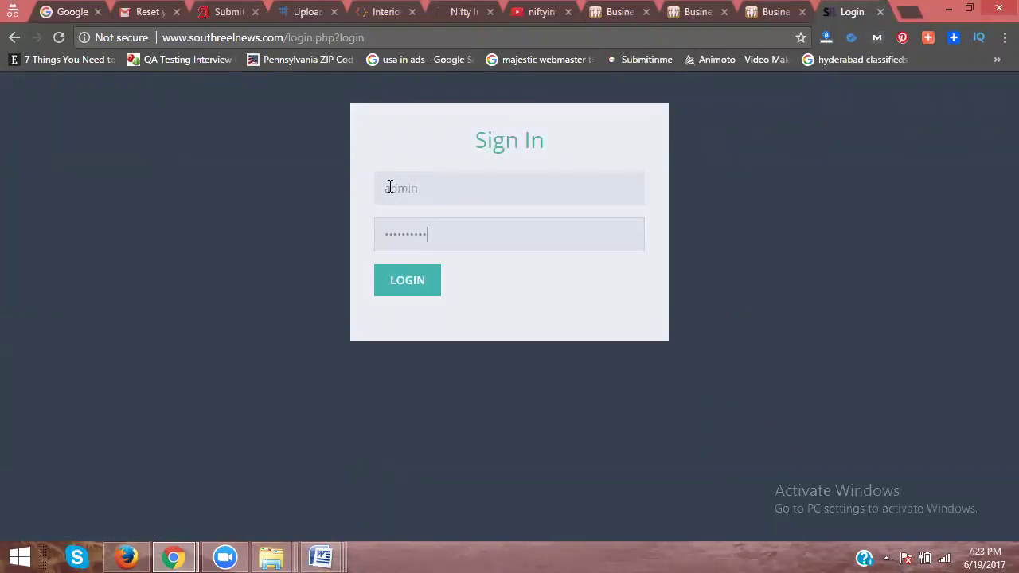
{"action": "key", "text": "Return"}
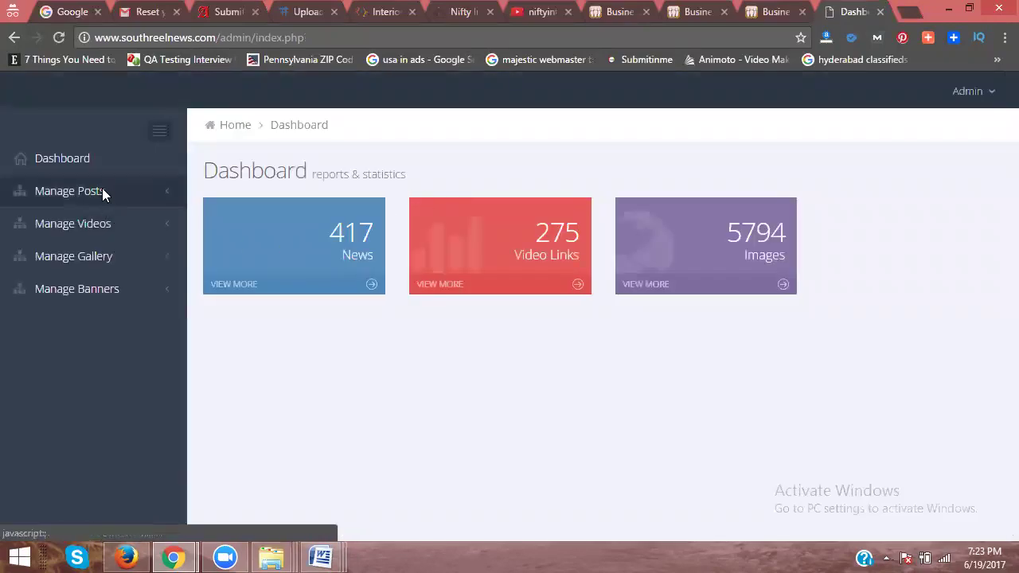
{"action": "left_click", "coordinate": [102, 191]}
Step: Start a new General News post titled 'Interior Designers in Hyderabad - Nifty Interio'
{"action": "left_click", "coordinate": [99, 226]}
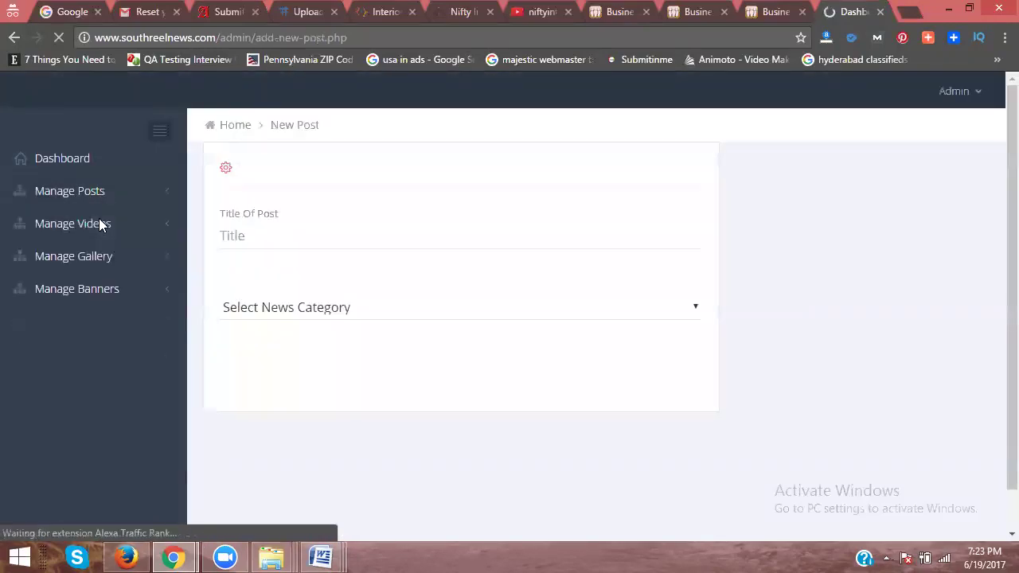
{"action": "left_click", "coordinate": [279, 309]}
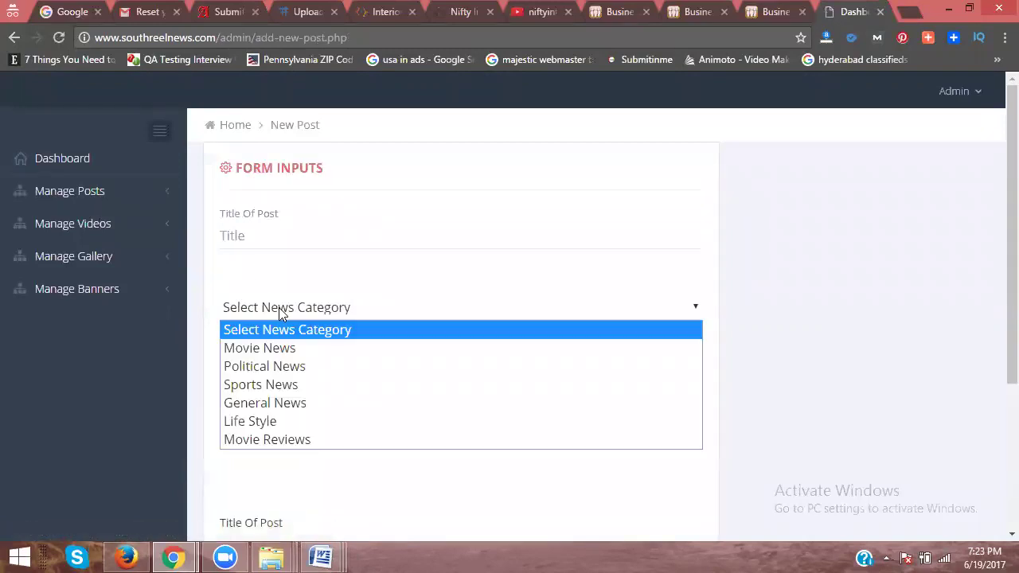
{"action": "left_click", "coordinate": [269, 403]}
{"action": "left_click", "coordinate": [282, 235]}
{"action": "type", "text": "Int"}
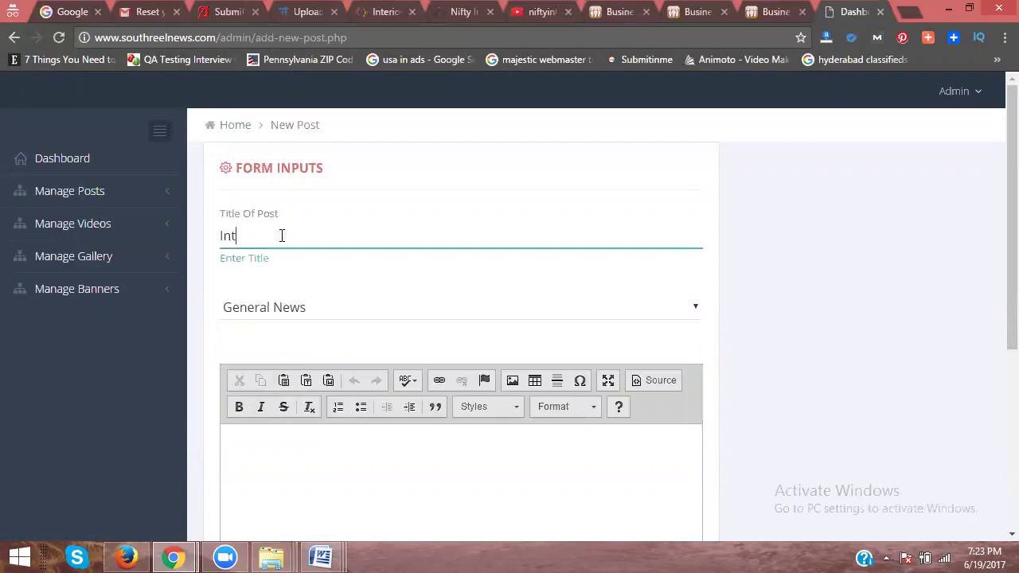
{"action": "type", "text": "erior Designers in HYderabad"}
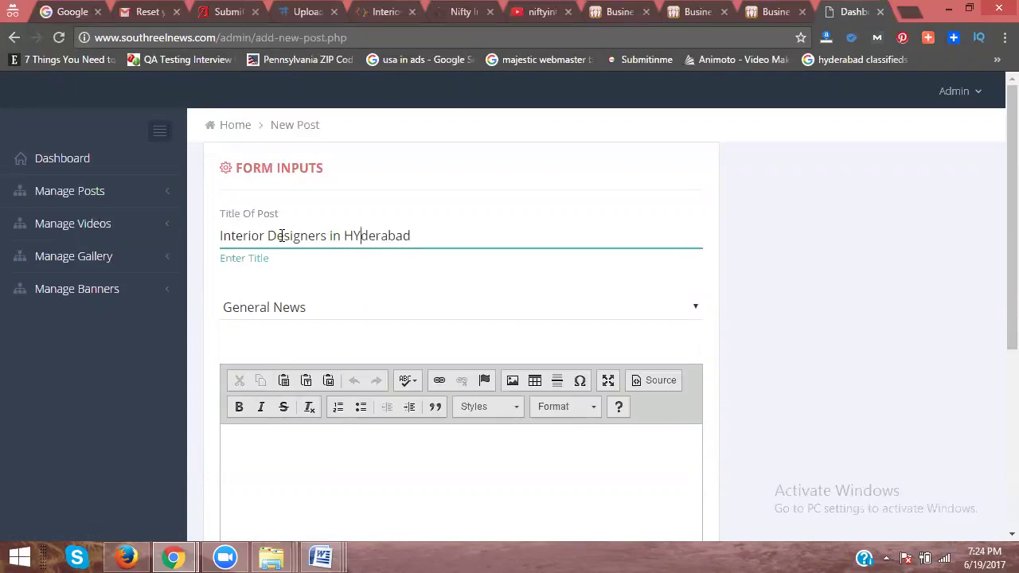
{"action": "key", "text": "BackSpace"}
{"action": "type", "text": "y o Nifty Interio"}
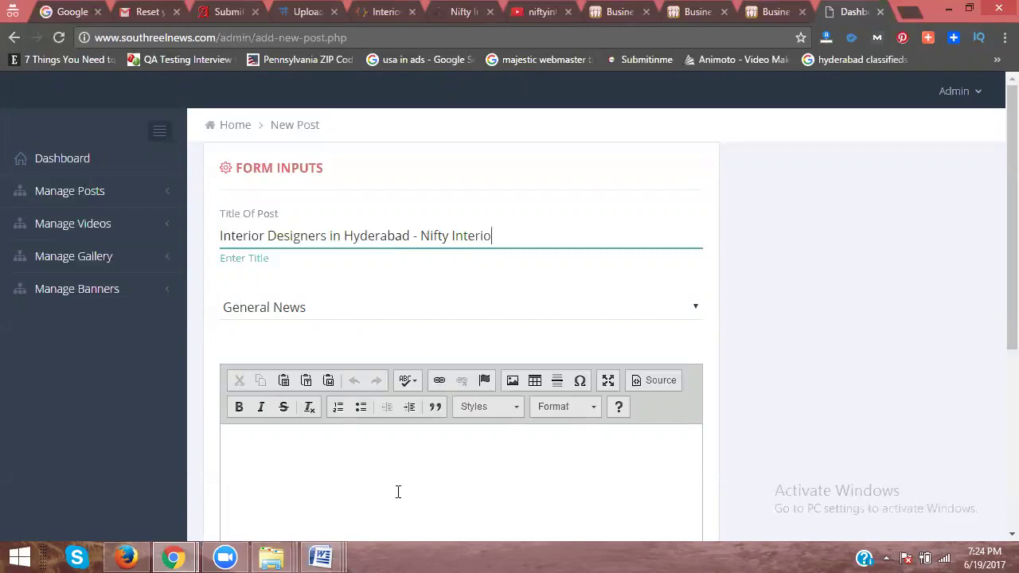
Step: Copy the full article text from the Interior Designers in Kukatpally Word document
{"action": "left_click", "coordinate": [321, 557]}
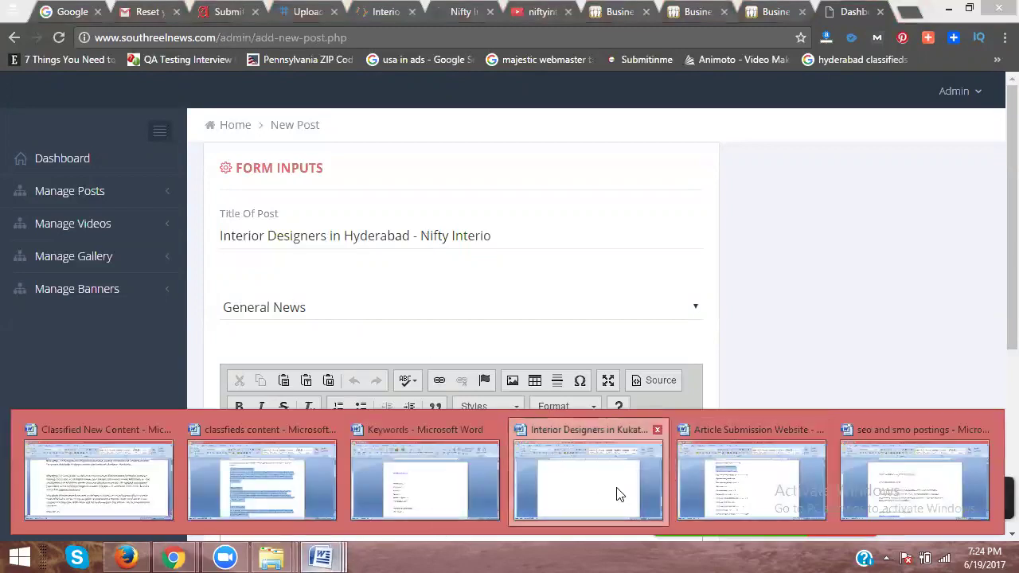
{"action": "left_click", "coordinate": [624, 494]}
{"action": "key", "text": "ctrl+a"}
{"action": "scroll", "coordinate": [410, 353], "scroll_direction": "up", "scroll_amount": 1}
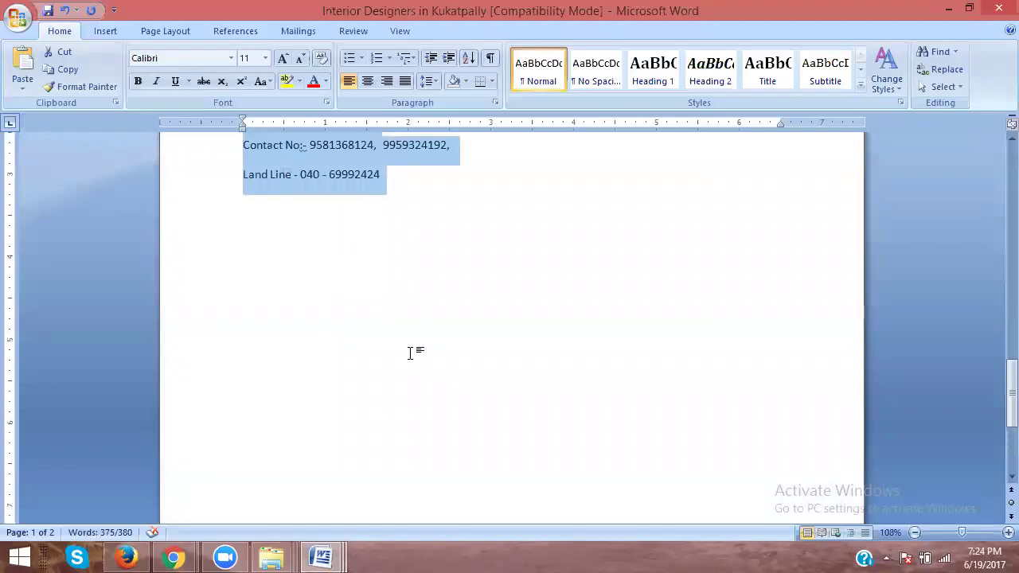
{"action": "key", "text": "alt+Tab"}
{"action": "left_click", "coordinate": [351, 432]}
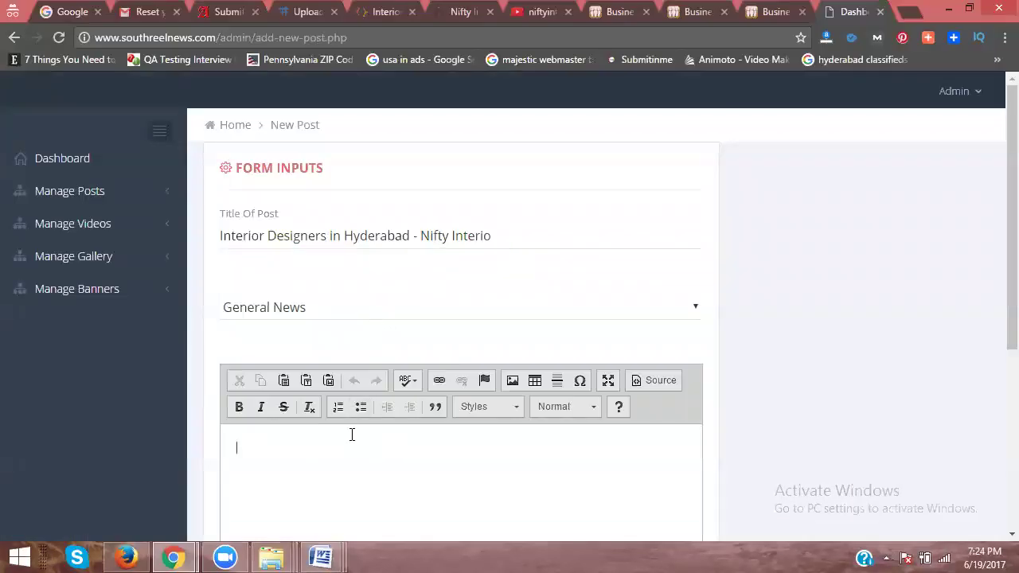
Step: Paste the article into the post body, attach dtu.jpg from new images, and submit
{"action": "scroll", "coordinate": [280, 326], "scroll_direction": "down", "scroll_amount": 4}
{"action": "key", "text": "ctrl+v"}
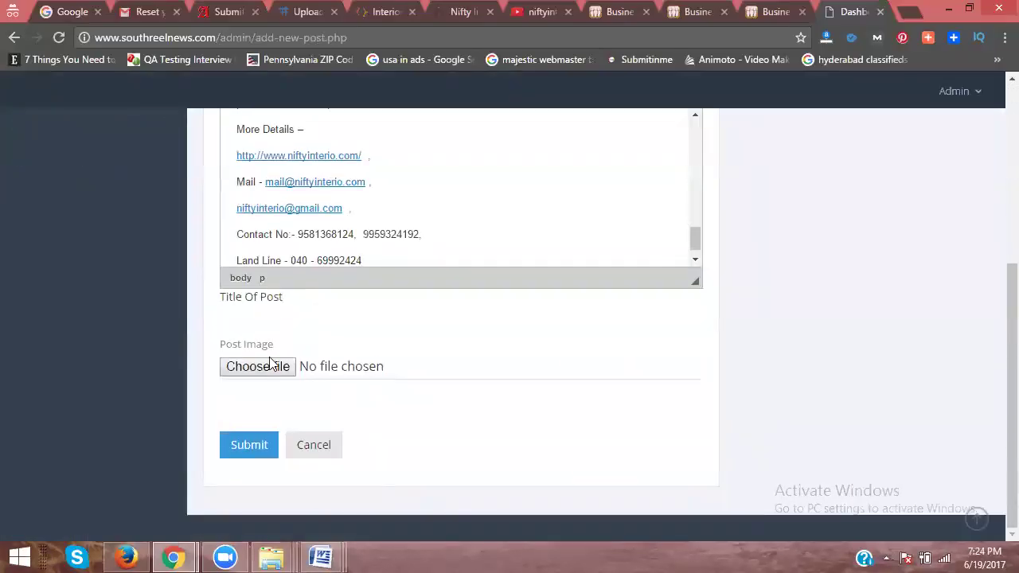
{"action": "left_click", "coordinate": [271, 365]}
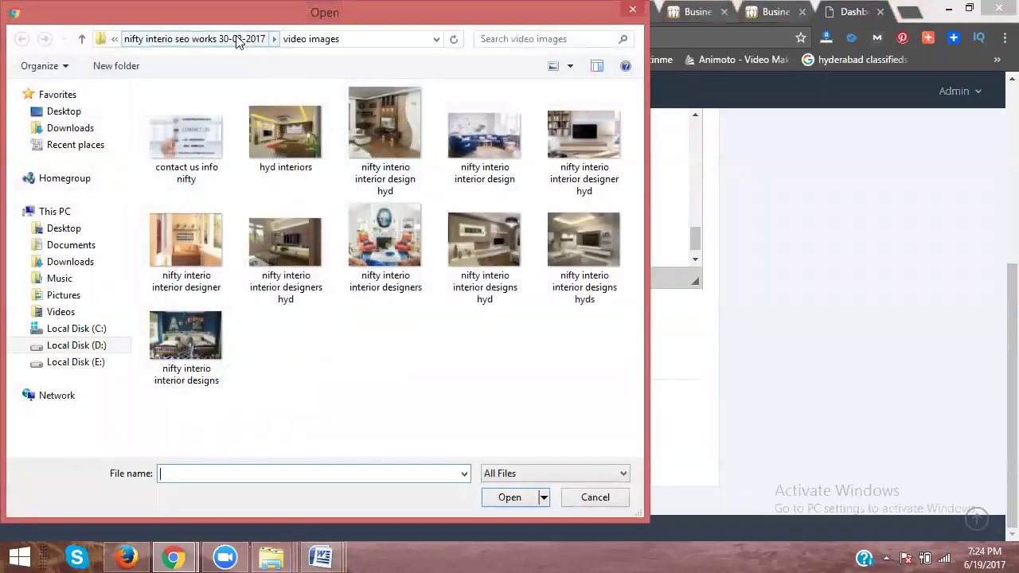
{"action": "left_click", "coordinate": [237, 41]}
{"action": "double_click", "coordinate": [202, 142]}
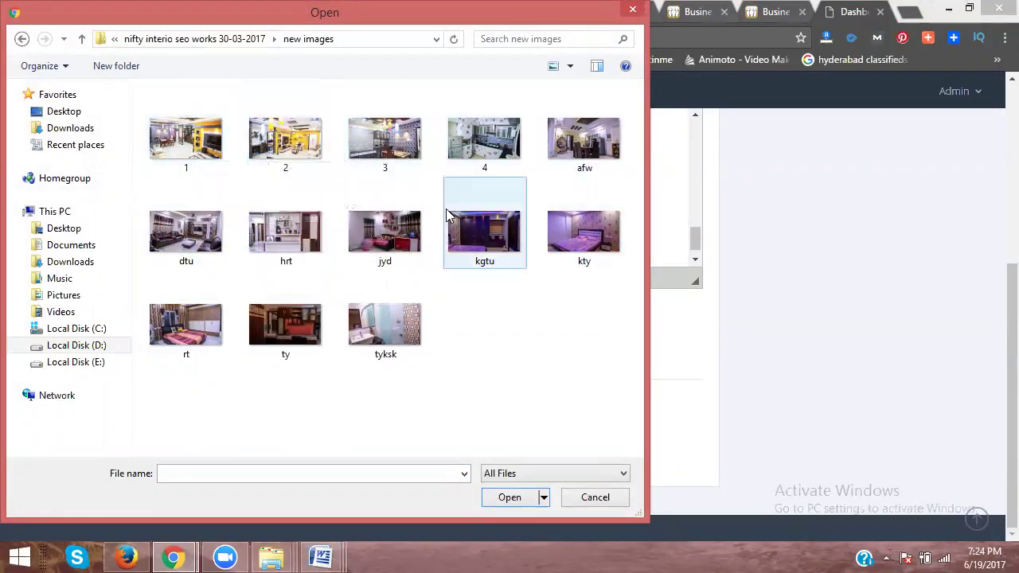
{"action": "left_click", "coordinate": [211, 239]}
{"action": "double_click", "coordinate": [211, 239]}
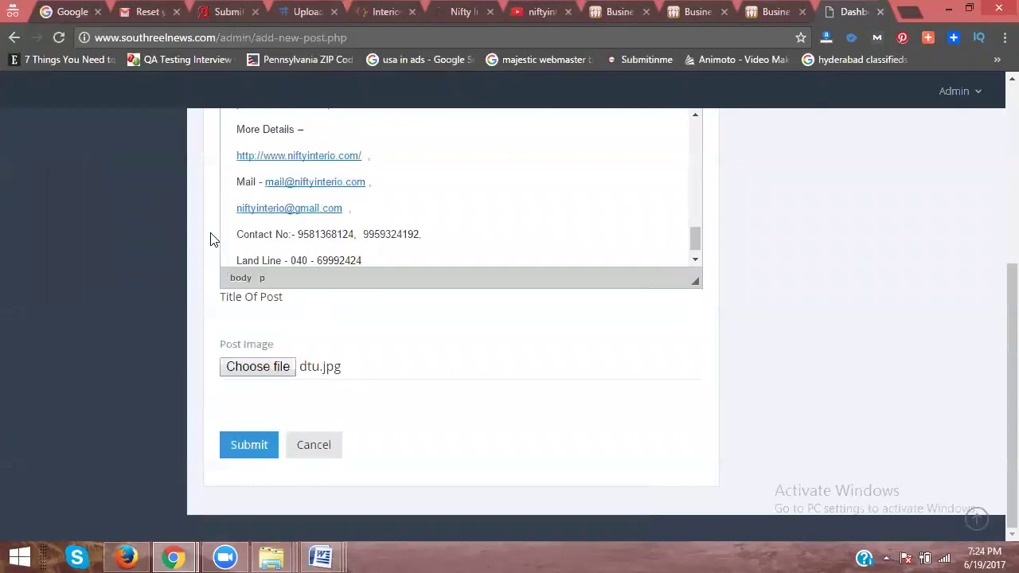
{"action": "left_click", "coordinate": [256, 450]}
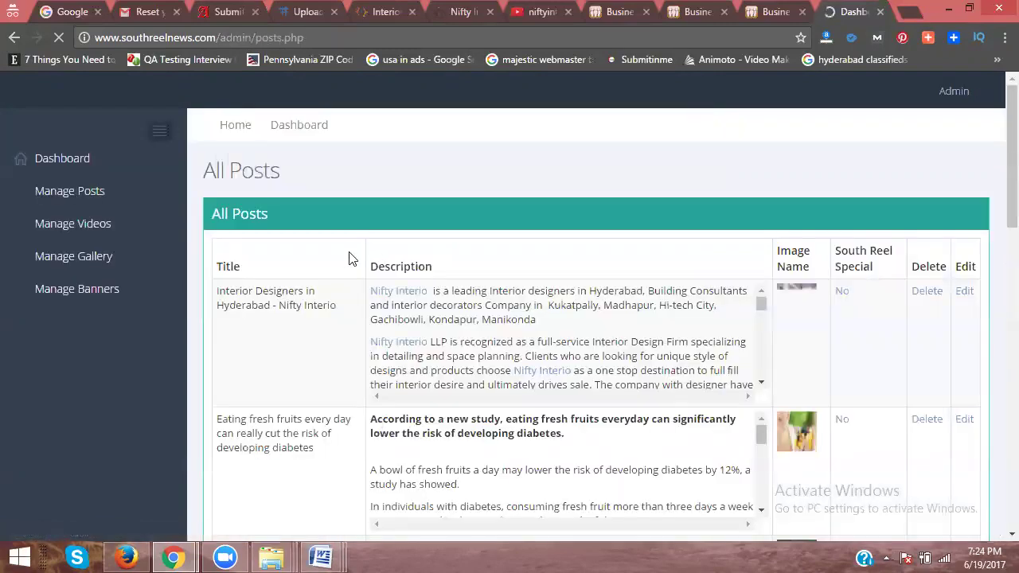
{"action": "left_click", "coordinate": [909, 12]}
Step: Load the southreelnews.com home page in the new tab
{"action": "type", "text": "southreelnews.com"}
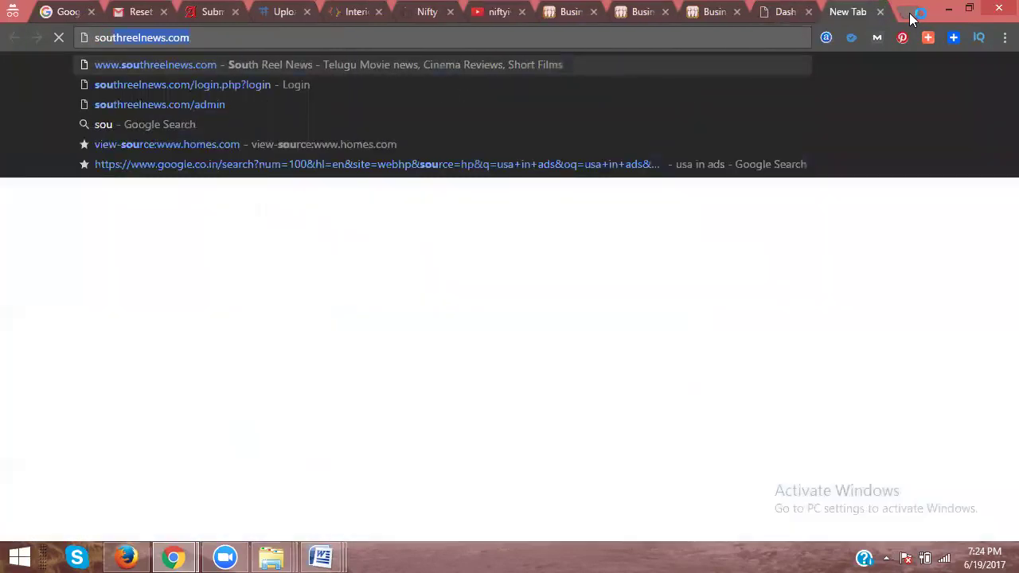
{"action": "key", "text": "Return"}
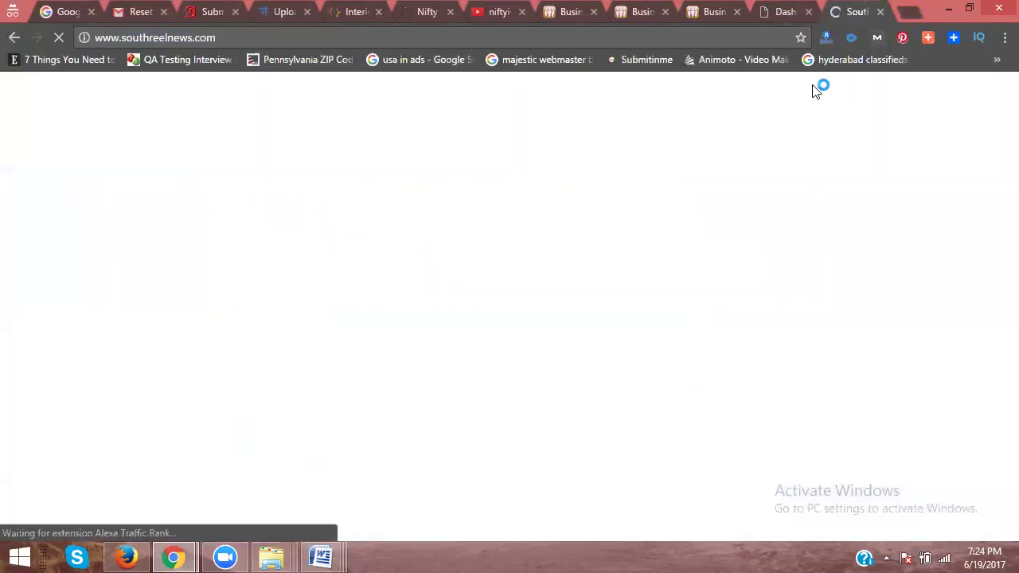
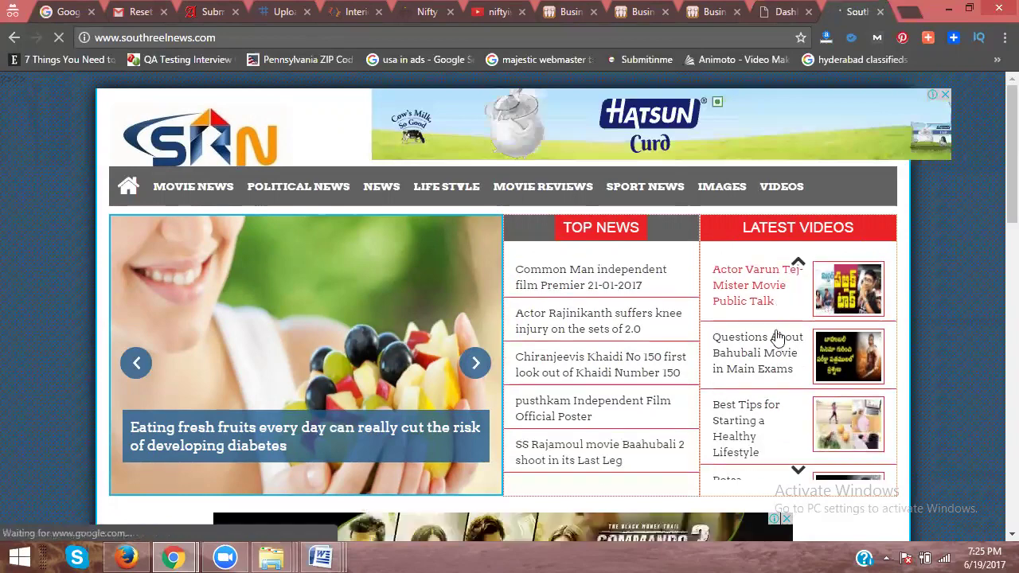
Step: From General News, open the 'Interior Designers in Hyderabad - Nifty Interio' article and scroll through it
{"action": "scroll", "coordinate": [674, 250], "scroll_direction": "down", "scroll_amount": 12}
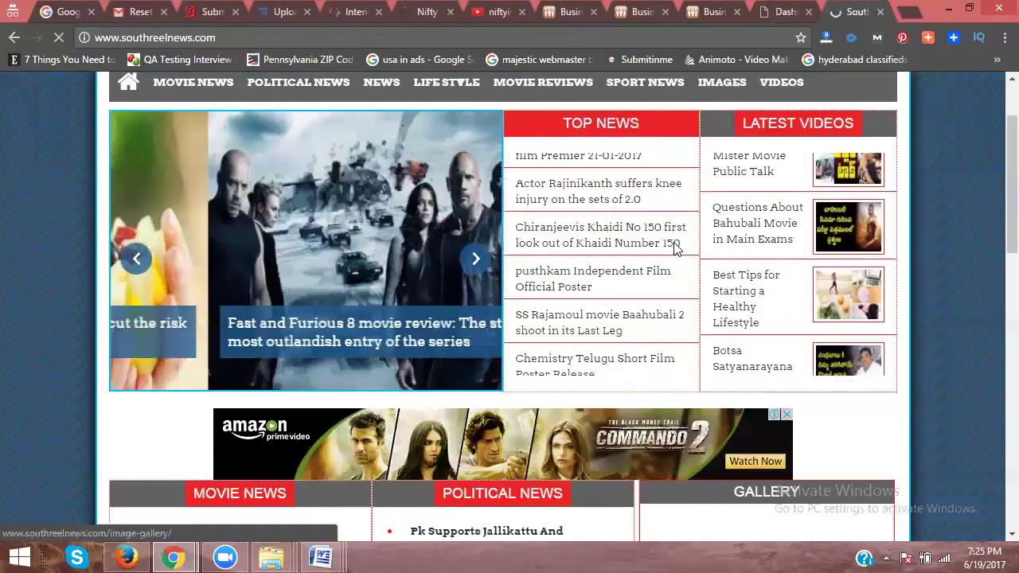
{"action": "scroll", "coordinate": [673, 253], "scroll_direction": "down", "scroll_amount": 2}
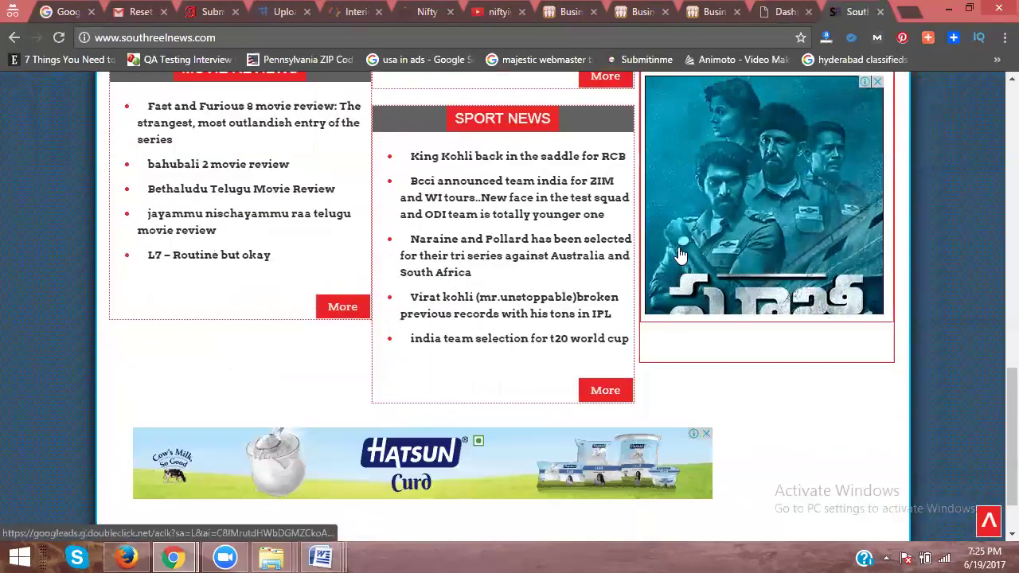
{"action": "scroll", "coordinate": [629, 299], "scroll_direction": "up", "scroll_amount": 6}
{"action": "scroll", "coordinate": [624, 301], "scroll_direction": "up", "scroll_amount": 2}
{"action": "scroll", "coordinate": [625, 301], "scroll_direction": "down", "scroll_amount": 5}
{"action": "scroll", "coordinate": [626, 299], "scroll_direction": "up", "scroll_amount": 15}
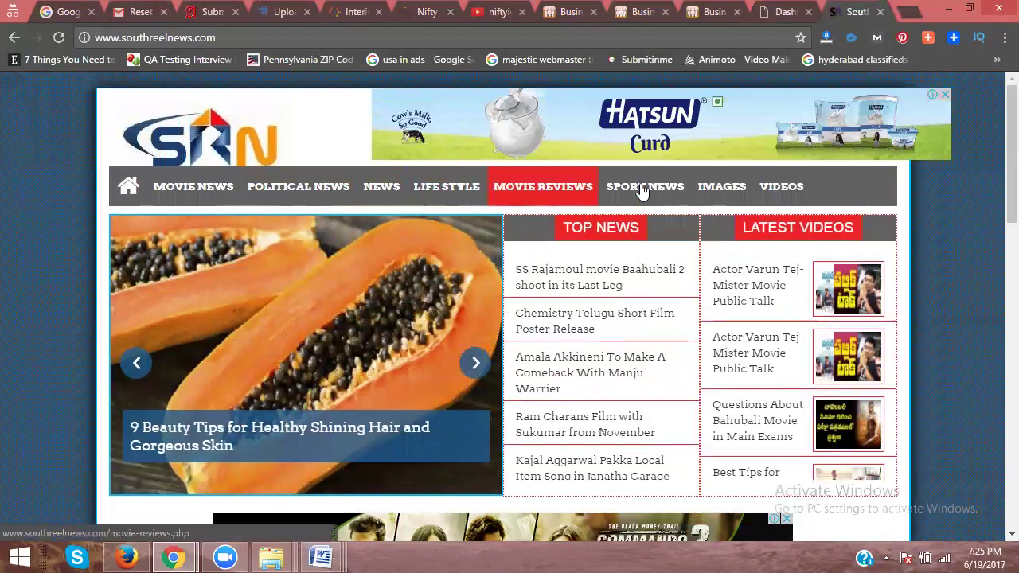
{"action": "left_click", "coordinate": [385, 191]}
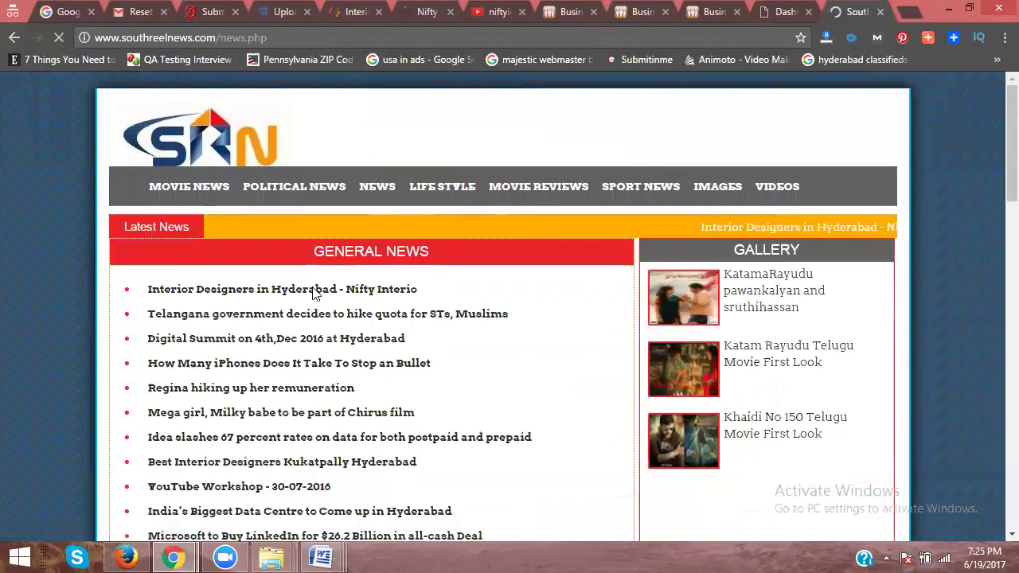
{"action": "left_click", "coordinate": [320, 291]}
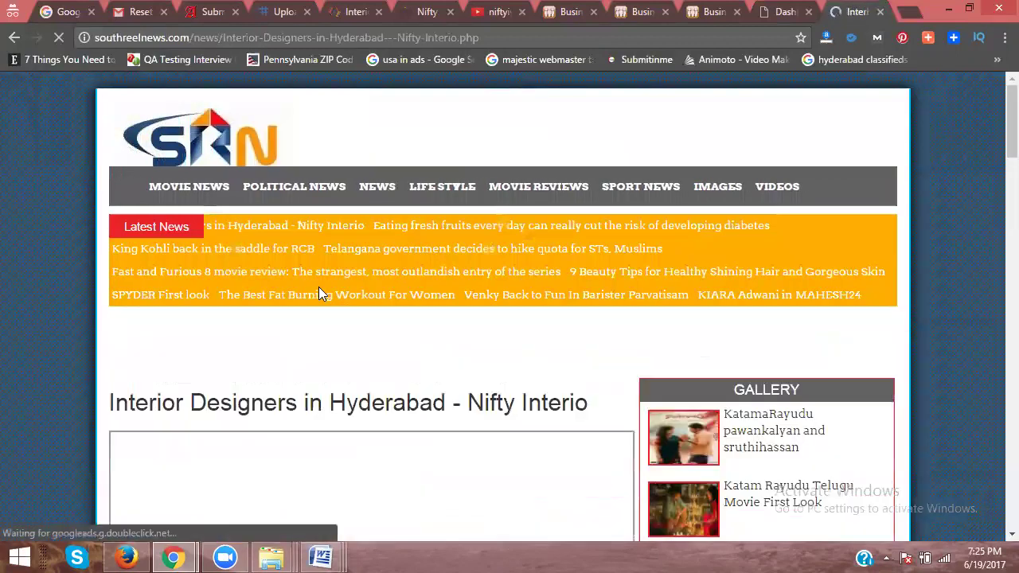
{"action": "scroll", "coordinate": [318, 294], "scroll_direction": "down", "scroll_amount": 5}
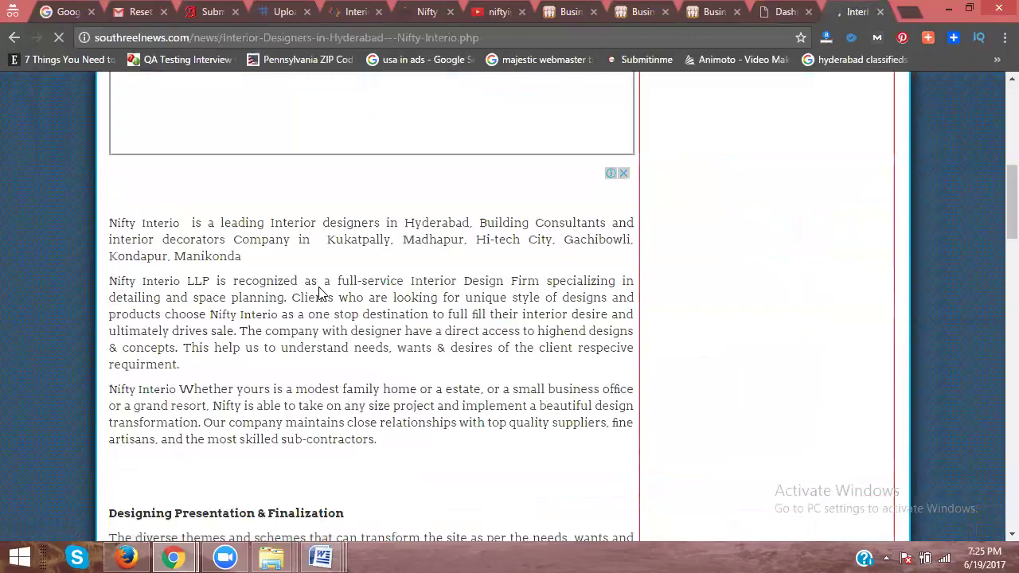
{"action": "scroll", "coordinate": [318, 295], "scroll_direction": "down", "scroll_amount": 1}
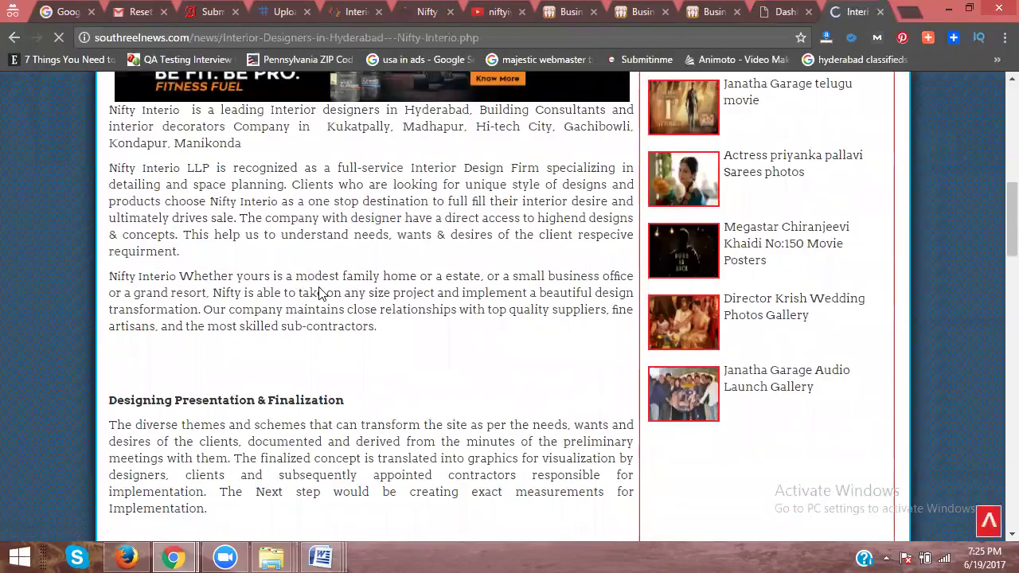
{"action": "scroll", "coordinate": [319, 293], "scroll_direction": "down", "scroll_amount": 4}
{"action": "scroll", "coordinate": [302, 181], "scroll_direction": "down", "scroll_amount": 2}
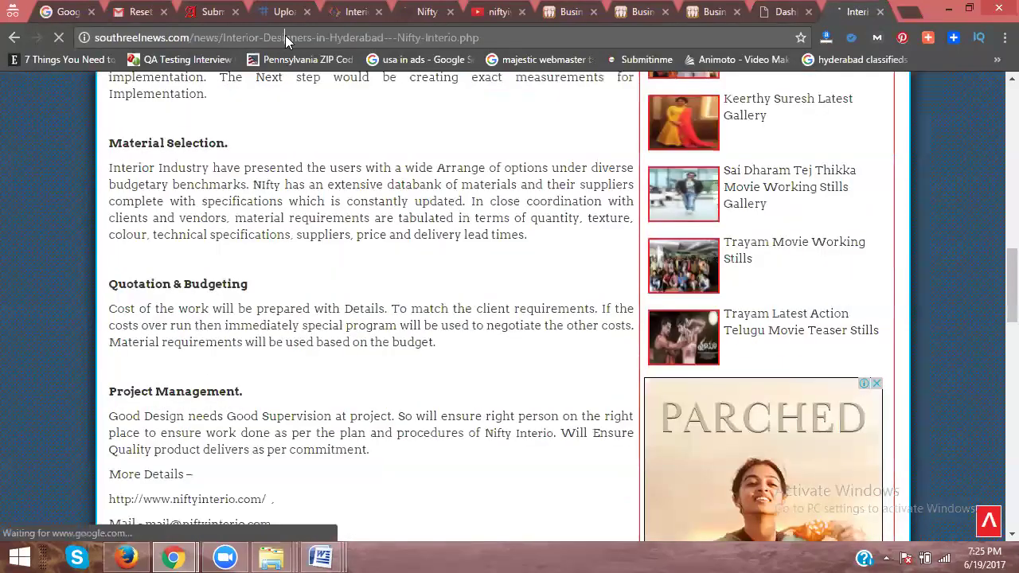
Step: Search Google for the pasted Nifty Interio article URL
{"action": "left_click", "coordinate": [70, 11]}
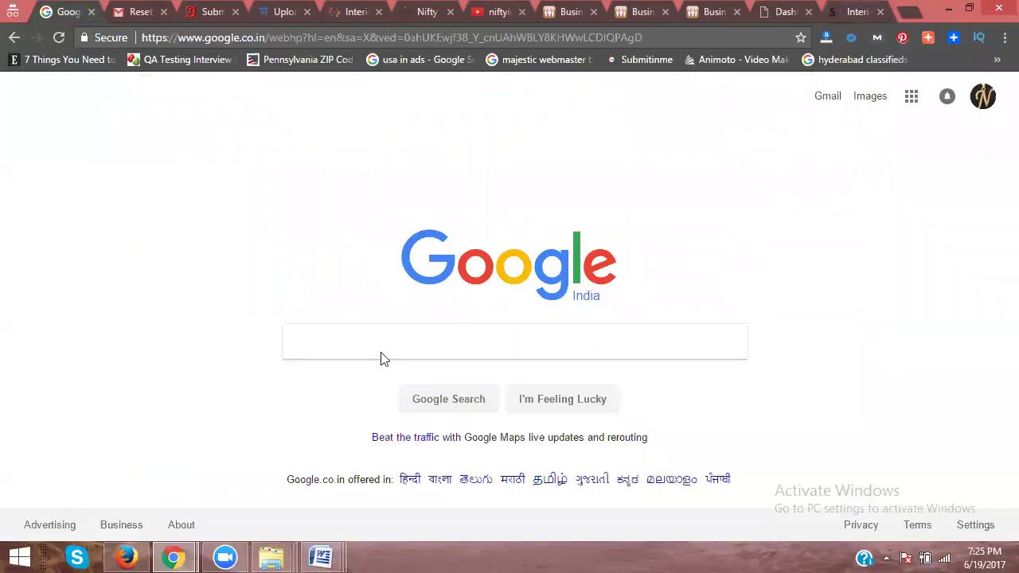
{"action": "key", "text": "ctrl+v"}
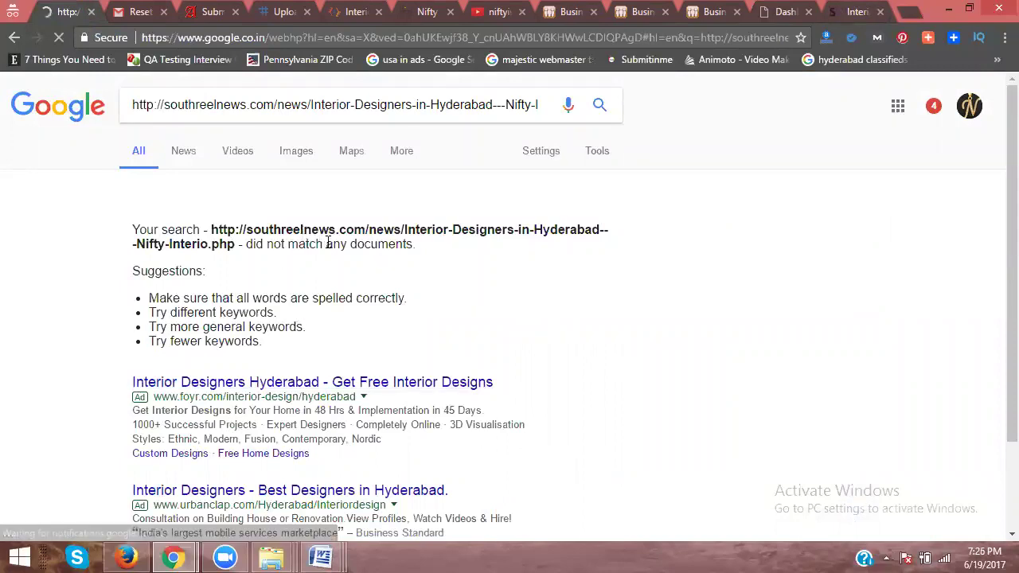
{"action": "left_click", "coordinate": [780, 14]}
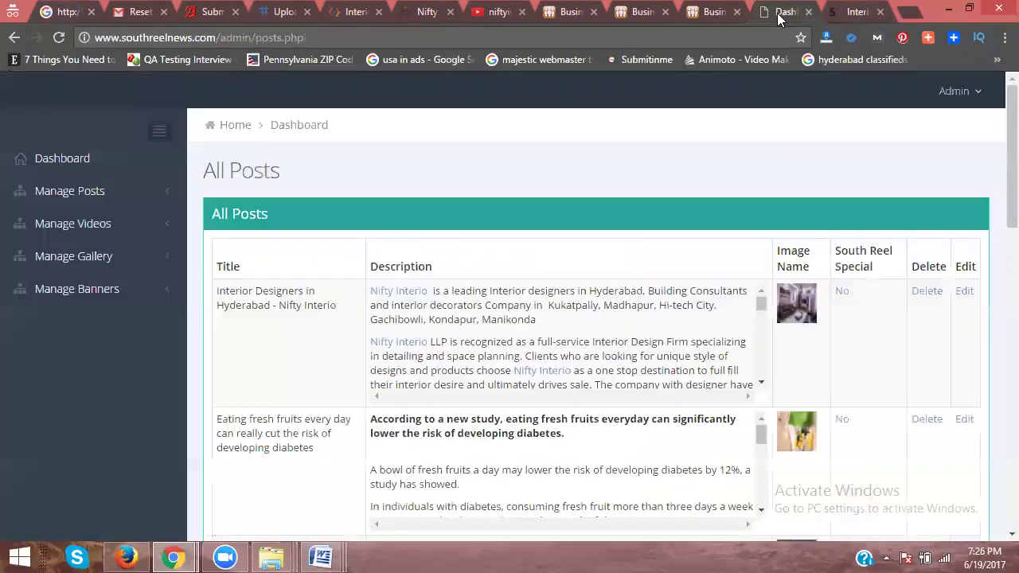
Step: Edit the Nifty Interio post and remove the dash from its title
{"action": "left_click", "coordinate": [964, 296]}
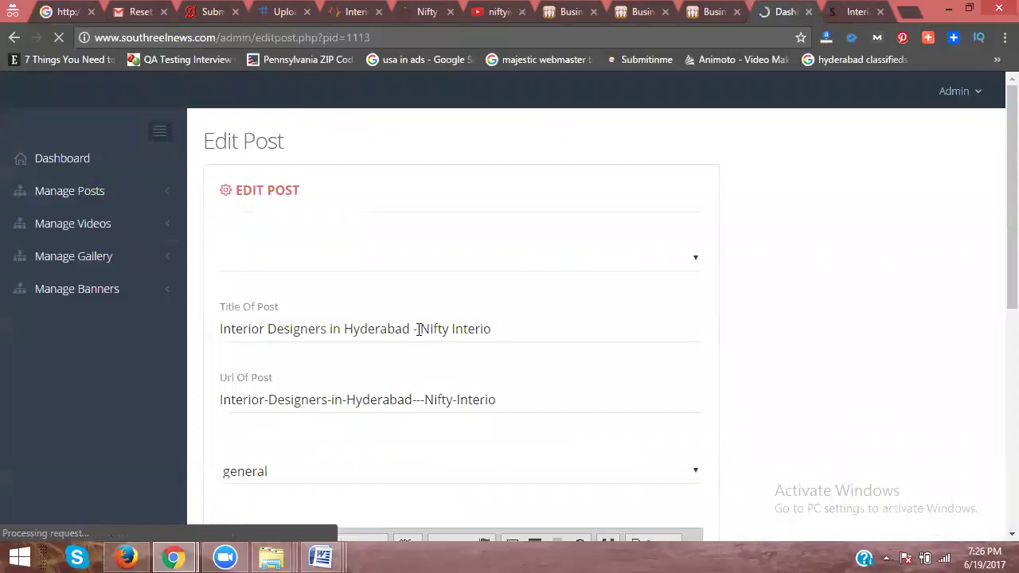
{"action": "left_click", "coordinate": [422, 329]}
{"action": "key", "text": "BackSpace"}
{"action": "key", "text": "BackSpace"}
{"action": "key", "text": "BackSpace"}
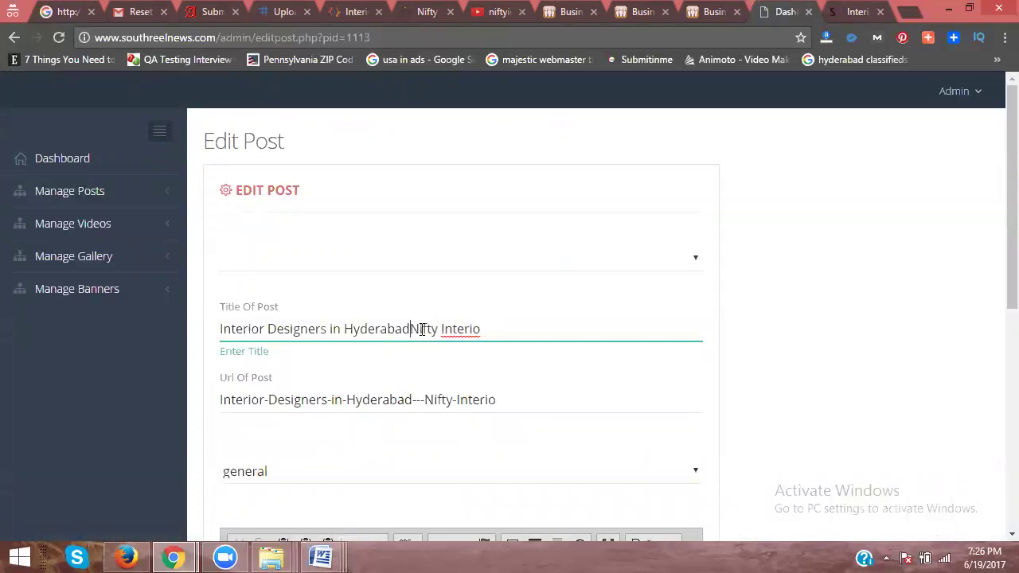
Step: Strip the extra dashes from the post's URL slug and update the post
{"action": "scroll", "coordinate": [380, 312], "scroll_direction": "down", "scroll_amount": 2}
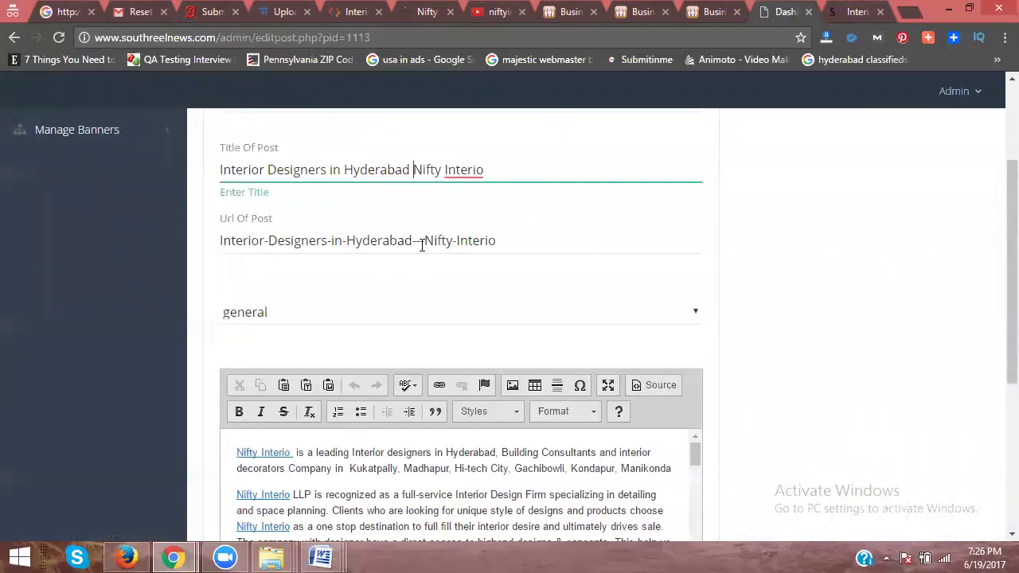
{"action": "left_click", "coordinate": [425, 240]}
{"action": "key", "text": "BackSpace"}
{"action": "key", "text": "BackSpace"}
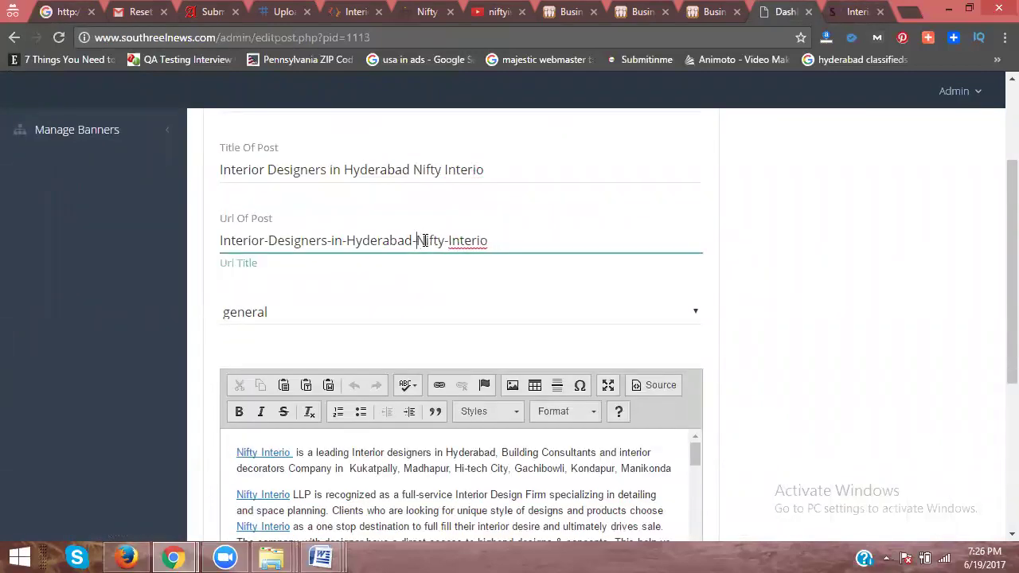
{"action": "scroll", "coordinate": [251, 335], "scroll_direction": "down", "scroll_amount": 4}
{"action": "left_click", "coordinate": [247, 444]}
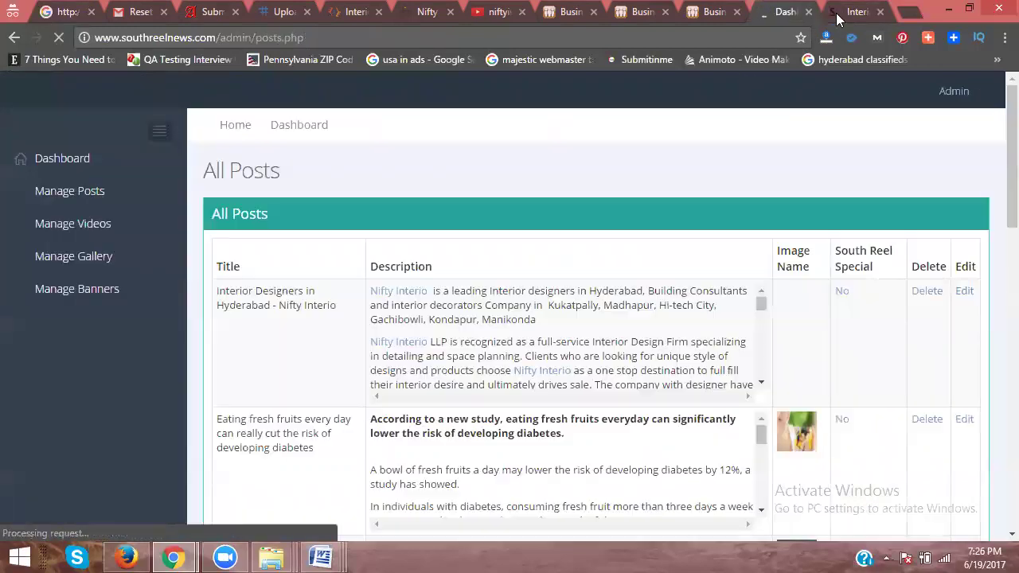
Step: Reload the article tab and reopen the Nifty Interio article from General News
{"action": "left_click", "coordinate": [838, 11]}
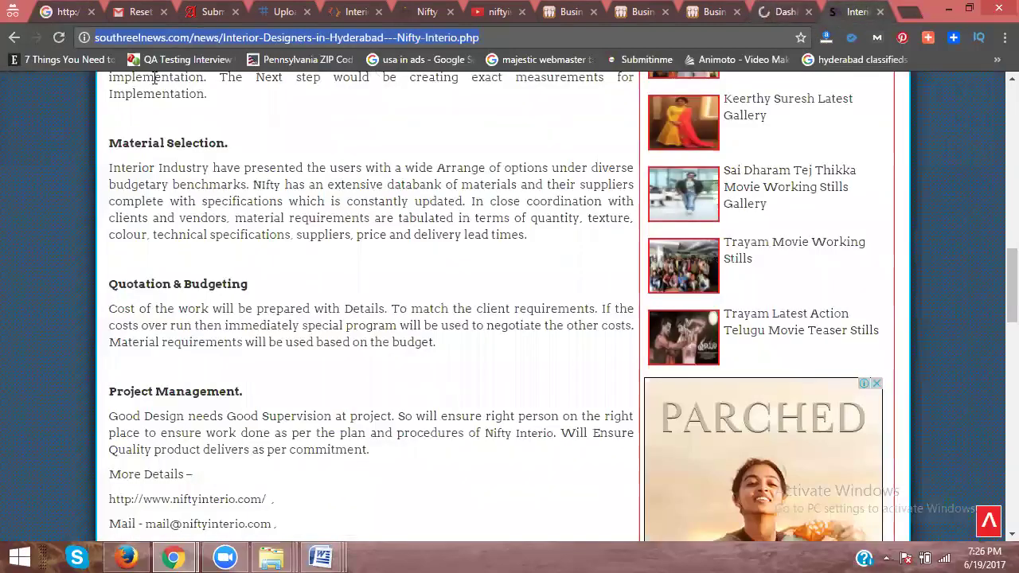
{"action": "left_click", "coordinate": [52, 39]}
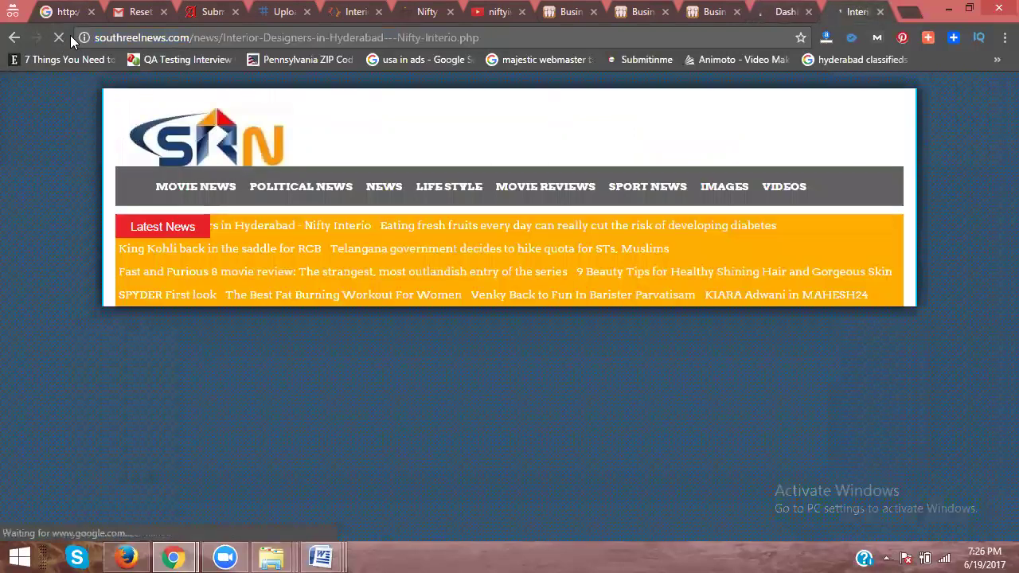
{"action": "scroll", "coordinate": [435, 208], "scroll_direction": "up", "scroll_amount": 10}
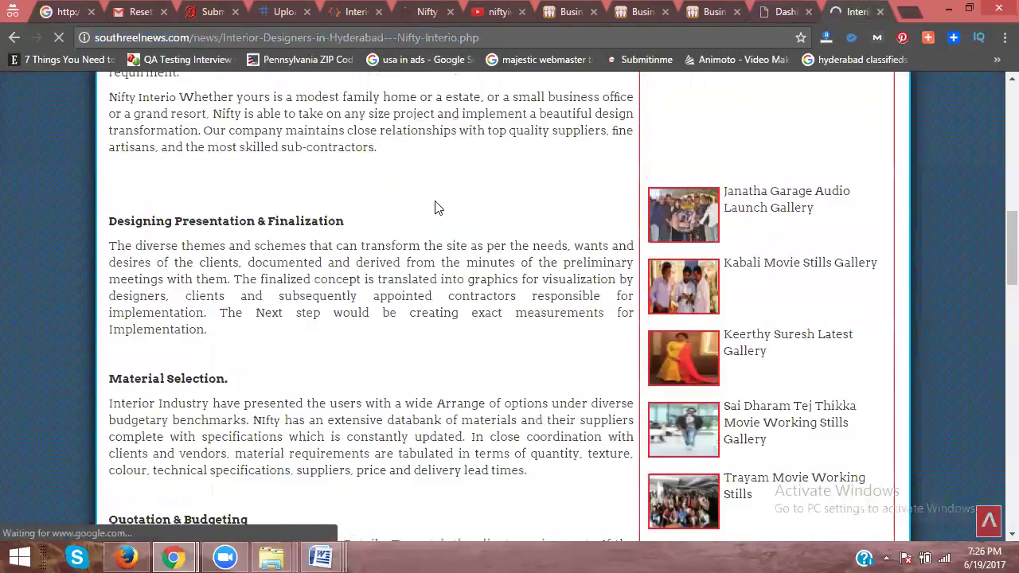
{"action": "scroll", "coordinate": [413, 195], "scroll_direction": "up", "scroll_amount": 1}
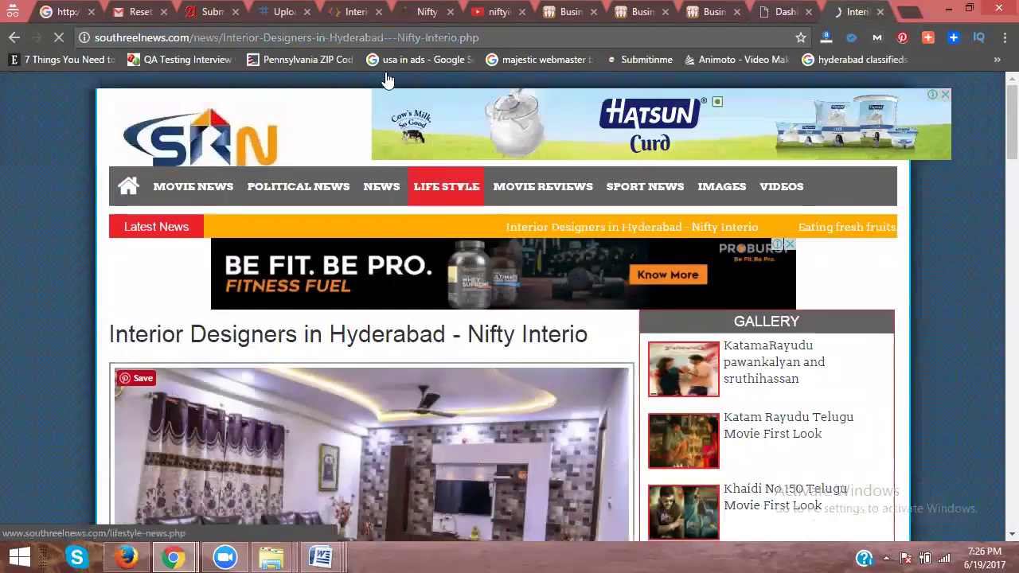
{"action": "left_click", "coordinate": [373, 190]}
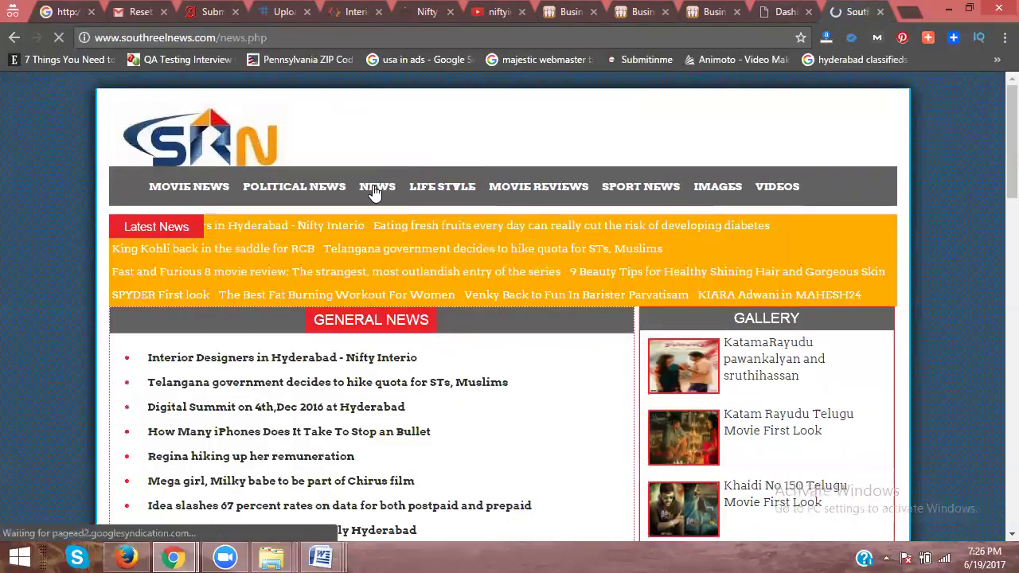
{"action": "left_click", "coordinate": [355, 296]}
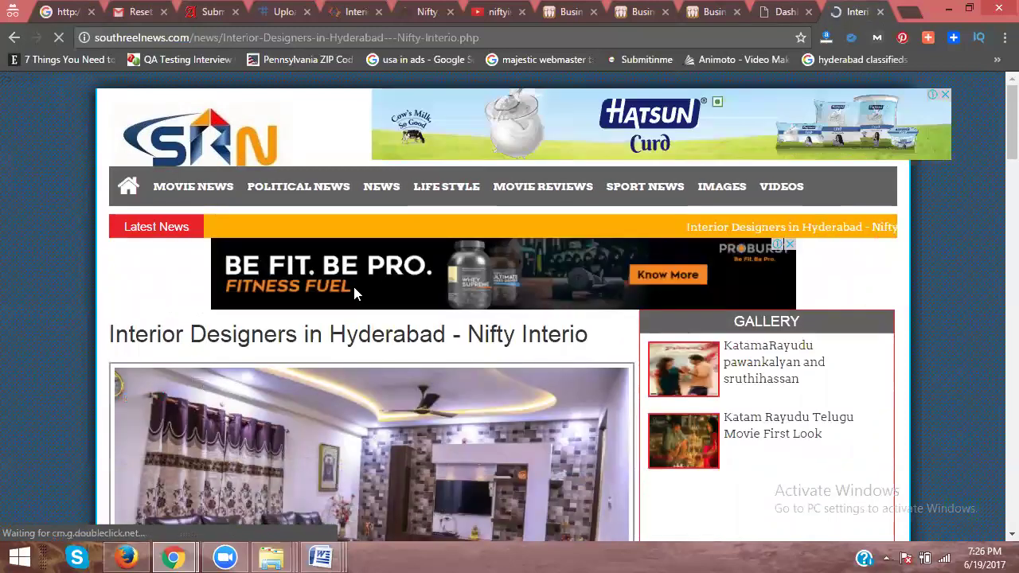
Step: Compare the admin All Posts list with the live article, then scroll to More Details
{"action": "left_click", "coordinate": [785, 9]}
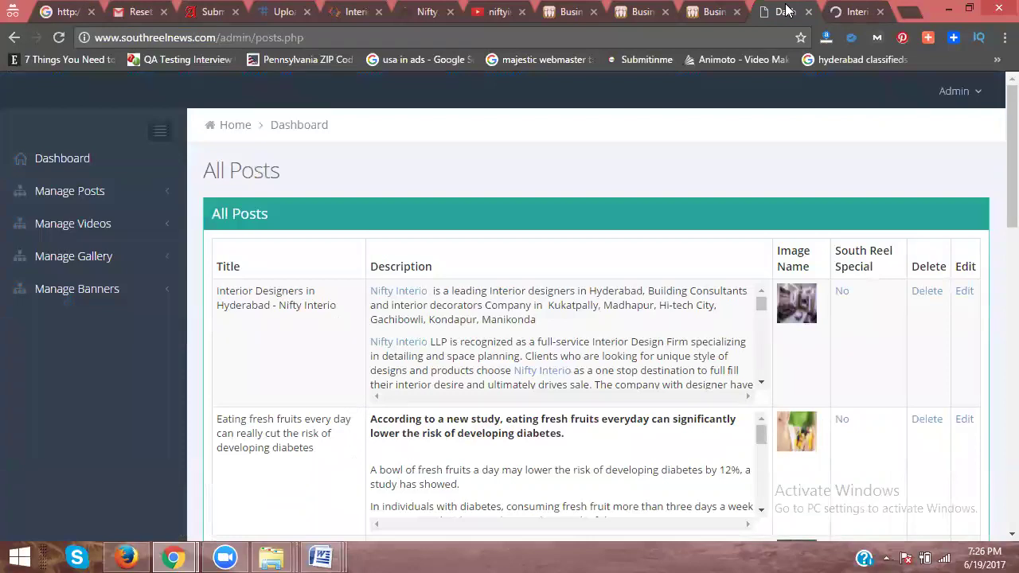
{"action": "left_click", "coordinate": [848, 18]}
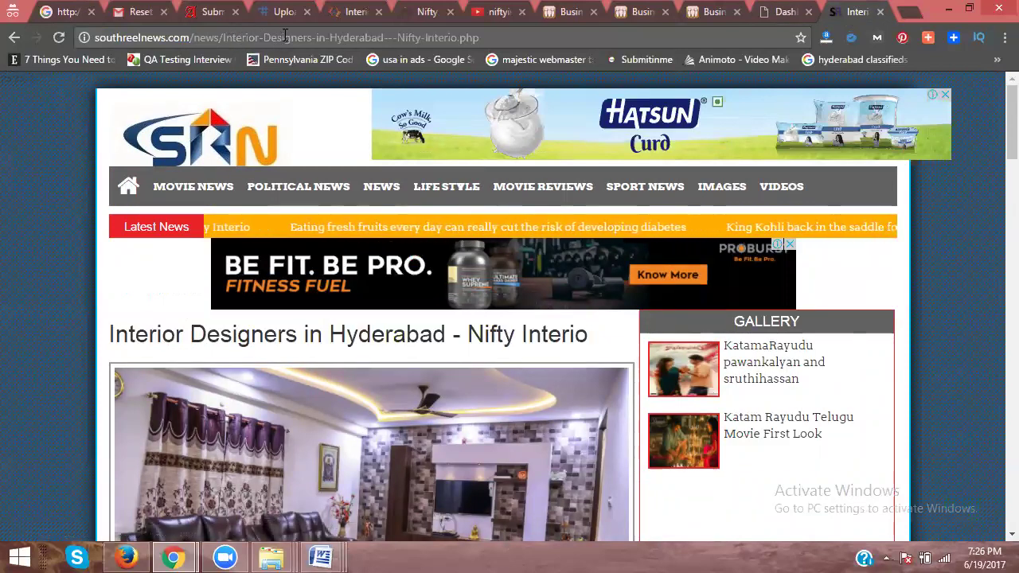
{"action": "left_click", "coordinate": [784, 12]}
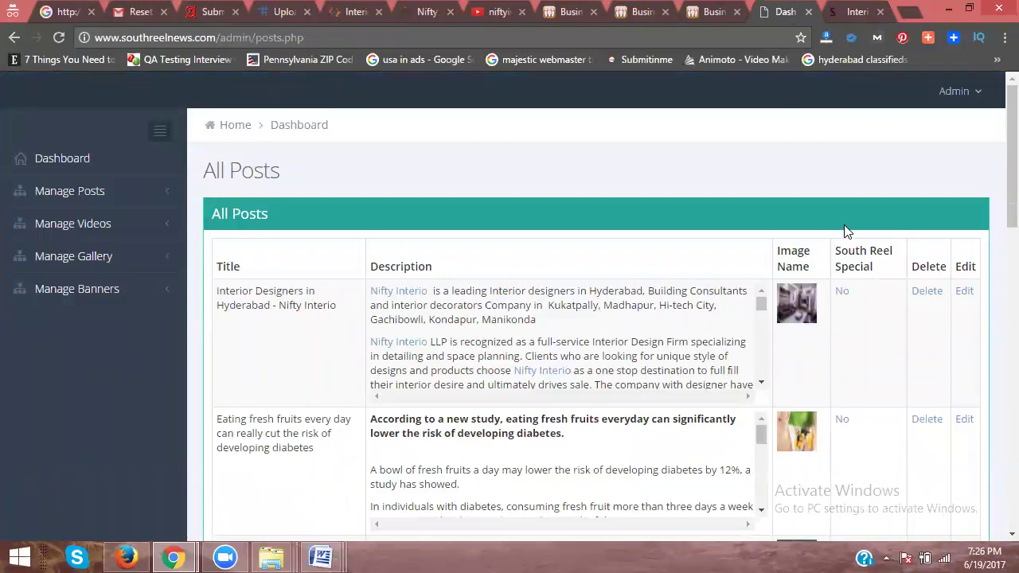
{"action": "left_click", "coordinate": [842, 12]}
{"action": "scroll", "coordinate": [526, 263], "scroll_direction": "down", "scroll_amount": 10}
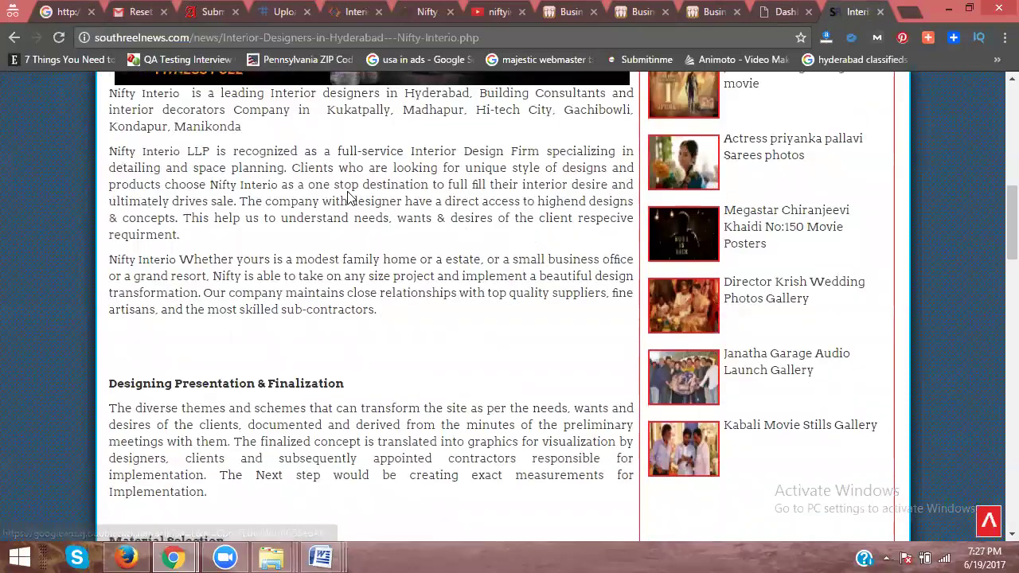
{"action": "scroll", "coordinate": [279, 200], "scroll_direction": "down", "scroll_amount": 7}
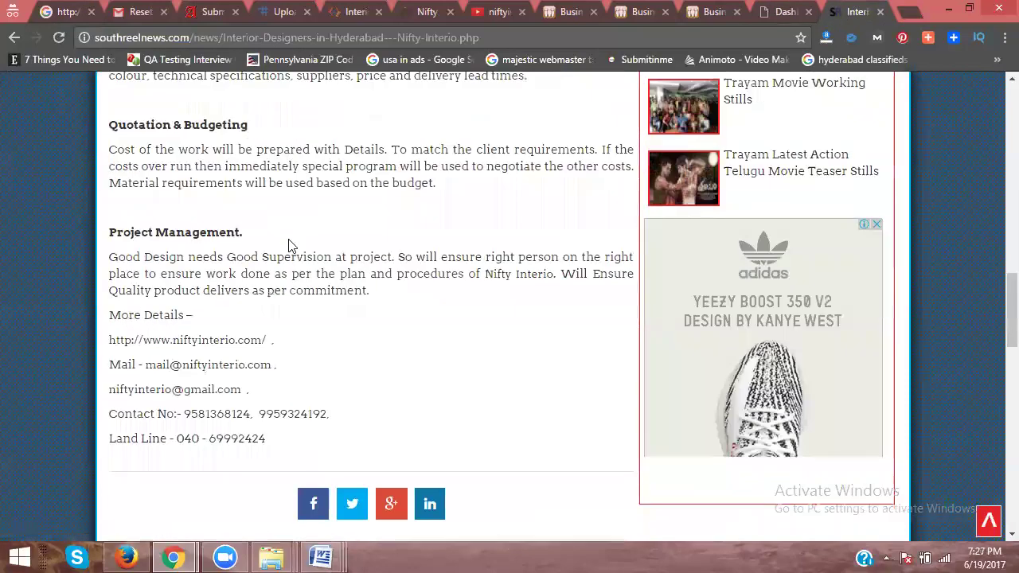
{"action": "scroll", "coordinate": [289, 245], "scroll_direction": "down", "scroll_amount": 3}
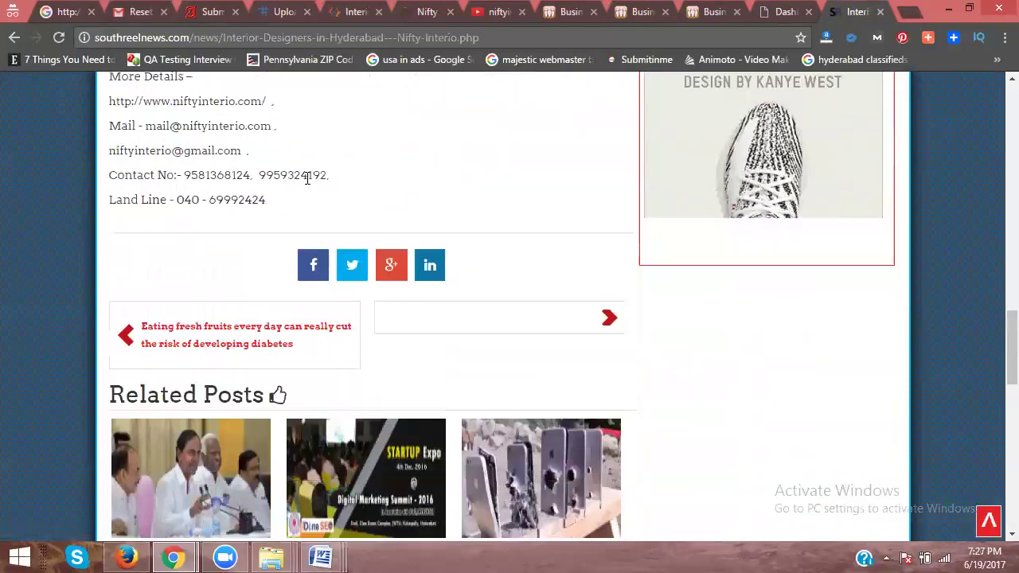
Step: Test both niftyinterio.com links in the article, then select the article's address
{"action": "left_click", "coordinate": [224, 105]}
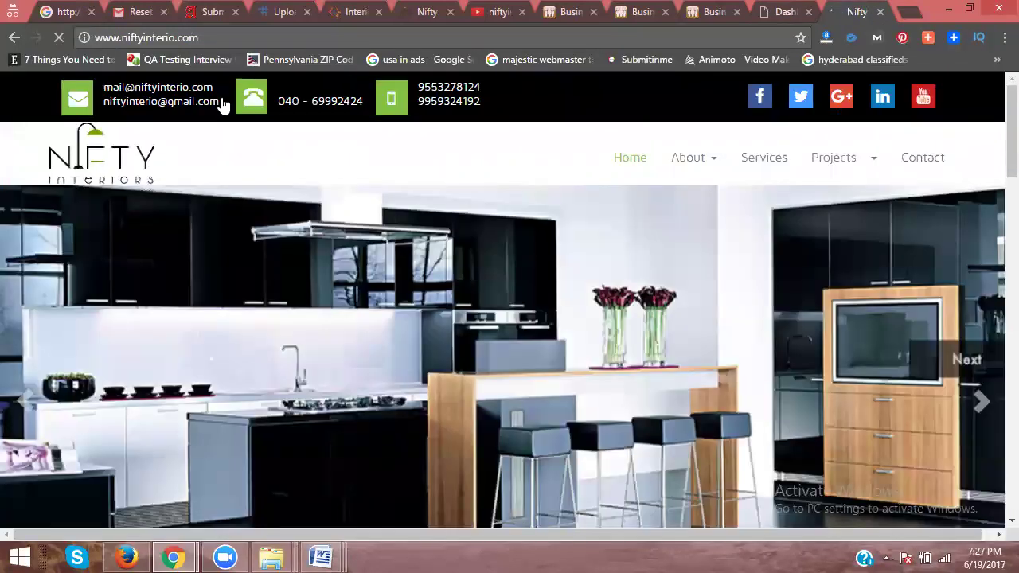
{"action": "left_click", "coordinate": [15, 38]}
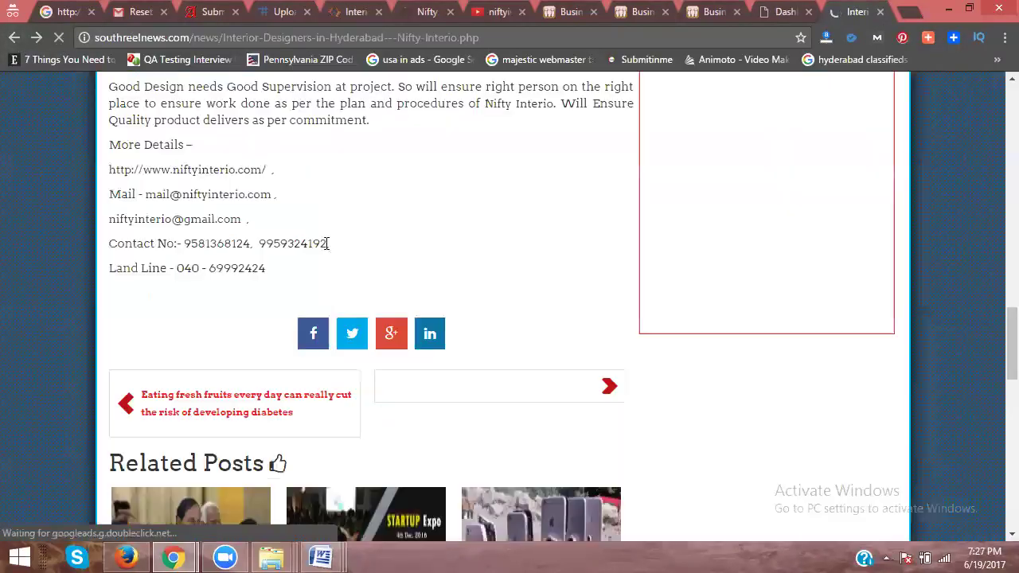
{"action": "scroll", "coordinate": [325, 244], "scroll_direction": "up", "scroll_amount": 8}
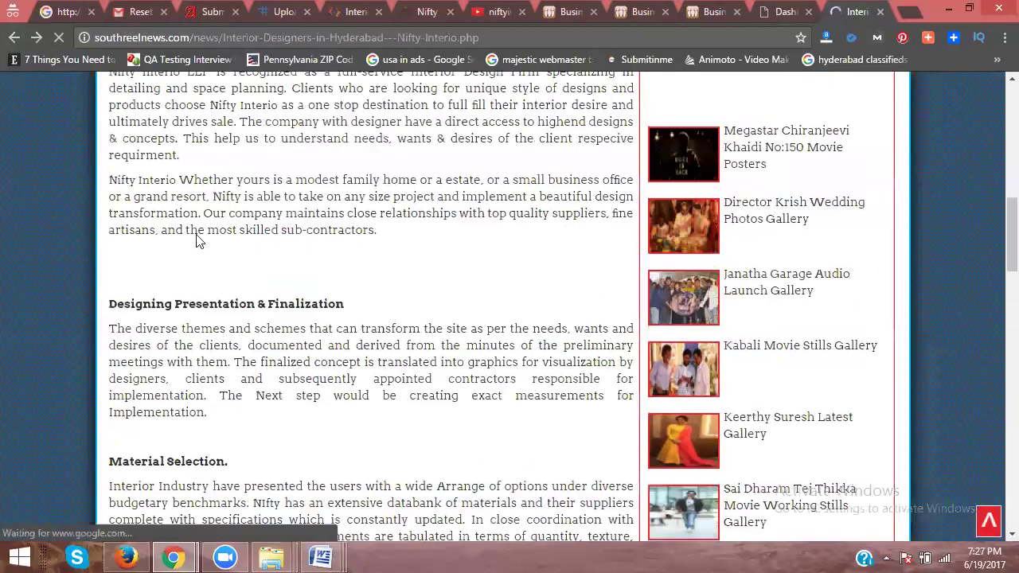
{"action": "scroll", "coordinate": [198, 233], "scroll_direction": "up", "scroll_amount": 2}
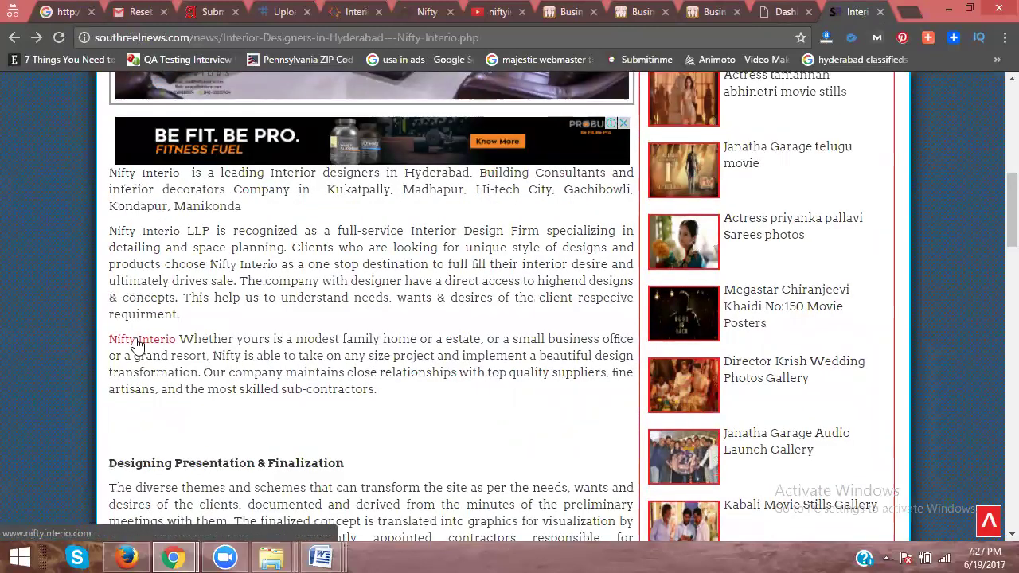
{"action": "left_click", "coordinate": [136, 342]}
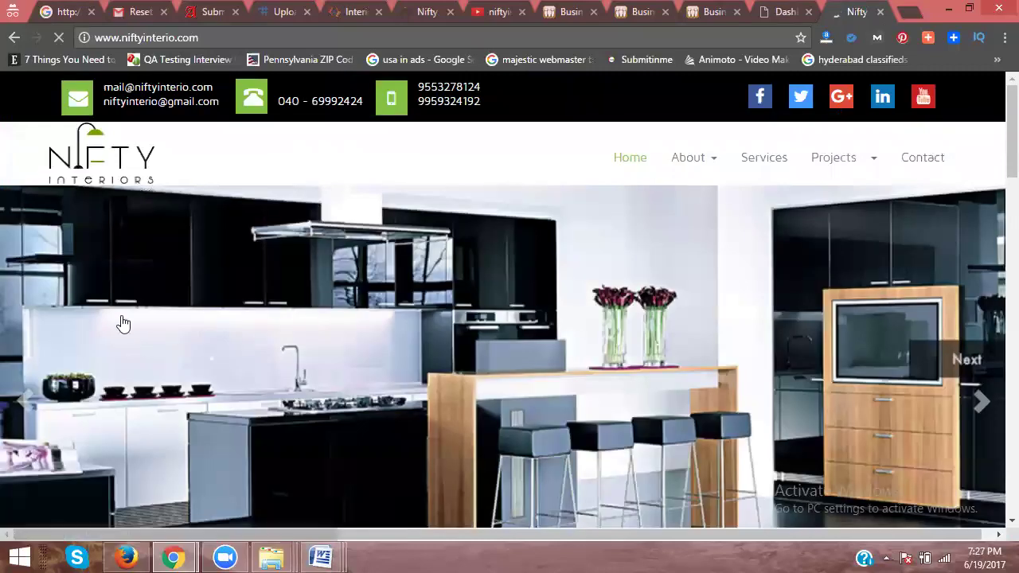
{"action": "left_click", "coordinate": [13, 38]}
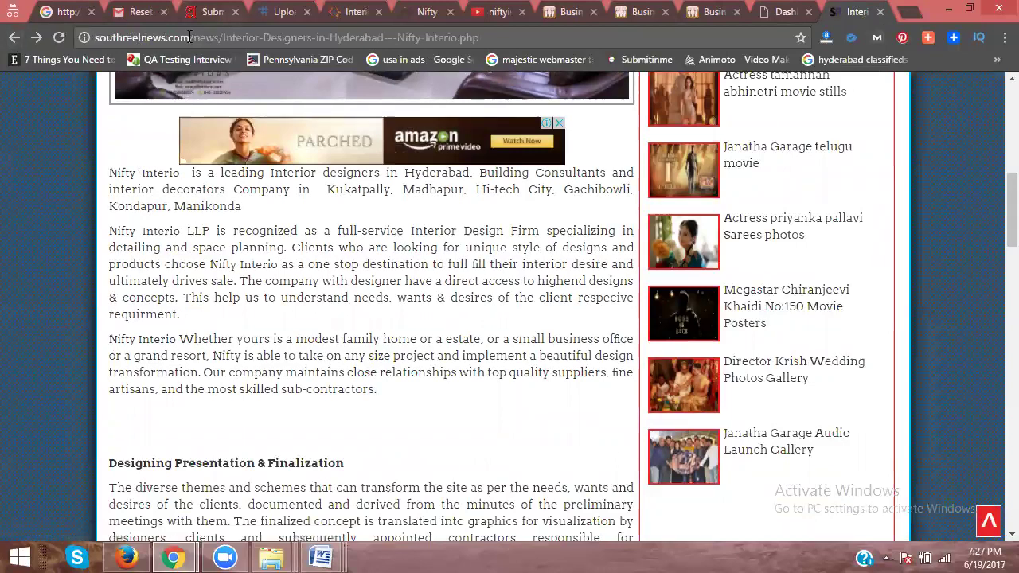
{"action": "left_click_drag", "start_coordinate": [195, 38], "coordinate": [481, 39]}
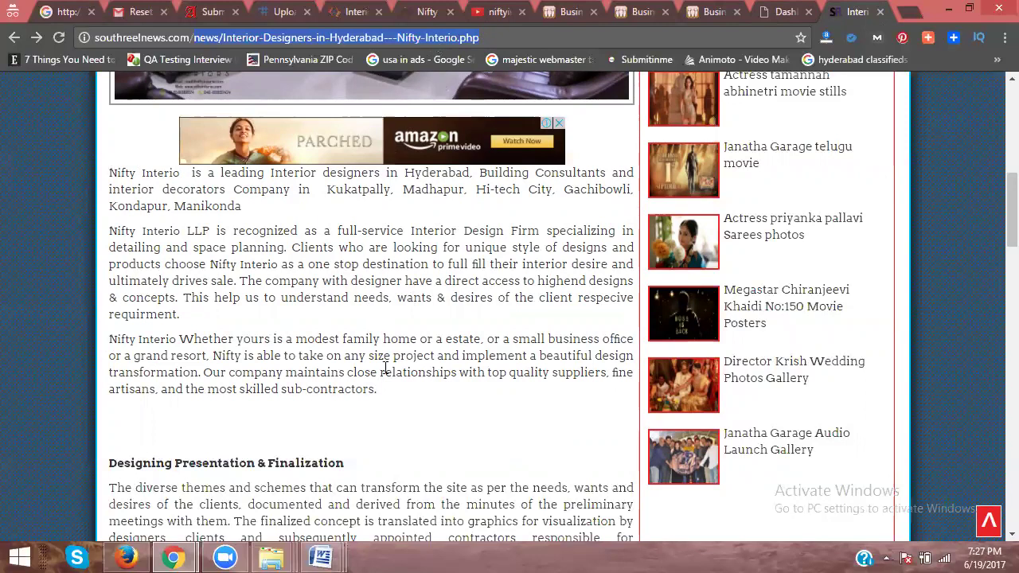
Step: Open the 'search engine submissions' document from the 'seo all links 10-02-2015' folder
{"action": "left_click", "coordinate": [261, 551]}
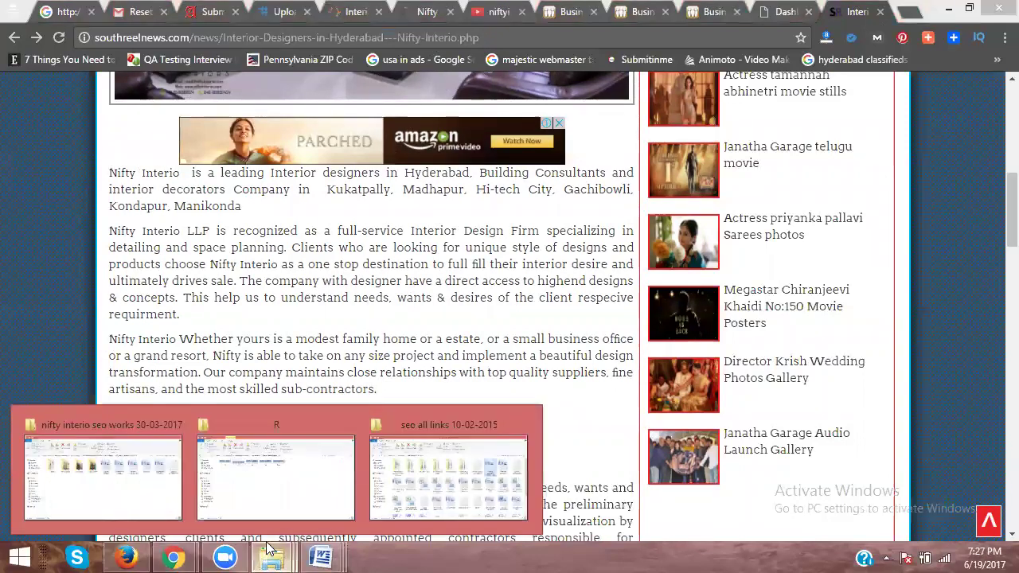
{"action": "left_click", "coordinate": [434, 505]}
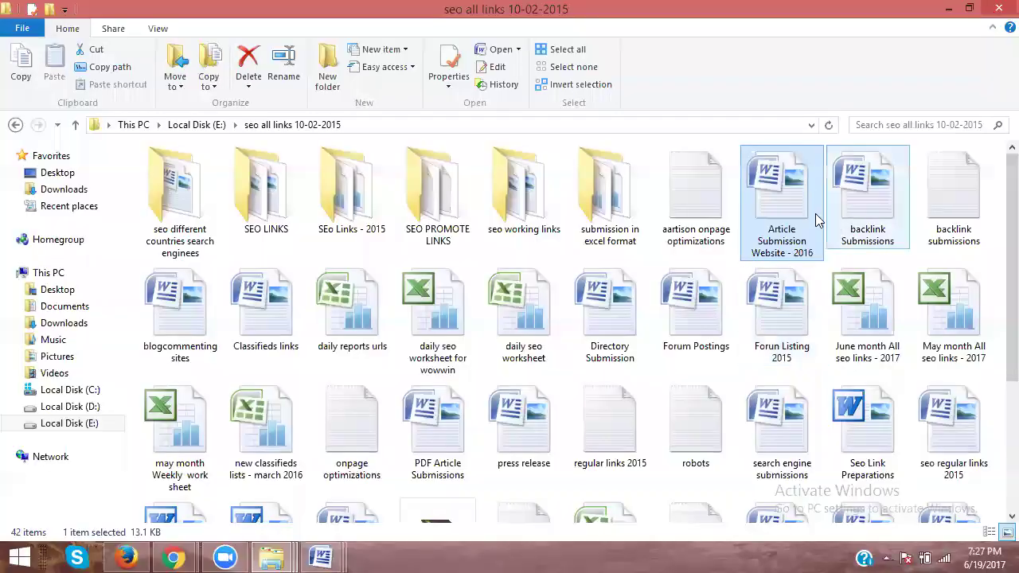
{"action": "scroll", "coordinate": [807, 262], "scroll_direction": "down", "scroll_amount": 3}
{"action": "left_click", "coordinate": [359, 358]}
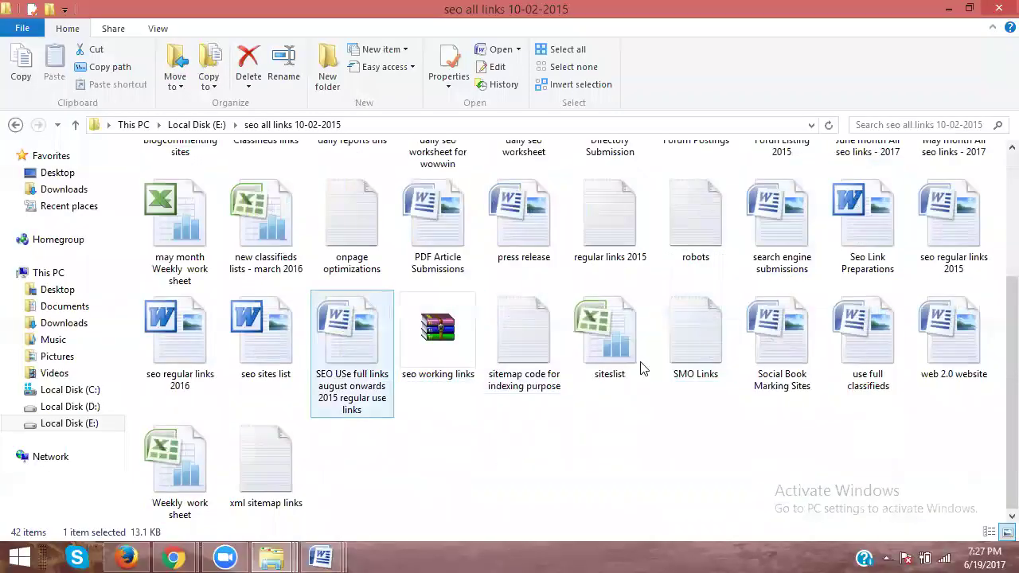
{"action": "left_click", "coordinate": [242, 381]}
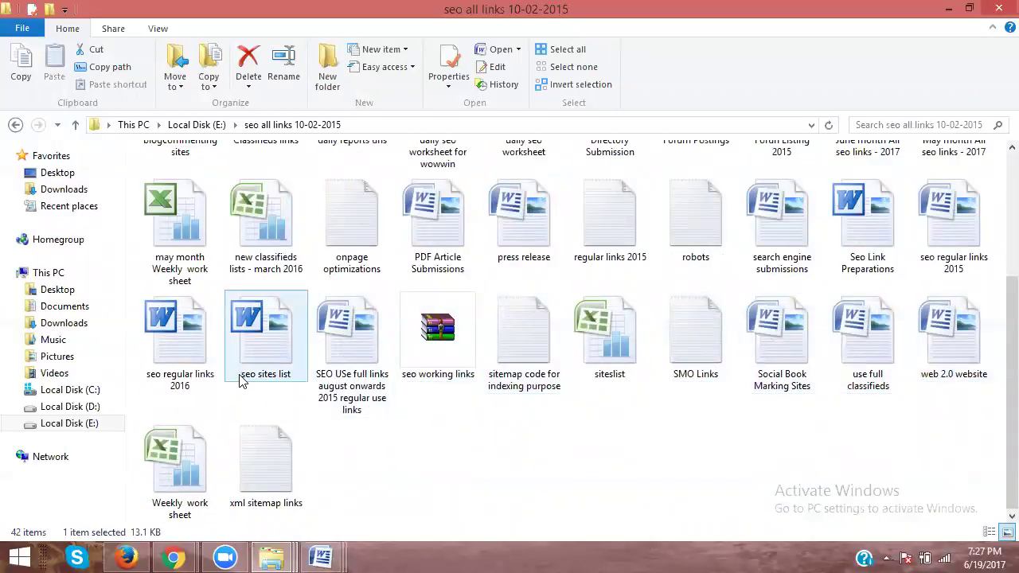
{"action": "double_click", "coordinate": [807, 255]}
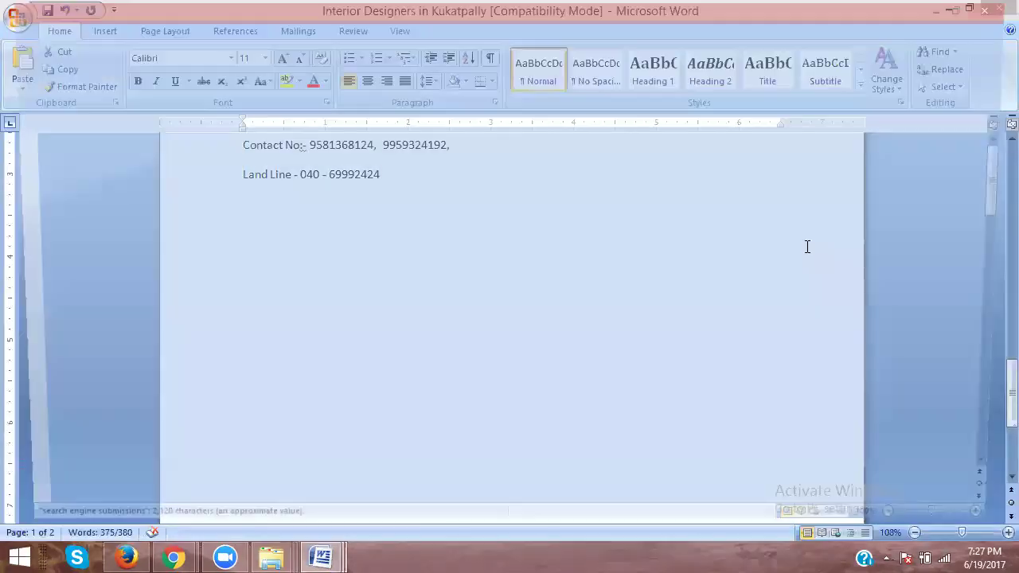
Step: Copy the Google submit-URL line and minimize the Word and Explorer windows
{"action": "left_click", "coordinate": [209, 272]}
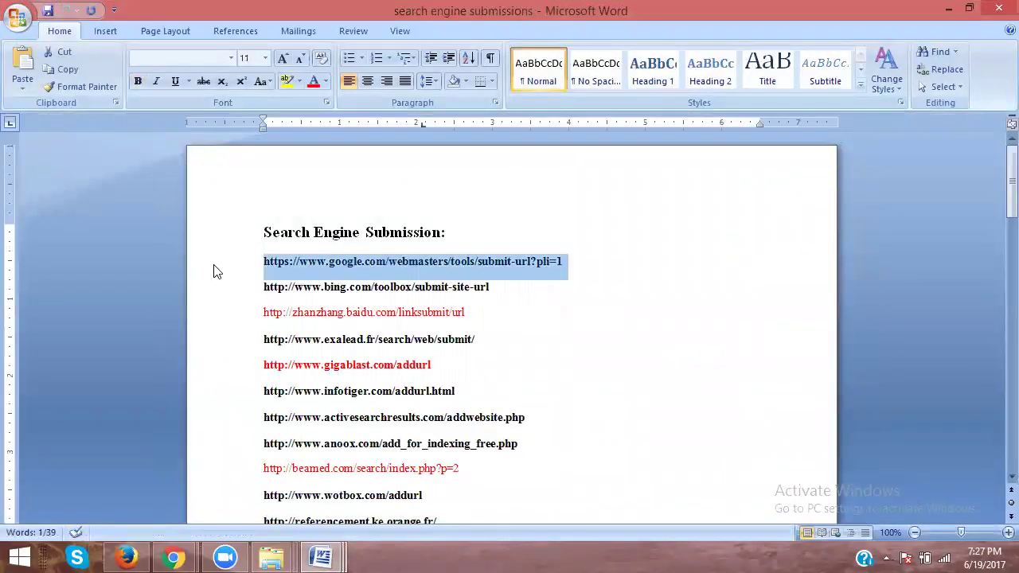
{"action": "key", "text": "alt+Tab"}
{"action": "left_click", "coordinate": [949, 10]}
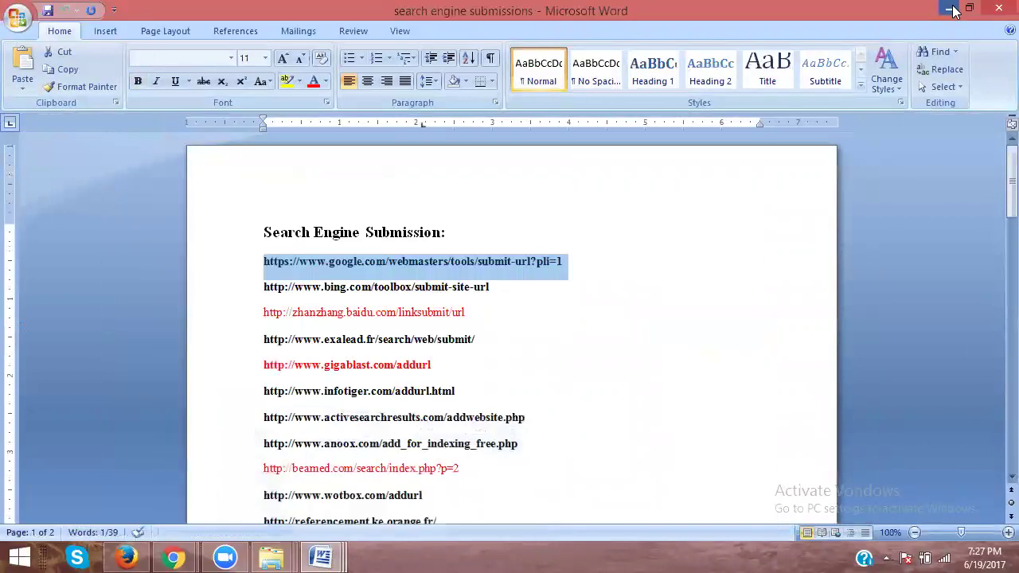
{"action": "left_click", "coordinate": [953, 10]}
{"action": "left_click", "coordinate": [953, 10]}
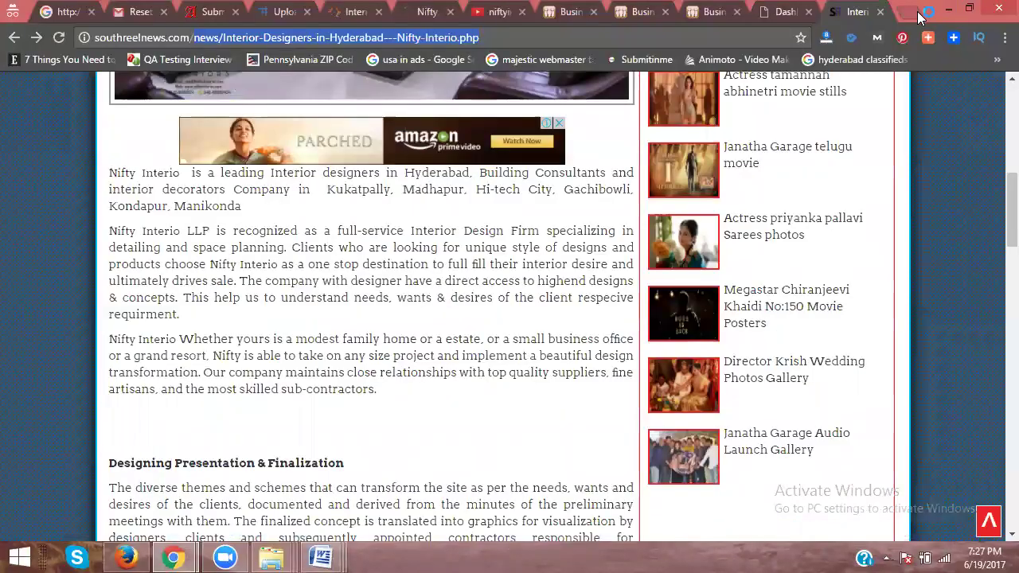
{"action": "left_click", "coordinate": [917, 11]}
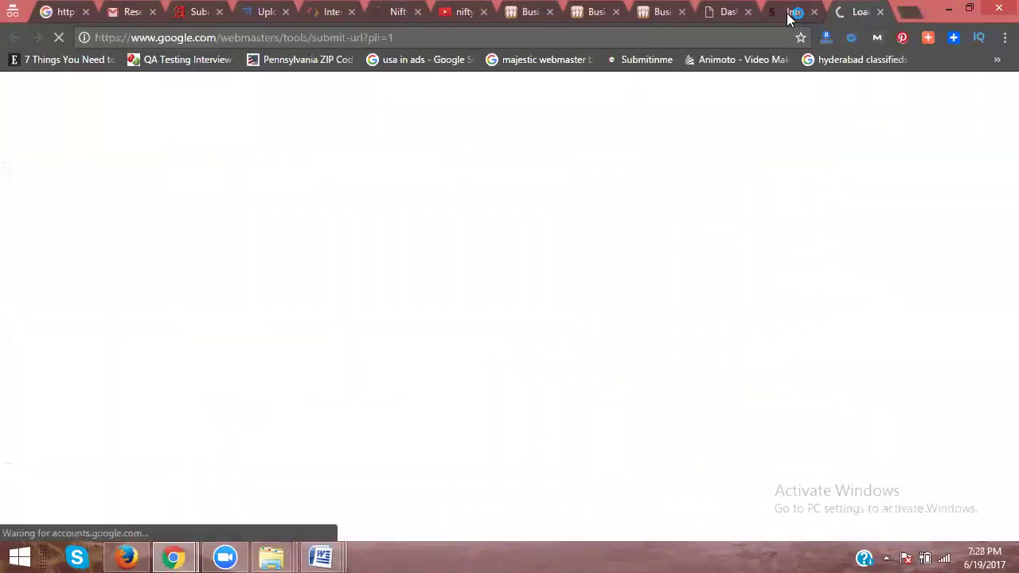
Step: Paste the Nifty Interio article address into the Search Console submit-URL field
{"action": "left_click", "coordinate": [790, 12]}
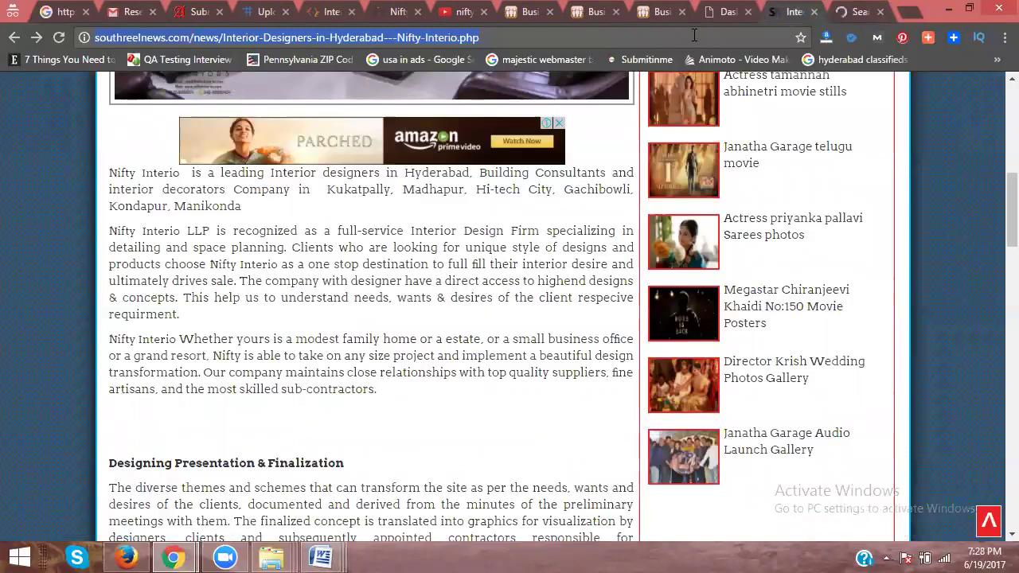
{"action": "left_click", "coordinate": [852, 16]}
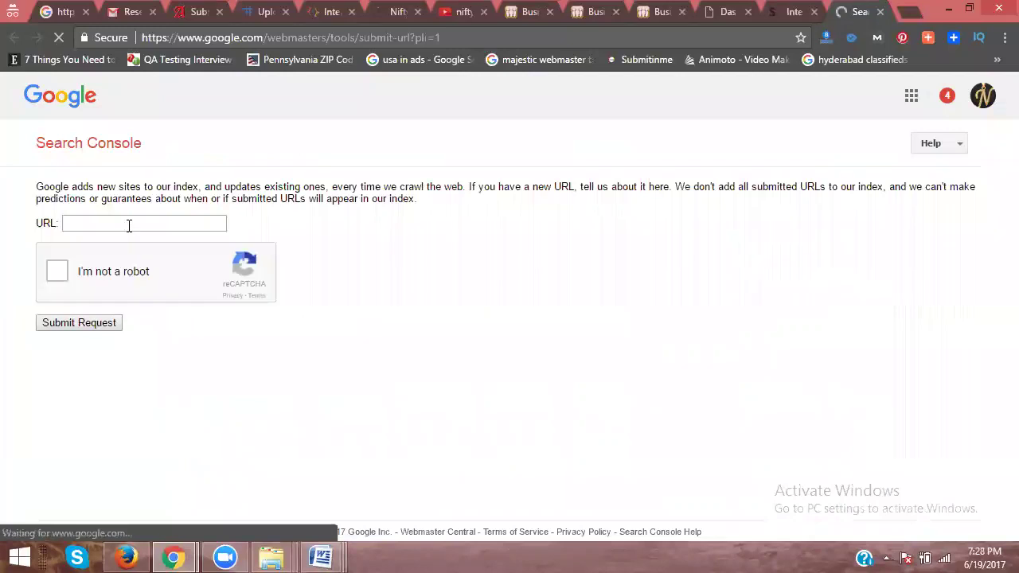
{"action": "left_click", "coordinate": [131, 223]}
{"action": "key", "text": "ctrl+v"}
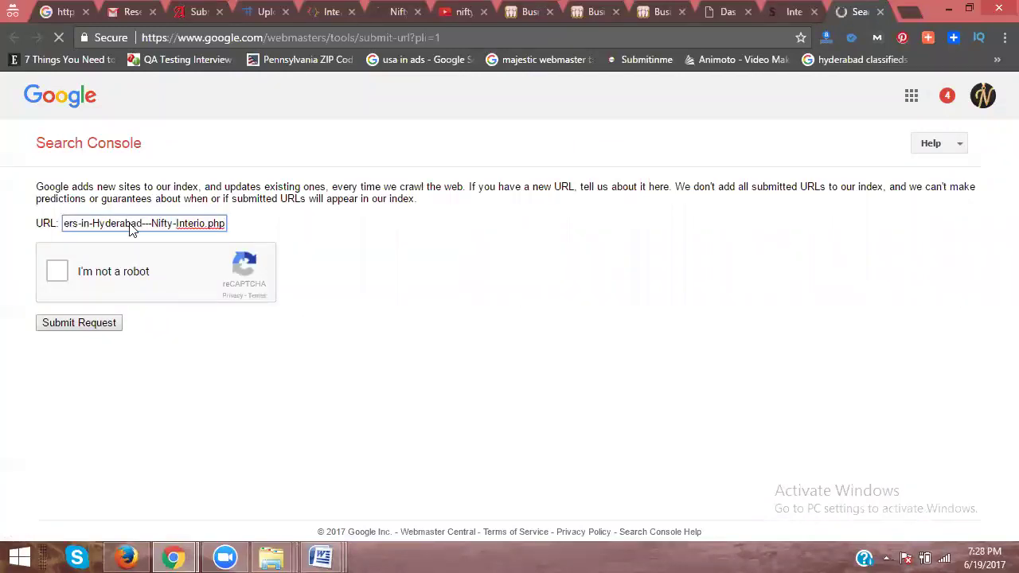